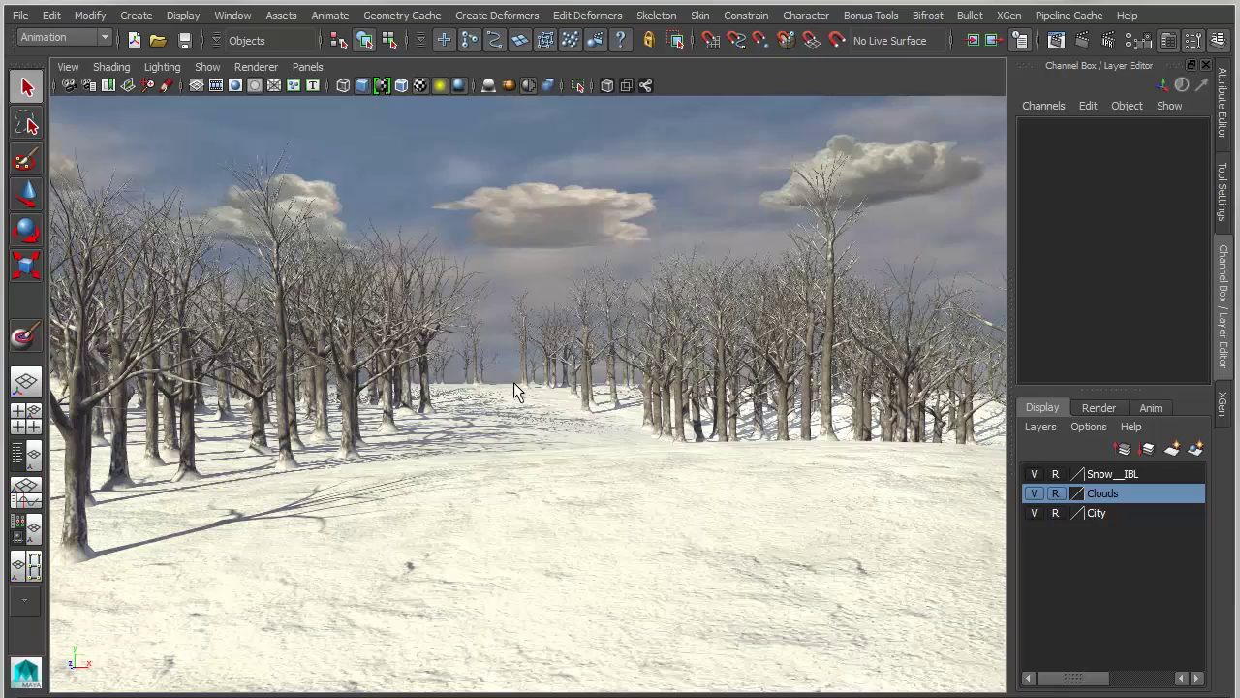
{"action": "mouse_move", "coordinate": [528, 384]}
{"action": "left_mouse_down", "text": "alt"}
{"action": "mouse_move", "coordinate": [534, 368]}
{"action": "mouse_move", "coordinate": [537, 380]}
{"action": "mouse_move", "coordinate": [518, 377]}
{"action": "mouse_move", "coordinate": [539, 380]}
{"action": "left_mouse_up", "text": "alt"}
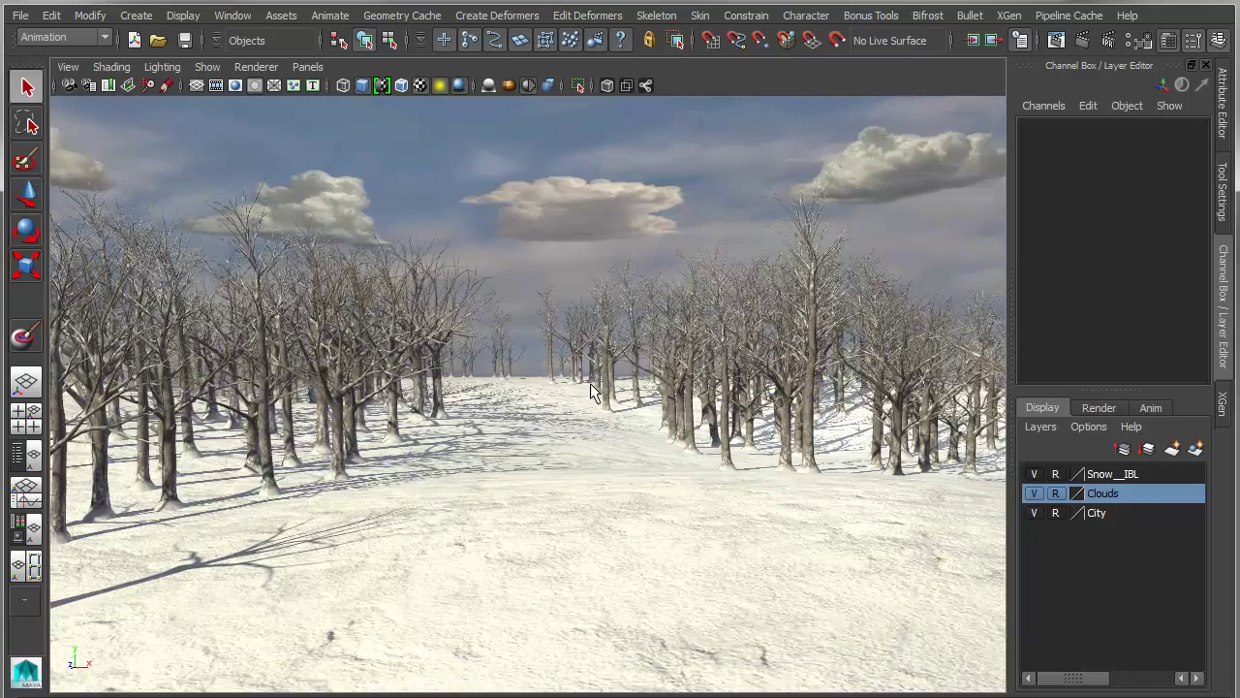
{"action": "left_click_drag", "start_coordinate": [649, 384], "coordinate": [636, 379], "text": "alt"}
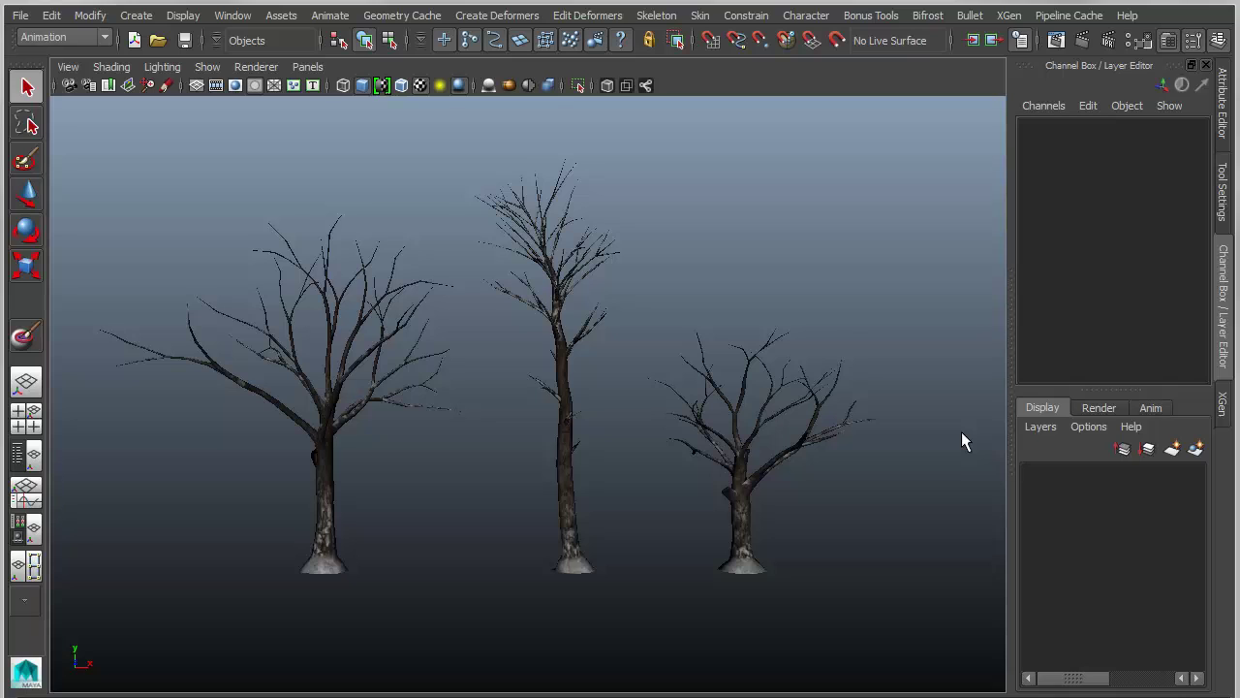
Select the individual winter trees in turn to inspect them as separate models, leaving nothing selected.
{"action": "left_click", "coordinate": [576, 209]}
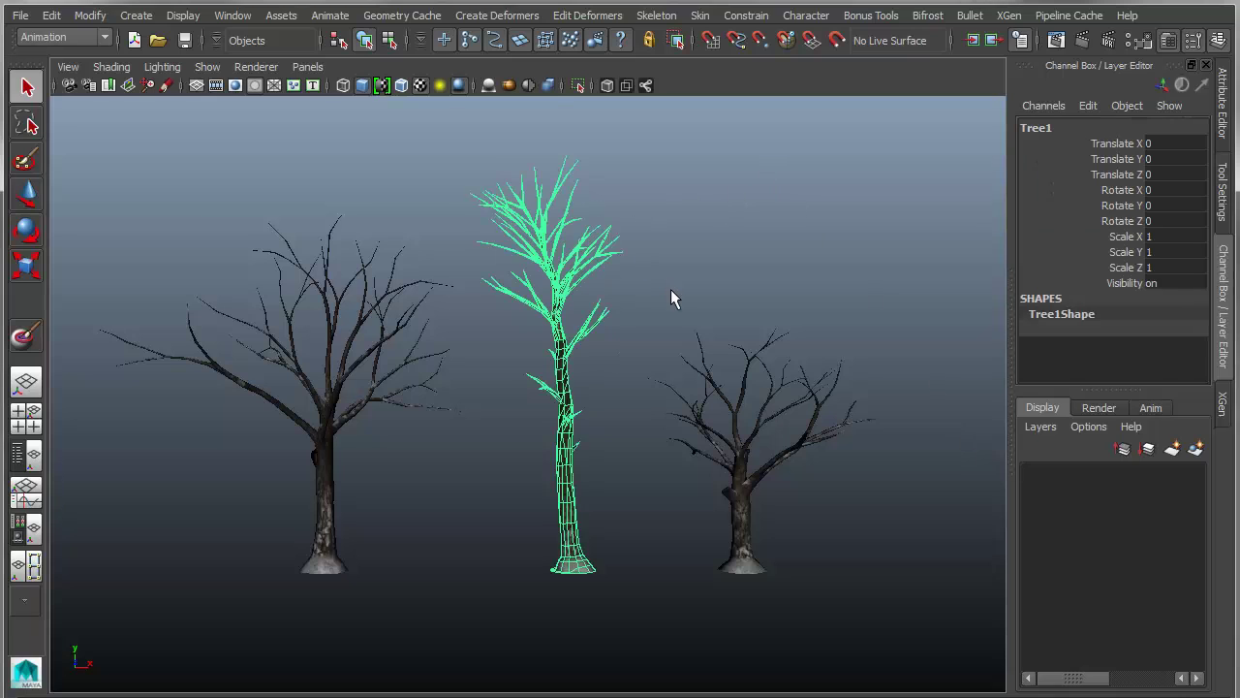
{"action": "left_click", "coordinate": [796, 360]}
{"action": "left_click", "coordinate": [419, 333]}
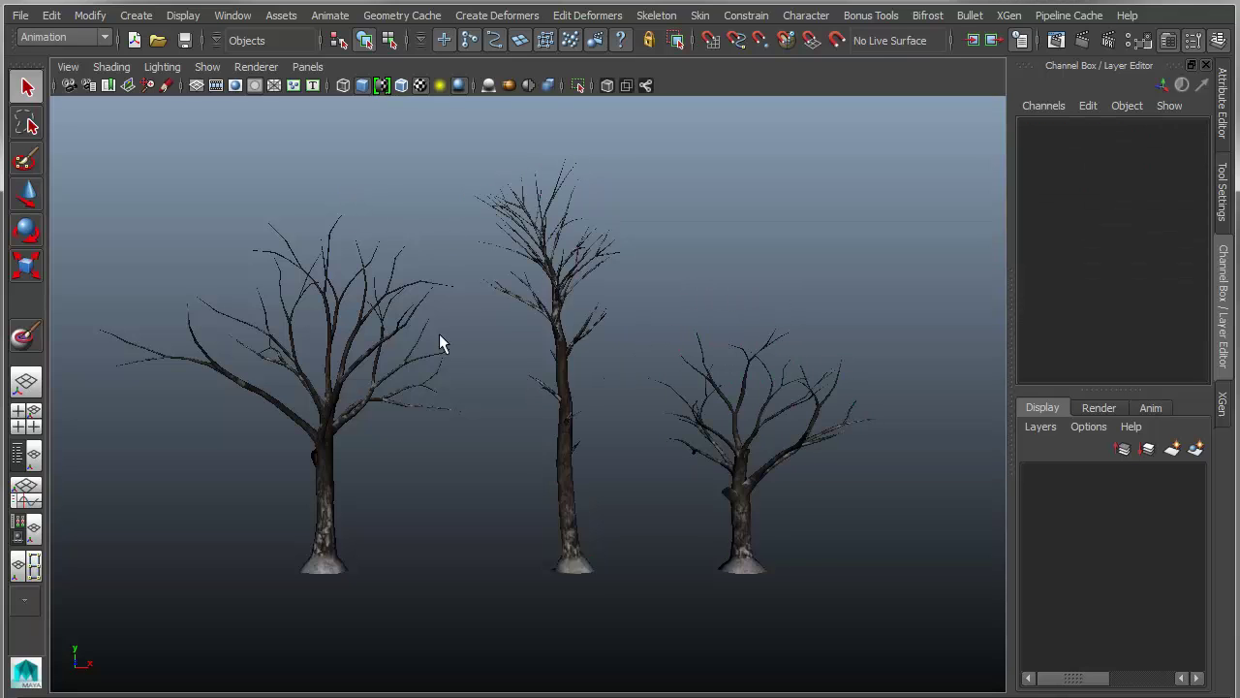
{"action": "left_click", "coordinate": [349, 300]}
{"action": "left_click", "coordinate": [423, 494]}
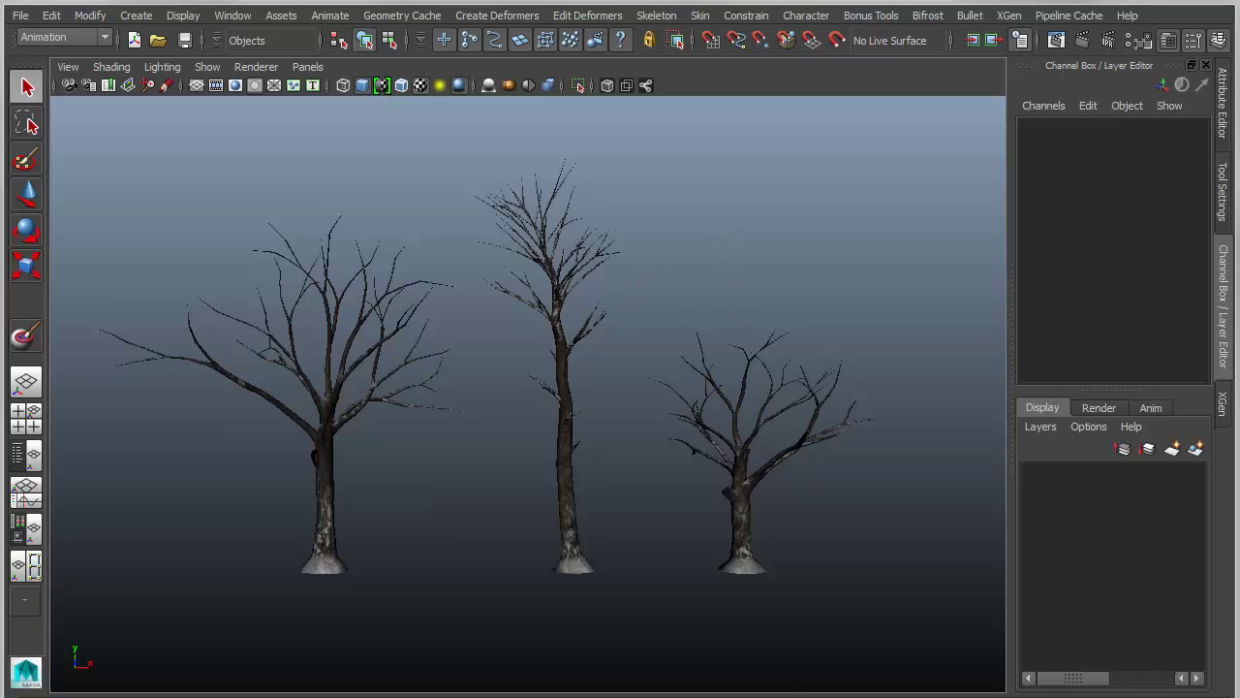
Export the tall middle tree as an XGen archive named winterTree1 to the Local Archives (${PROJECT}/xgen/archives) destination.
{"action": "left_click_drag", "start_coordinate": [514, 165], "coordinate": [618, 296]}
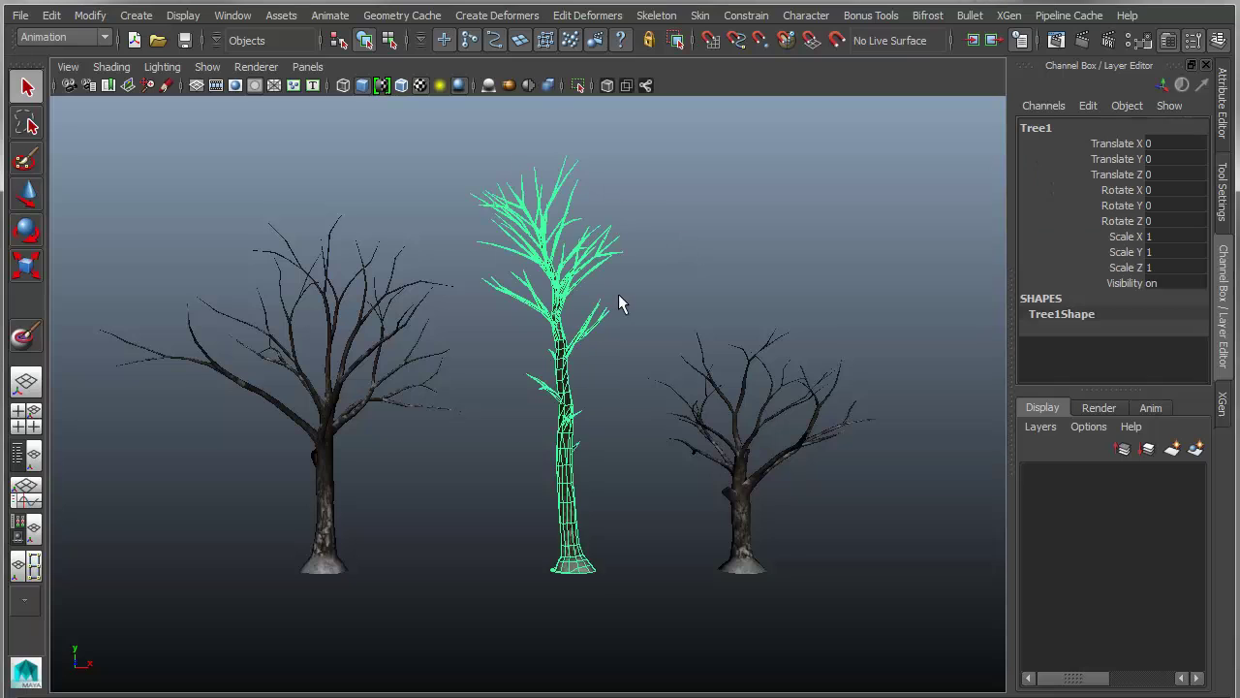
{"action": "left_click", "coordinate": [1008, 15]}
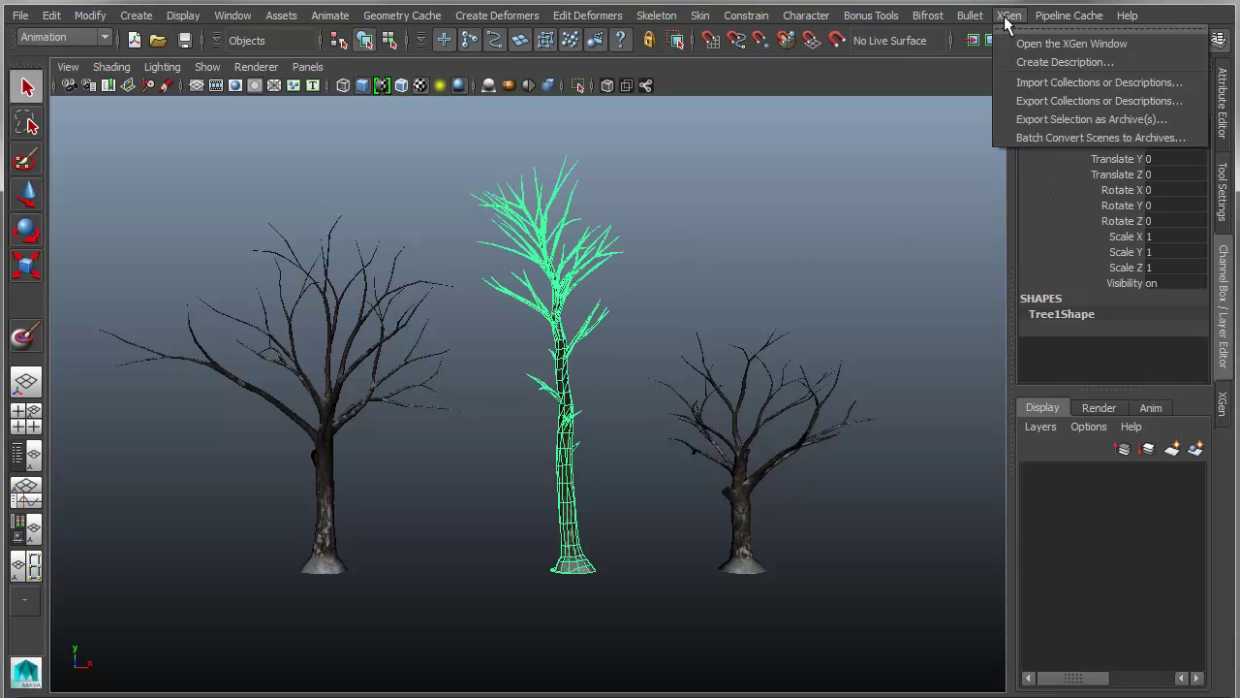
{"action": "left_click", "coordinate": [1029, 119]}
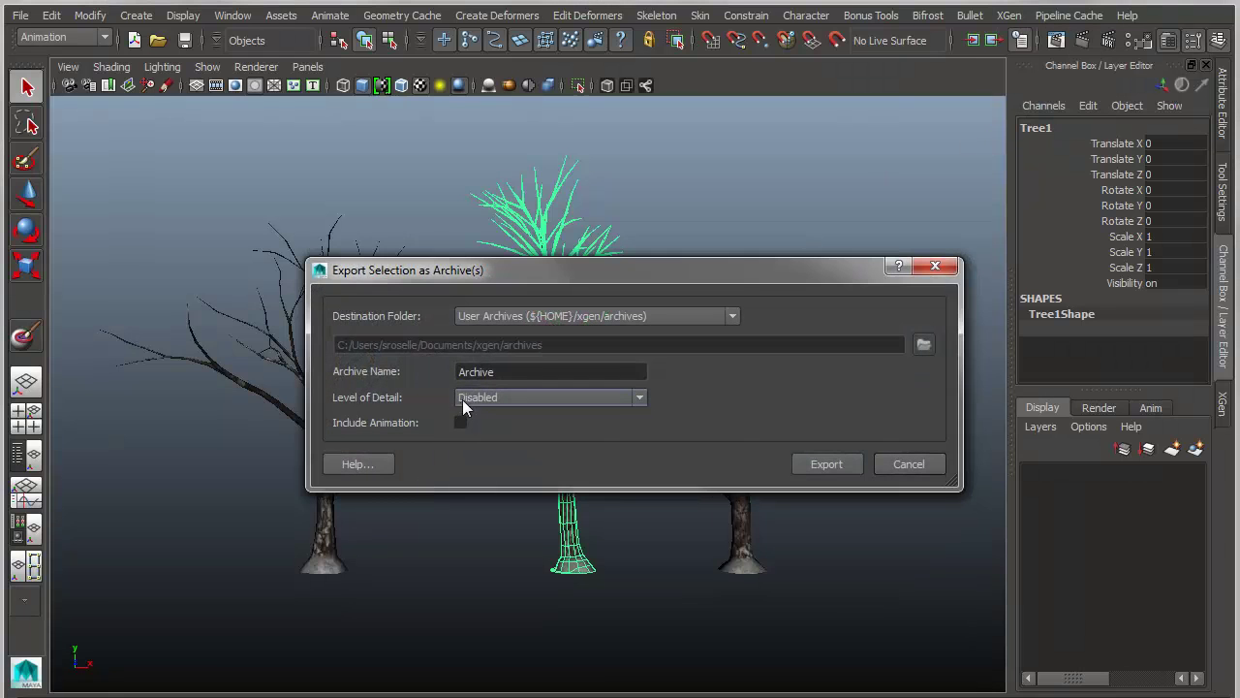
{"action": "left_click", "coordinate": [580, 313]}
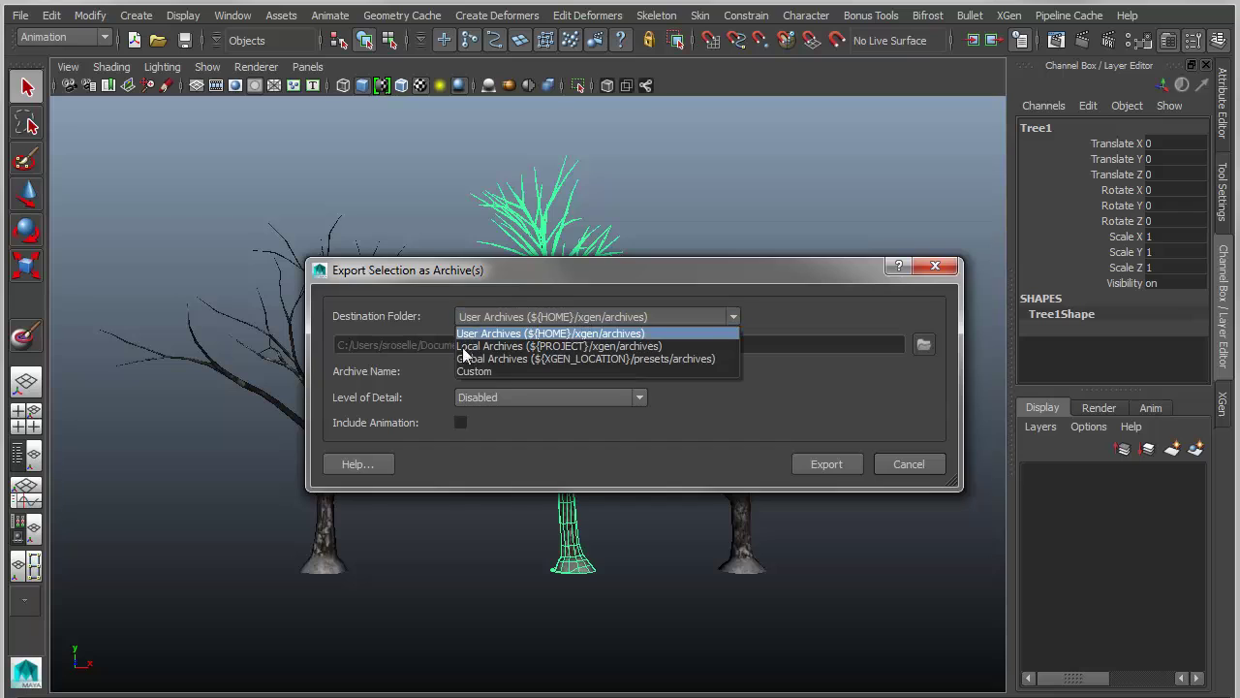
{"action": "left_click", "coordinate": [540, 344]}
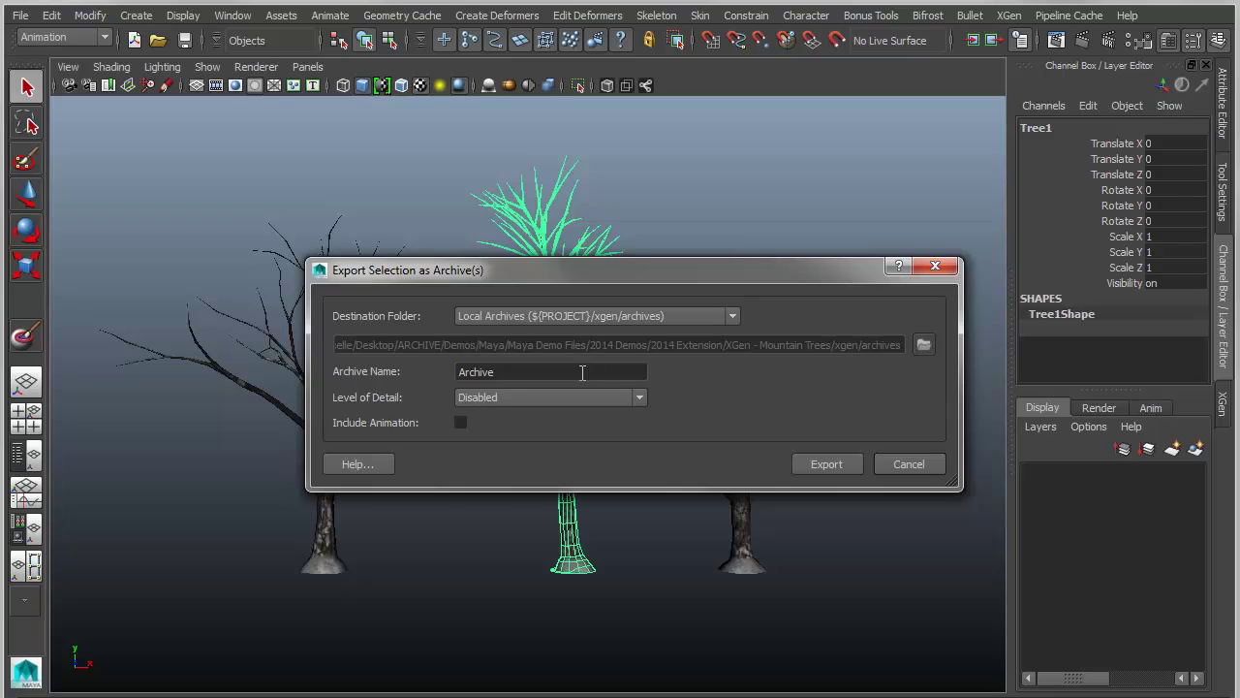
{"action": "double_click", "coordinate": [579, 372]}
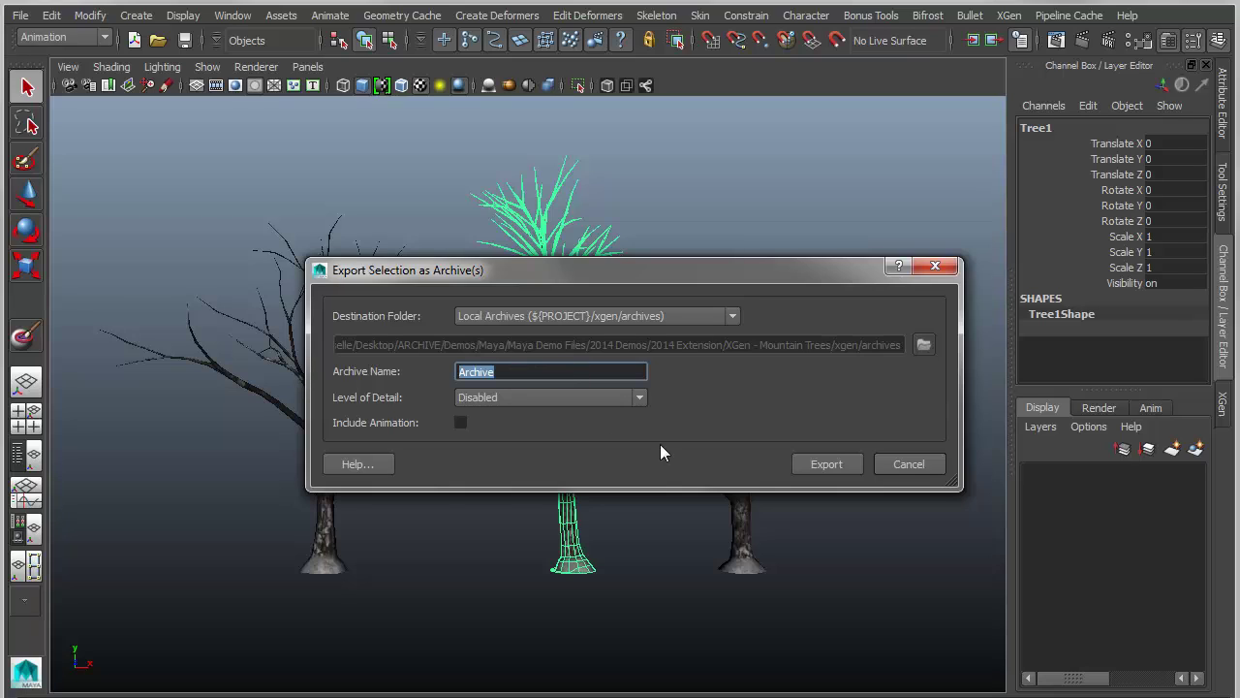
{"action": "type", "text": "winterTree1"}
{"action": "left_click", "coordinate": [823, 463]}
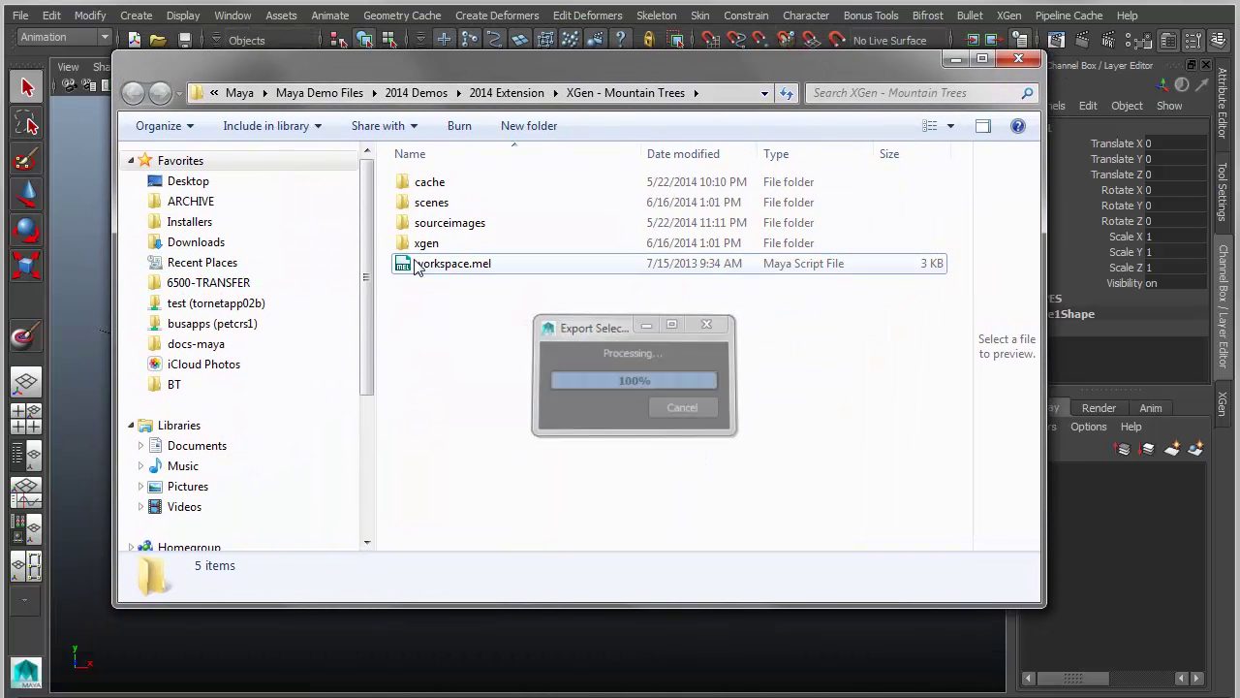
Examine the exported archive files in the project's xgen/archives folder in Windows Explorer, including the abc, materials and mi subfolders.
{"action": "double_click", "coordinate": [426, 244]}
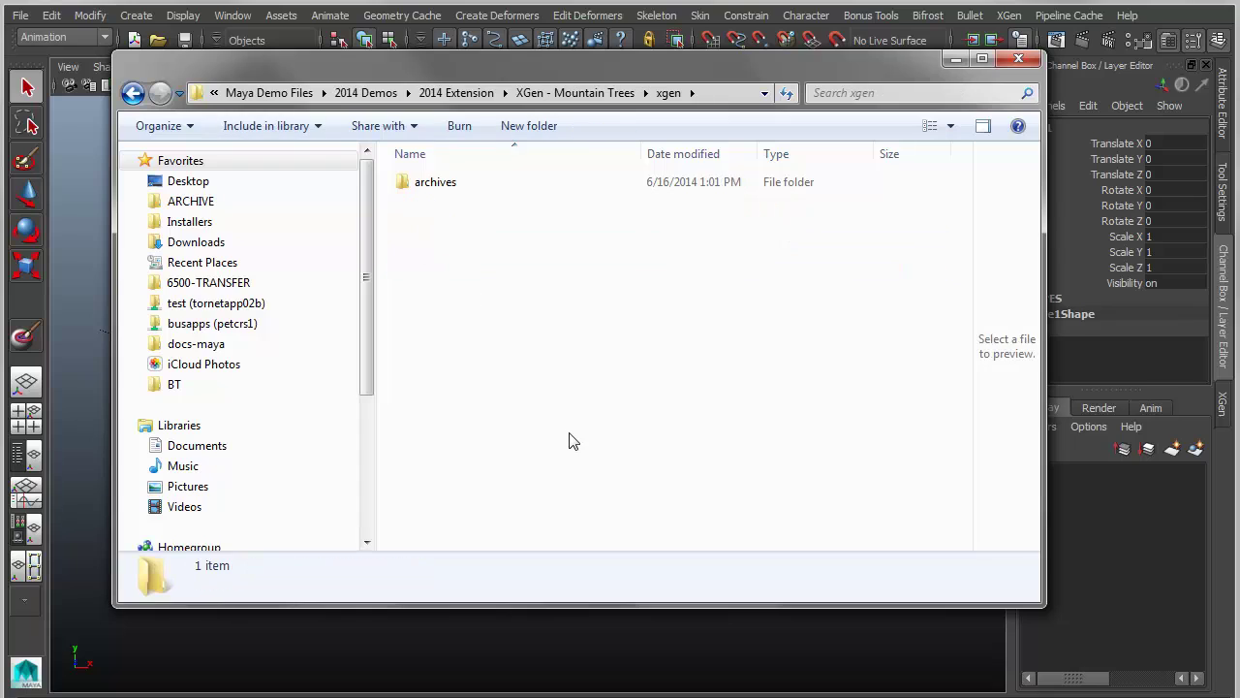
{"action": "double_click", "coordinate": [435, 182]}
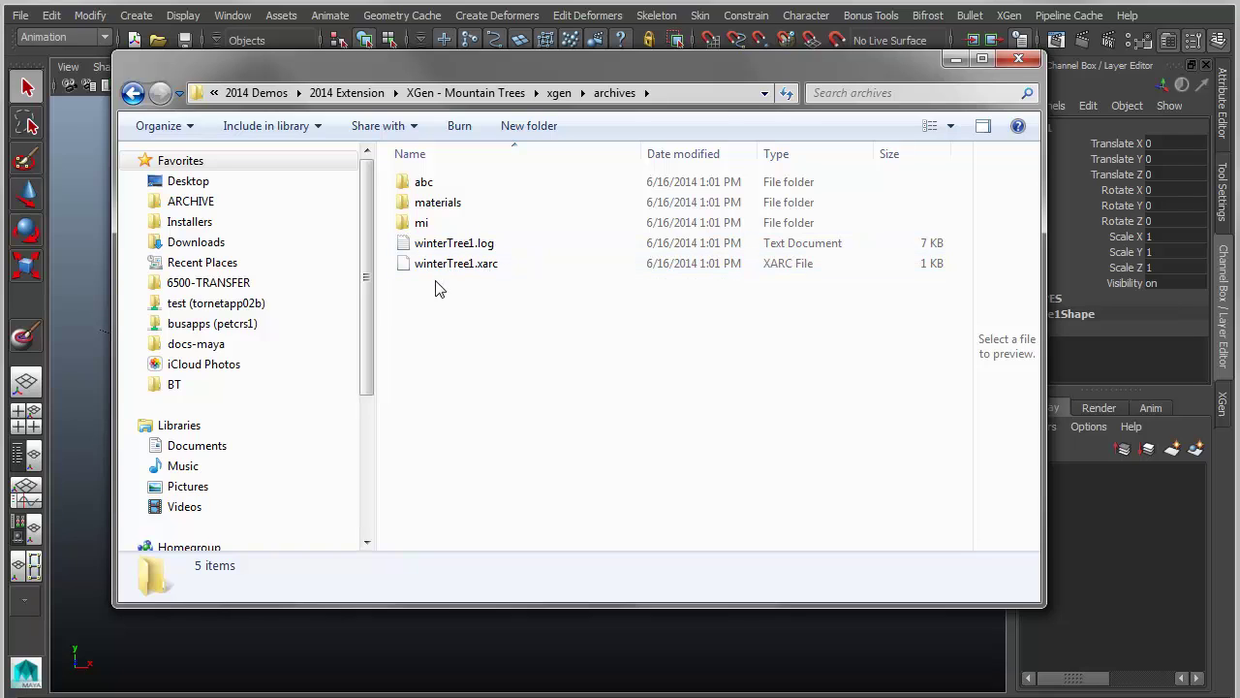
{"action": "double_click", "coordinate": [430, 185]}
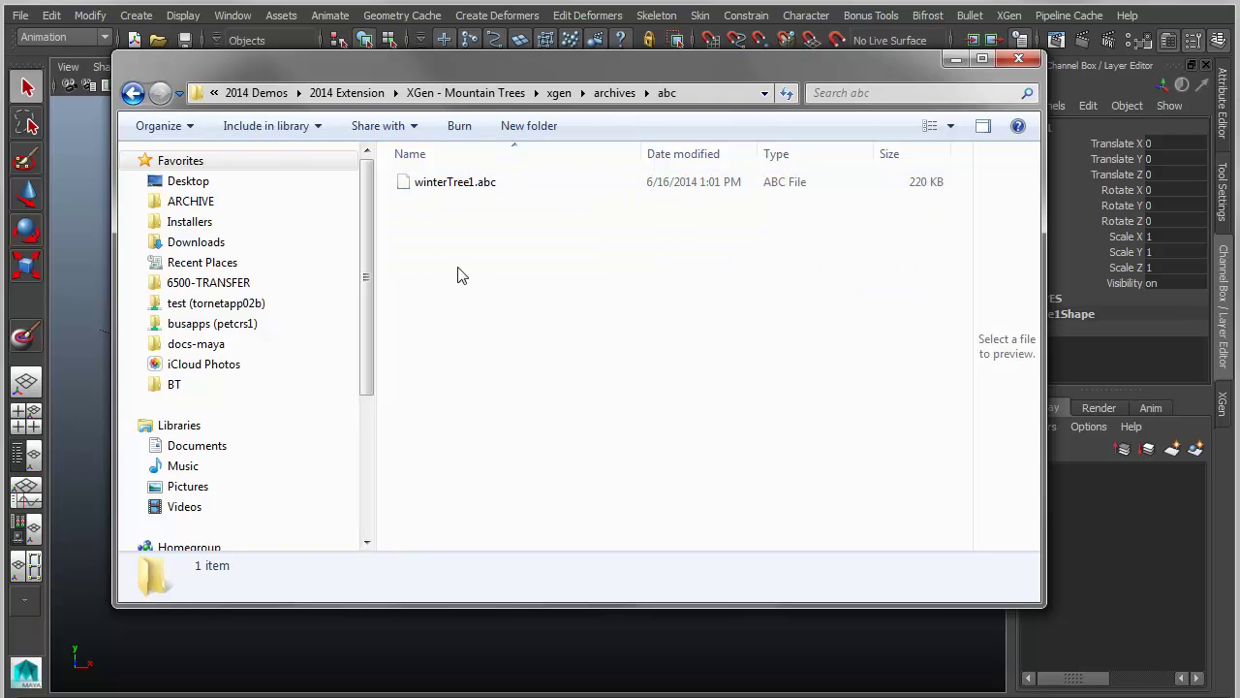
{"action": "left_click", "coordinate": [615, 92]}
{"action": "double_click", "coordinate": [432, 204]}
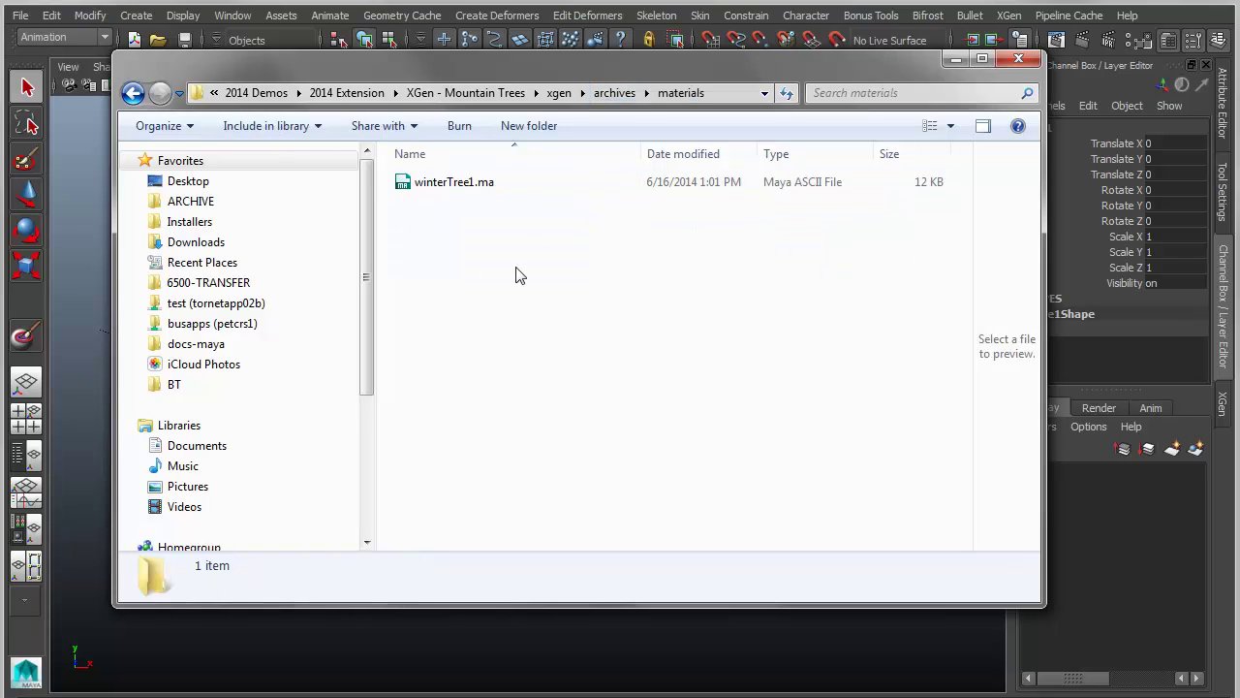
{"action": "left_click", "coordinate": [614, 92]}
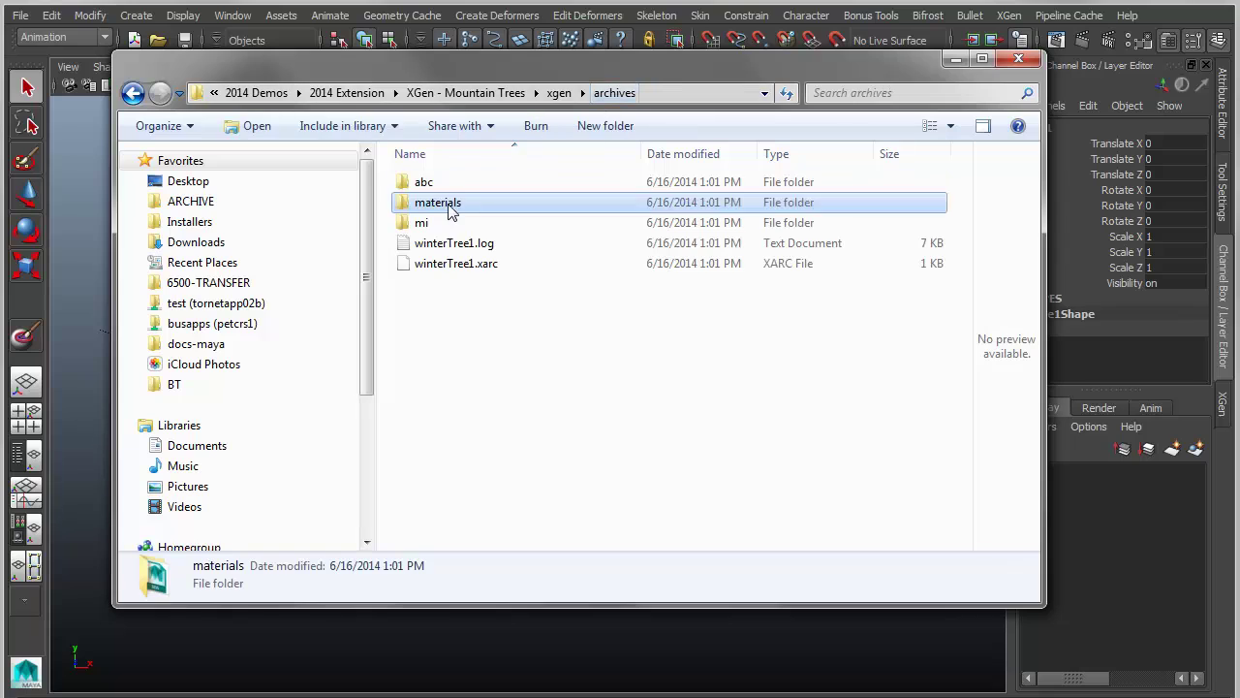
{"action": "left_click", "coordinate": [419, 224]}
{"action": "double_click", "coordinate": [419, 224]}
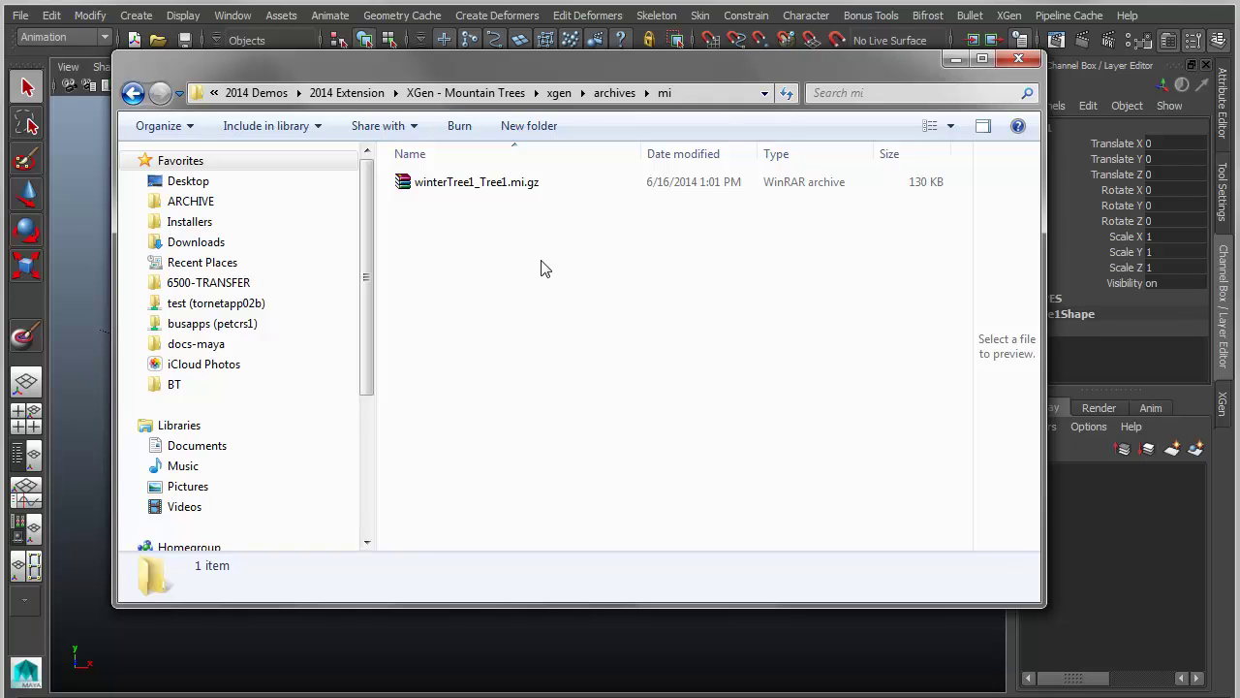
{"action": "left_click", "coordinate": [954, 61]}
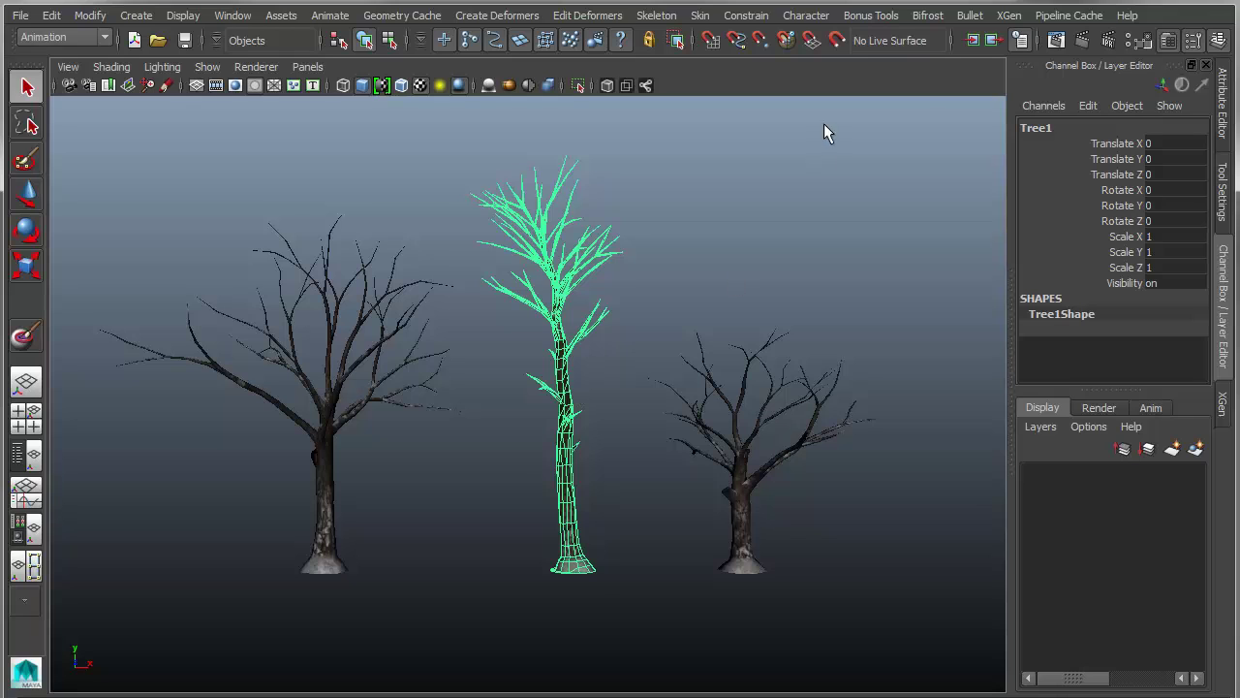
Start a batch conversion of scenes to XGen archives and add winterTree2.mb and winterTree3.mb from the Trees scenes folder.
{"action": "left_click", "coordinate": [925, 98]}
{"action": "left_click", "coordinate": [1009, 15]}
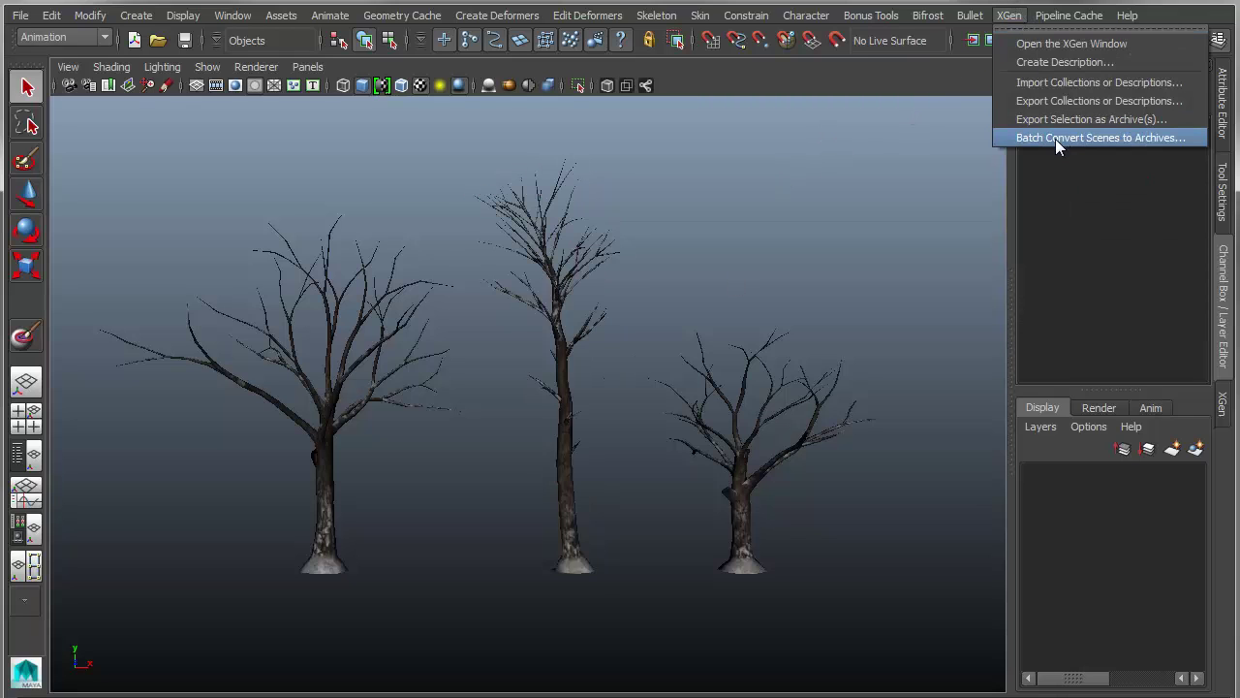
{"action": "left_click", "coordinate": [1055, 137]}
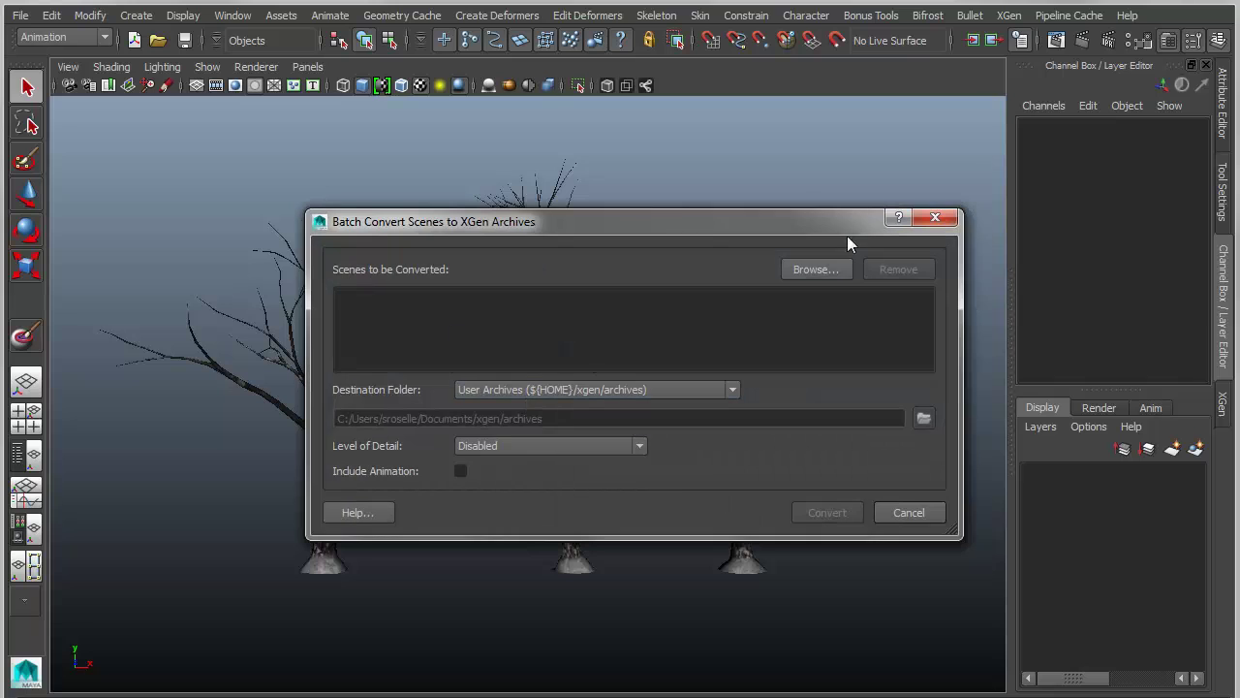
{"action": "left_click", "coordinate": [816, 270]}
{"action": "double_click", "coordinate": [502, 271]}
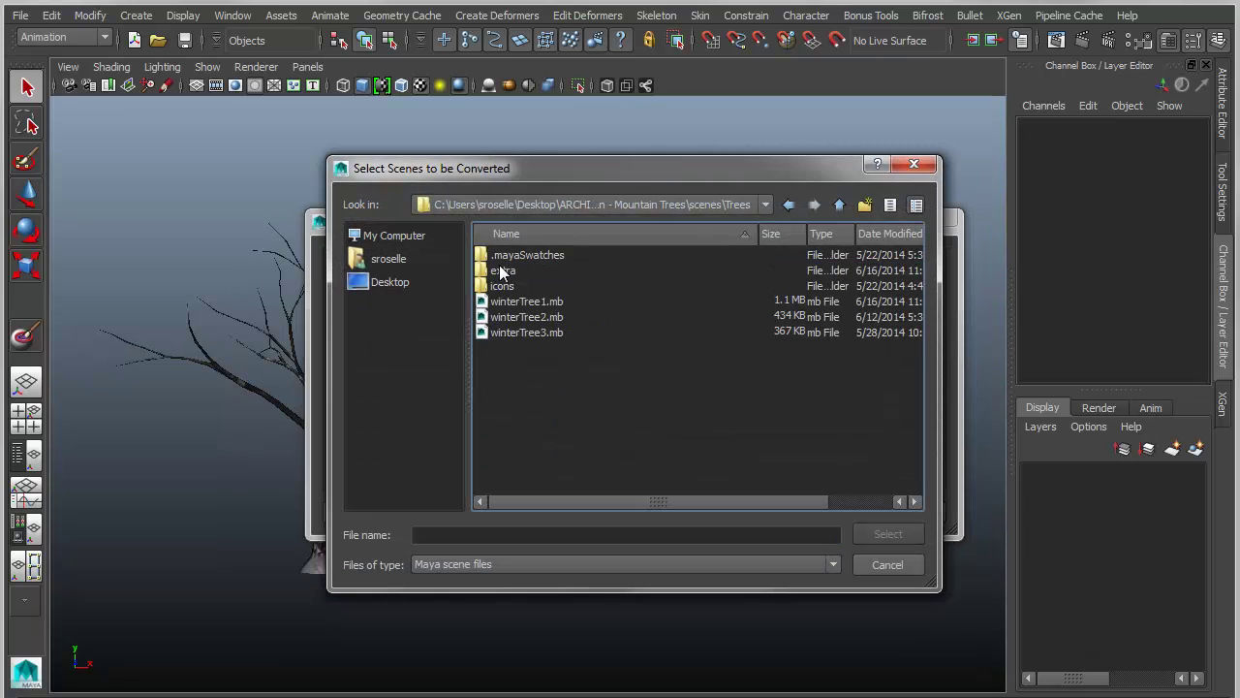
{"action": "left_click", "coordinate": [521, 317]}
{"action": "left_click", "coordinate": [520, 333], "text": "shift"}
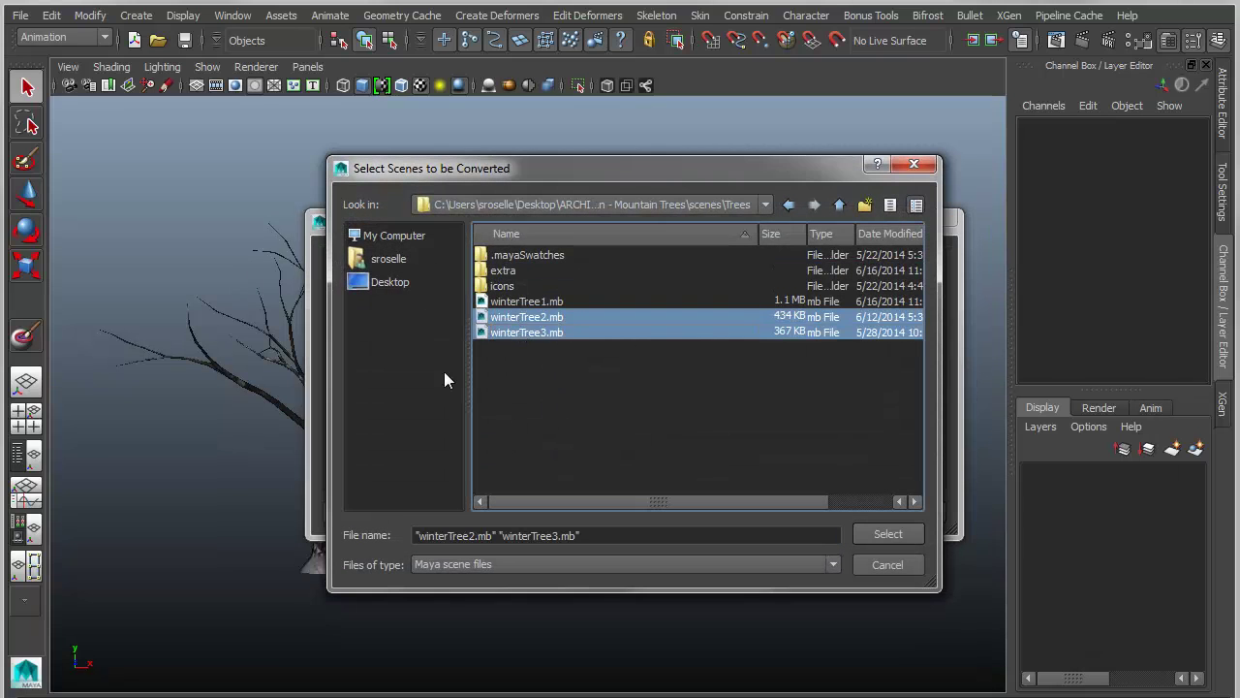
{"action": "left_click", "coordinate": [888, 533]}
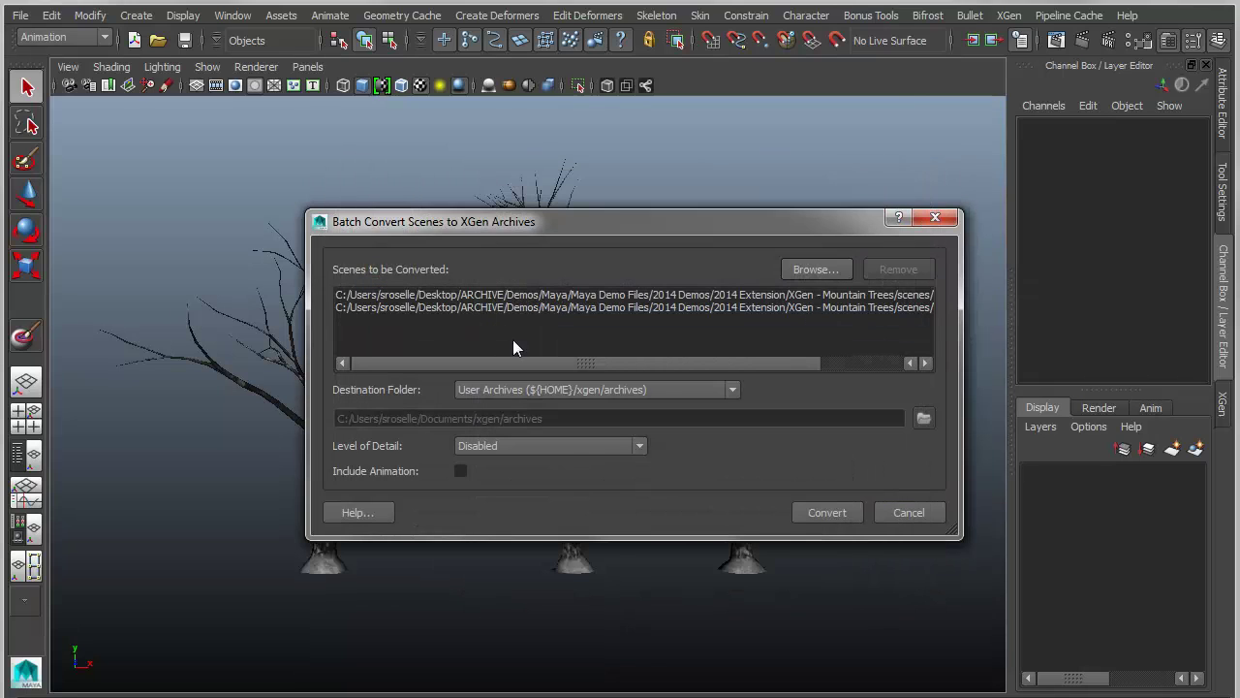
Convert the listed scenes into Local Archives (${PROJECT}/xgen/archives), and open the archives folder in Windows Explorer to check the output.
{"action": "left_click", "coordinate": [515, 389]}
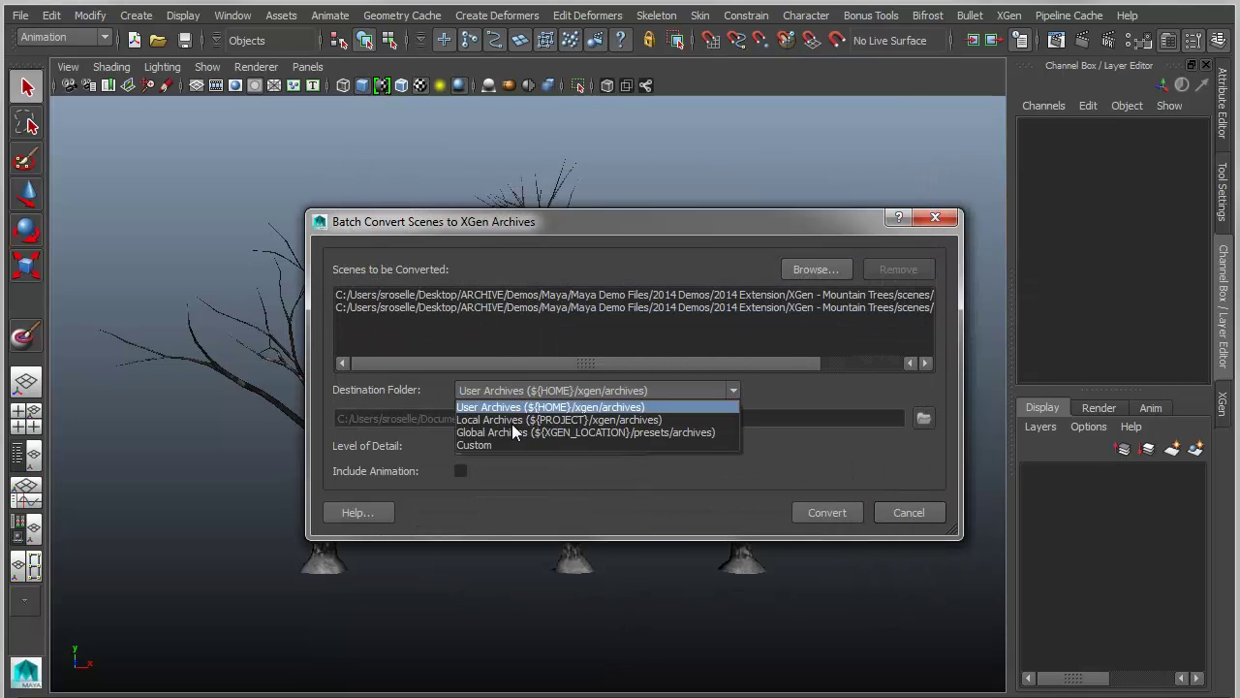
{"action": "left_click", "coordinate": [512, 420]}
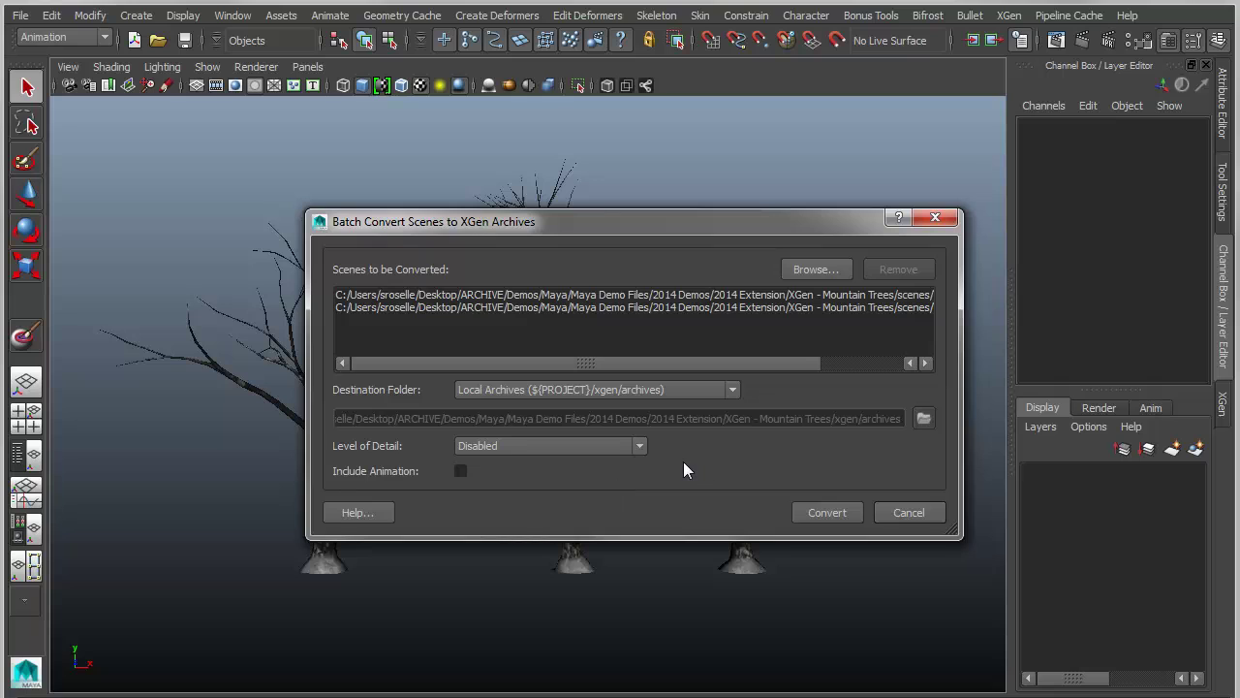
{"action": "left_click", "coordinate": [829, 510]}
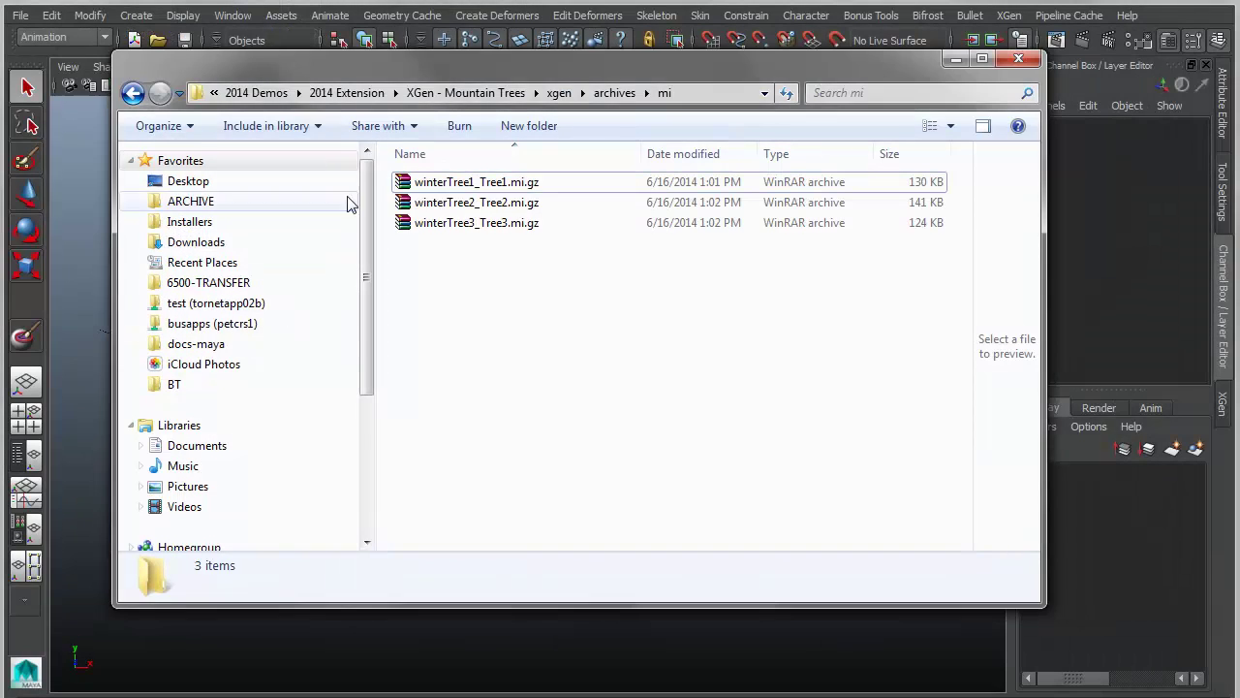
{"action": "left_click", "coordinate": [559, 93]}
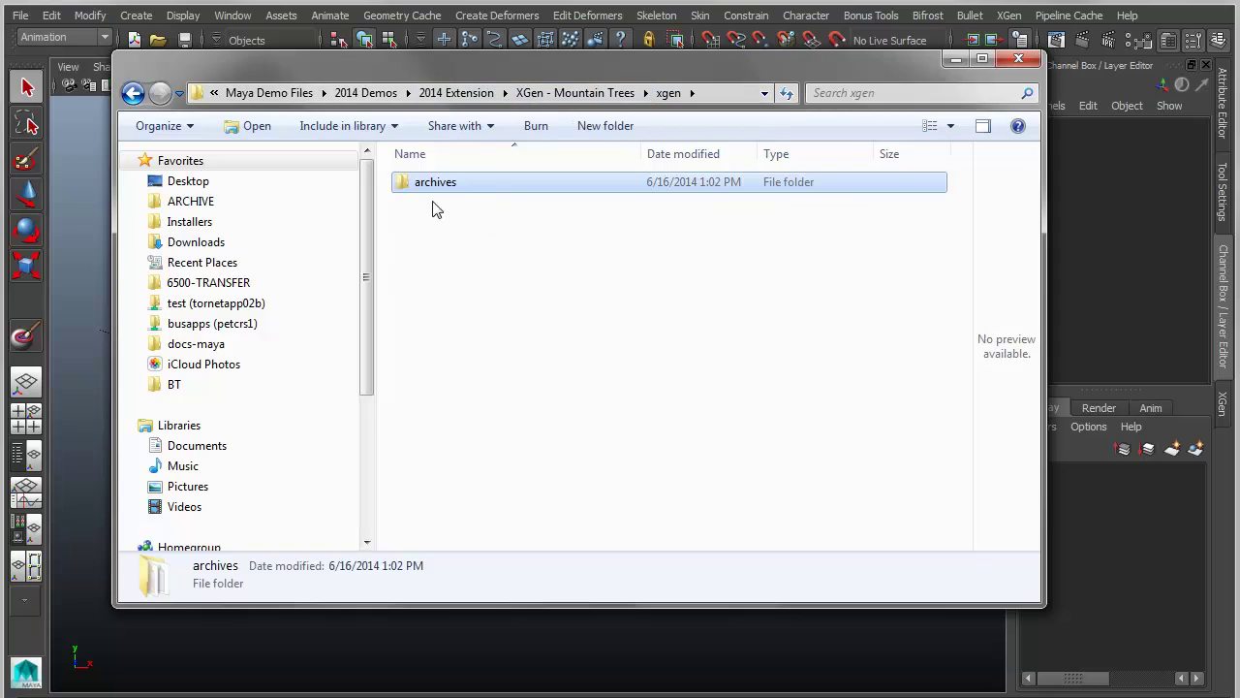
{"action": "double_click", "coordinate": [429, 182]}
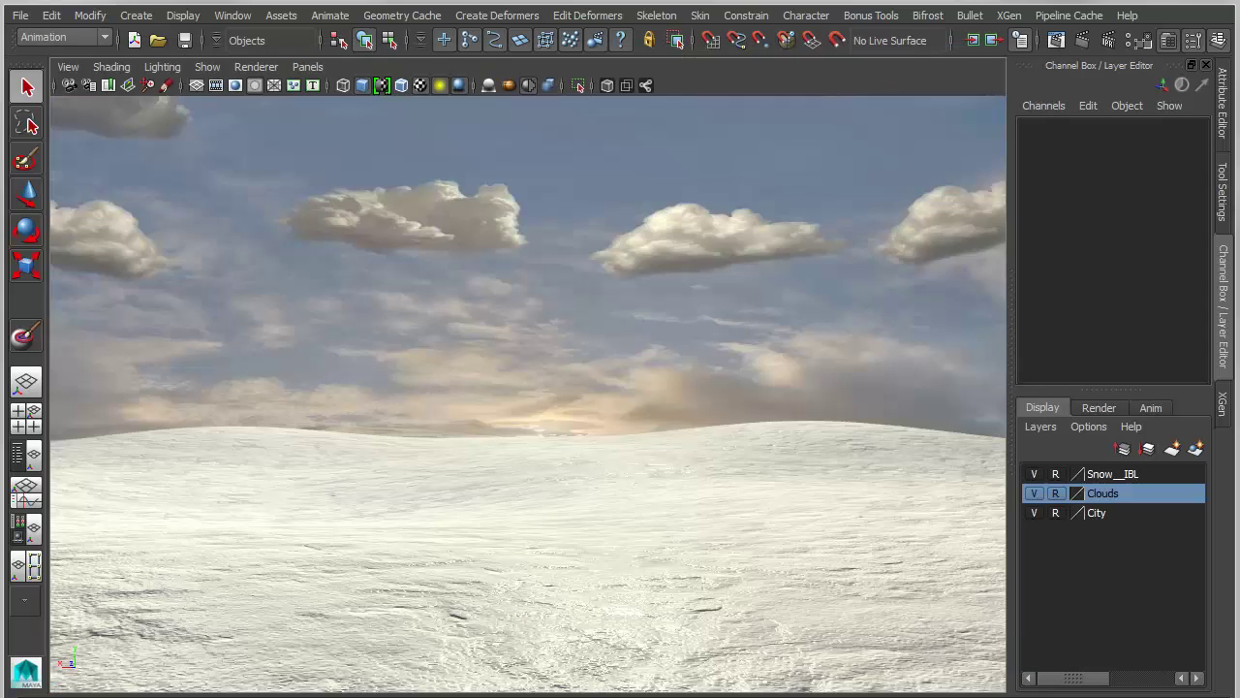
Start a new XGen description on the snowTerrain surface and name it winterTrees.
{"action": "left_click", "coordinate": [1011, 16]}
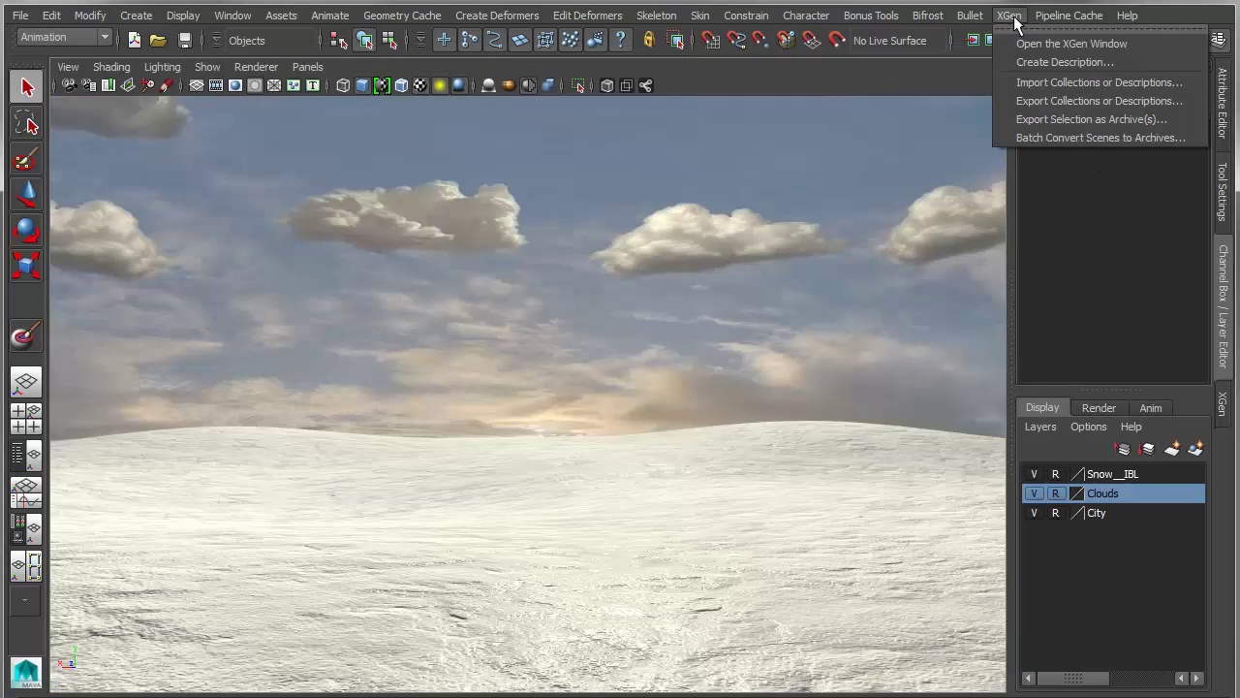
{"action": "left_click", "coordinate": [1029, 64]}
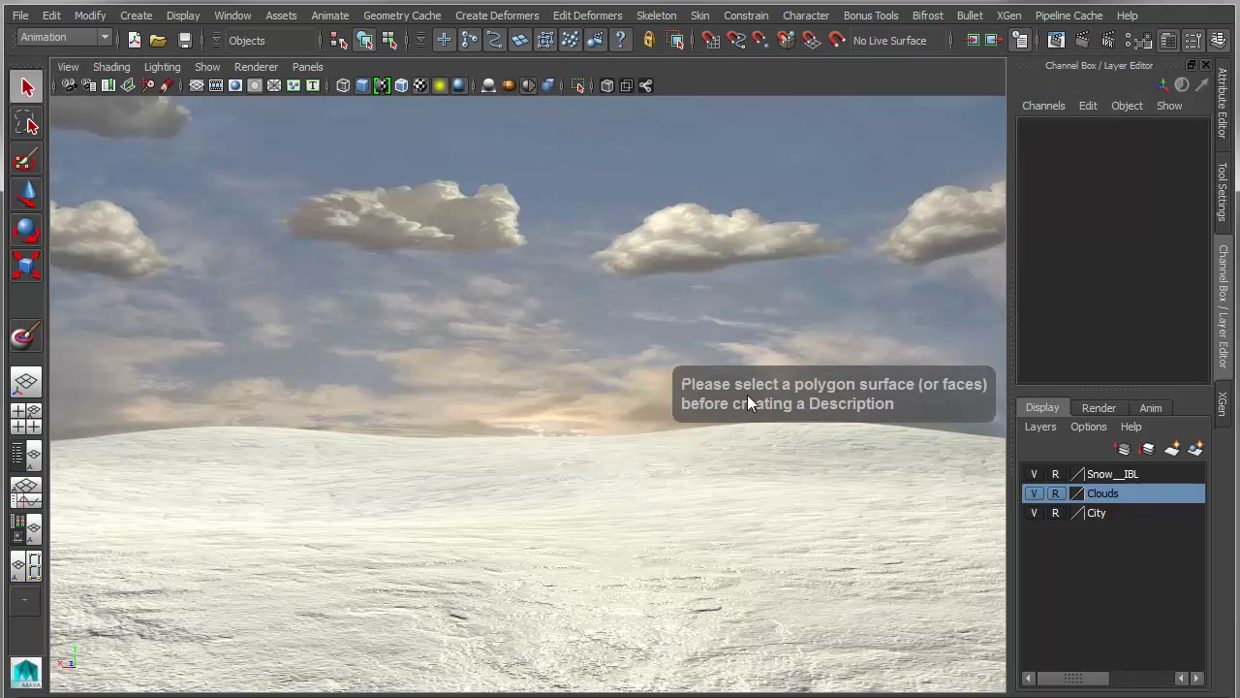
{"action": "left_click", "coordinate": [613, 486]}
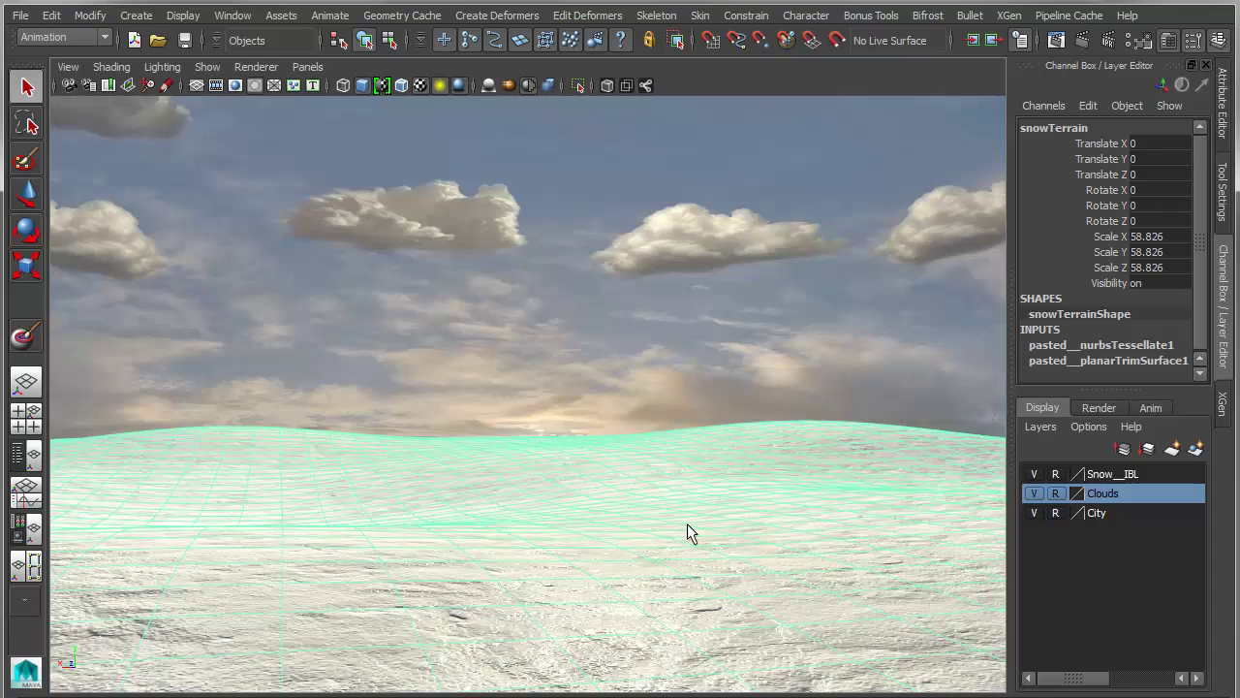
{"action": "left_click", "coordinate": [1008, 15]}
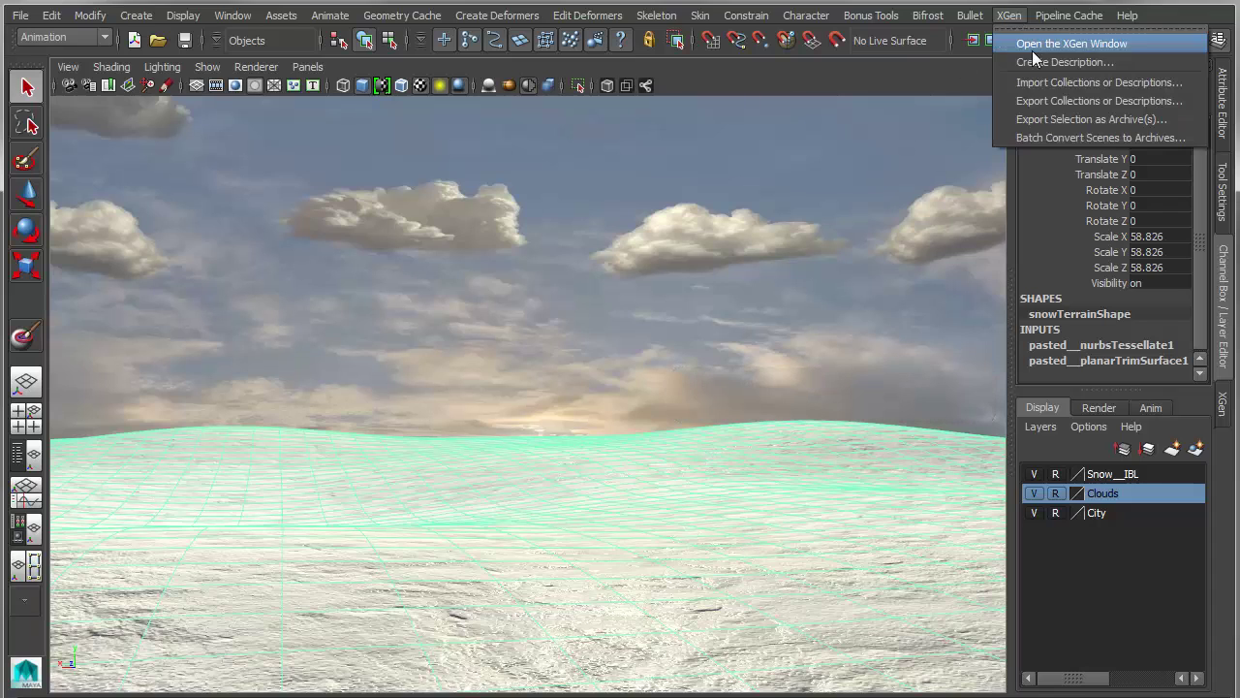
{"action": "left_click", "coordinate": [1037, 62]}
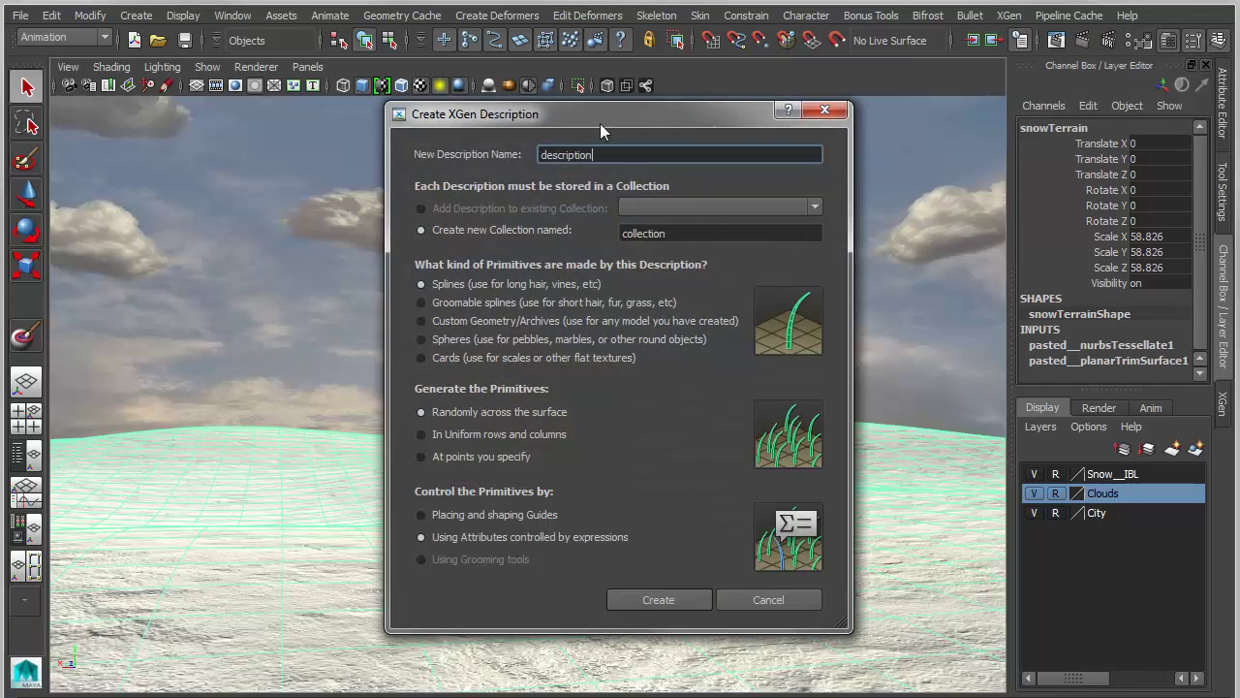
{"action": "type", "text": "t"}
{"action": "type", "text": "inter"}
{"action": "type", "text": "Tree"}
{"action": "type", "text": "s"}
Name the new collection for the winterTrees description TreeCollection.
{"action": "left_click_drag", "start_coordinate": [681, 235], "coordinate": [606, 241]}
{"action": "left_click", "coordinate": [627, 234]}
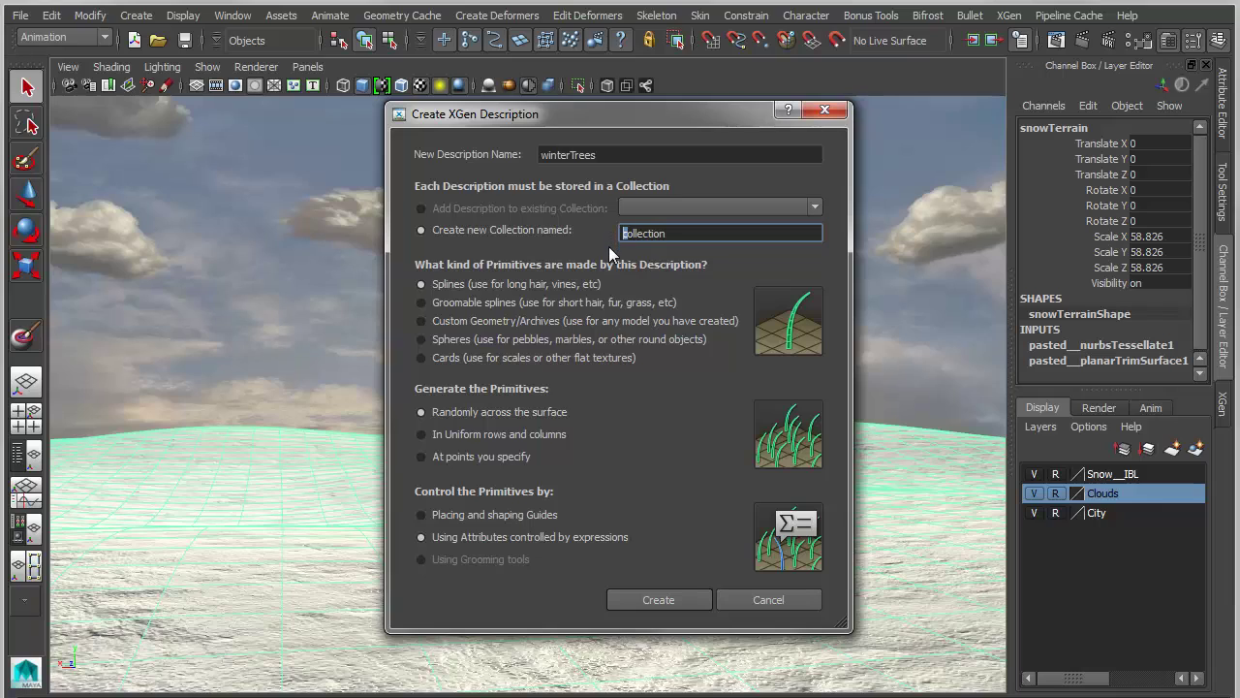
{"action": "type", "text": "Tree"}
{"action": "key", "text": "Delete"}
{"action": "type", "text": "C"}
Create the description with Custom Geometry/Archives primitives in uniform rows and columns, overwriting the existing TreeCollection on disk.
{"action": "left_click", "coordinate": [450, 302]}
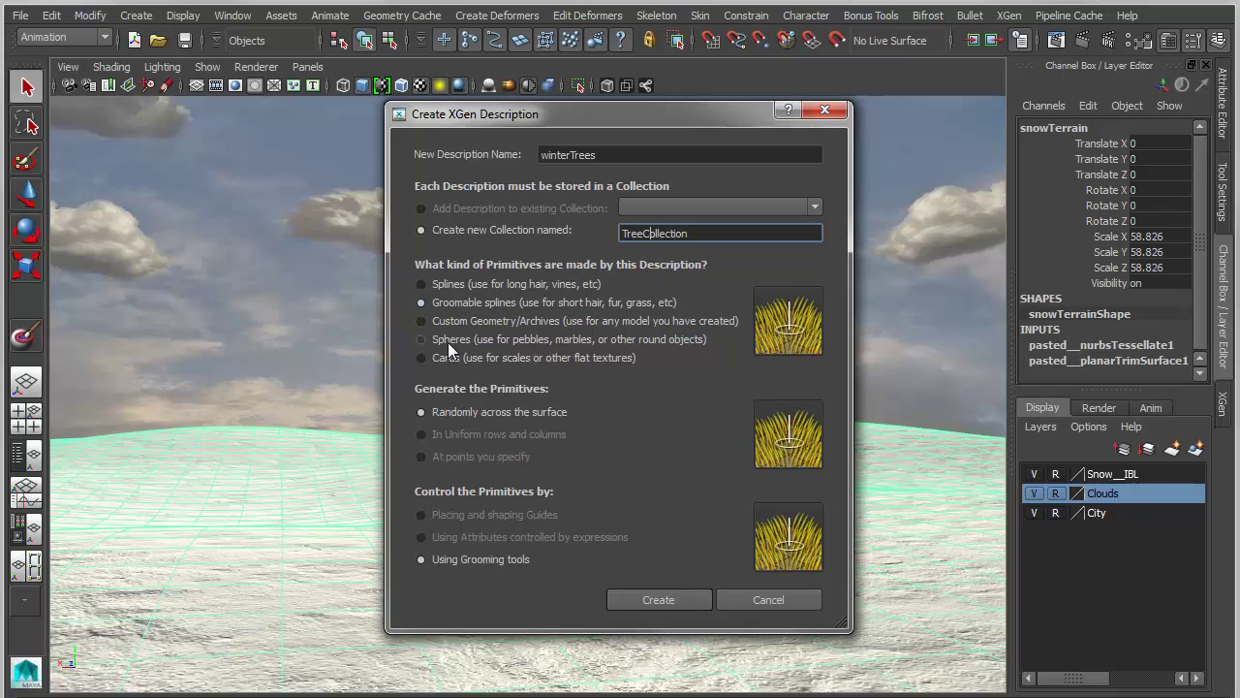
{"action": "left_click", "coordinate": [432, 321]}
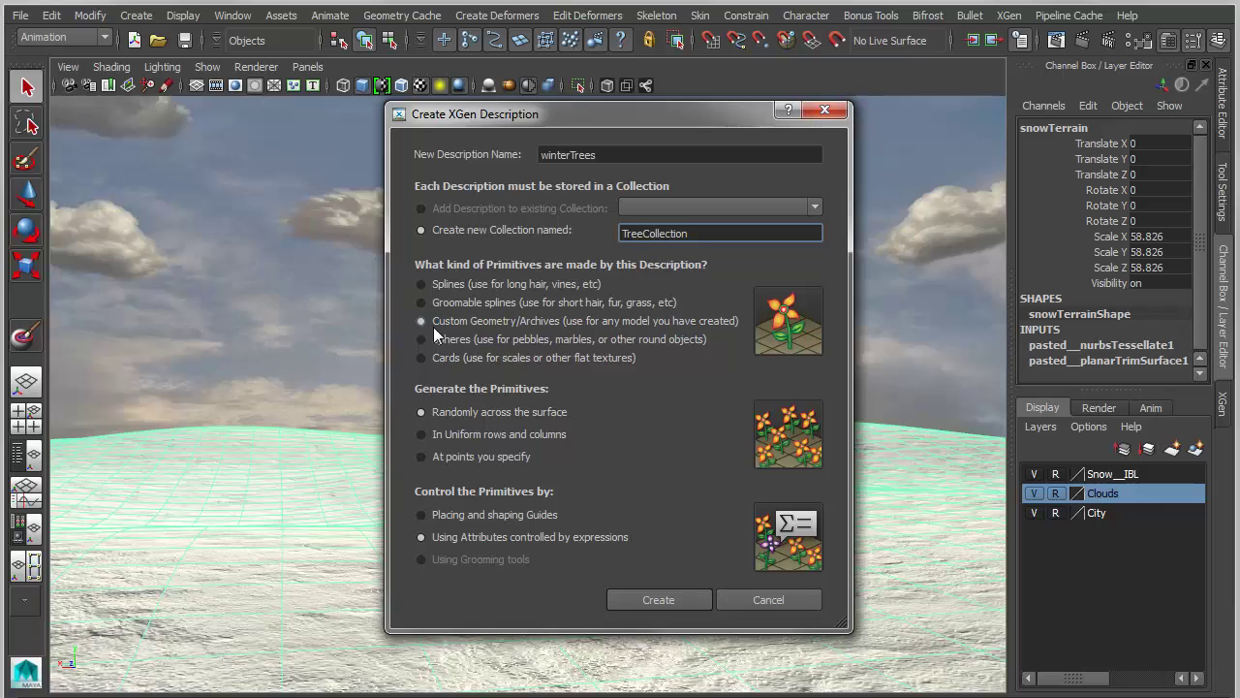
{"action": "left_click", "coordinate": [431, 433]}
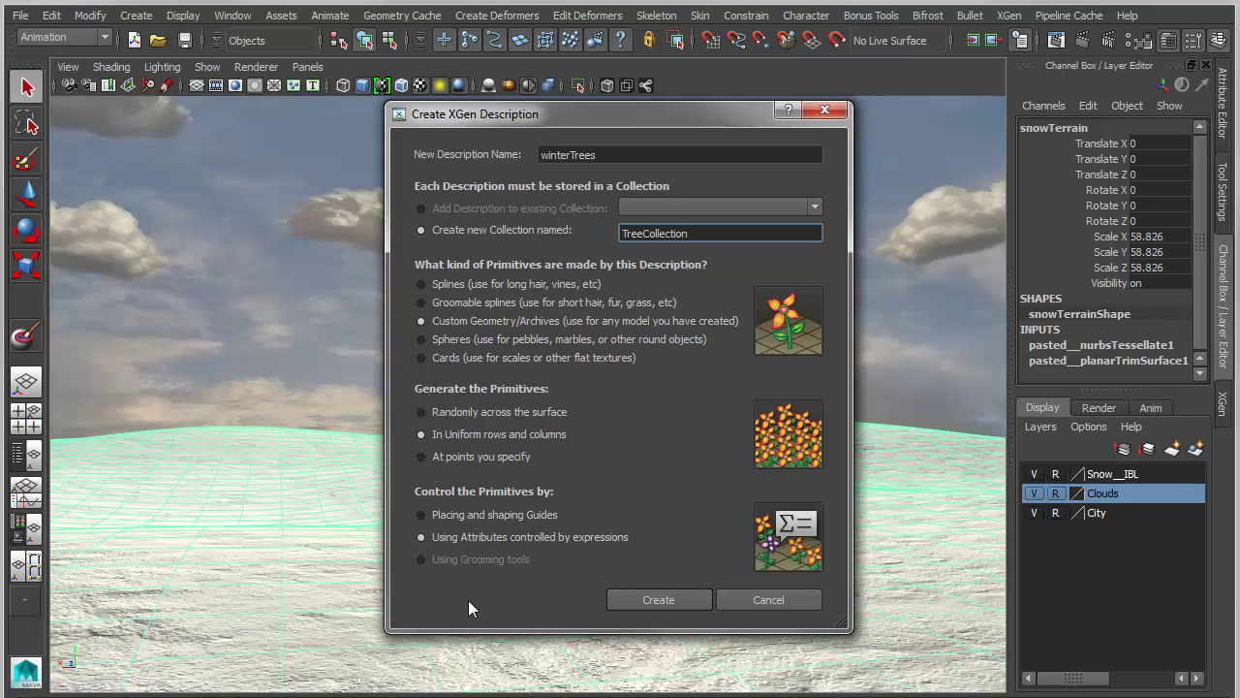
{"action": "left_click", "coordinate": [655, 596]}
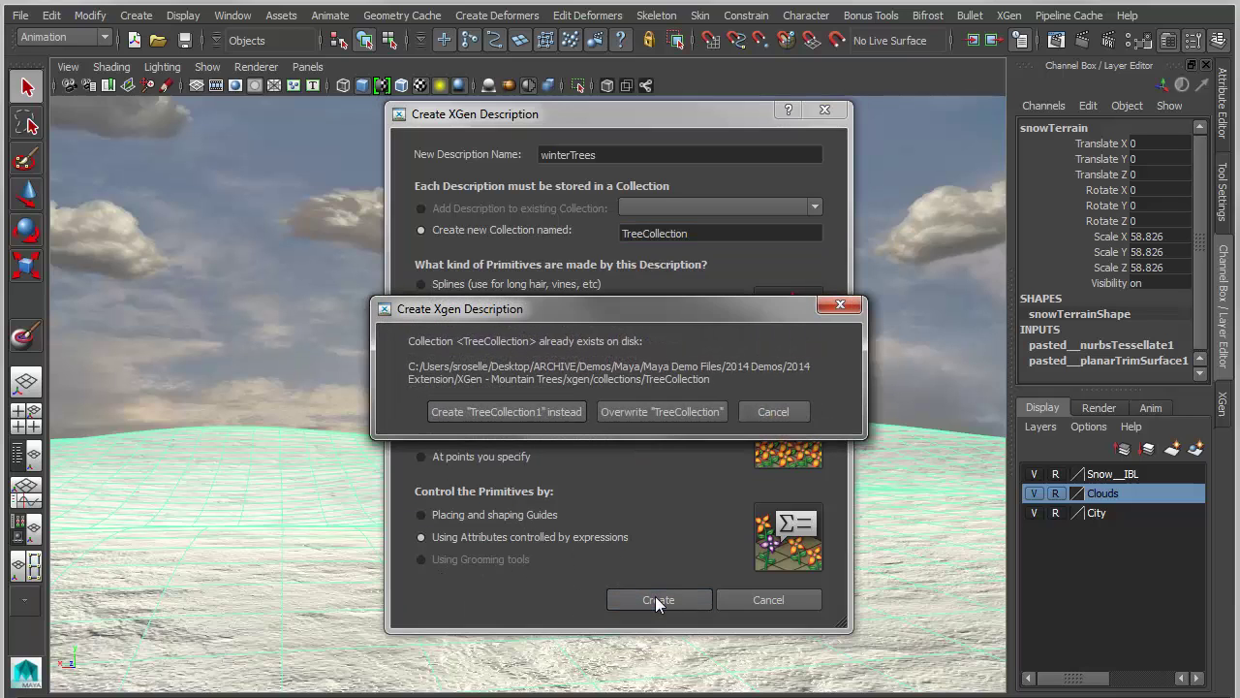
{"action": "left_click", "coordinate": [662, 411]}
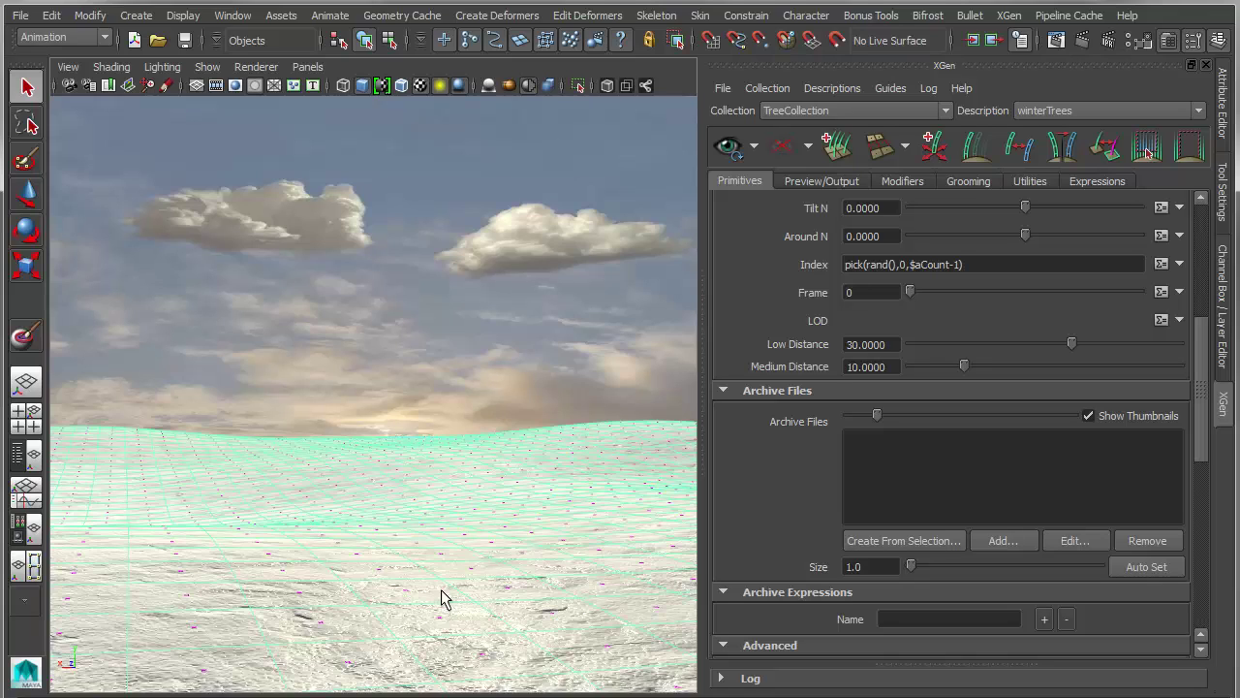
Add the winterTree1.xarc archive to the winterTrees description and import its associated materials.
{"action": "left_click", "coordinate": [1012, 543]}
{"action": "left_click_drag", "start_coordinate": [1200, 397], "coordinate": [1187, 182]}
{"action": "left_click_drag", "start_coordinate": [1203, 262], "coordinate": [1191, 385]}
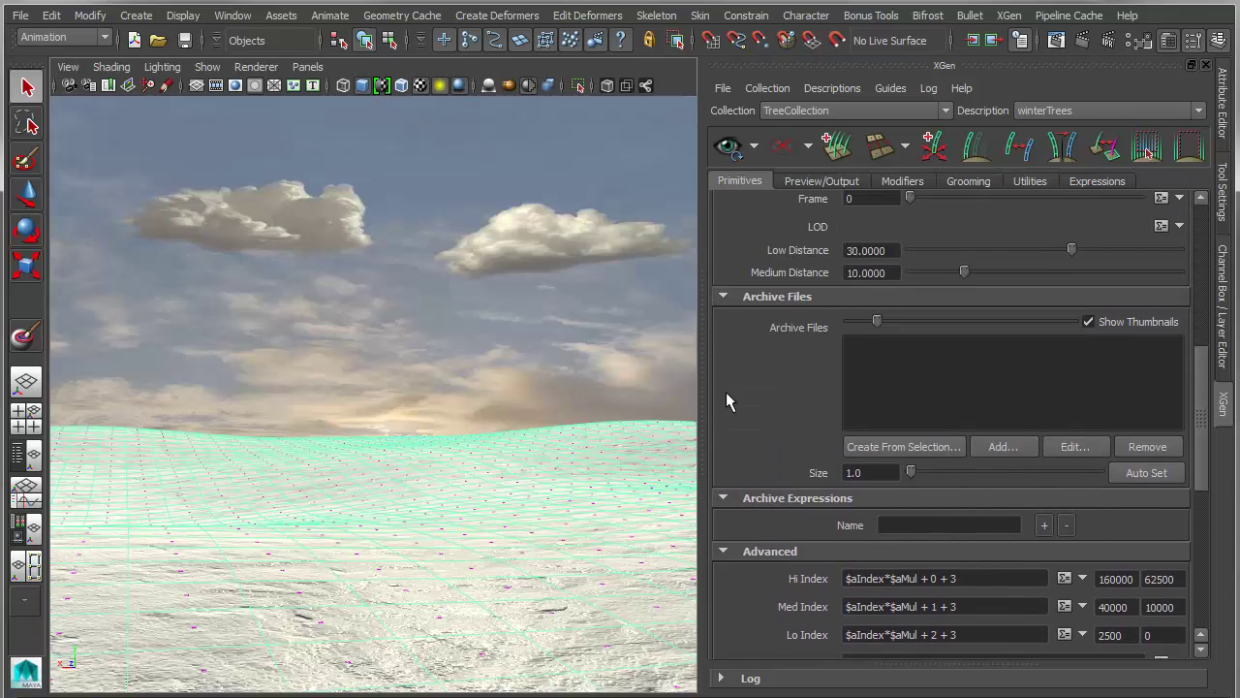
{"action": "left_click", "coordinate": [1009, 443]}
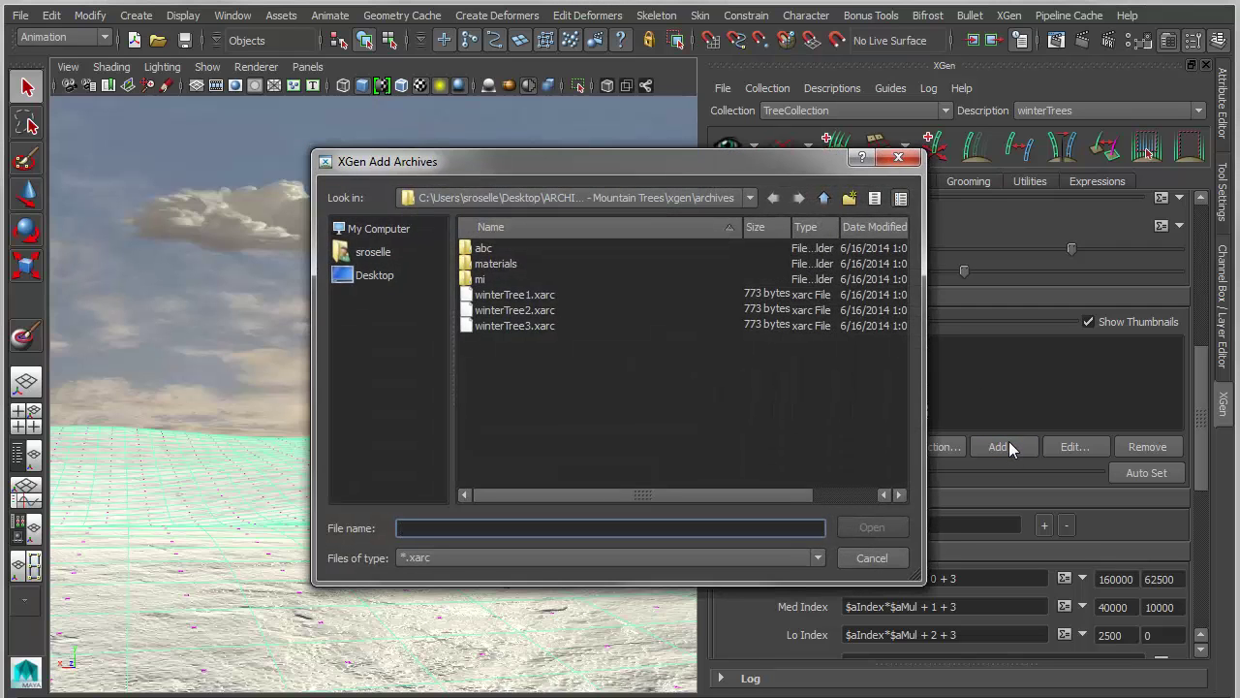
{"action": "left_click", "coordinate": [536, 295]}
{"action": "left_click", "coordinate": [523, 326], "text": "shift"}
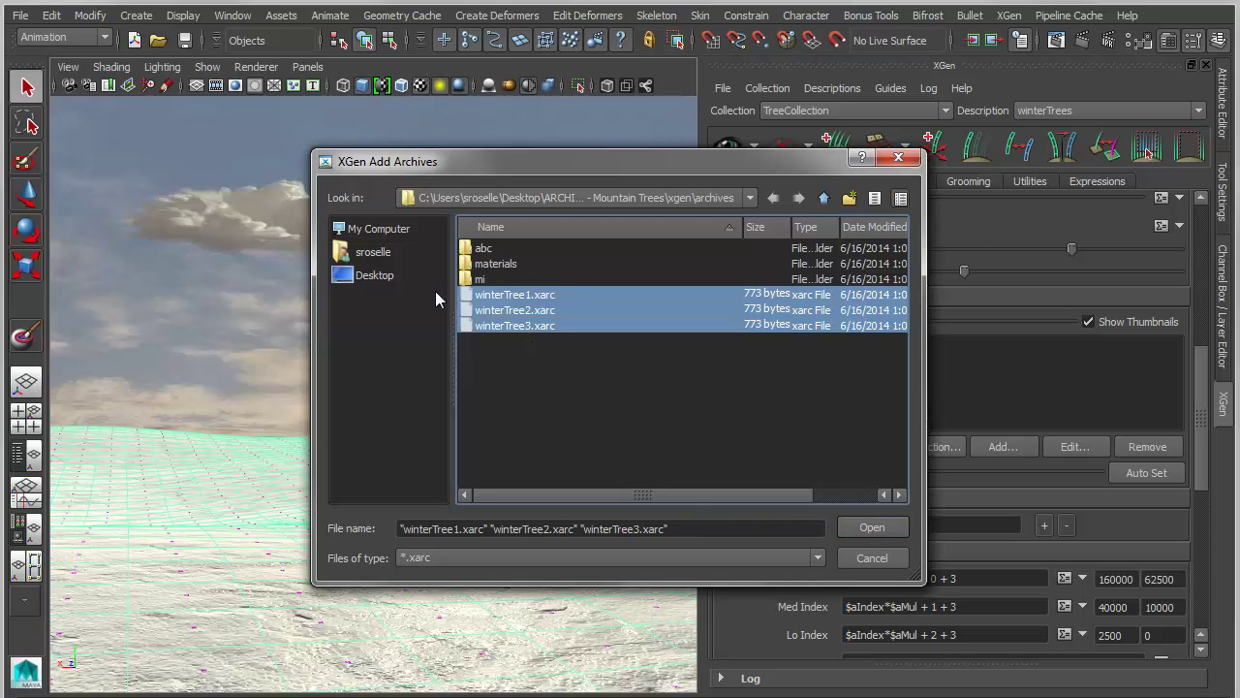
{"action": "left_click", "coordinate": [504, 295]}
{"action": "left_click", "coordinate": [877, 527]}
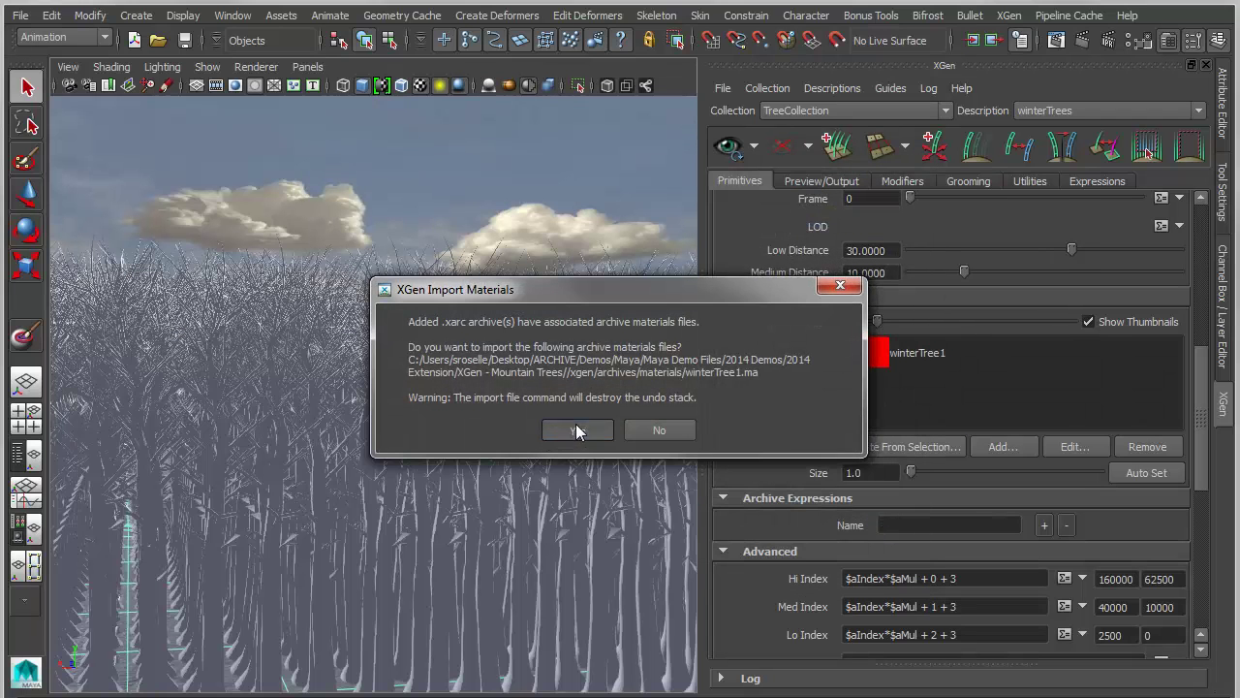
{"action": "left_click", "coordinate": [576, 431]}
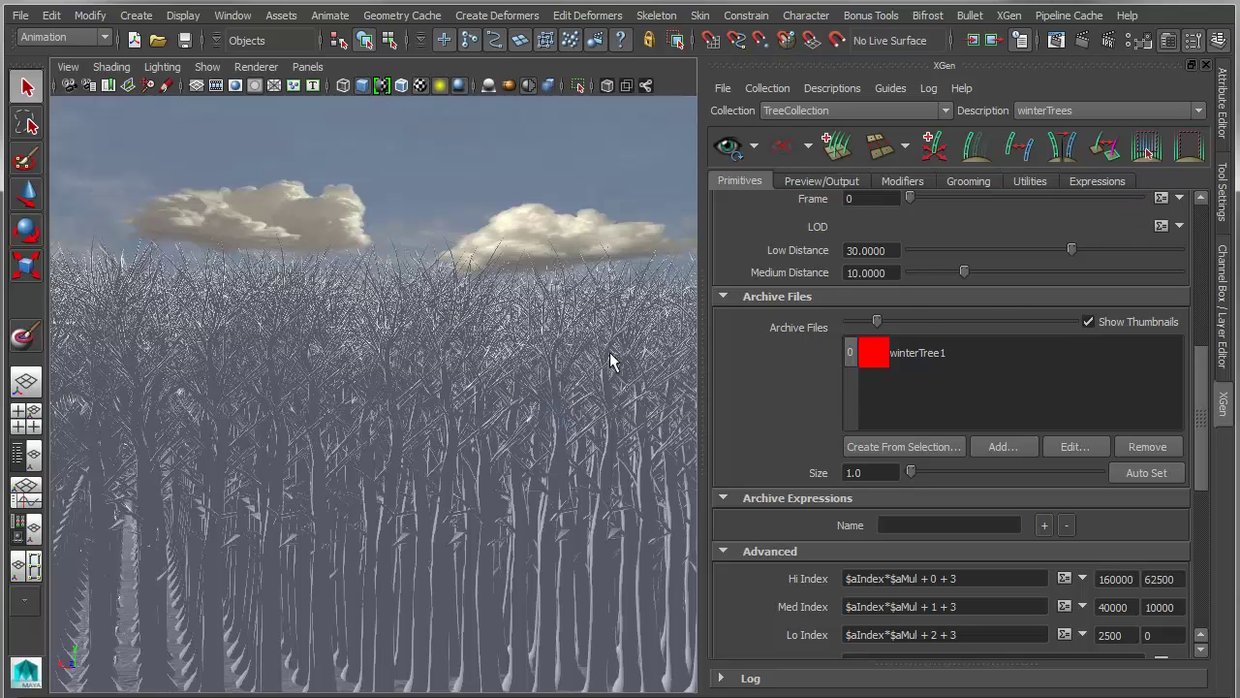
Set the archive Frame value to 6 and examine the winterTree1 instances across the terrain.
{"action": "scroll", "coordinate": [903, 358], "scroll_direction": "up", "scroll_amount": 1}
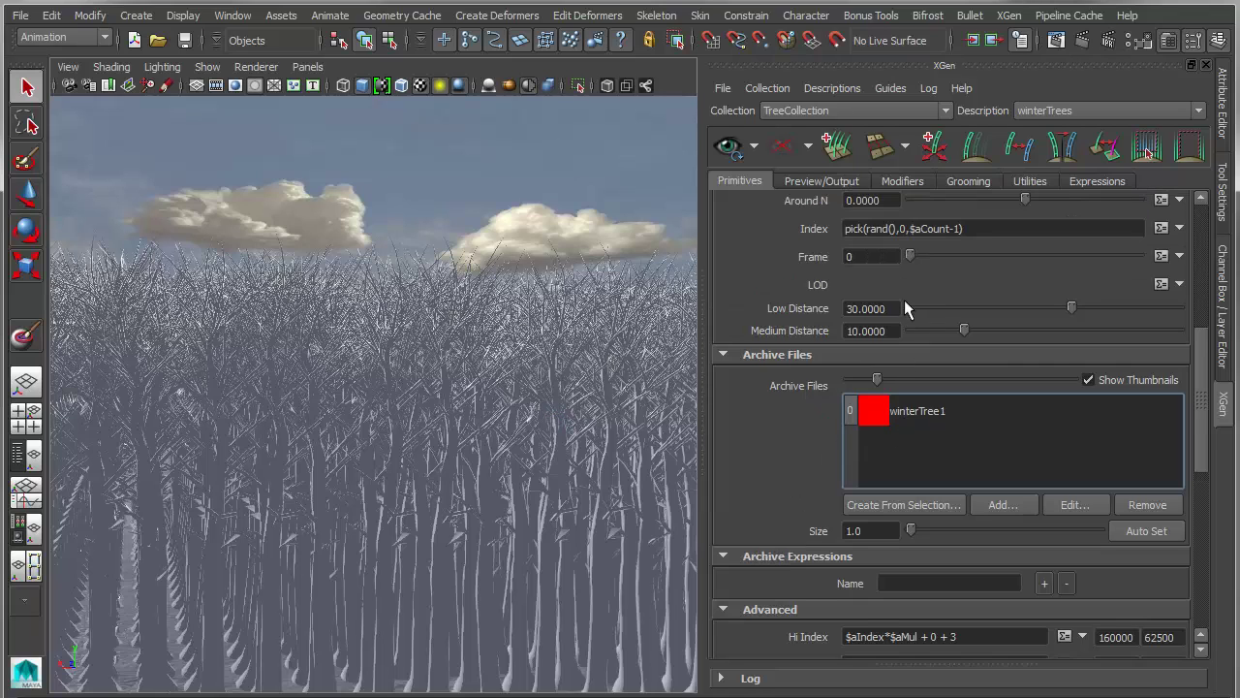
{"action": "left_click", "coordinate": [923, 255]}
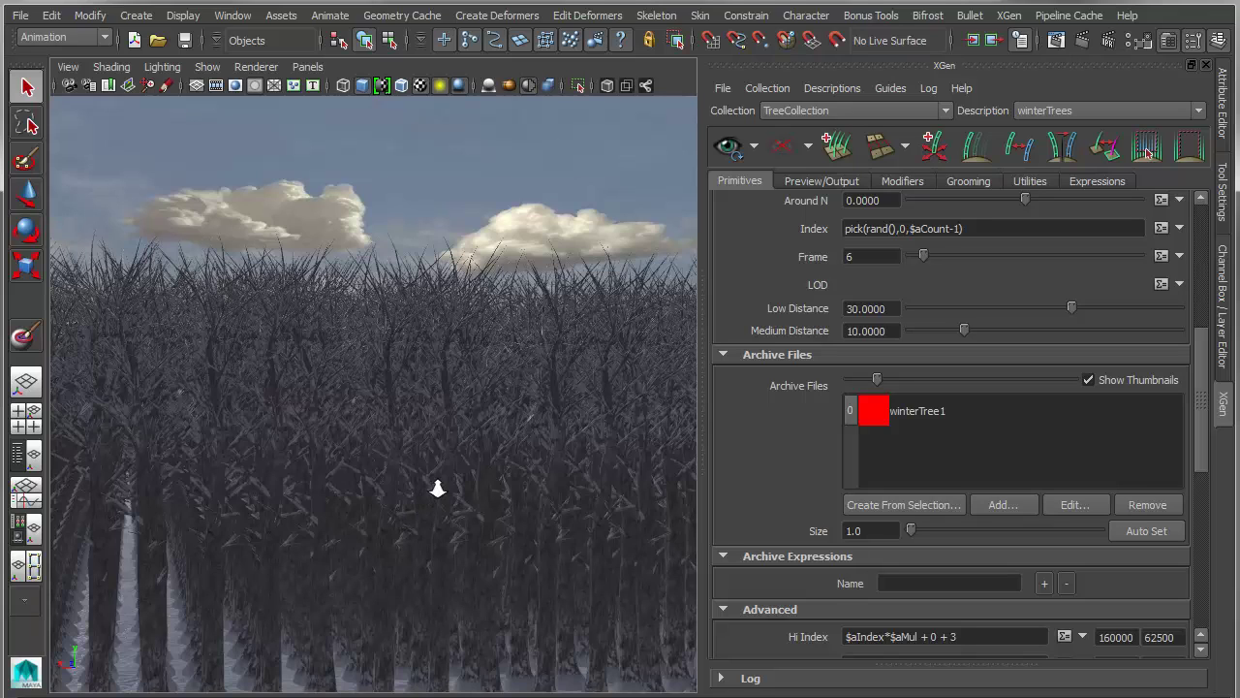
{"action": "scroll", "coordinate": [427, 492], "scroll_direction": "down", "scroll_amount": 5}
{"action": "left_click_drag", "start_coordinate": [385, 495], "coordinate": [388, 506], "text": "alt"}
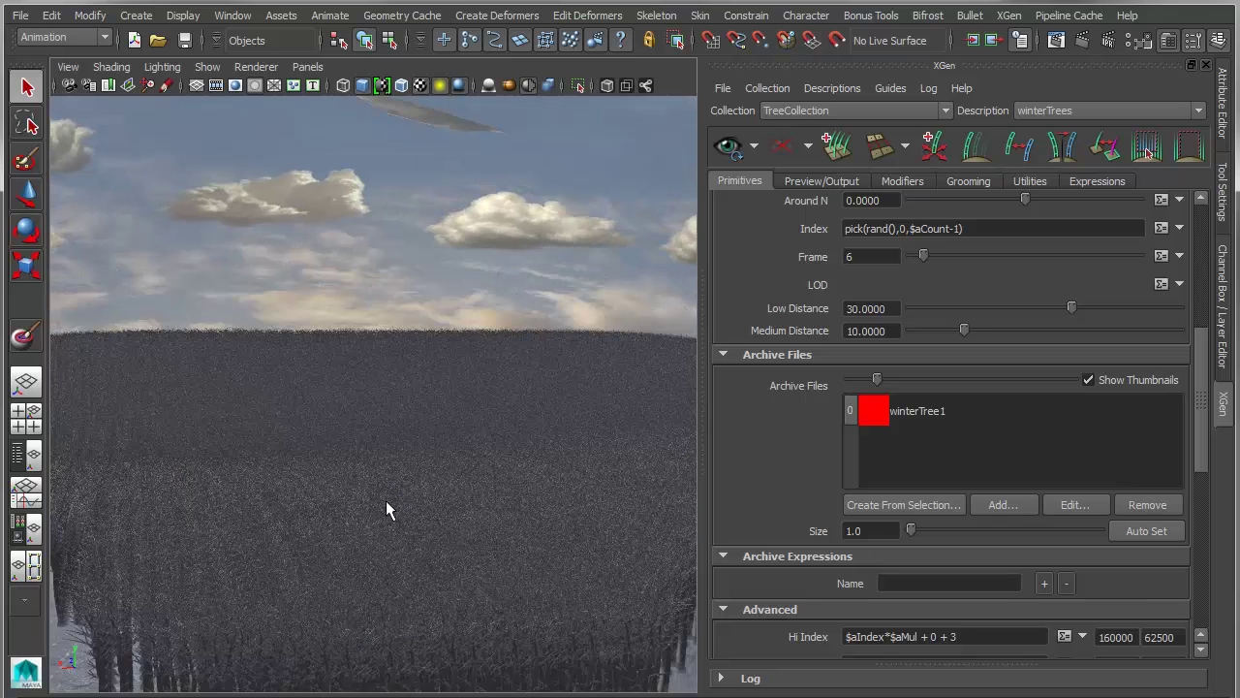
{"action": "scroll", "coordinate": [440, 417], "scroll_direction": "up", "scroll_amount": 5}
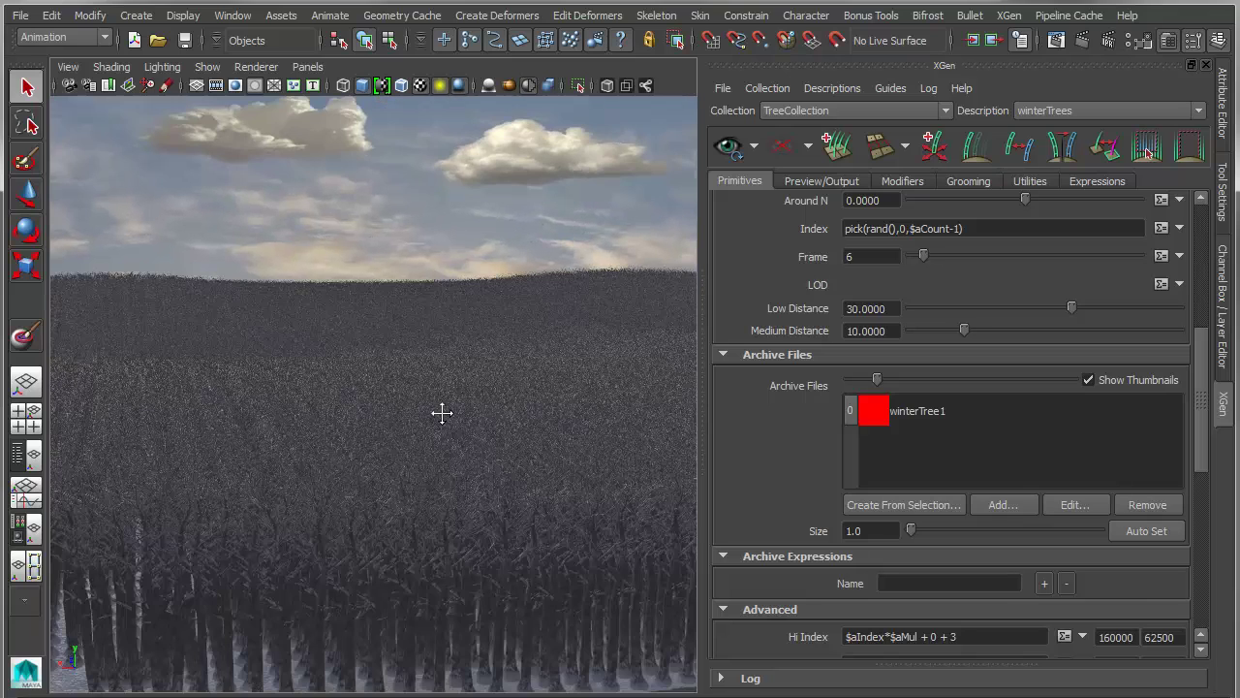
{"action": "scroll", "coordinate": [457, 427], "scroll_direction": "up", "scroll_amount": 6}
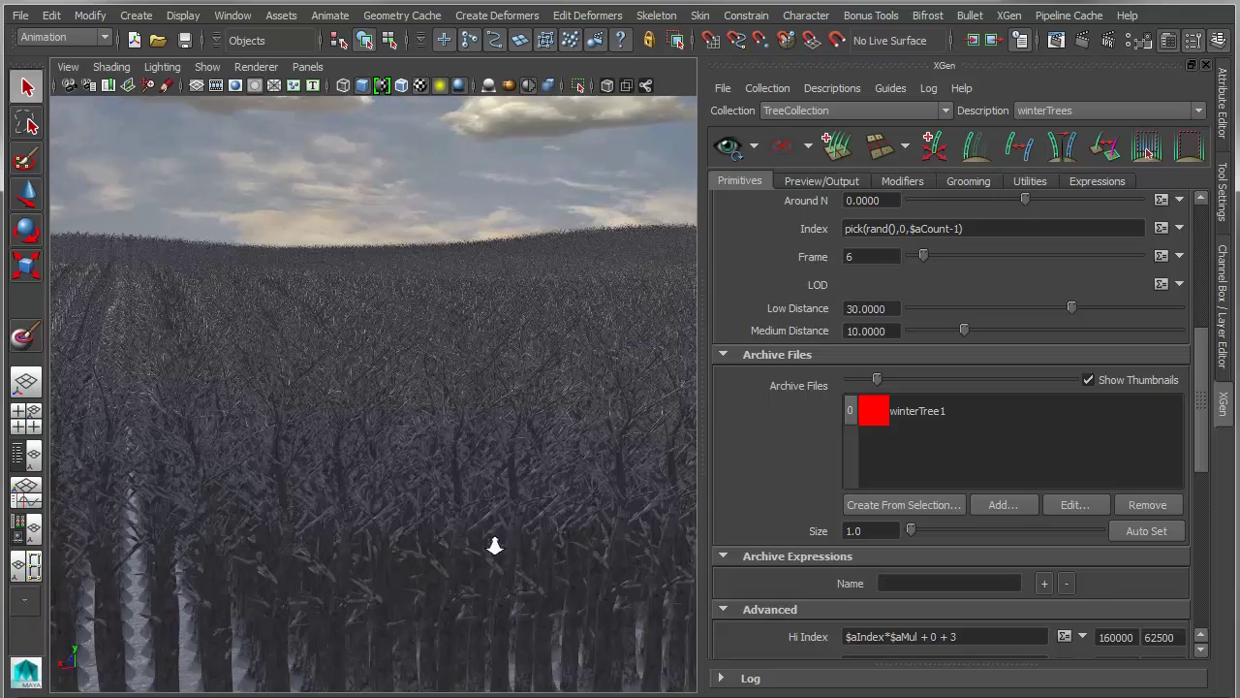
{"action": "middle_click_drag", "start_coordinate": [518, 509], "coordinate": [519, 571], "text": "alt"}
{"action": "scroll", "coordinate": [523, 549], "scroll_direction": "down", "scroll_amount": 4}
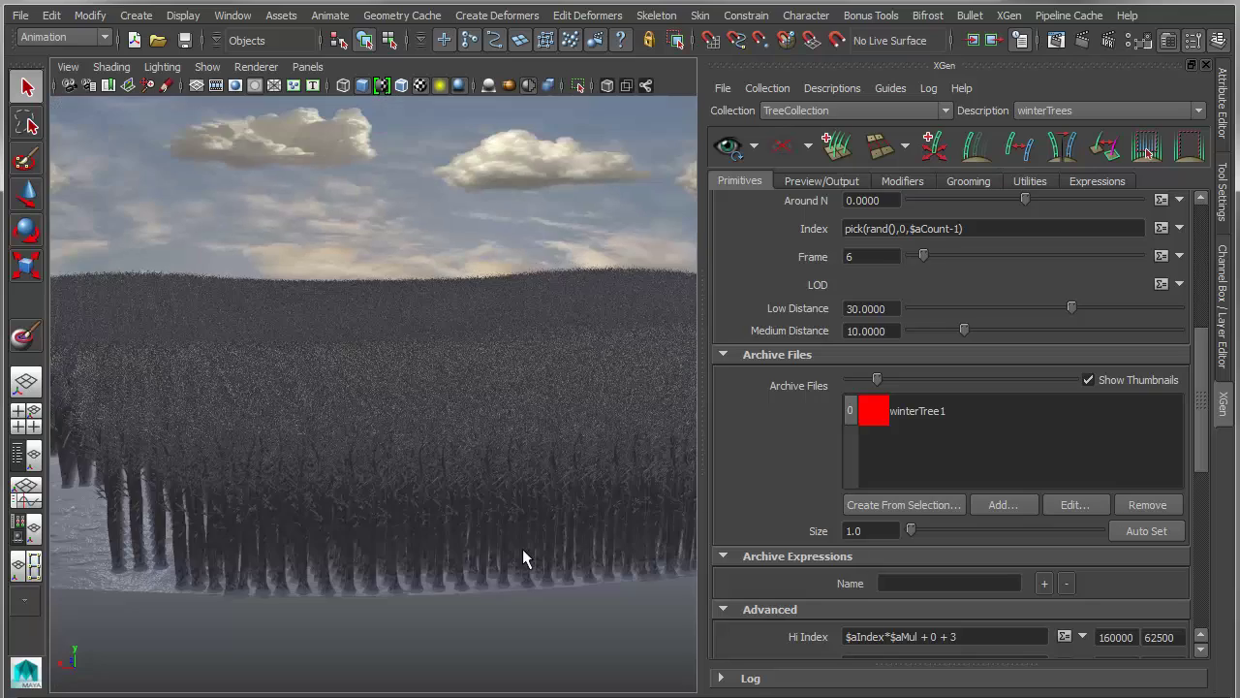
Add the winterTree2.xarc and winterTree3.xarc archives to the description and import their associated materials.
{"action": "left_click", "coordinate": [1001, 505]}
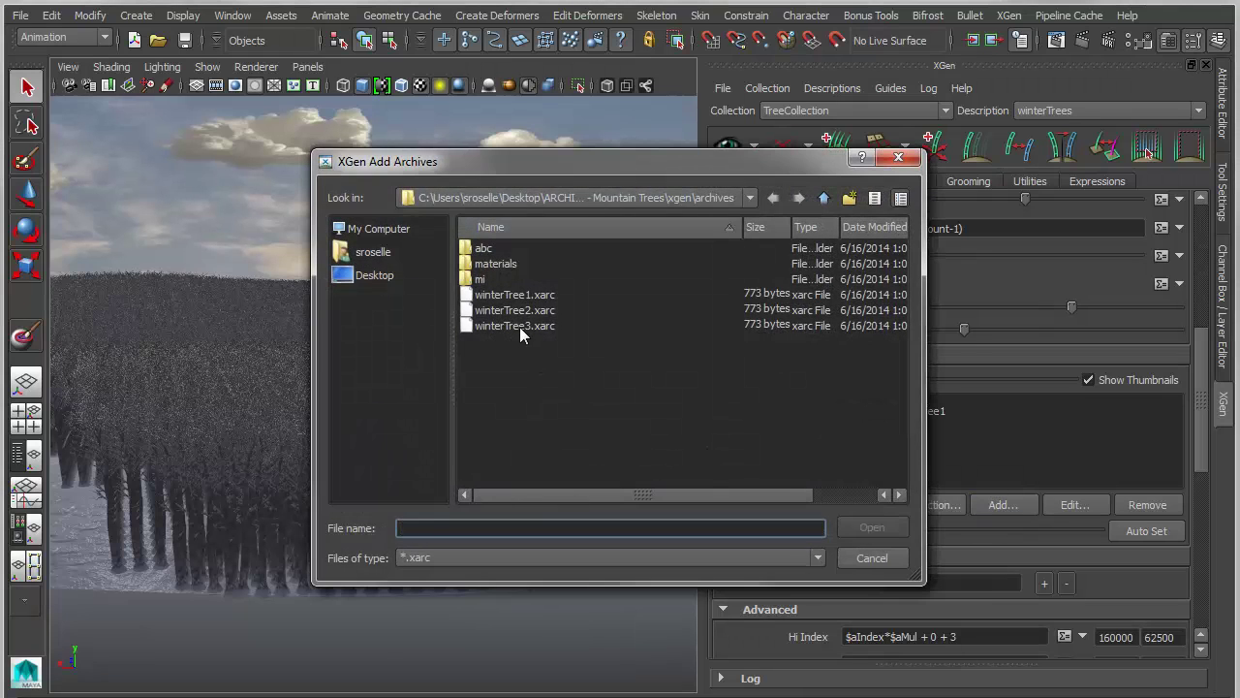
{"action": "left_click", "coordinate": [515, 308]}
{"action": "left_click", "coordinate": [518, 326], "text": "shift"}
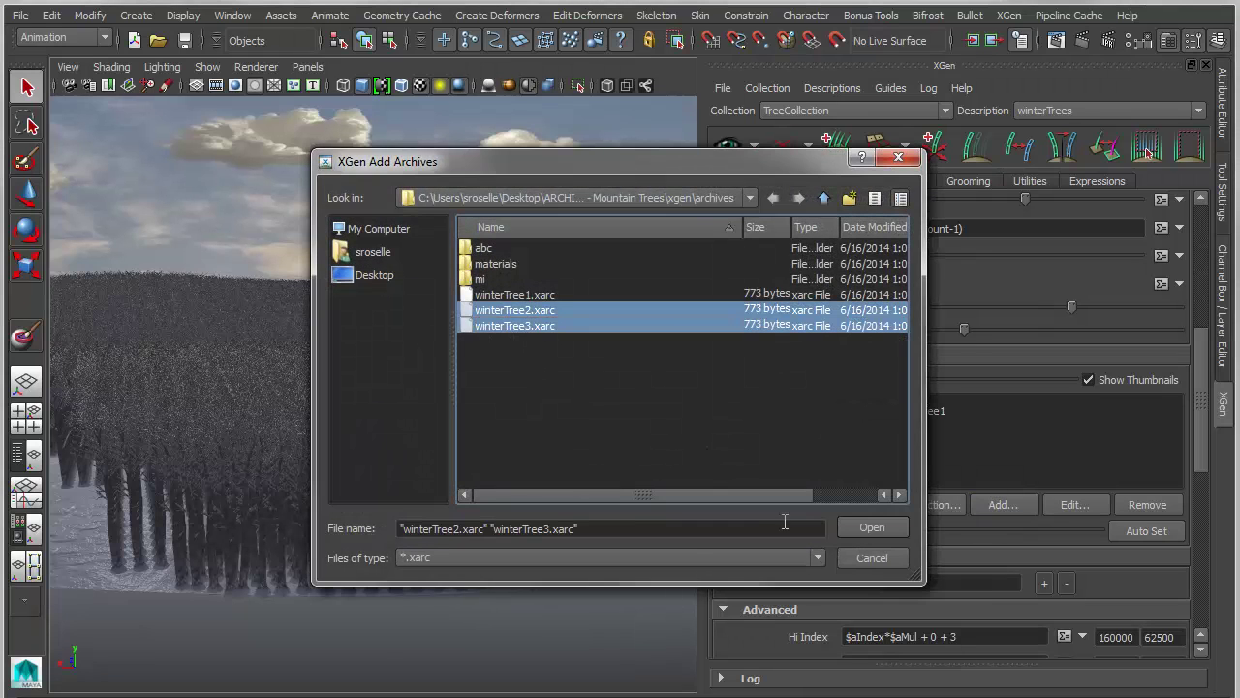
{"action": "left_click", "coordinate": [872, 527]}
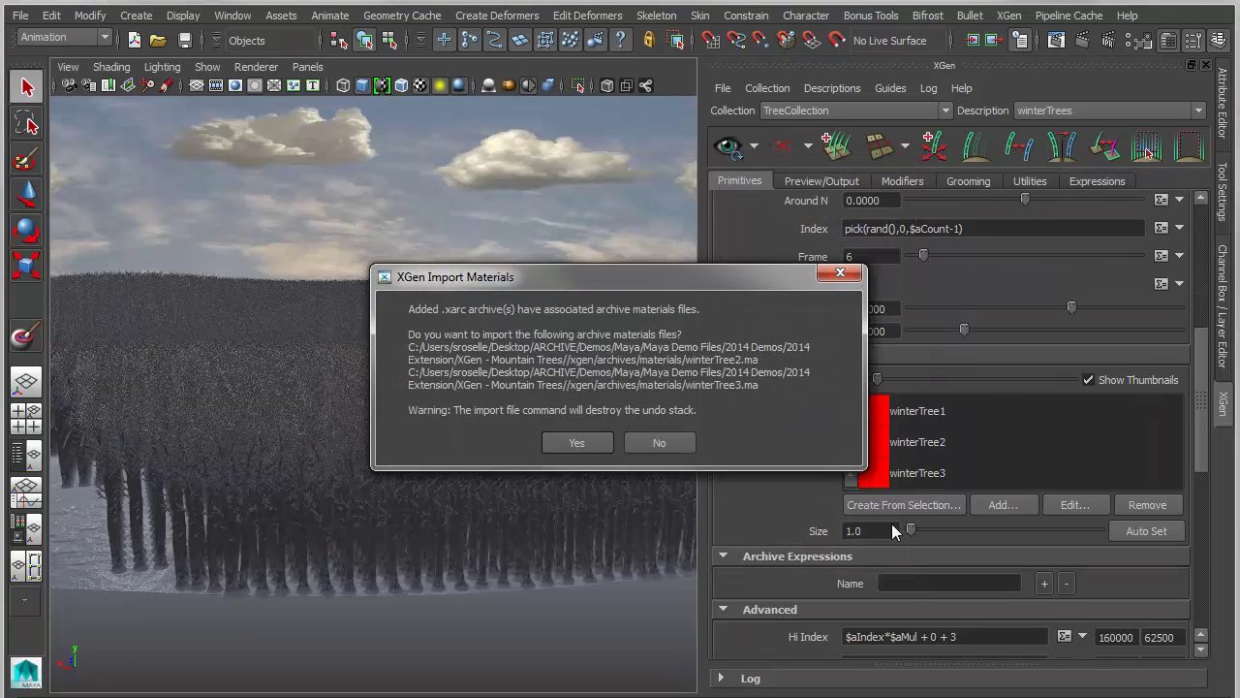
{"action": "left_click", "coordinate": [574, 442]}
Set the archive Frame value to 20 and inspect the mixed trees up close.
{"action": "left_click_drag", "start_coordinate": [939, 256], "coordinate": [955, 255]}
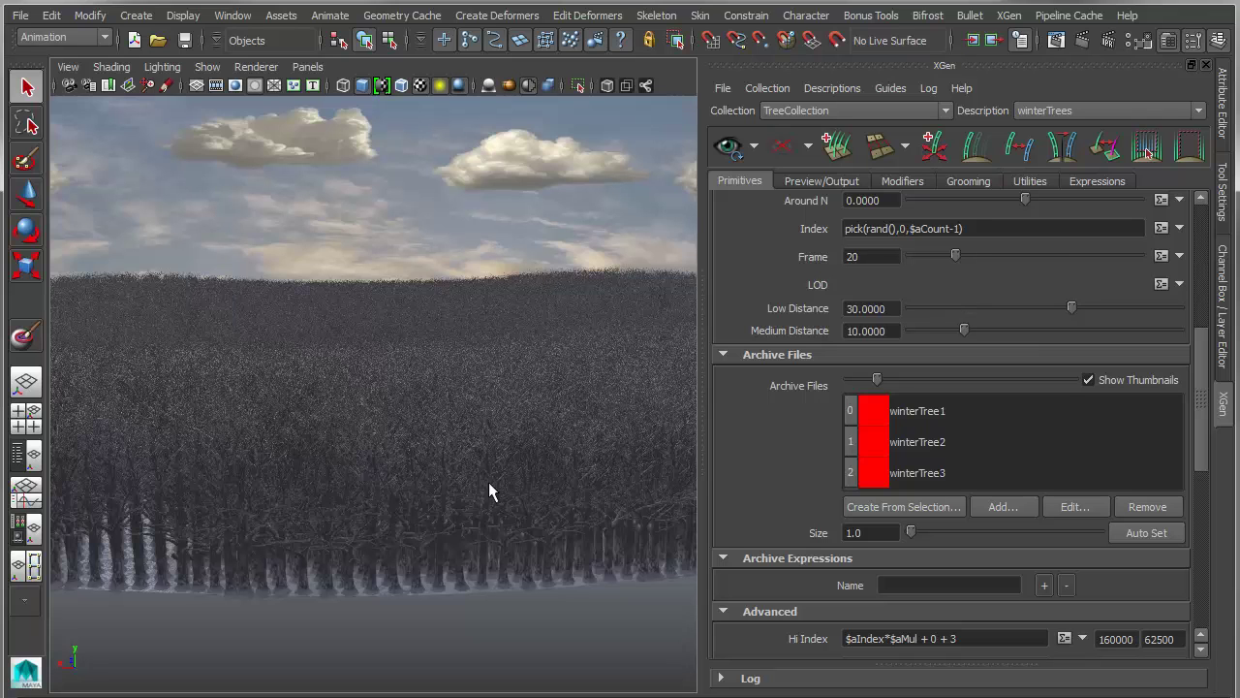
{"action": "right_click_drag", "start_coordinate": [482, 482], "coordinate": [475, 513], "text": "alt"}
{"action": "middle_click_drag", "start_coordinate": [475, 513], "coordinate": [482, 473], "text": "alt"}
{"action": "scroll", "coordinate": [482, 473], "scroll_direction": "up", "scroll_amount": 2}
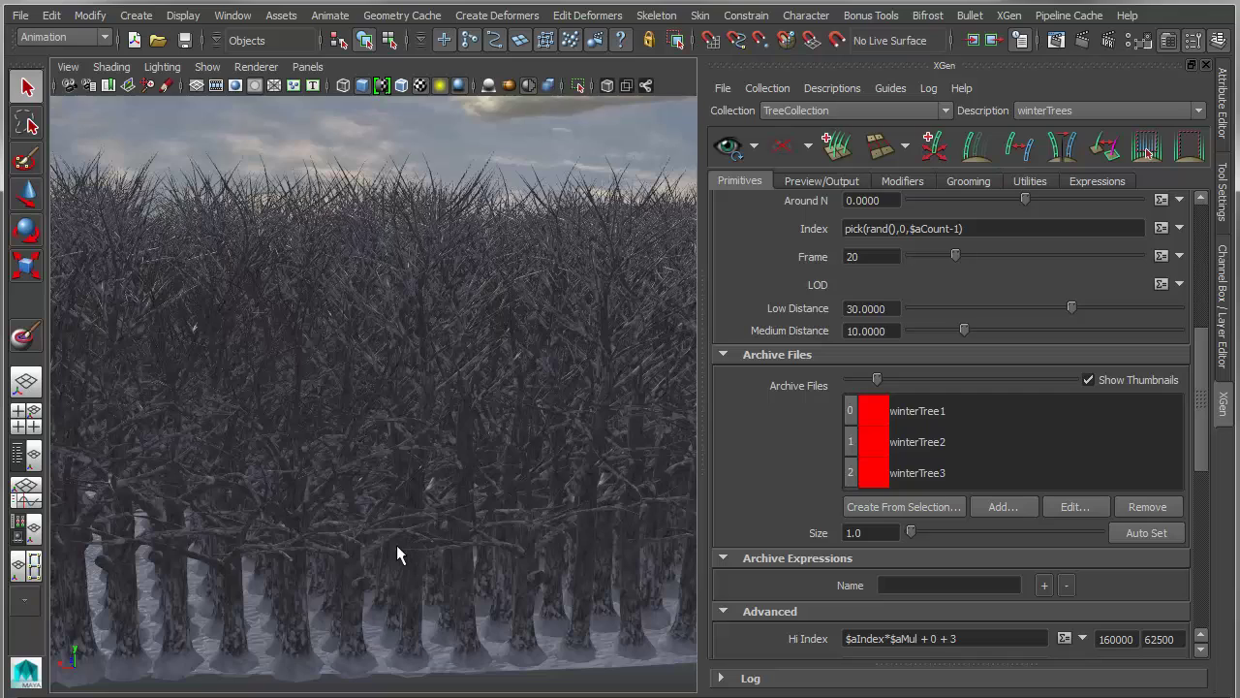
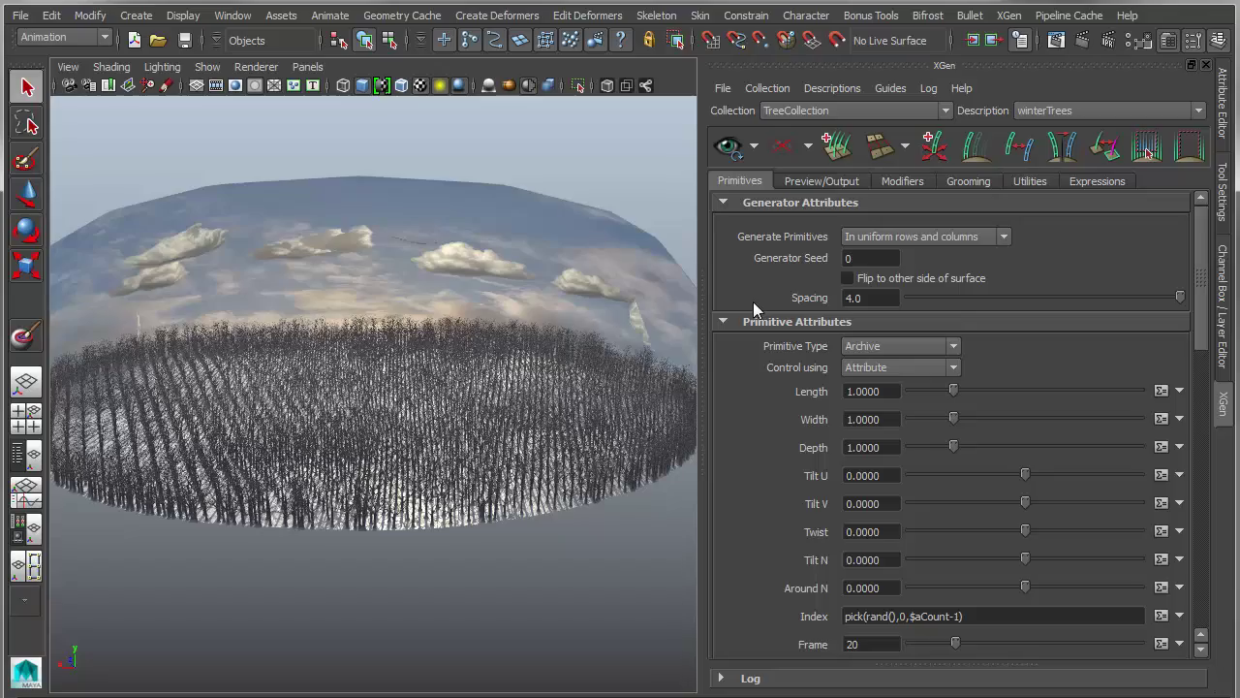
Inspect the evenly spaced tree rows, and change the primitive generation to Randomly across the surface.
{"action": "scroll", "coordinate": [421, 387], "scroll_direction": "up", "scroll_amount": 5}
{"action": "left_click_drag", "start_coordinate": [420, 432], "coordinate": [385, 477], "text": "alt"}
{"action": "middle_click_drag", "start_coordinate": [384, 480], "coordinate": [458, 392], "text": "alt"}
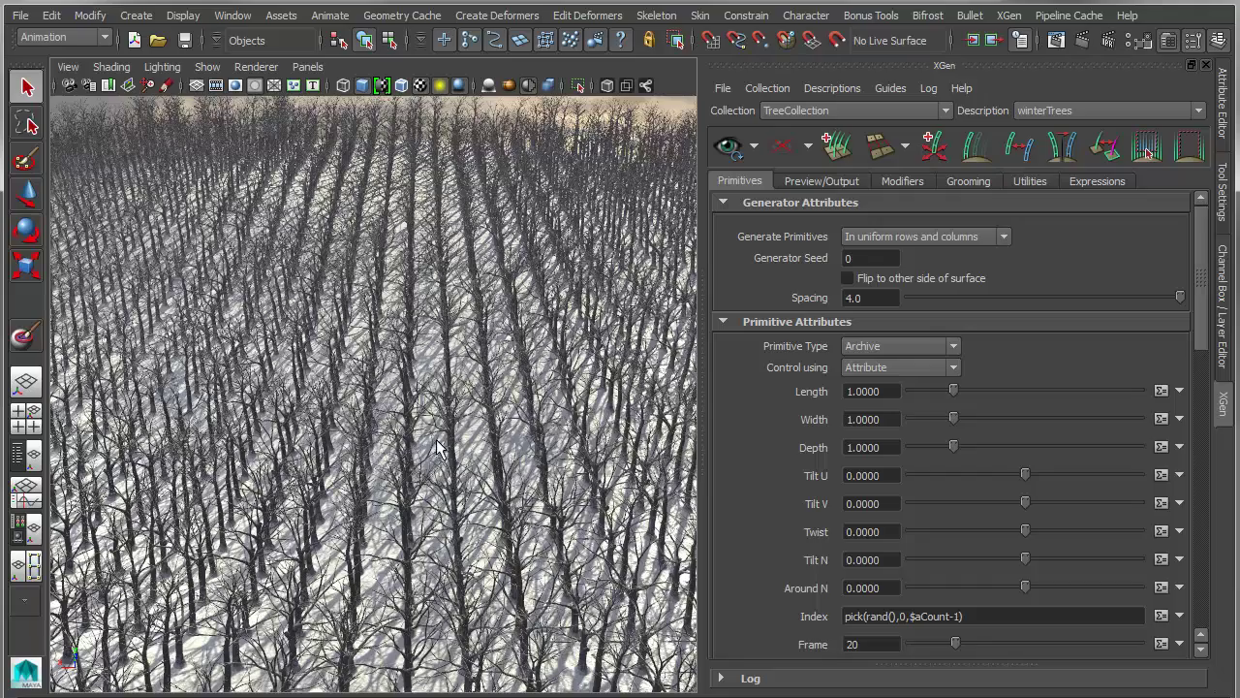
{"action": "left_click_drag", "start_coordinate": [577, 397], "coordinate": [497, 424], "text": "alt"}
{"action": "right_click_drag", "start_coordinate": [497, 424], "coordinate": [401, 432], "text": "alt"}
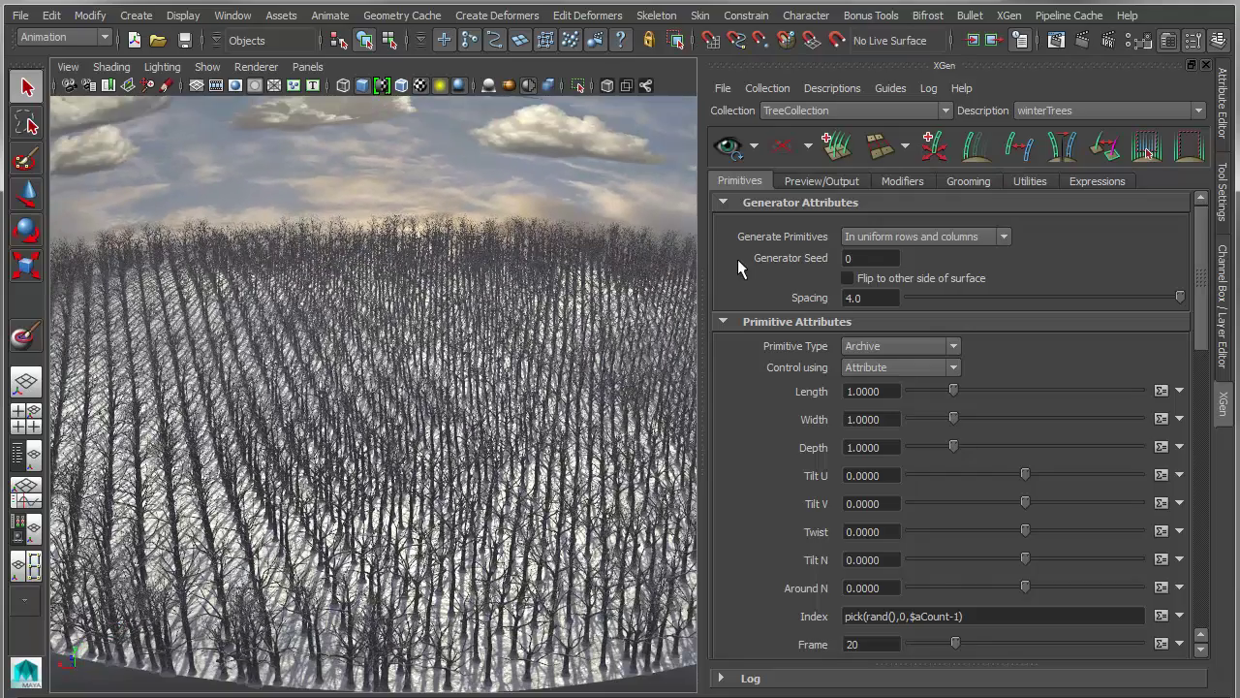
{"action": "left_click", "coordinate": [865, 238]}
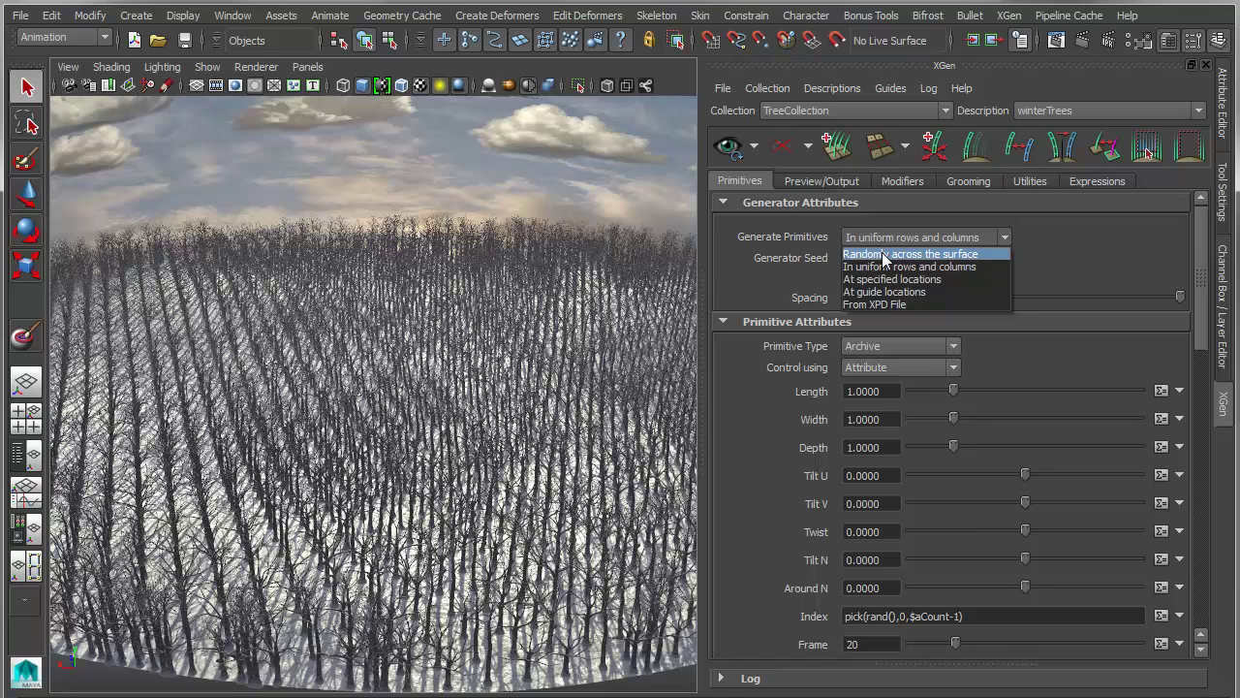
{"action": "left_click", "coordinate": [884, 253]}
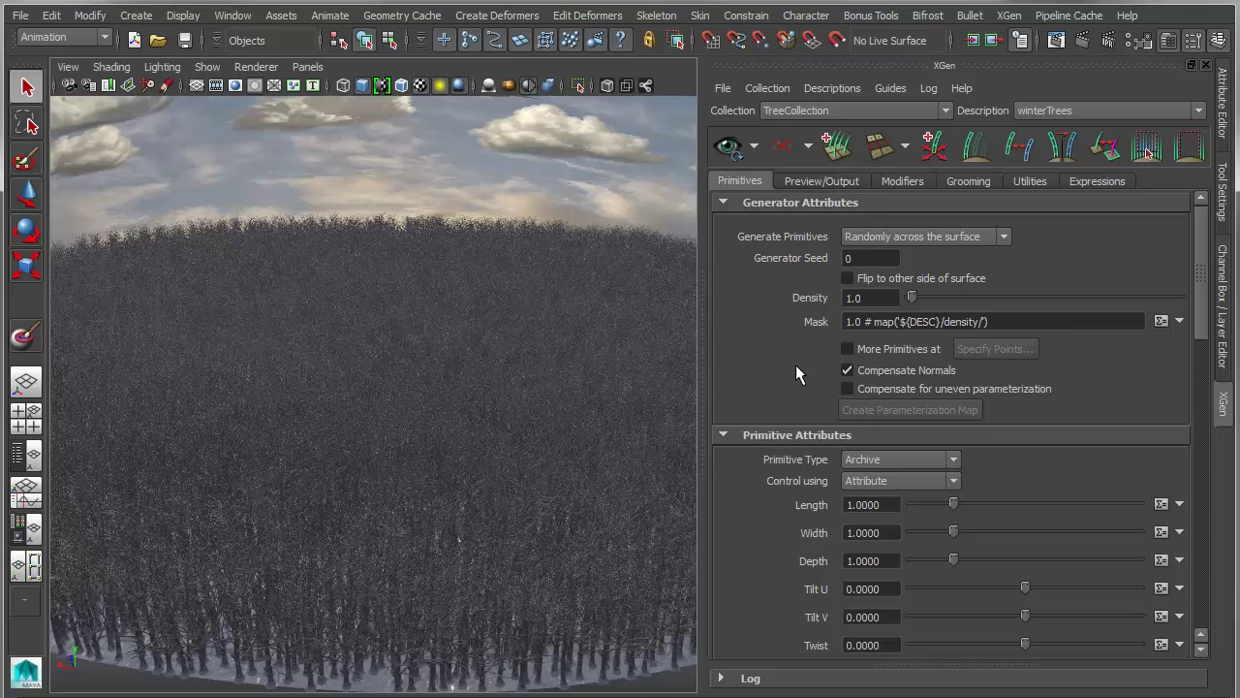
Set the random generator's density to 0.5 and check how thick the forest is.
{"action": "left_click", "coordinate": [865, 297]}
{"action": "type", "text": ".5"}
{"action": "key", "text": "Return"}
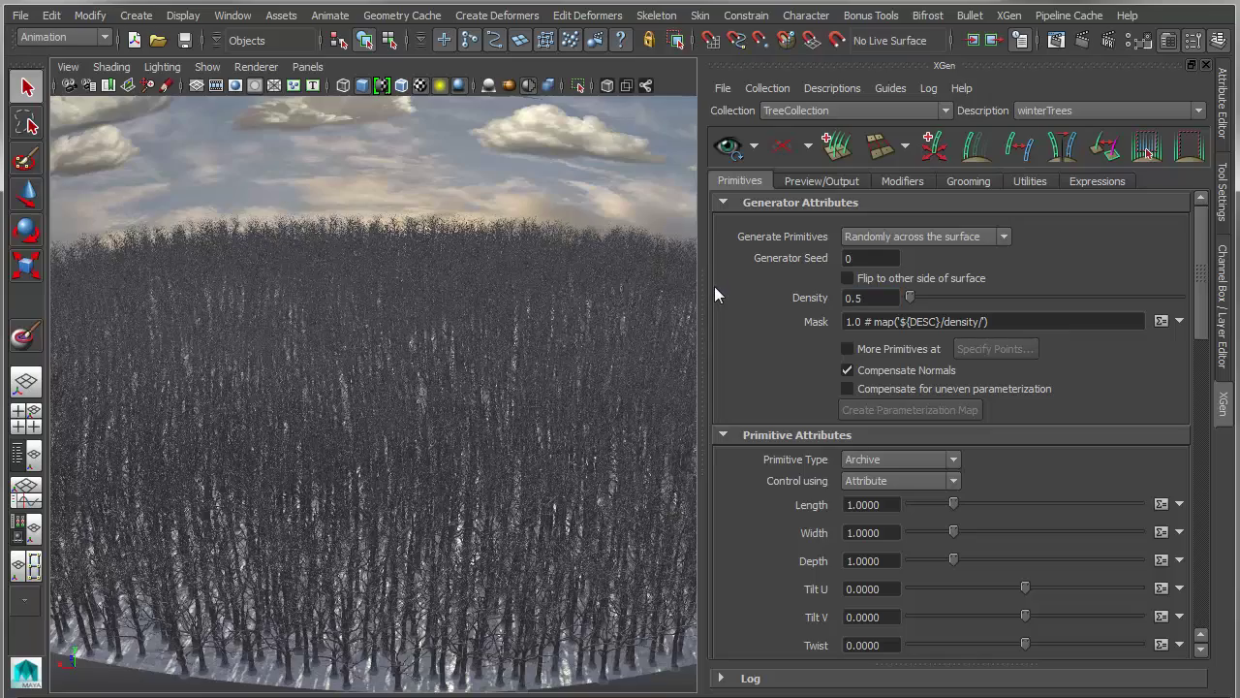
{"action": "scroll", "coordinate": [519, 405], "scroll_direction": "up", "scroll_amount": 10}
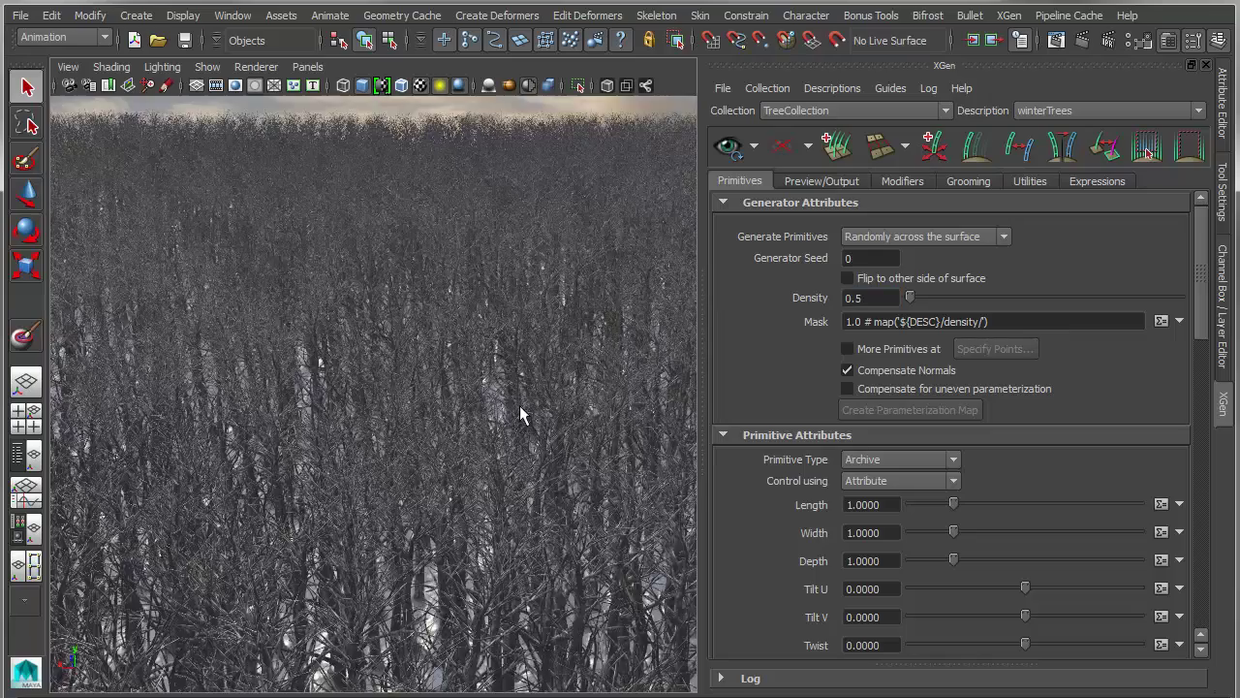
{"action": "scroll", "coordinate": [521, 408], "scroll_direction": "down", "scroll_amount": 3}
Reduce the random generator's density to 0.2.
{"action": "double_click", "coordinate": [868, 297]}
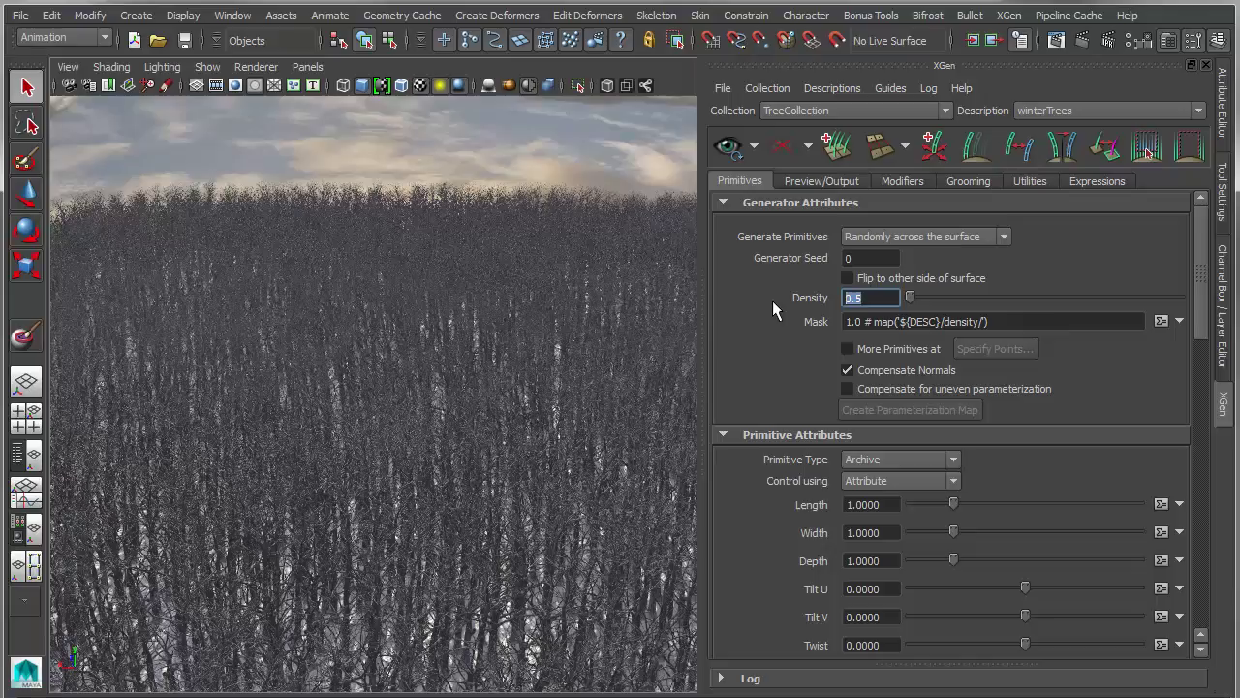
{"action": "type", "text": "0.2"}
{"action": "key", "text": "Return"}
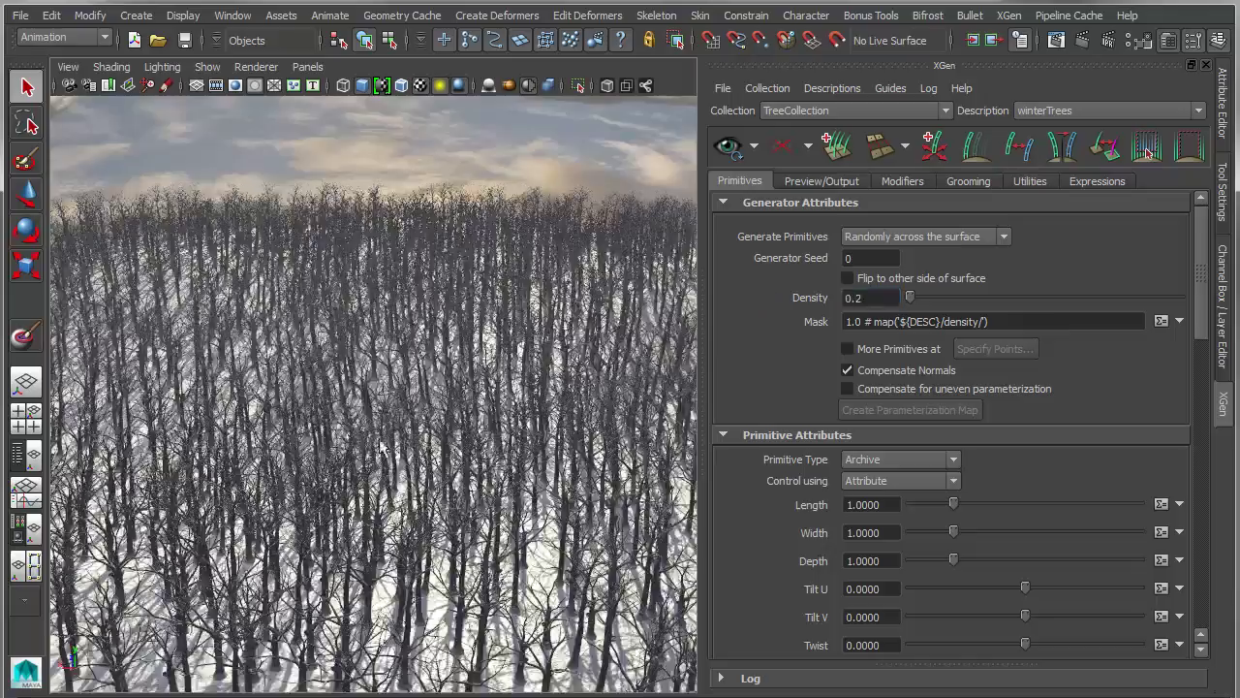
Update the XGen preview with the whole terrain in view and inspect the scattered trees.
{"action": "left_click_drag", "start_coordinate": [407, 432], "coordinate": [430, 431], "text": "alt"}
{"action": "right_click_drag", "start_coordinate": [431, 431], "coordinate": [280, 422], "text": "alt"}
{"action": "right_click_drag", "start_coordinate": [479, 472], "coordinate": [316, 434], "text": "alt"}
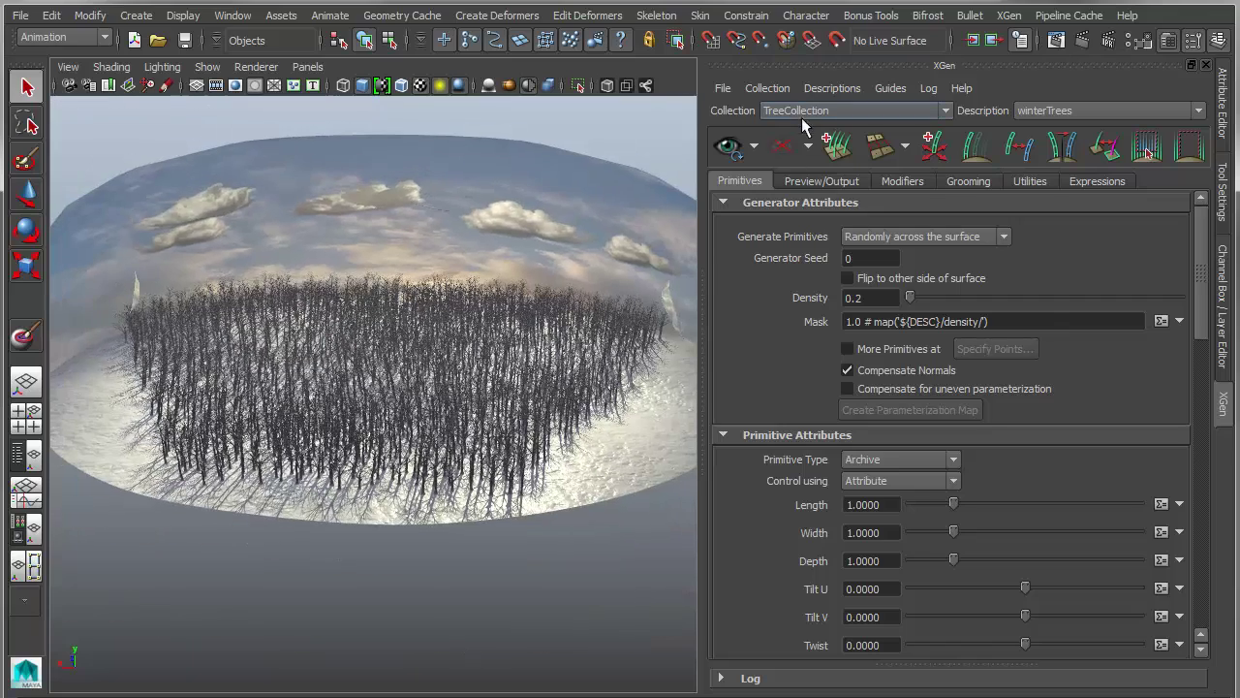
{"action": "left_click", "coordinate": [731, 147]}
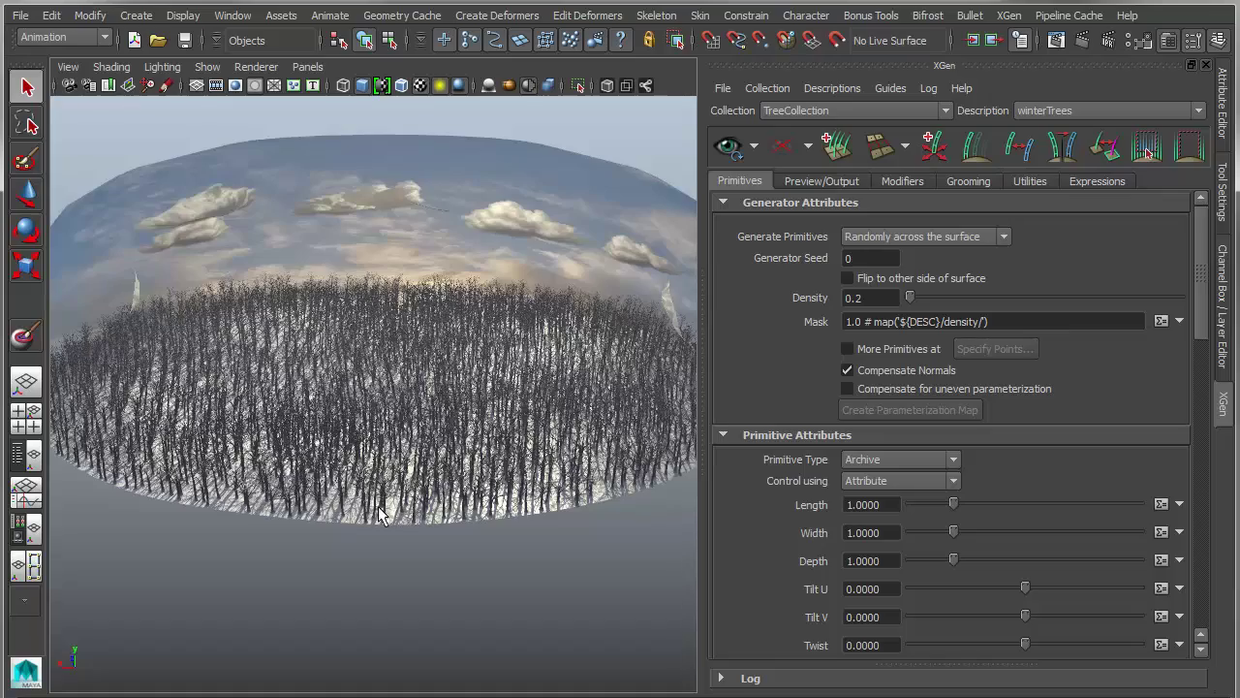
{"action": "scroll", "coordinate": [380, 499], "scroll_direction": "up", "scroll_amount": 10}
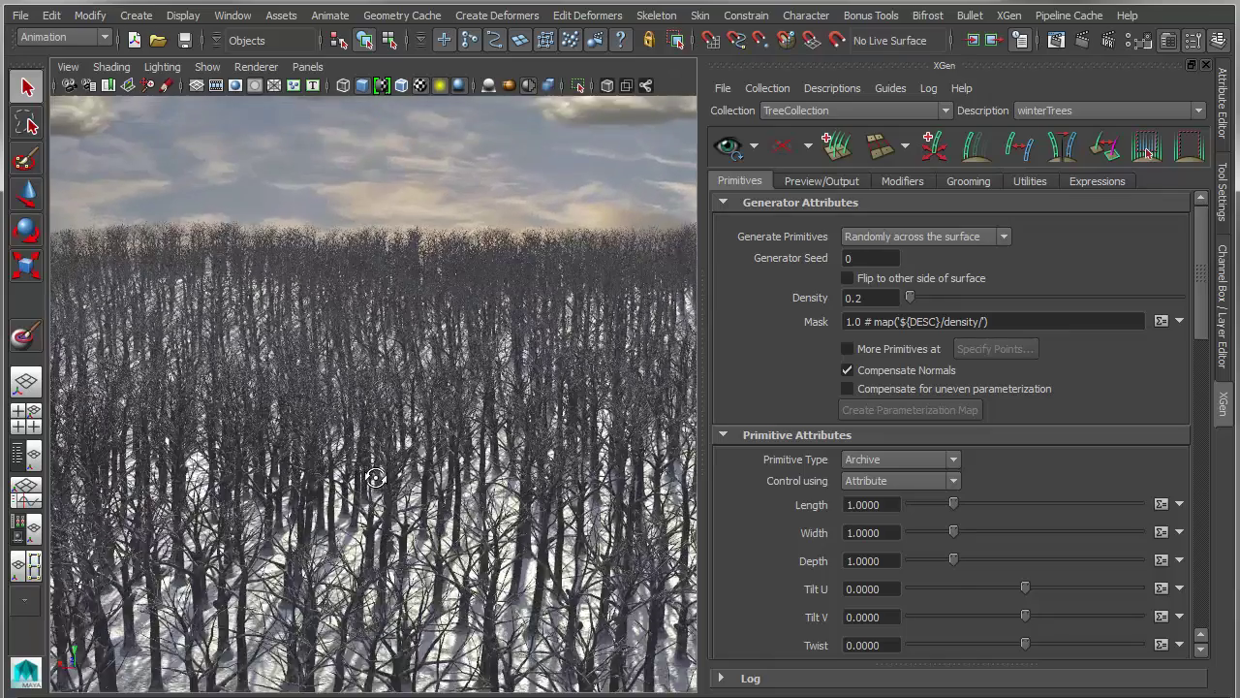
{"action": "left_click_drag", "start_coordinate": [376, 476], "coordinate": [334, 489], "text": "alt"}
{"action": "right_click_drag", "start_coordinate": [333, 489], "coordinate": [452, 265], "text": "alt"}
{"action": "left_click_drag", "start_coordinate": [452, 273], "coordinate": [480, 419], "text": "alt"}
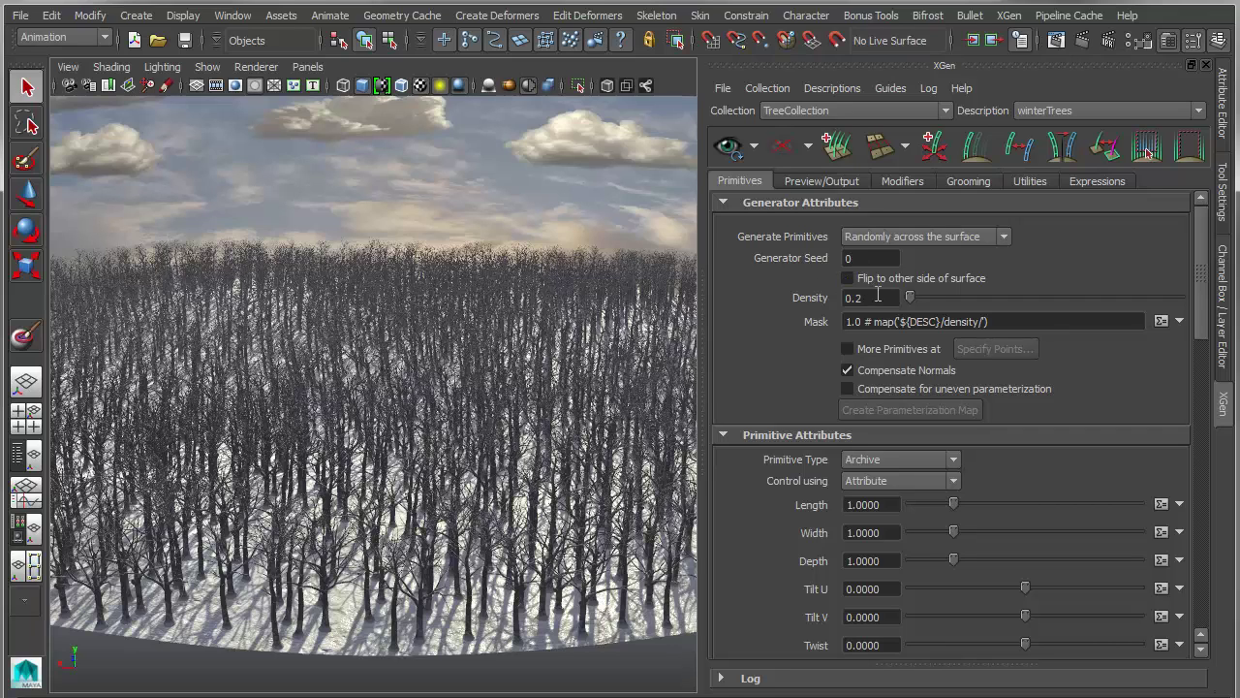
Set the random generator's density to 0.05 and check the thinned-out forest up close.
{"action": "left_click_drag", "start_coordinate": [878, 298], "coordinate": [830, 299]}
{"action": "type", "text": "."}
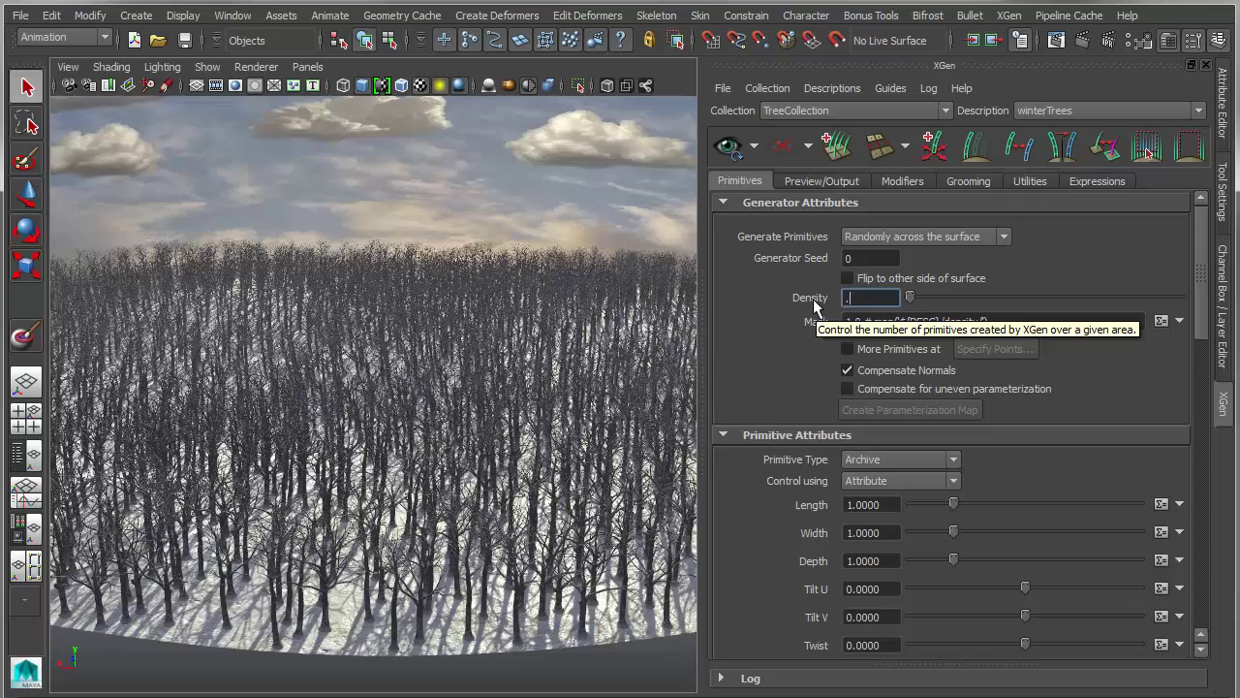
{"action": "type", "text": "05"}
{"action": "key", "text": "Return"}
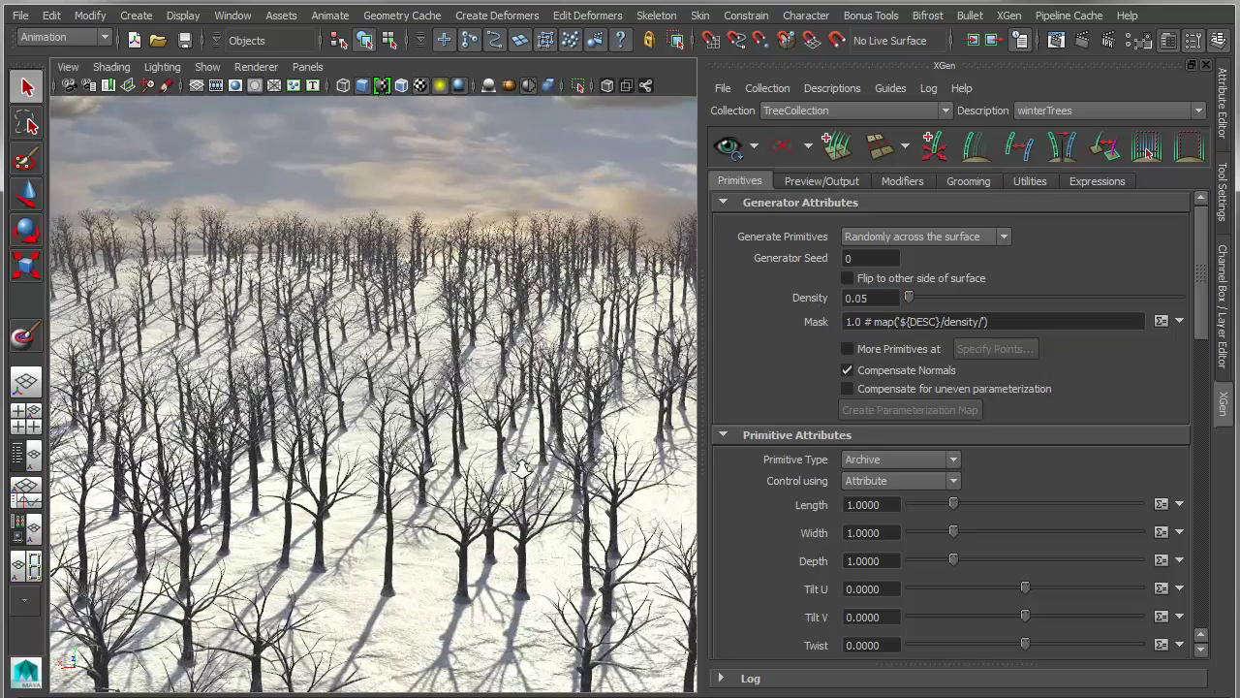
{"action": "right_click_drag", "start_coordinate": [406, 455], "coordinate": [550, 474], "text": "alt"}
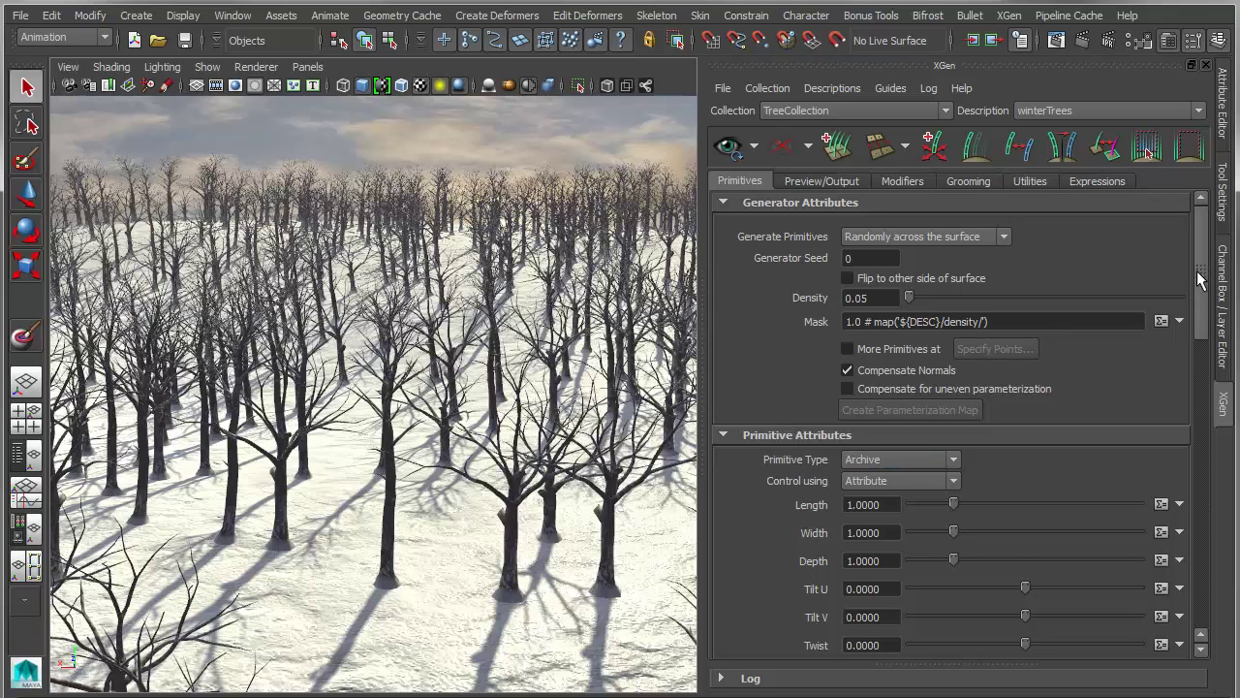
Add the weights 90,5,5 to the archive Index expression, making it pick(rand(),0,$aCount-1,90,5,5), and inspect the tree mix.
{"action": "left_click_drag", "start_coordinate": [1201, 281], "coordinate": [1199, 522]}
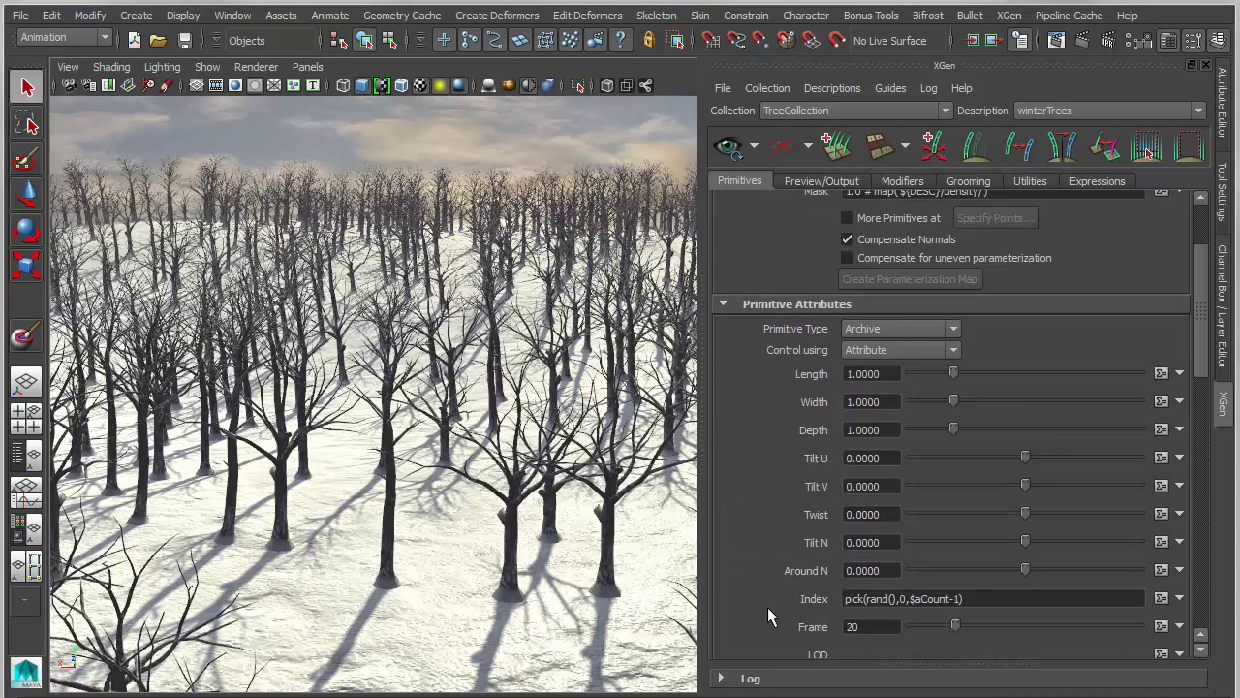
{"action": "double_click", "coordinate": [849, 598]}
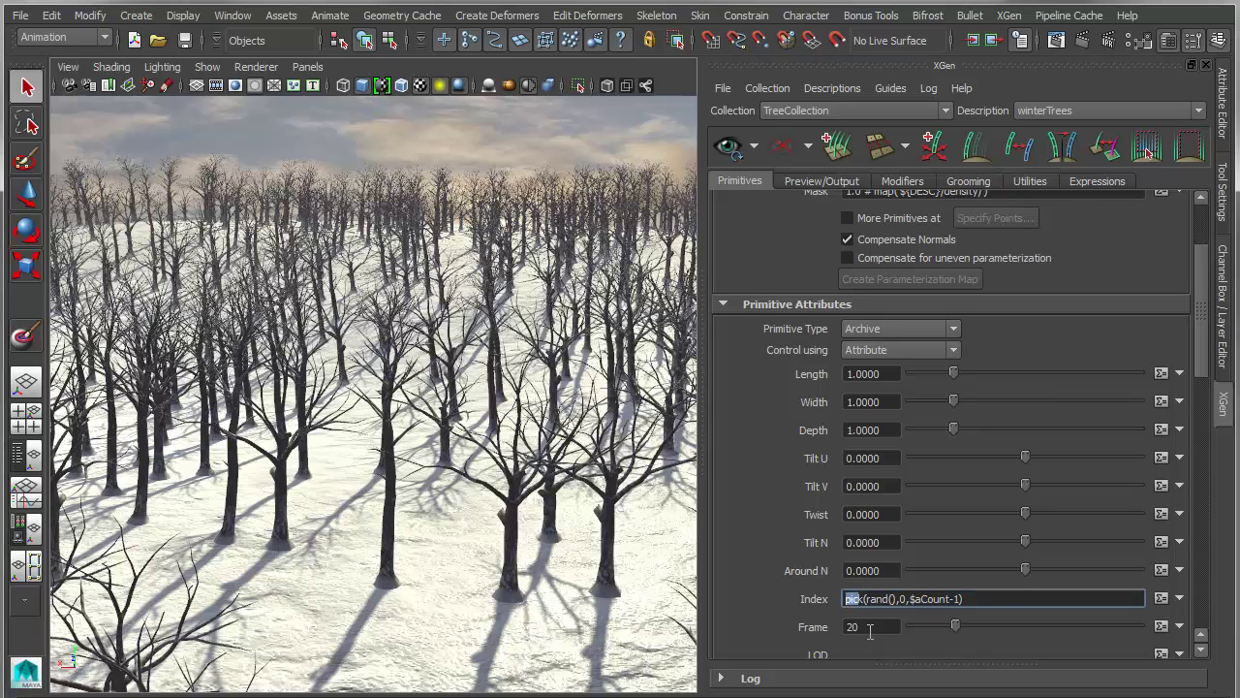
{"action": "left_click", "coordinate": [1000, 598]}
{"action": "type", "text": ","}
{"action": "type", "text": "90,5,5"}
{"action": "key", "text": "Return"}
{"action": "left_click_drag", "start_coordinate": [499, 581], "coordinate": [498, 568], "text": "alt"}
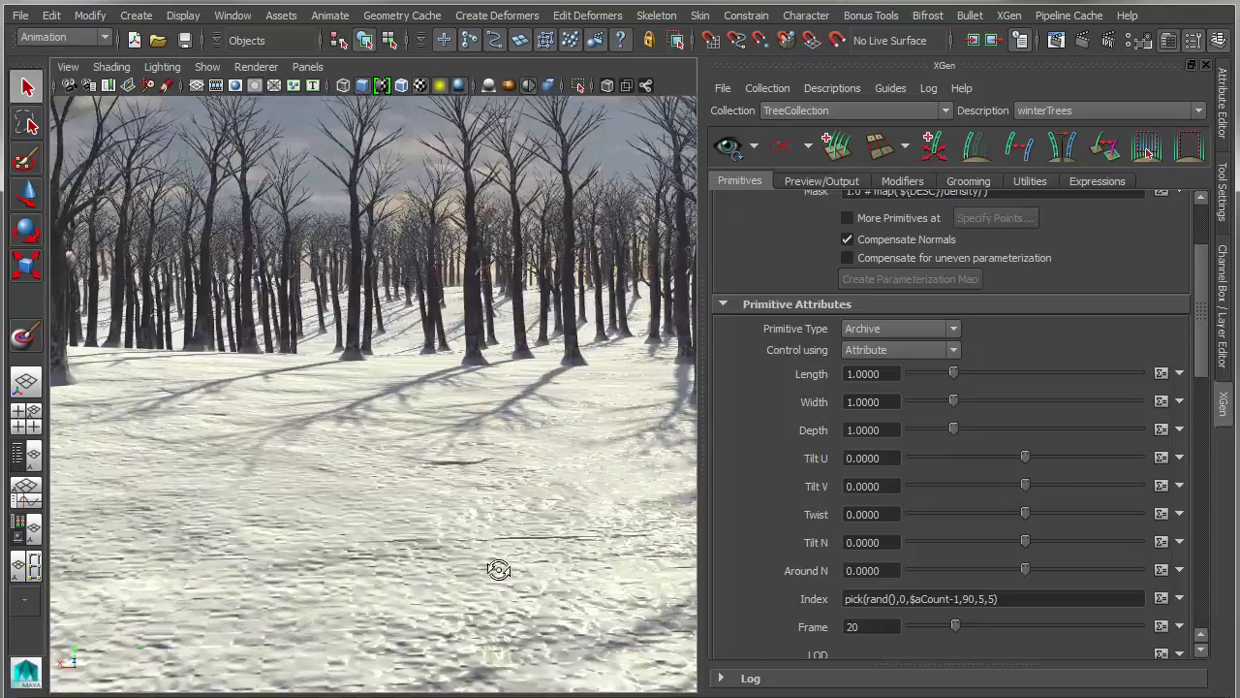
{"action": "right_click_drag", "start_coordinate": [480, 472], "coordinate": [451, 484], "text": "alt"}
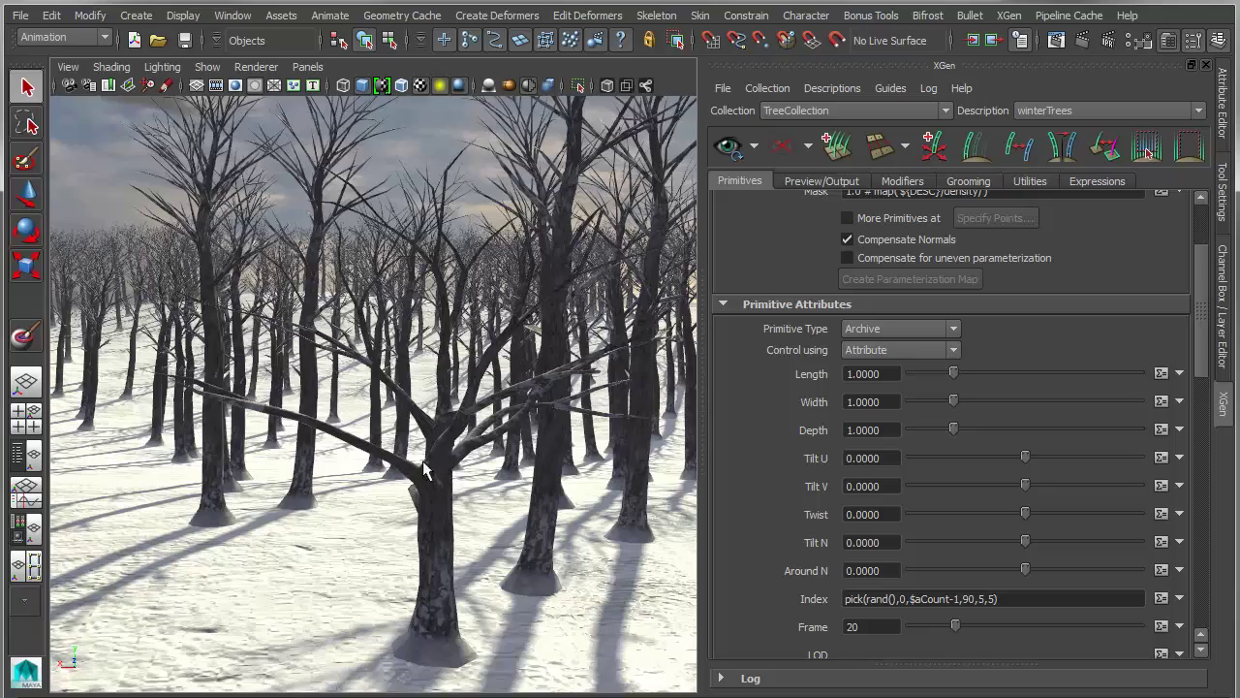
{"action": "left_click_drag", "start_coordinate": [481, 526], "coordinate": [474, 532], "text": "alt"}
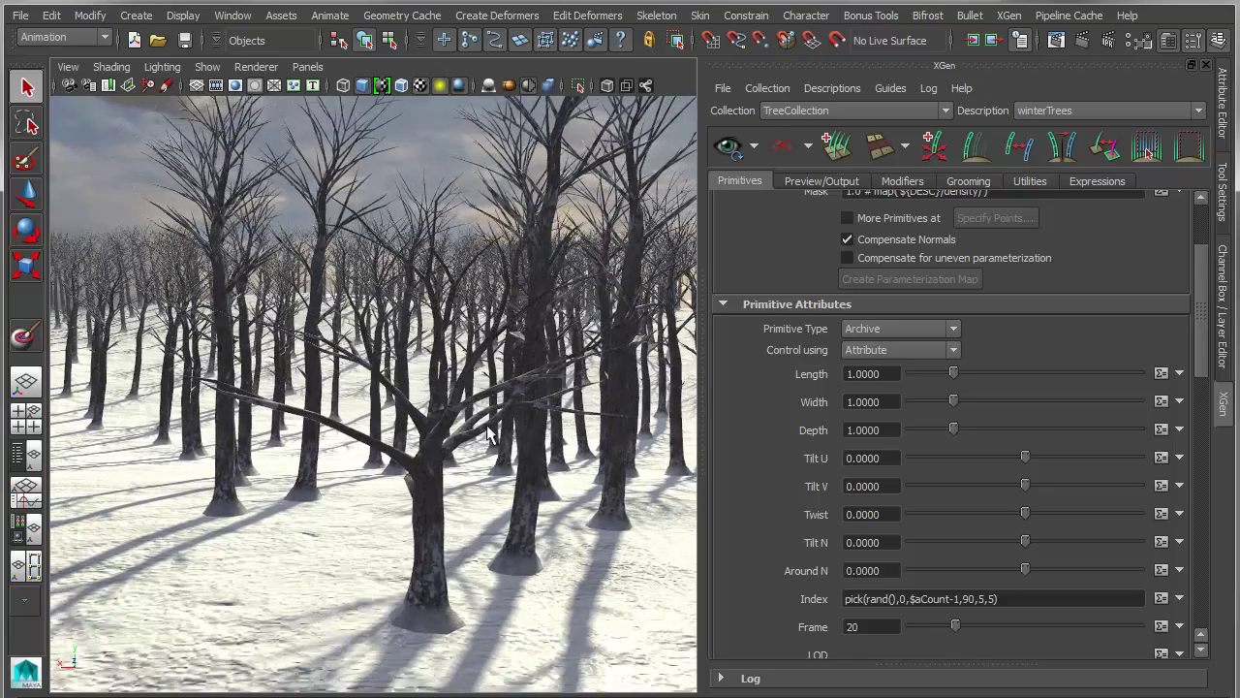
{"action": "left_click_drag", "start_coordinate": [523, 447], "coordinate": [459, 449], "text": "alt"}
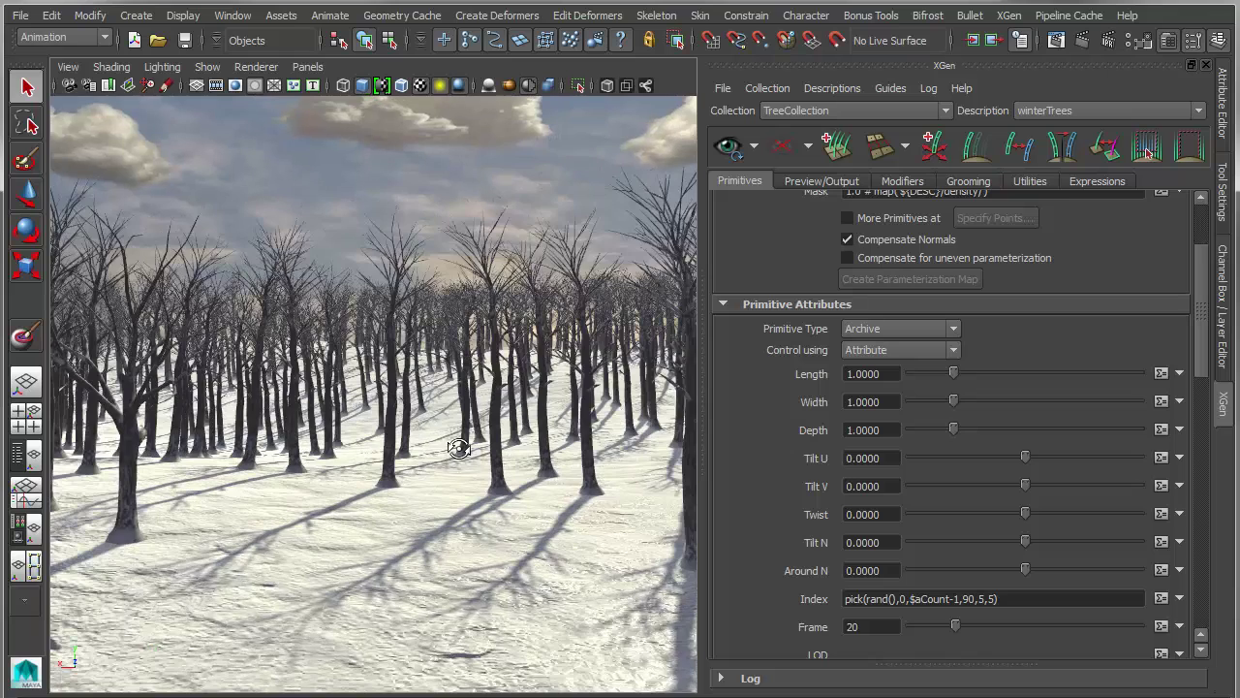
Change the archive weights in the Index expression to 10,20,70 and inspect the tree mix from several angles.
{"action": "left_click", "coordinate": [971, 598]}
{"action": "key", "text": "BackSpace"}
{"action": "type", "text": "1"}
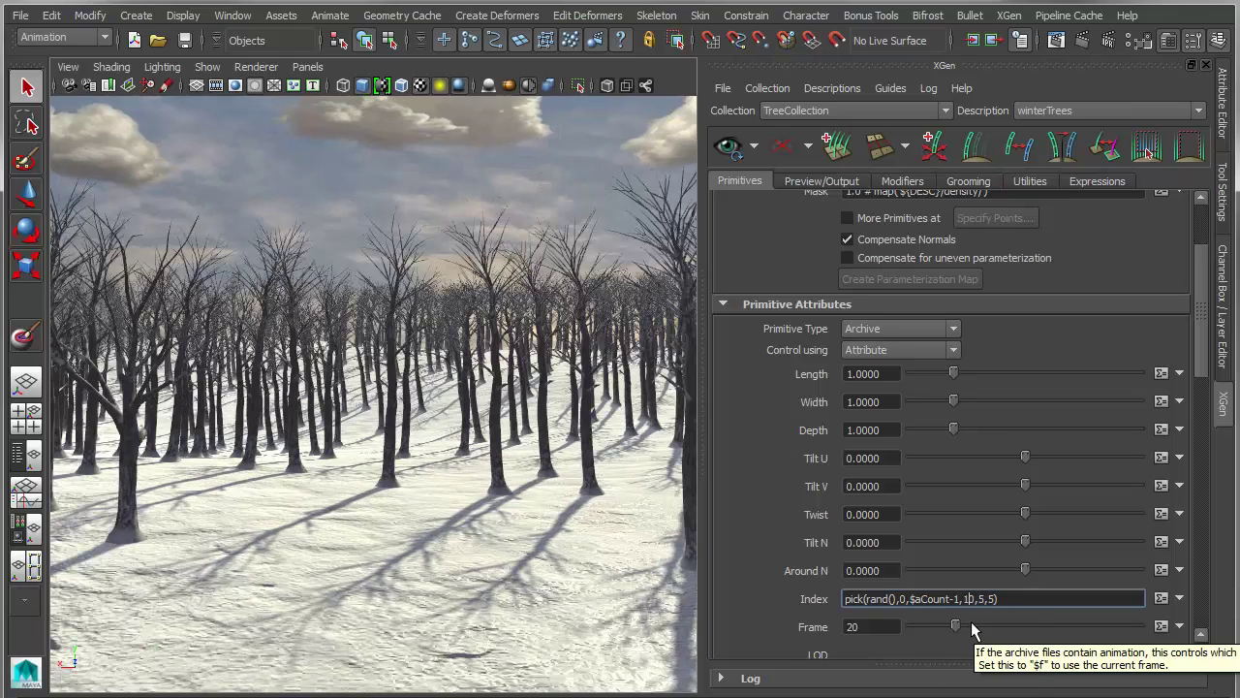
{"action": "key", "text": "BackSpace"}
{"action": "type", "text": "20"}
{"action": "double_click", "coordinate": [998, 598]}
{"action": "type", "text": "70"}
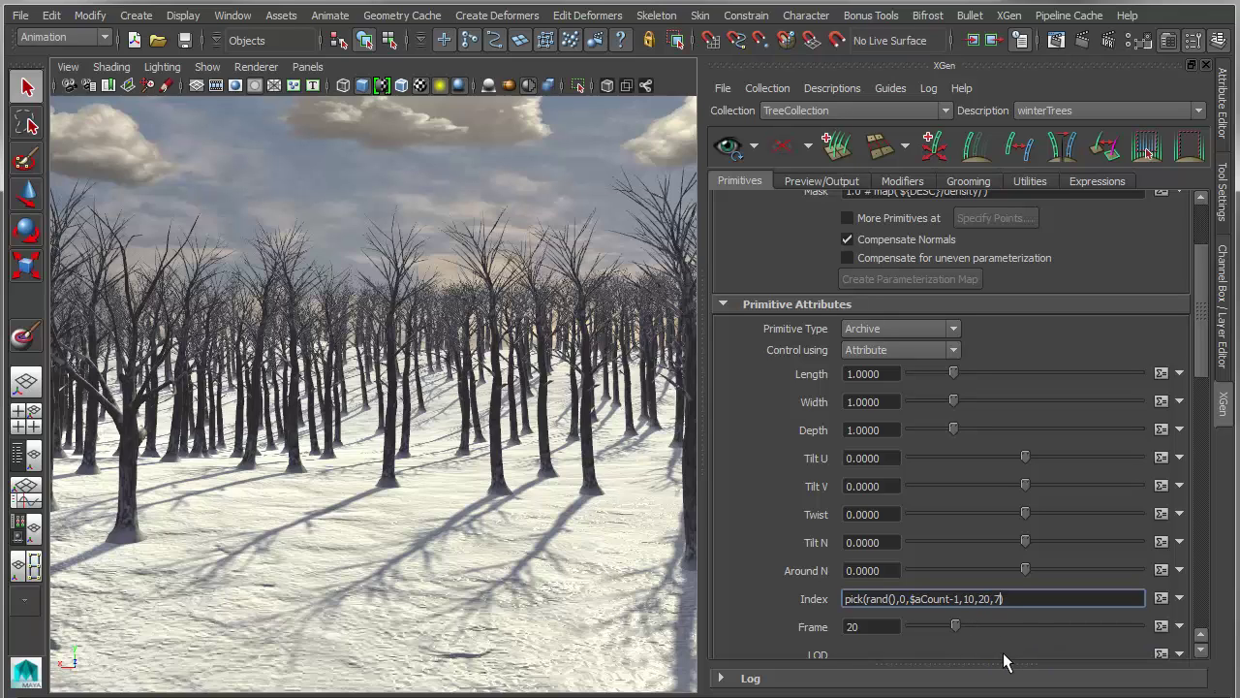
{"action": "key", "text": "Return"}
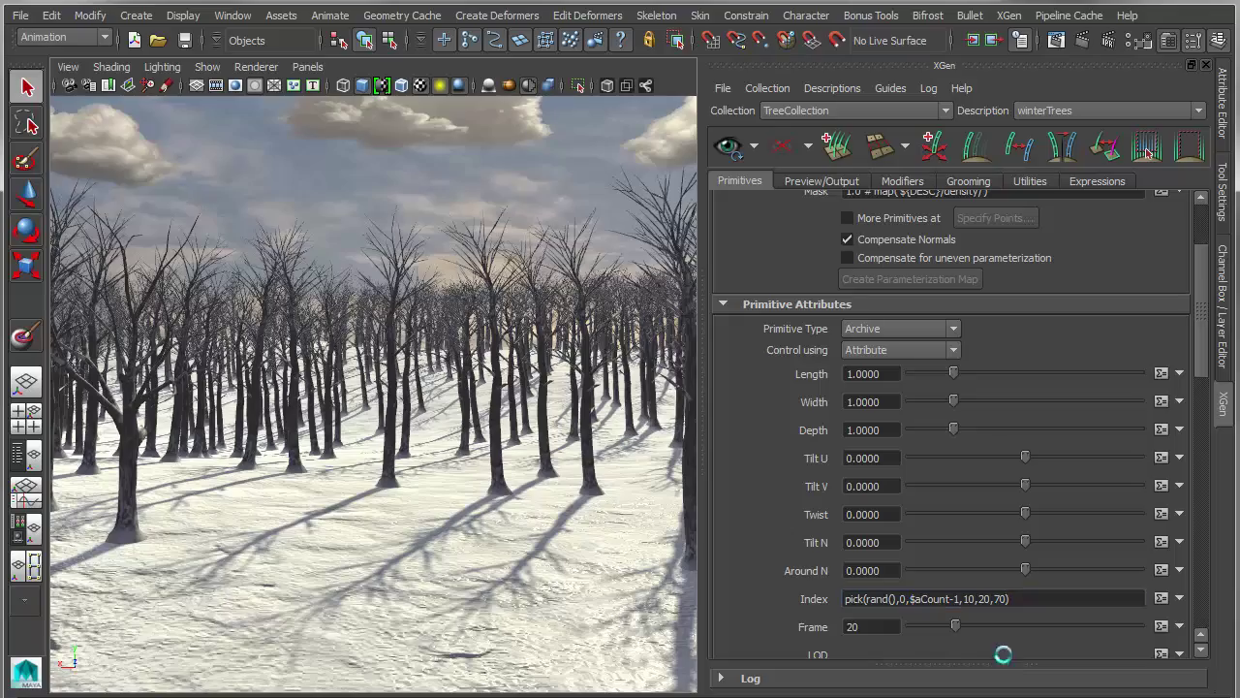
{"action": "left_click_drag", "start_coordinate": [537, 611], "coordinate": [322, 465], "text": "alt"}
{"action": "left_click_drag", "start_coordinate": [229, 453], "coordinate": [432, 485], "text": "alt"}
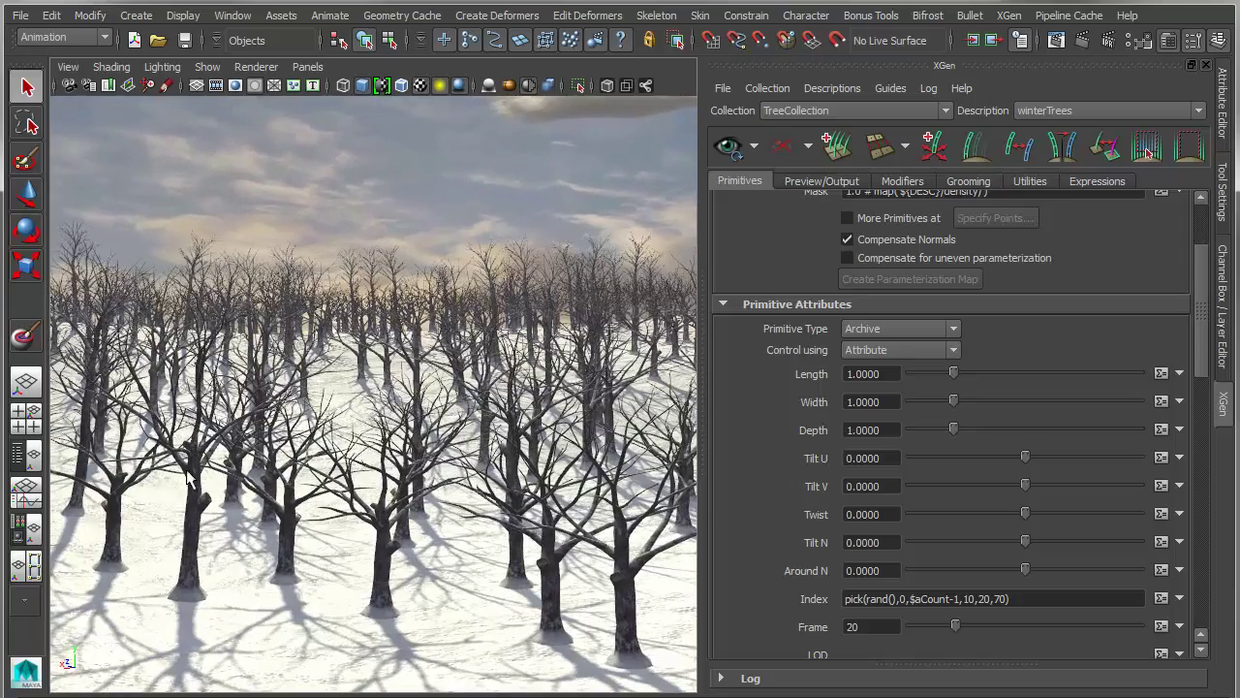
{"action": "scroll", "coordinate": [376, 516], "scroll_direction": "down", "scroll_amount": 3}
{"action": "right_click_drag", "start_coordinate": [252, 315], "coordinate": [387, 373], "text": "alt"}
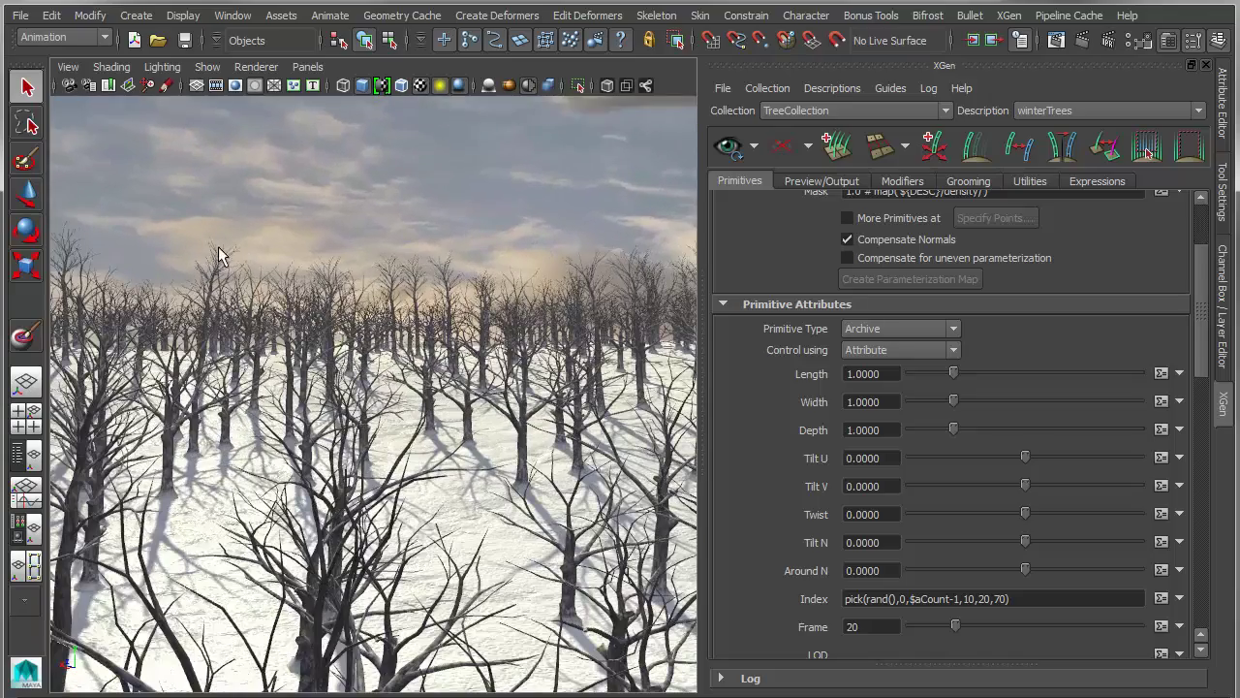
{"action": "left_click_drag", "start_coordinate": [219, 250], "coordinate": [419, 475], "text": "alt"}
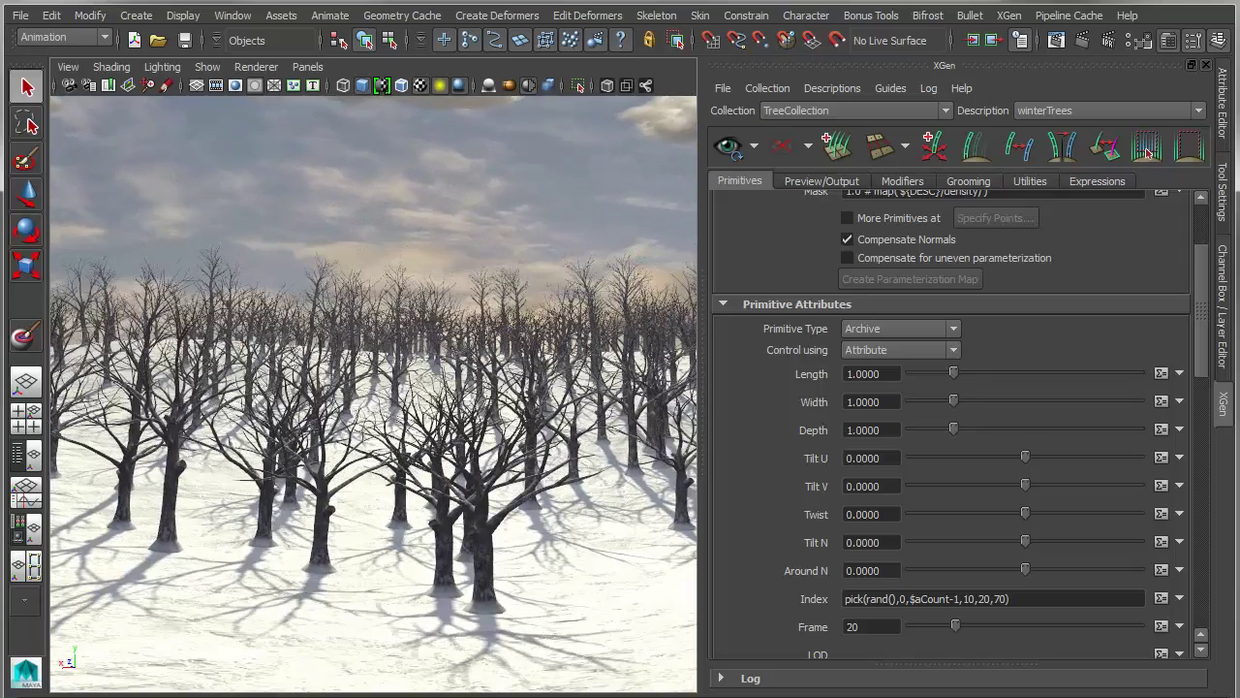
Change the archive weights in the Index expression to 25,50,25.
{"action": "left_click", "coordinate": [967, 597]}
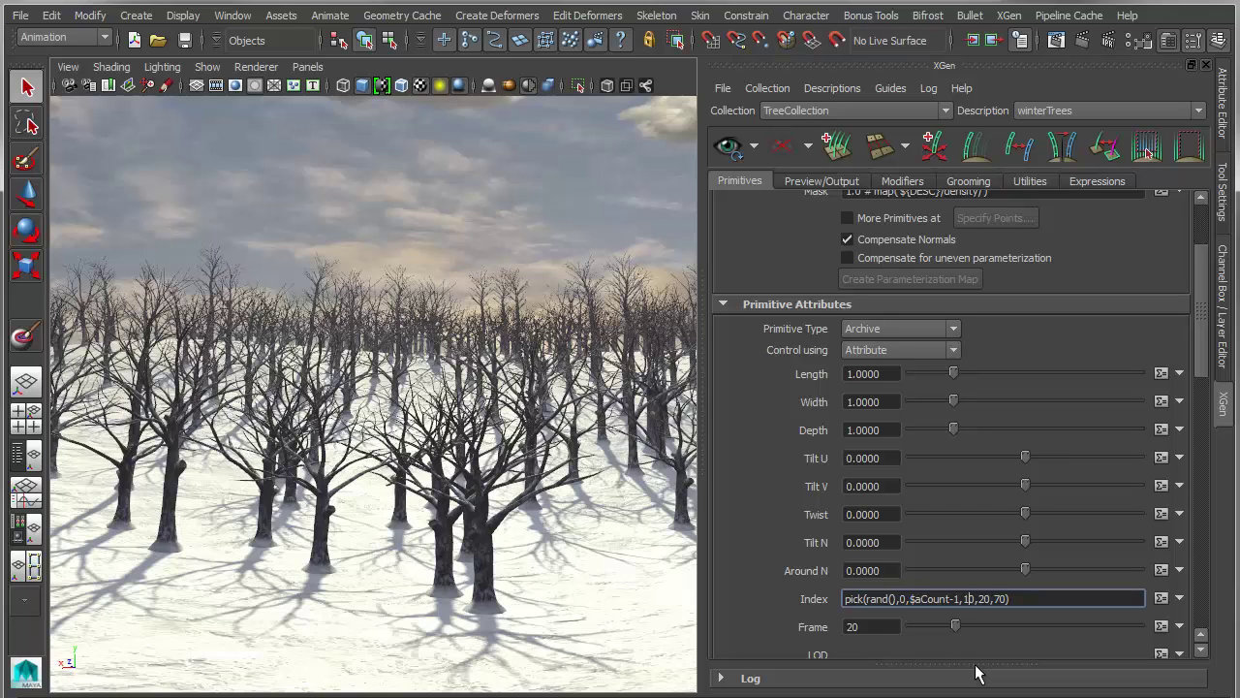
{"action": "type", "text": "2"}
{"action": "key", "text": "Delete"}
{"action": "key", "text": "BackSpace"}
{"action": "key", "text": "BackSpace"}
{"action": "type", "text": "25"}
{"action": "key", "text": "Delete"}
{"action": "key", "text": "BackSpace"}
{"action": "key", "text": "BackSpace"}
{"action": "type", "text": "25"}
{"action": "key", "text": "BackSpace"}
{"action": "type", "text": "50"}
{"action": "key", "text": "Return"}
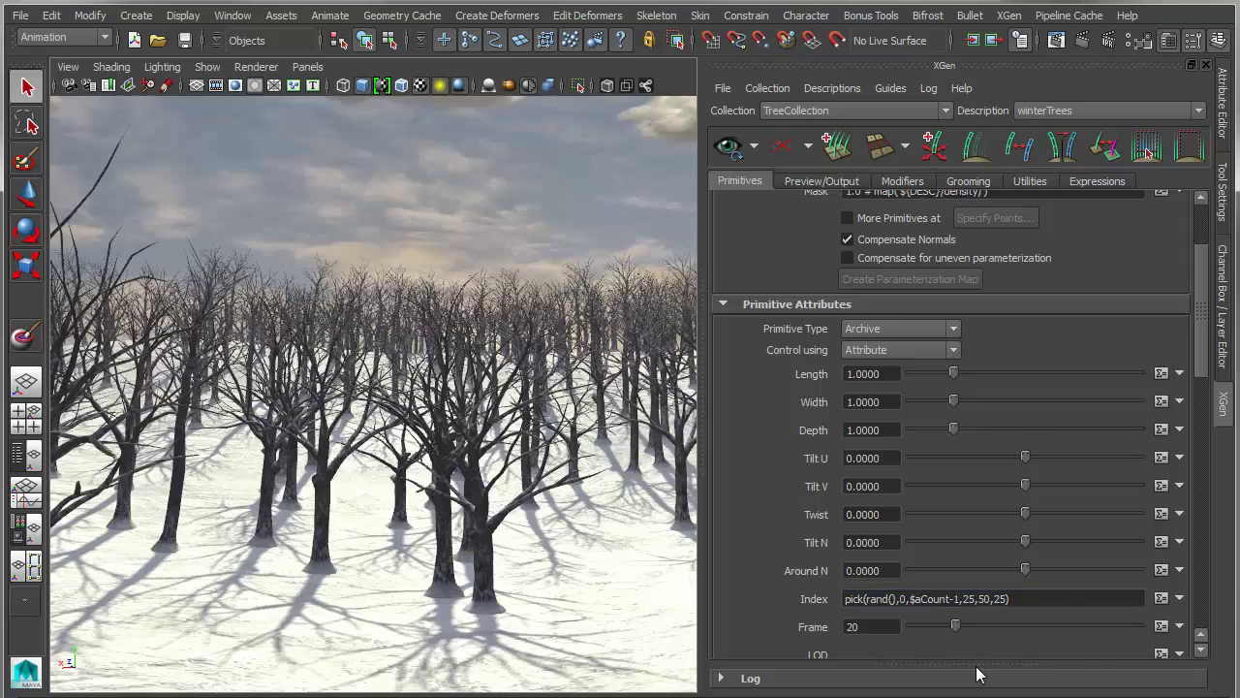
Refresh the XGen preview with the full terrain in view and examine the mix of tree types up close.
{"action": "right_click_drag", "start_coordinate": [517, 514], "coordinate": [203, 447], "text": "alt"}
{"action": "right_click_drag", "start_coordinate": [380, 467], "coordinate": [362, 501], "text": "alt"}
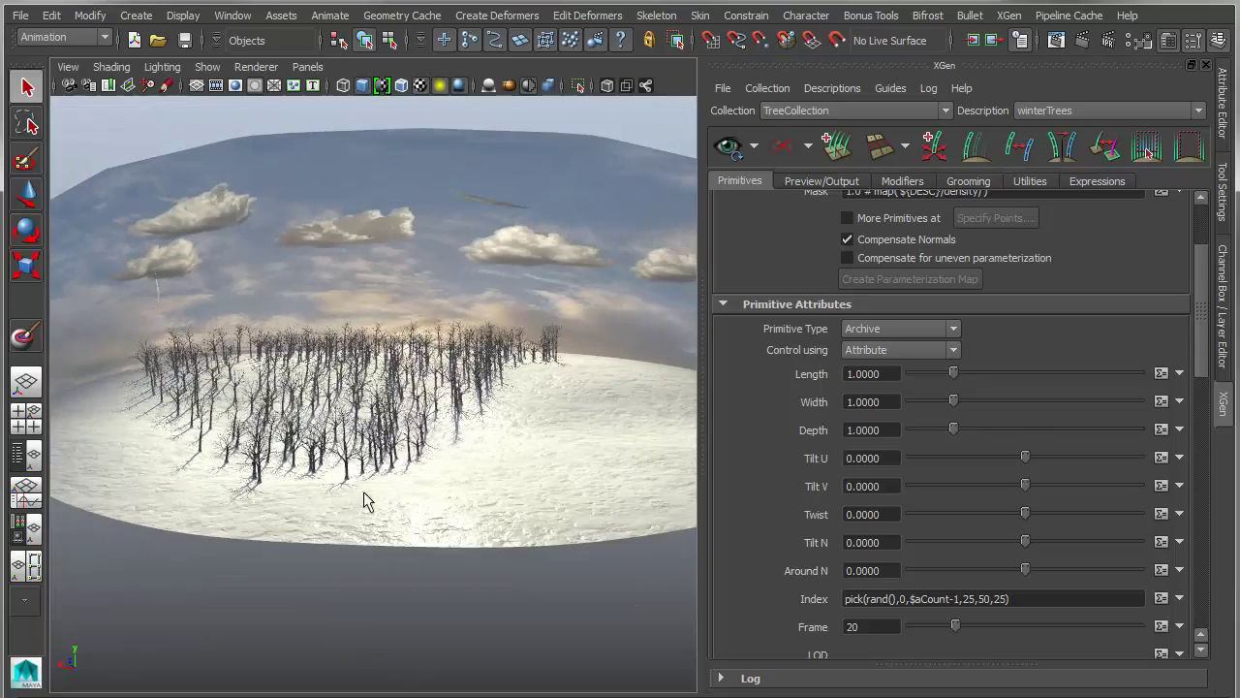
{"action": "mouse_move", "coordinate": [414, 500]}
{"action": "middle_mouse_down", "text": "alt"}
{"action": "mouse_move", "coordinate": [371, 497]}
{"action": "mouse_move", "coordinate": [393, 507]}
{"action": "middle_mouse_up", "text": "alt"}
{"action": "right_click_drag", "start_coordinate": [392, 507], "coordinate": [532, 524], "text": "alt"}
{"action": "left_click", "coordinate": [728, 146]}
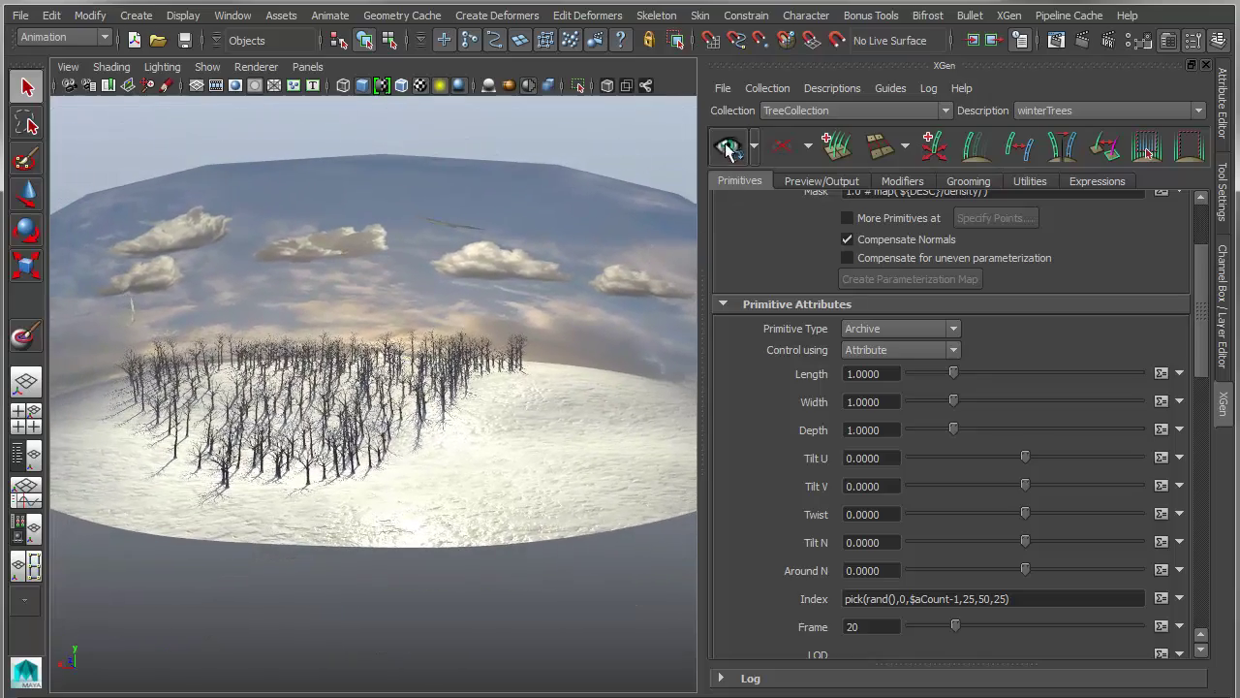
{"action": "left_click_drag", "start_coordinate": [532, 524], "coordinate": [376, 515], "text": "alt"}
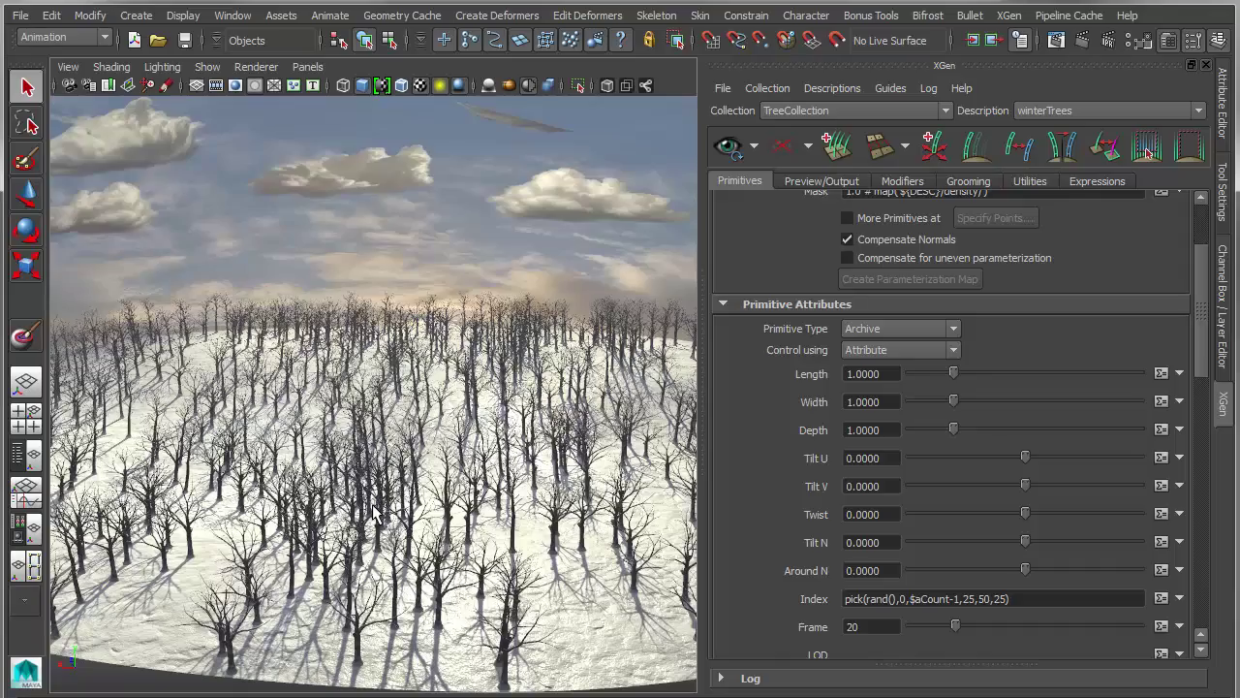
{"action": "right_click_drag", "start_coordinate": [334, 418], "coordinate": [451, 424], "text": "alt"}
{"action": "left_click_drag", "start_coordinate": [451, 426], "coordinate": [376, 448], "text": "alt"}
{"action": "right_click_drag", "start_coordinate": [379, 448], "coordinate": [428, 444], "text": "alt"}
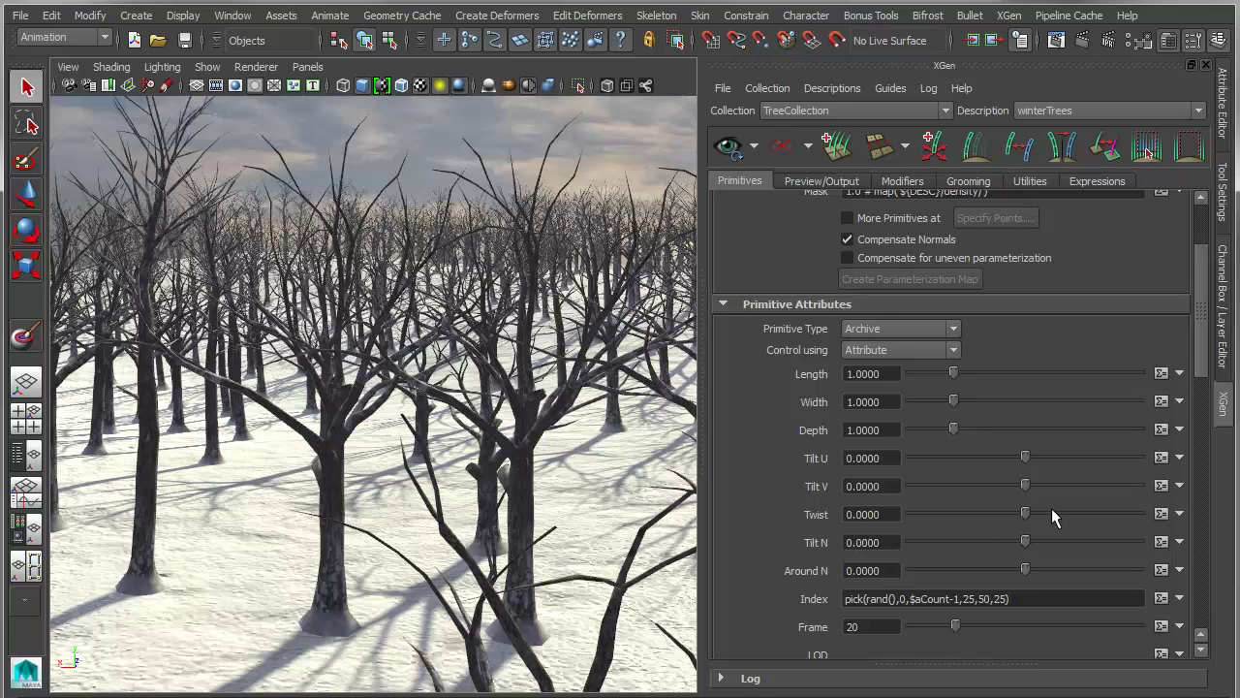
Randomize the tree archives' Twist with the expression rand(-60,60) and inspect the varied orientations.
{"action": "left_click", "coordinate": [1027, 512]}
{"action": "mouse_move", "coordinate": [1029, 513]}
{"action": "left_mouse_down"}
{"action": "mouse_move", "coordinate": [1104, 514]}
{"action": "mouse_move", "coordinate": [1030, 522]}
{"action": "mouse_move", "coordinate": [1052, 520]}
{"action": "left_mouse_up"}
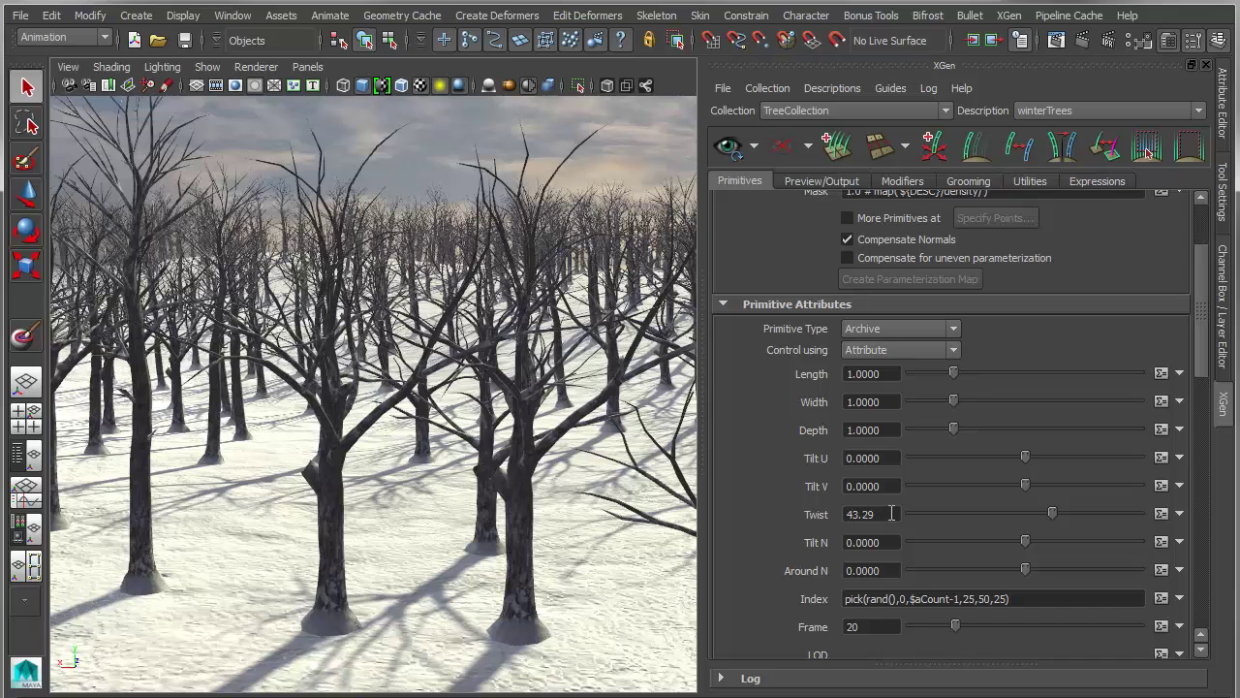
{"action": "left_click", "coordinate": [1161, 513]}
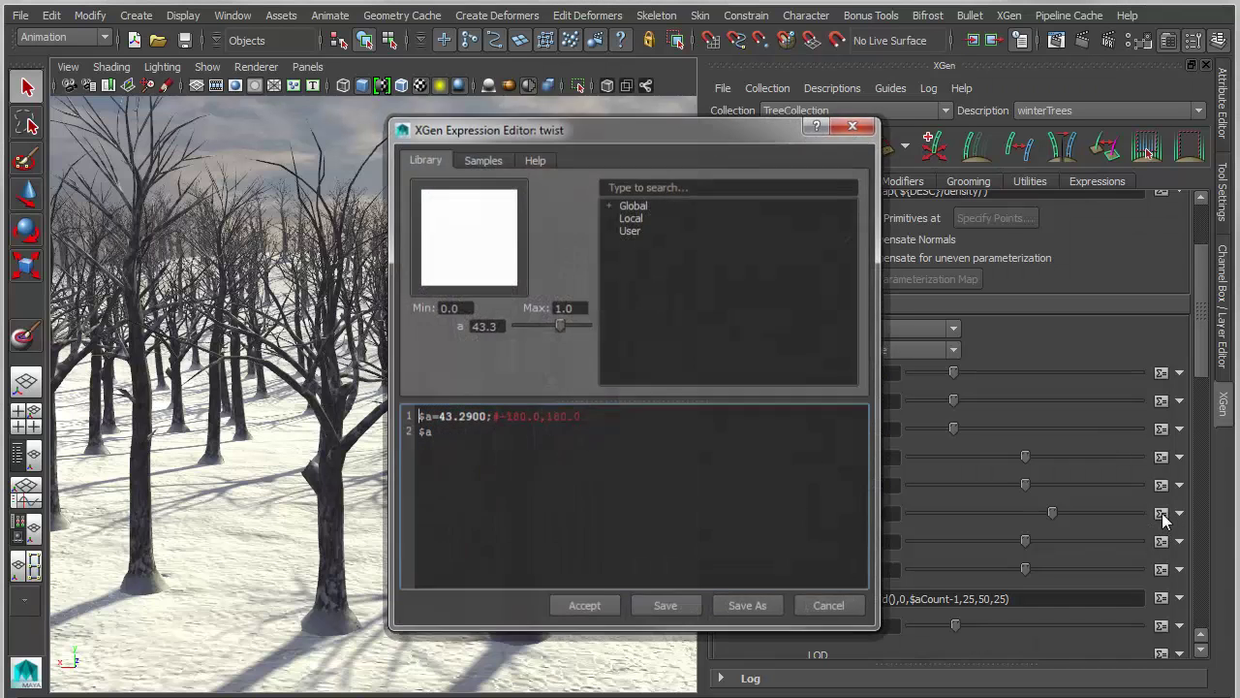
{"action": "left_click_drag", "start_coordinate": [684, 124], "coordinate": [1013, 129]}
{"action": "left_click_drag", "start_coordinate": [783, 440], "coordinate": [618, 397]}
{"action": "type", "text": "rand"}
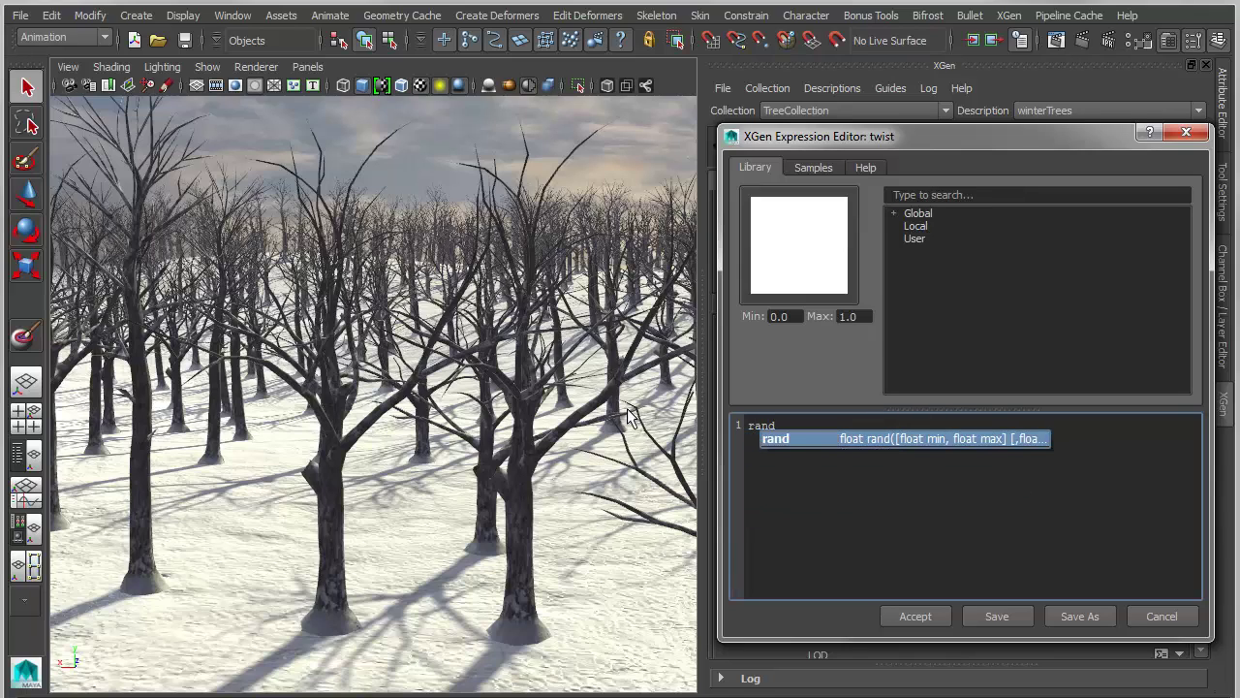
{"action": "type", "text": "(-"}
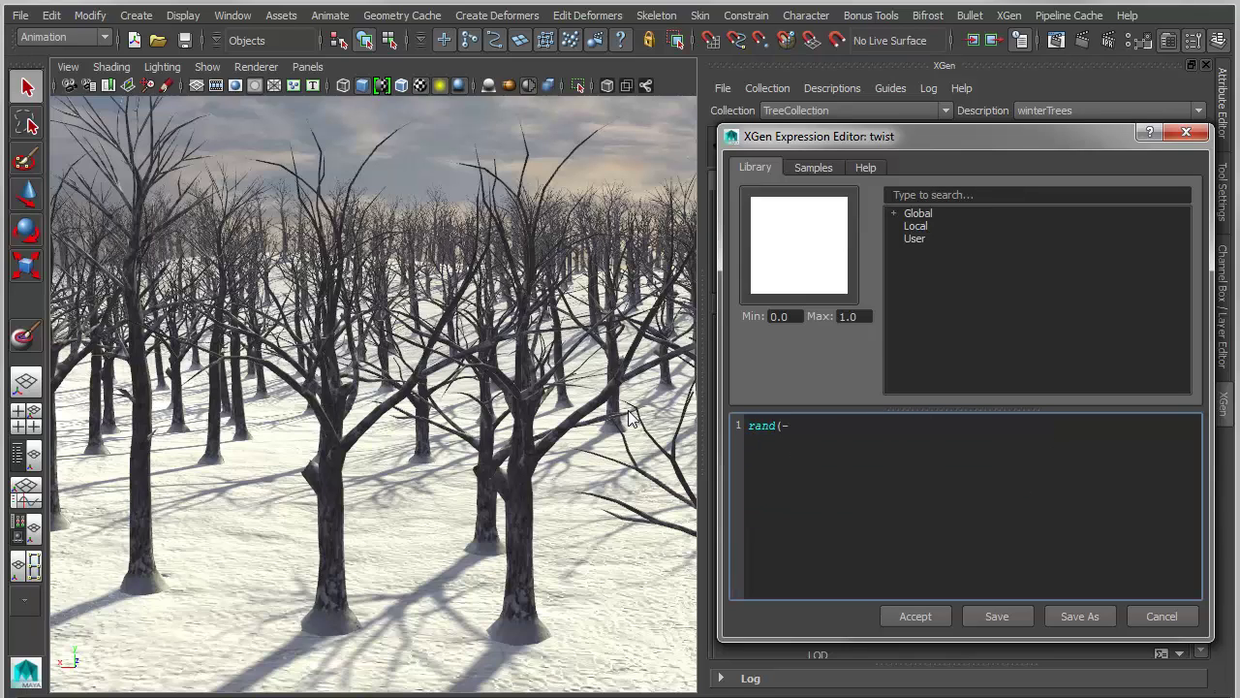
{"action": "type", "text": "60,60)"}
{"action": "left_click", "coordinate": [916, 615]}
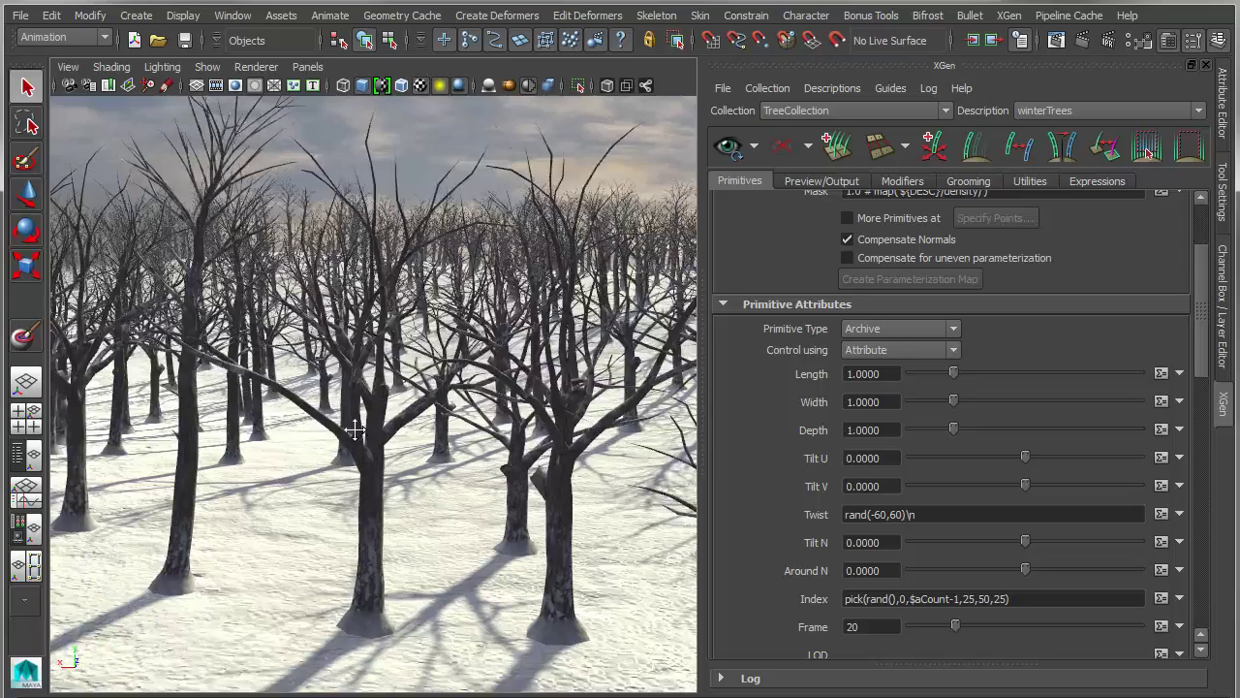
{"action": "middle_click_drag", "start_coordinate": [355, 430], "coordinate": [435, 432], "text": "alt"}
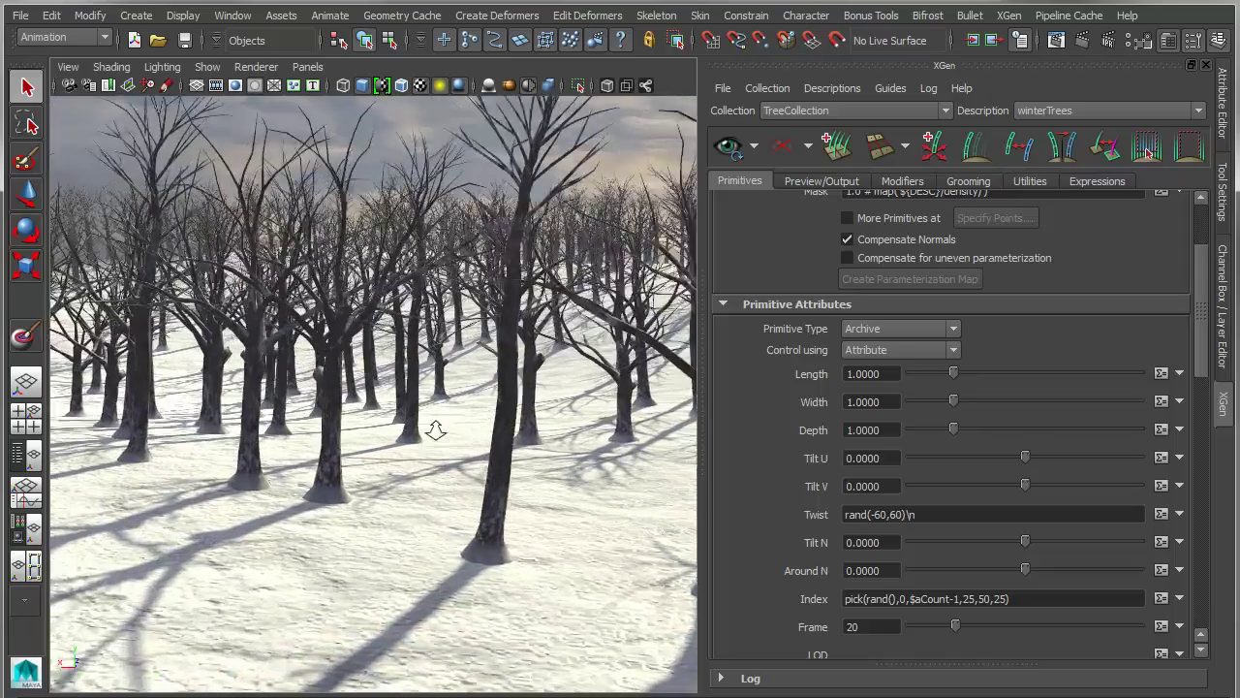
{"action": "right_click_drag", "start_coordinate": [435, 432], "coordinate": [477, 441], "text": "alt"}
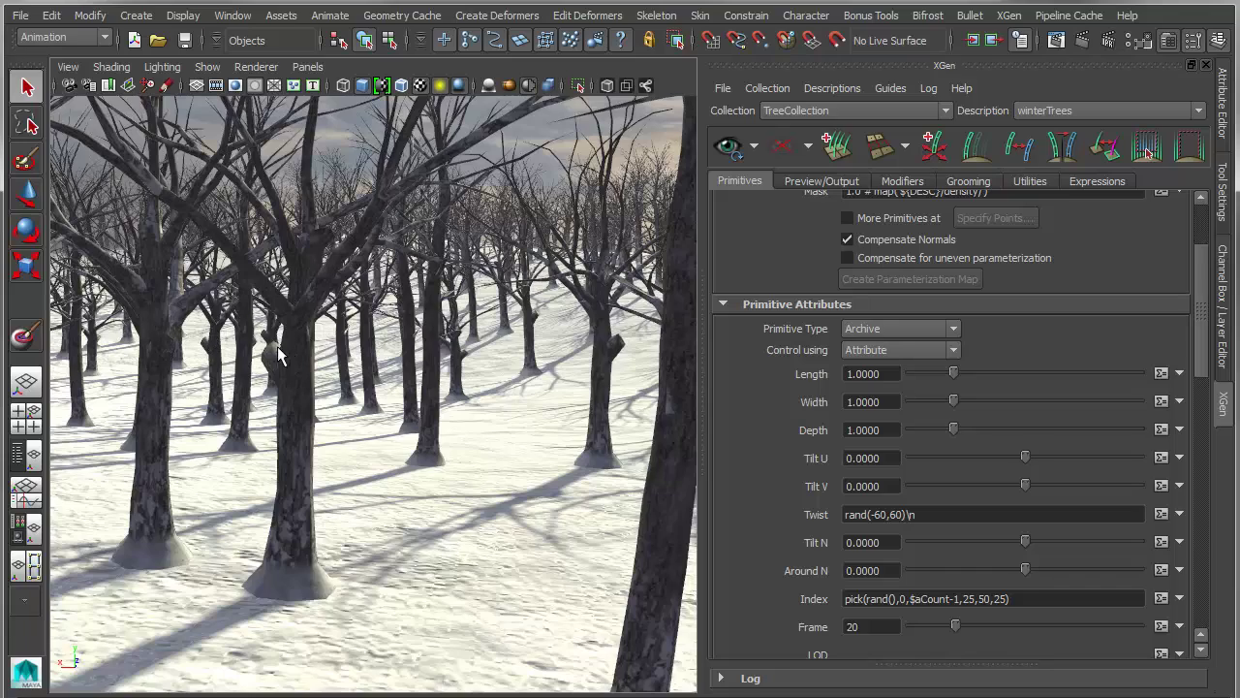
{"action": "middle_click_drag", "start_coordinate": [283, 354], "coordinate": [373, 350], "text": "alt"}
{"action": "right_click_drag", "start_coordinate": [373, 350], "coordinate": [283, 347], "text": "alt"}
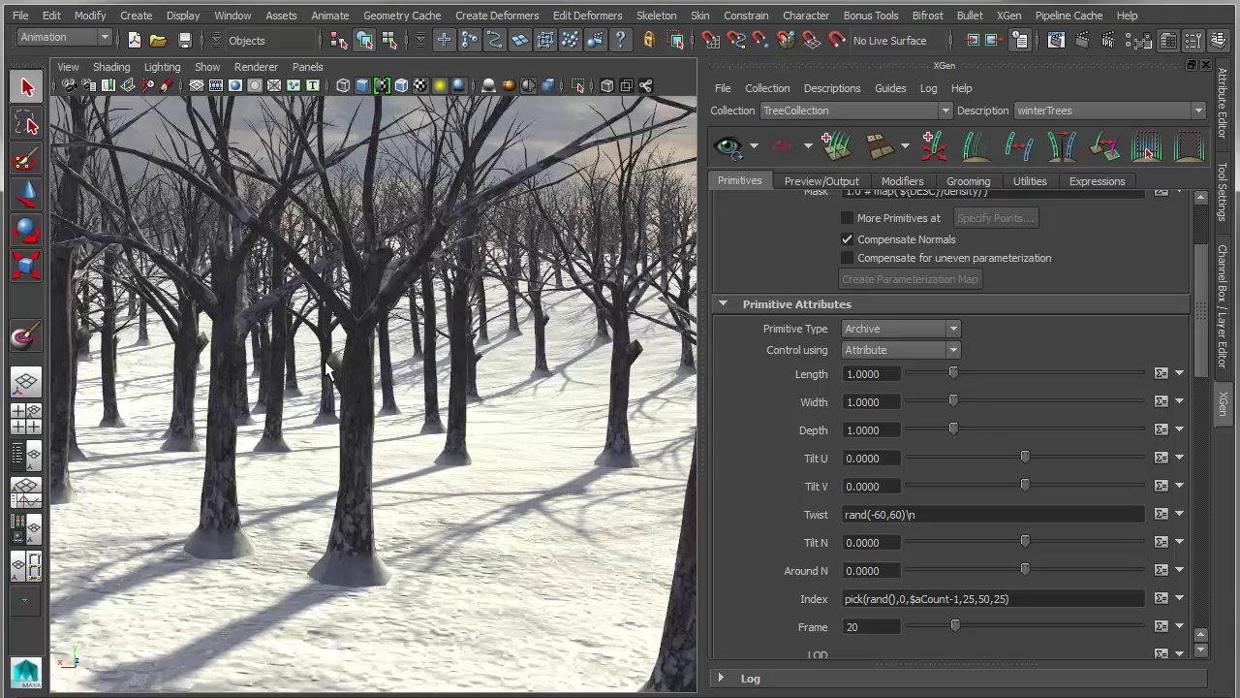
{"action": "left_click_drag", "start_coordinate": [539, 398], "coordinate": [474, 407], "text": "alt"}
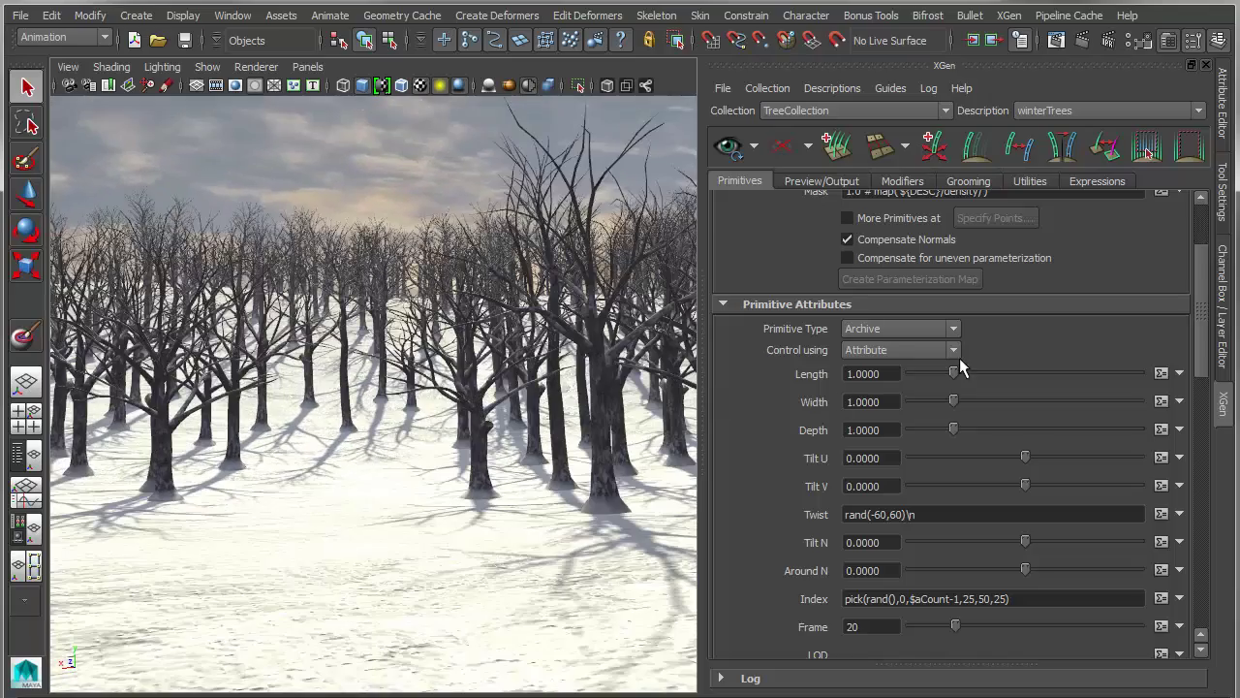
Try out different Length, Width and Depth values on the tree archives, and reset all three to 1.0.
{"action": "left_click_drag", "start_coordinate": [951, 376], "coordinate": [923, 427]}
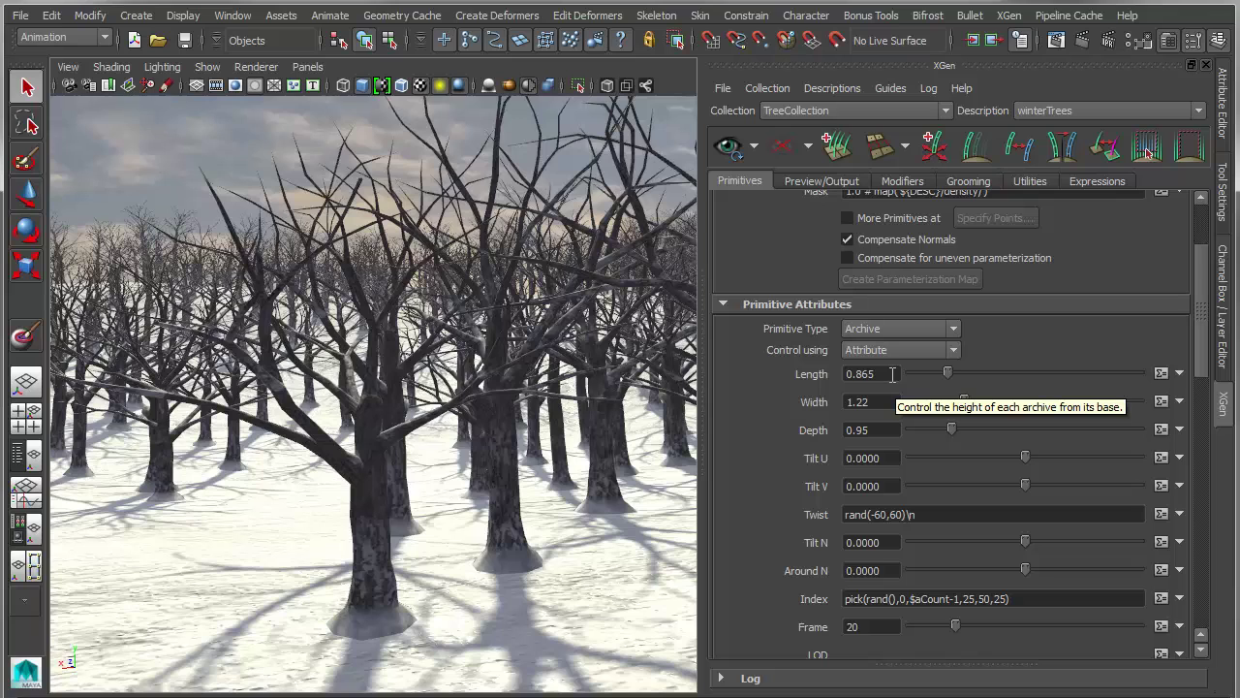
{"action": "double_click", "coordinate": [892, 374]}
{"action": "type", "text": "1.0"}
{"action": "key", "text": "Return"}
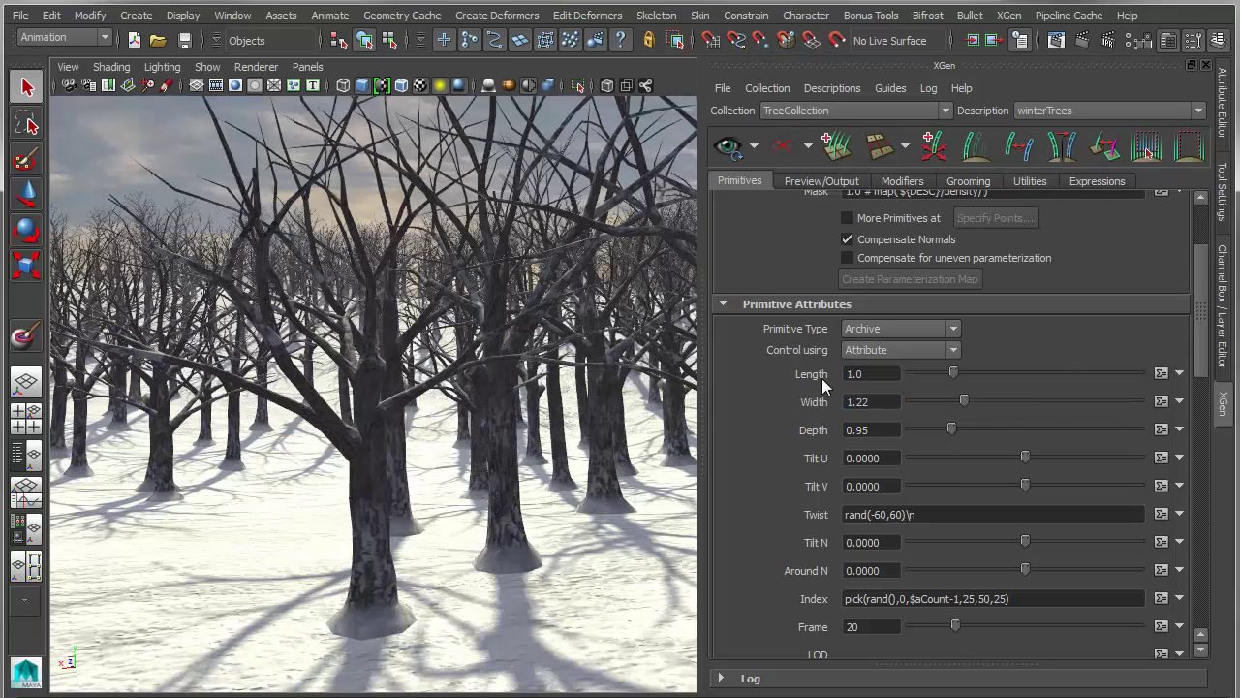
{"action": "double_click", "coordinate": [857, 401]}
{"action": "type", "text": "1.0"}
{"action": "key", "text": "Return"}
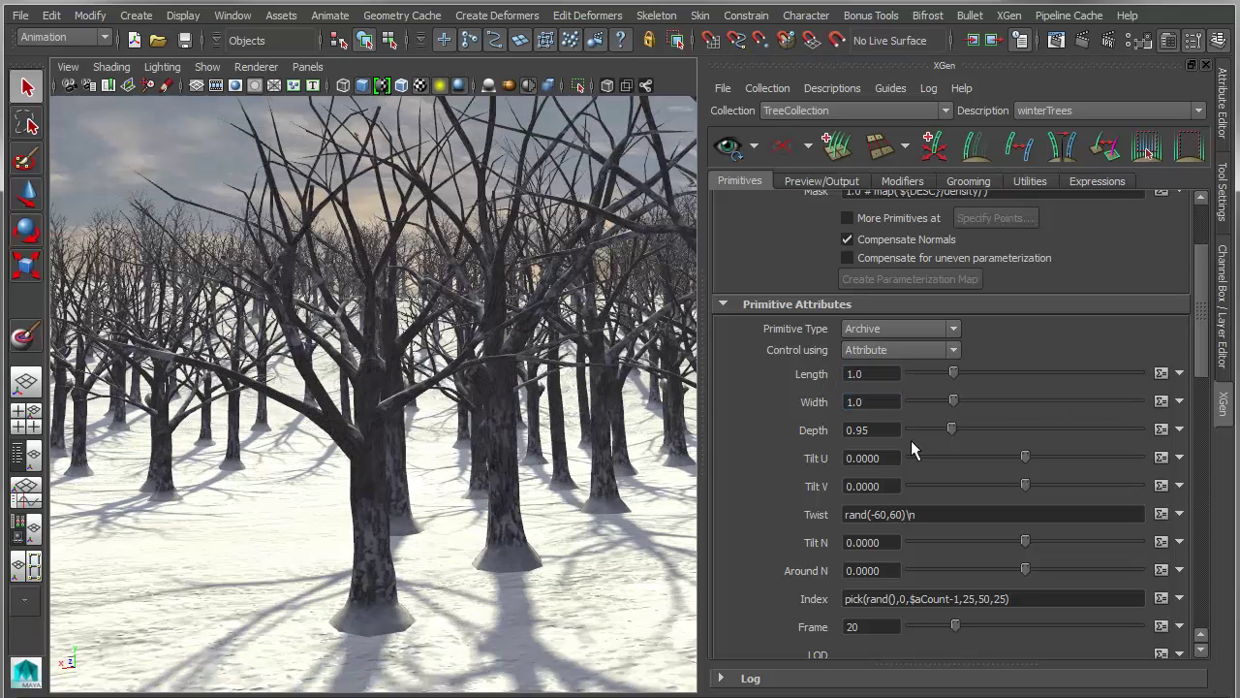
{"action": "double_click", "coordinate": [870, 430]}
{"action": "type", "text": "1.0"}
{"action": "key", "text": "Return"}
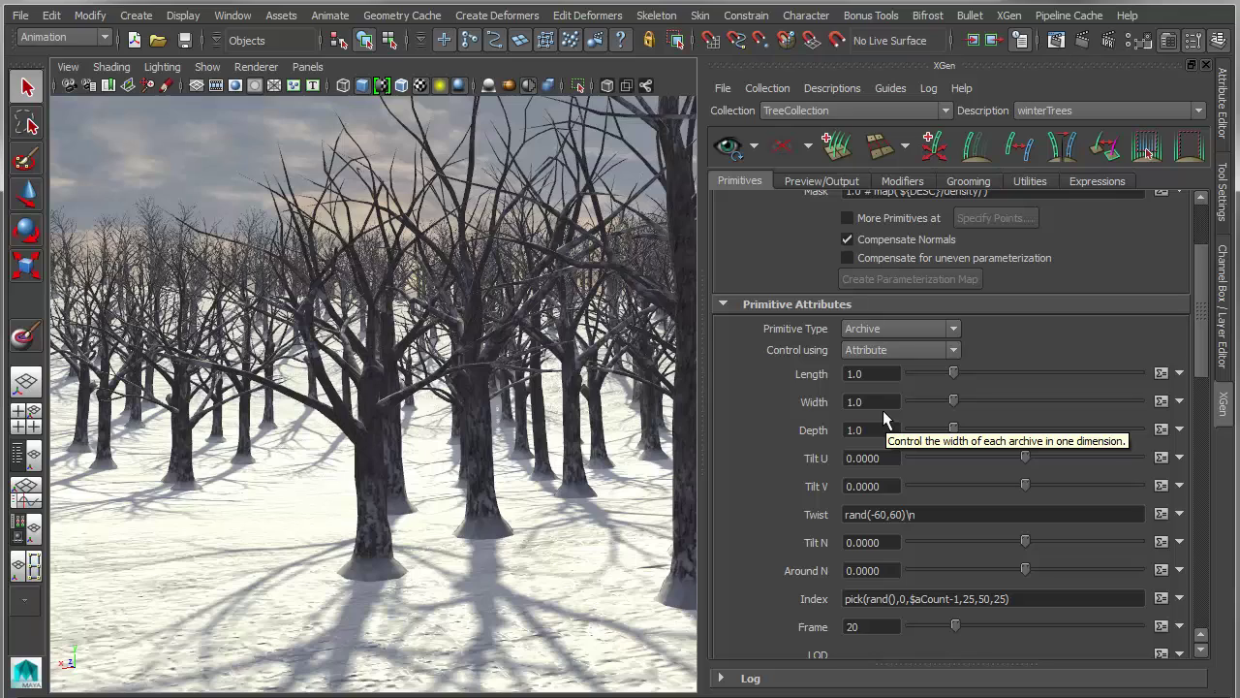
Create a custom float expression named myScale and reset it to a slider.
{"action": "left_click", "coordinate": [1096, 180]}
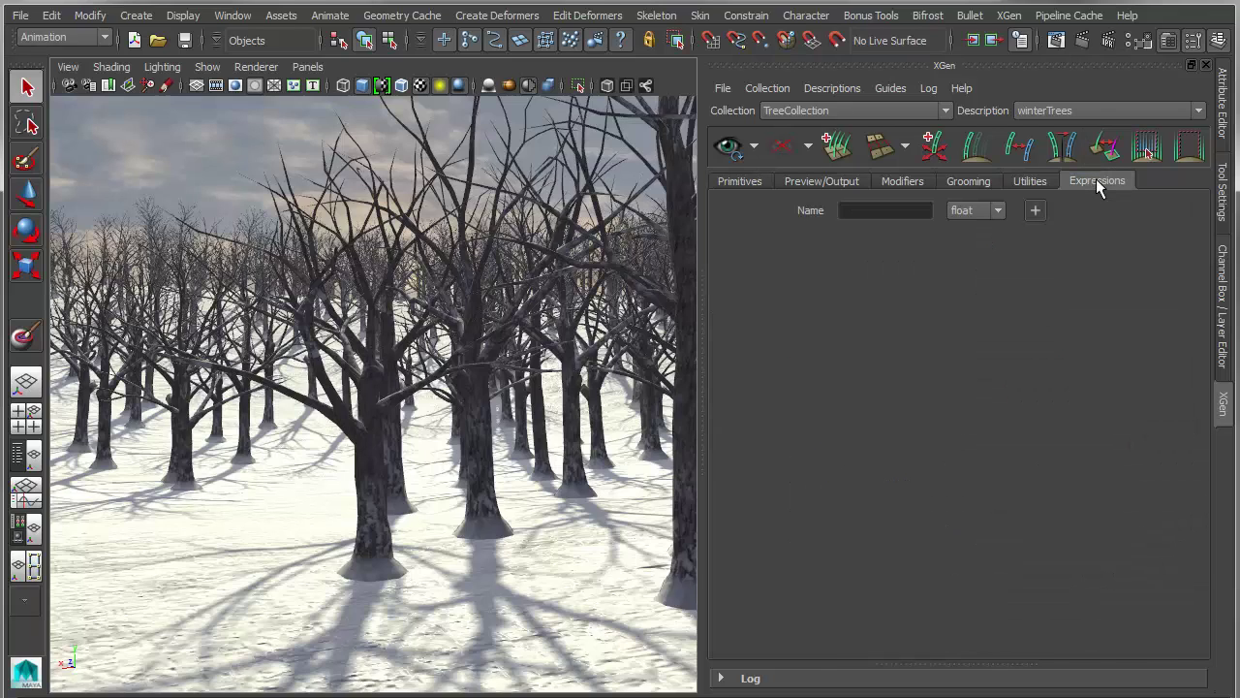
{"action": "left_click", "coordinate": [883, 210]}
{"action": "type", "text": "myS"}
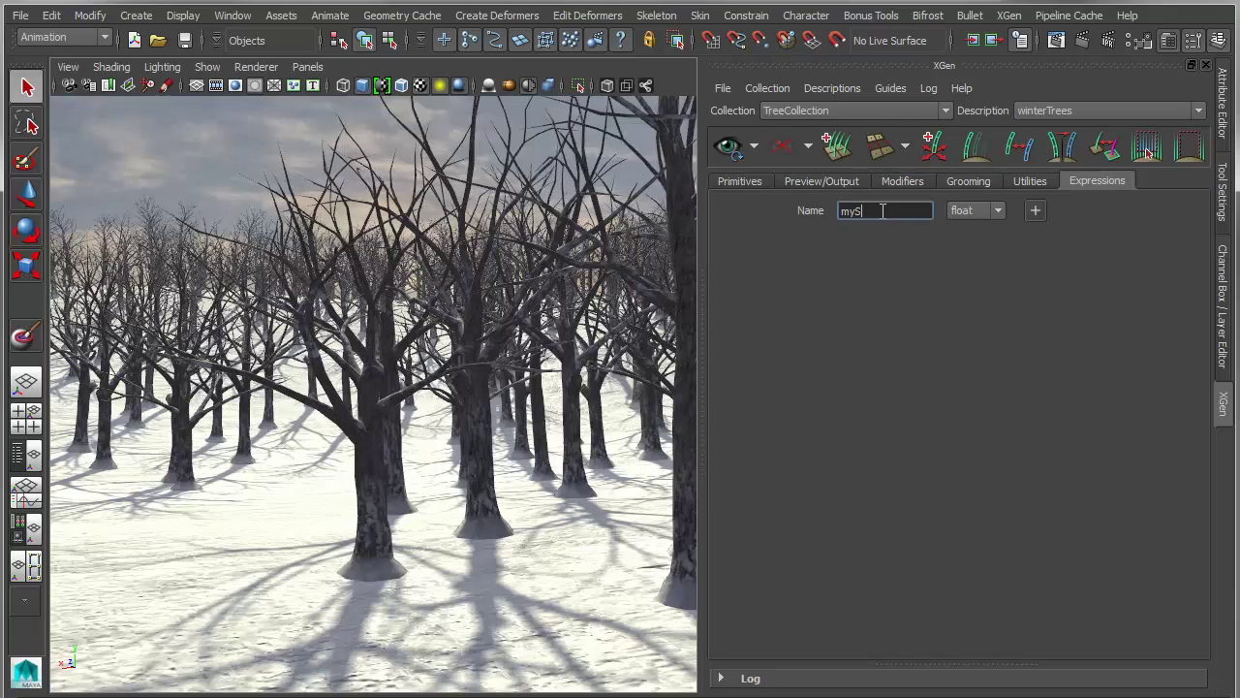
{"action": "type", "text": "cale"}
{"action": "left_click", "coordinate": [1036, 207]}
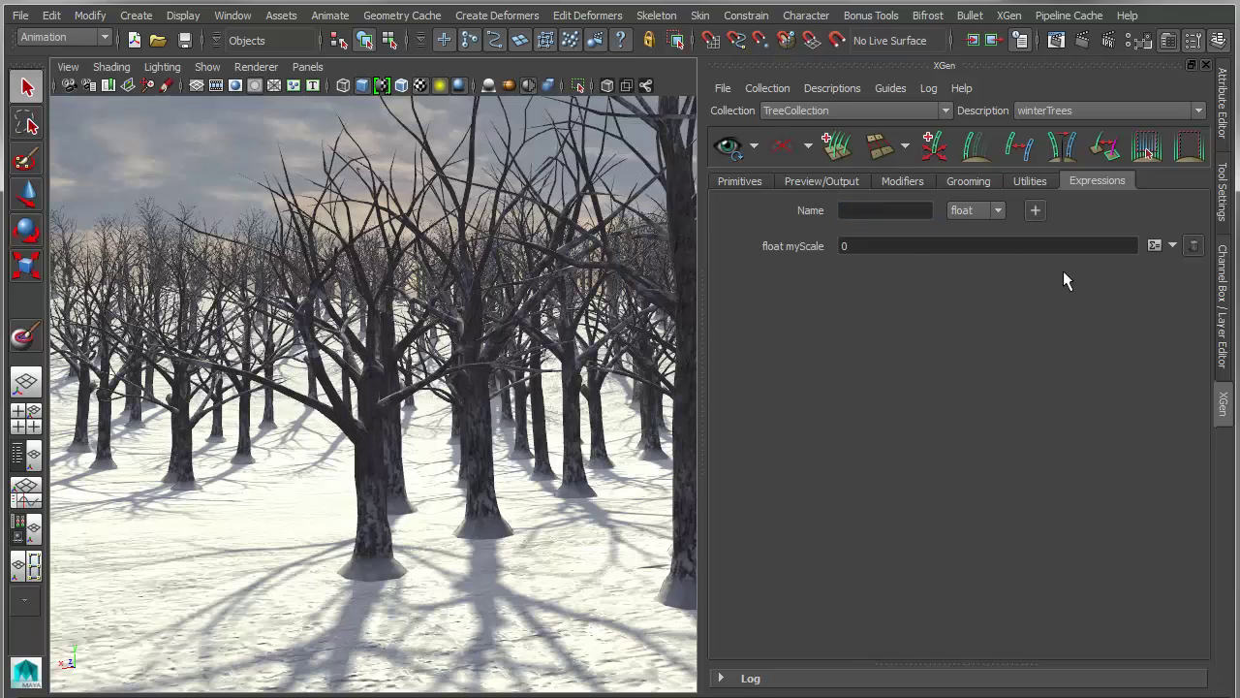
{"action": "left_click", "coordinate": [1172, 243]}
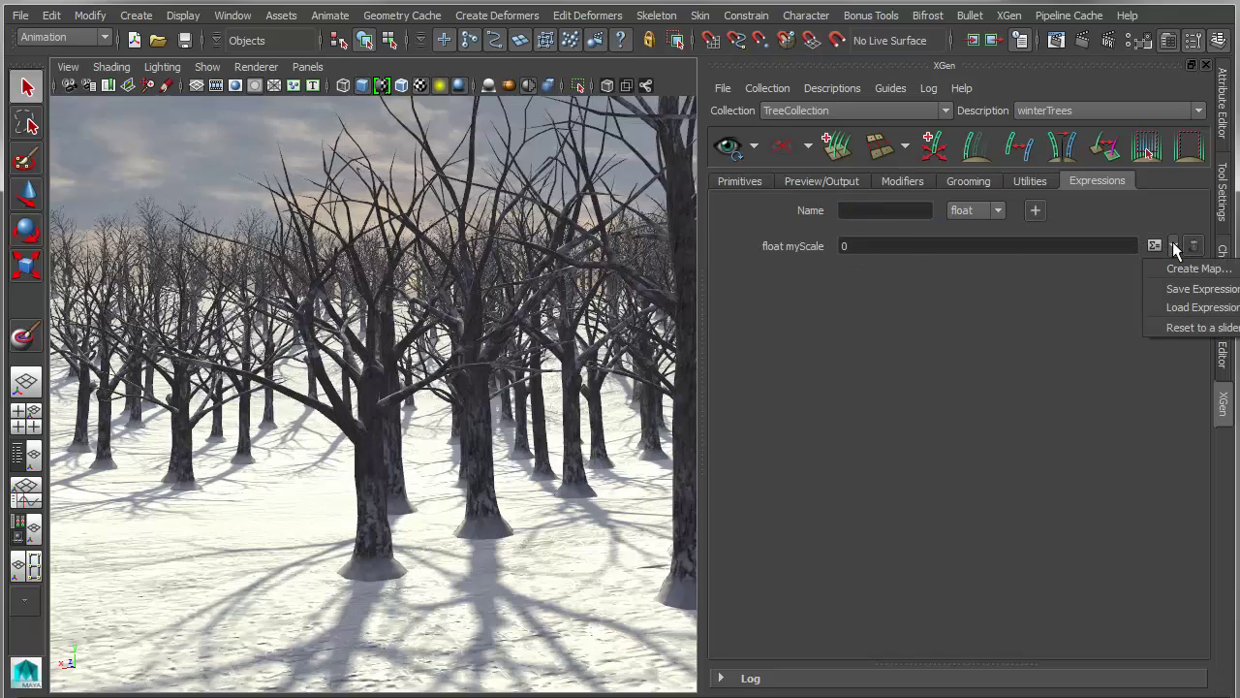
{"action": "left_click", "coordinate": [1181, 327]}
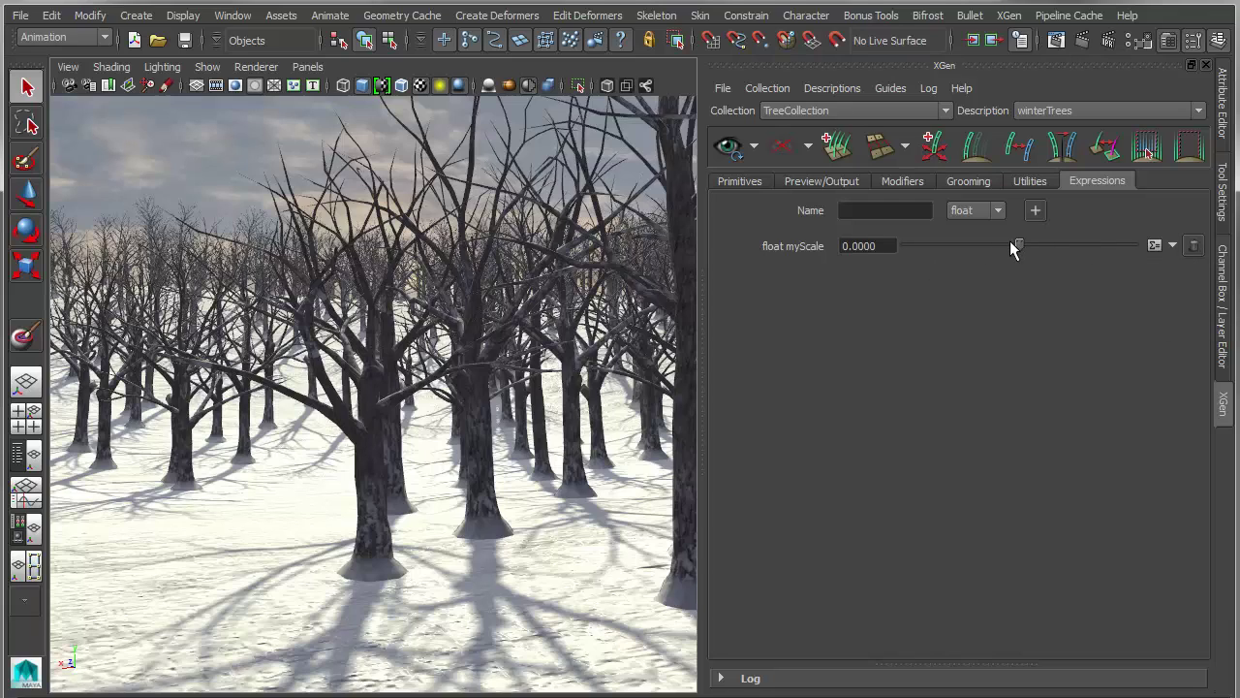
{"action": "mouse_move", "coordinate": [1011, 243]}
{"action": "left_mouse_down"}
{"action": "mouse_move", "coordinate": [994, 244]}
{"action": "mouse_move", "coordinate": [1017, 245]}
{"action": "left_mouse_up"}
Drive the tree archives' Length with the expression myScale() and raise the myScale value to about 0.54.
{"action": "left_click", "coordinate": [742, 179]}
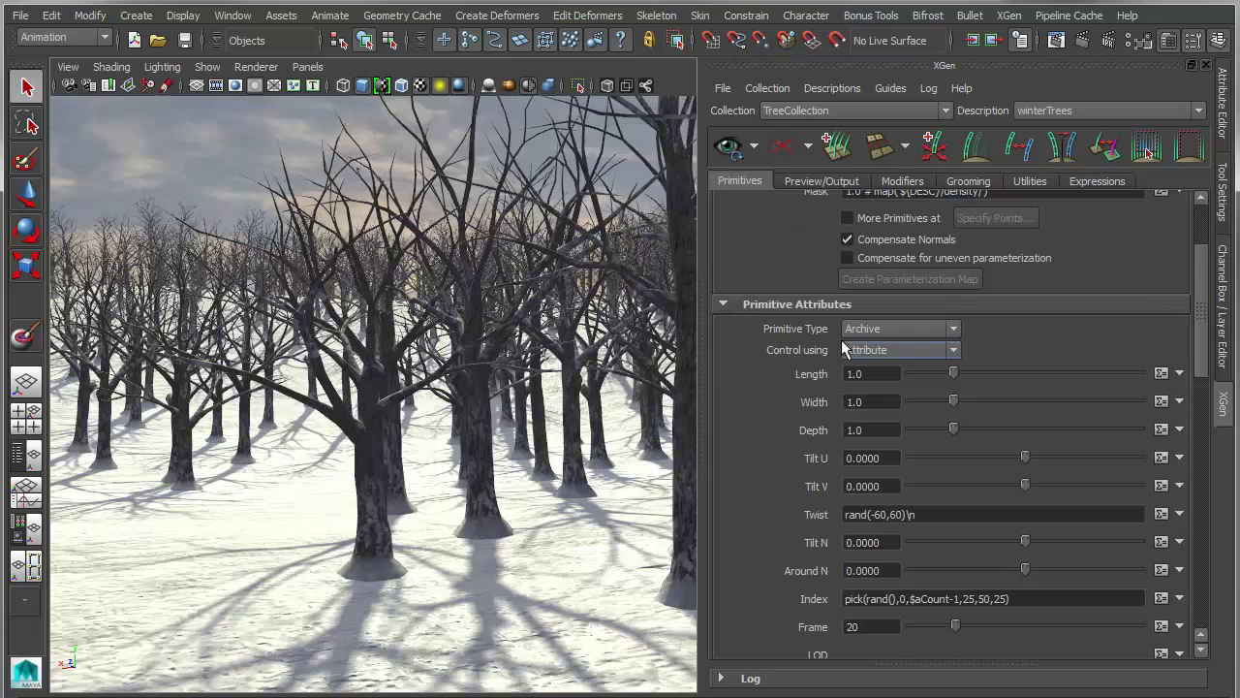
{"action": "left_click", "coordinate": [1160, 374]}
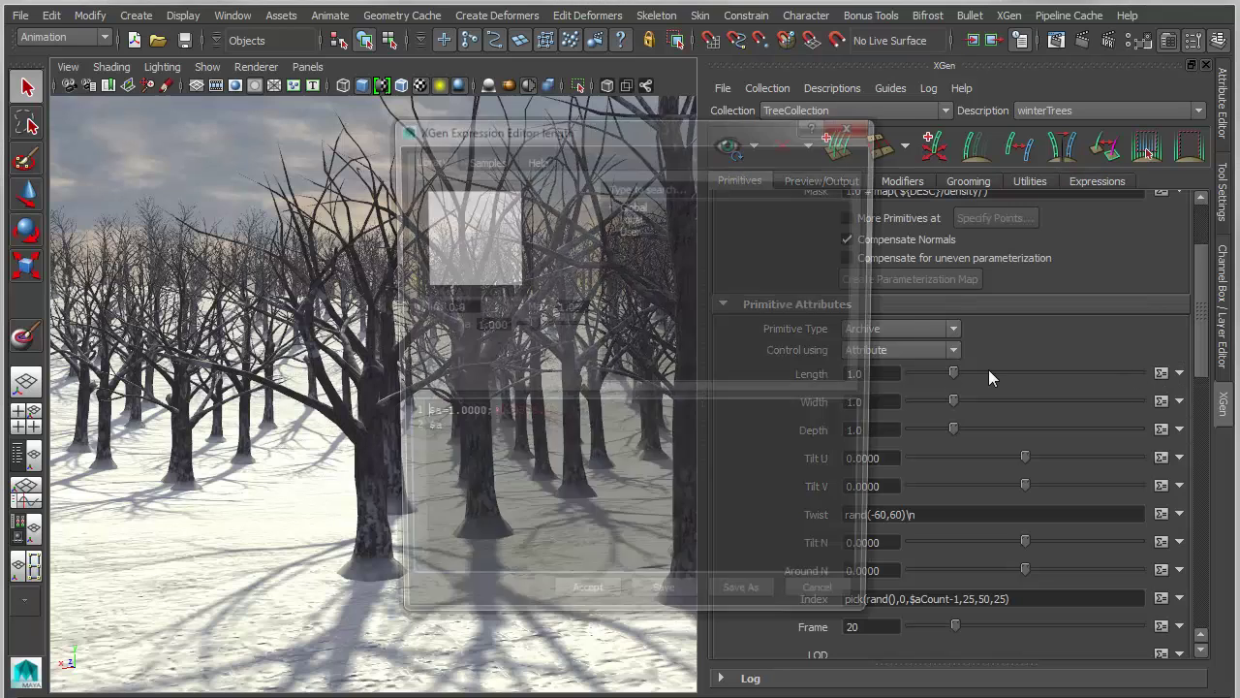
{"action": "key", "text": "ctrl+a"}
{"action": "type", "text": "m"}
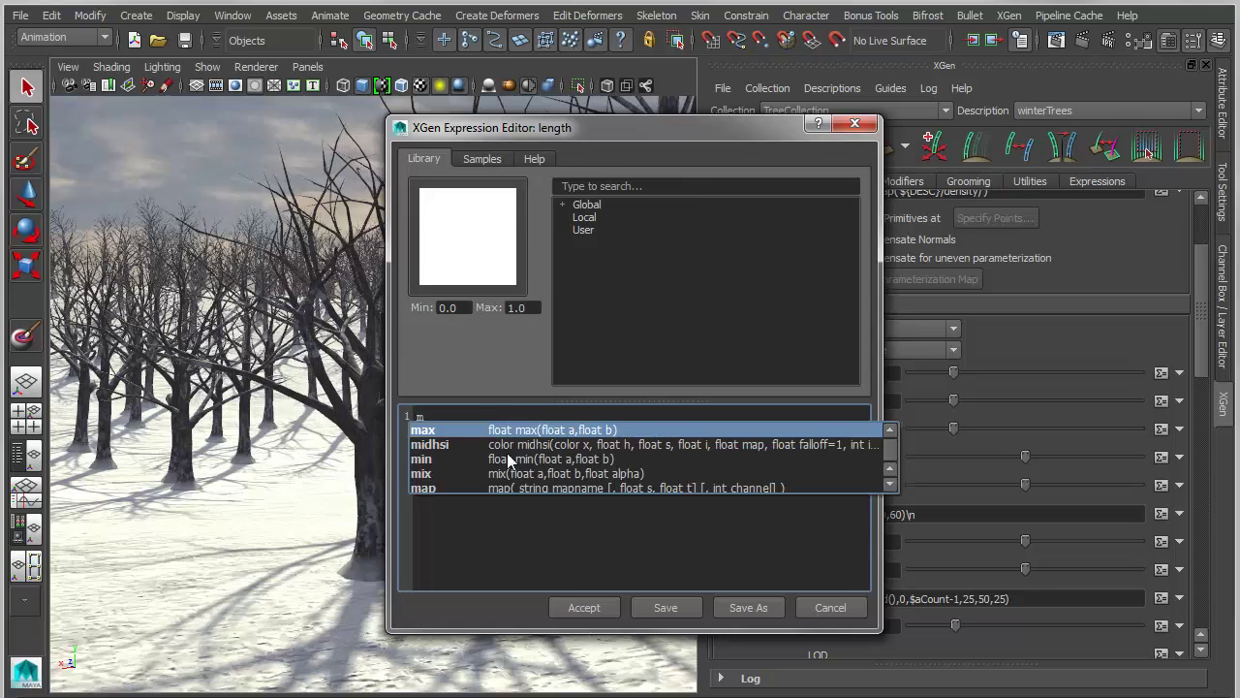
{"action": "type", "text": "yScl"}
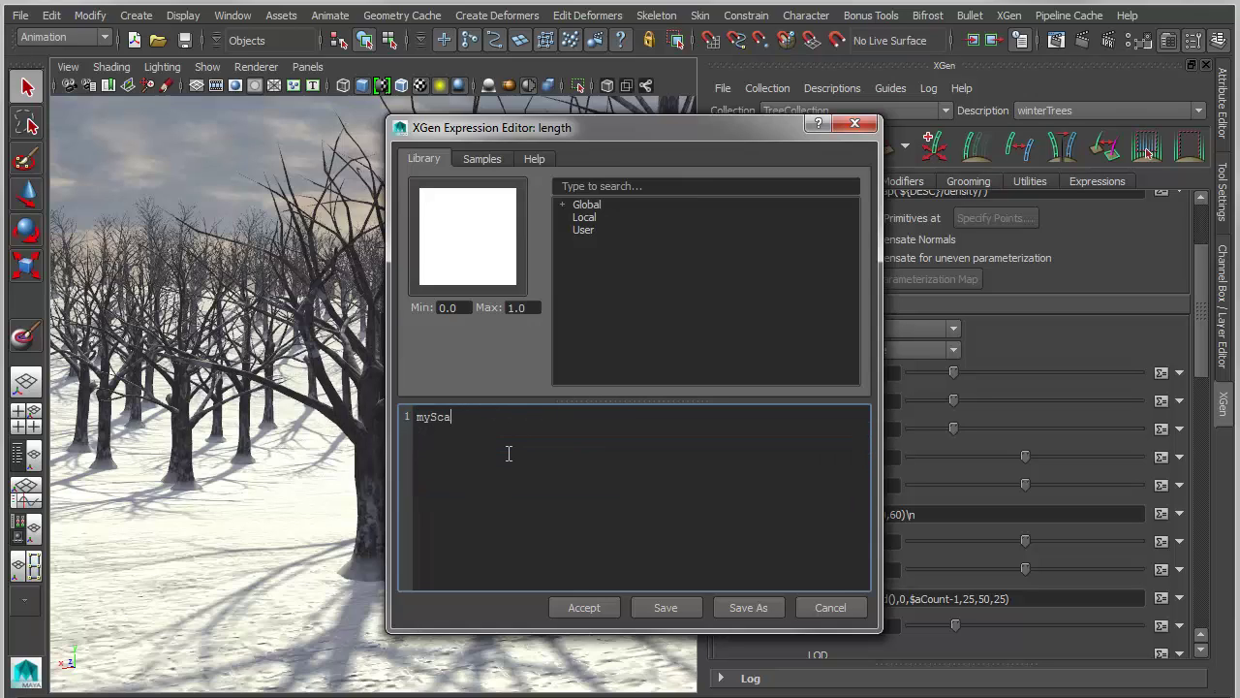
{"action": "type", "text": "le("}
{"action": "left_click", "coordinate": [580, 608]}
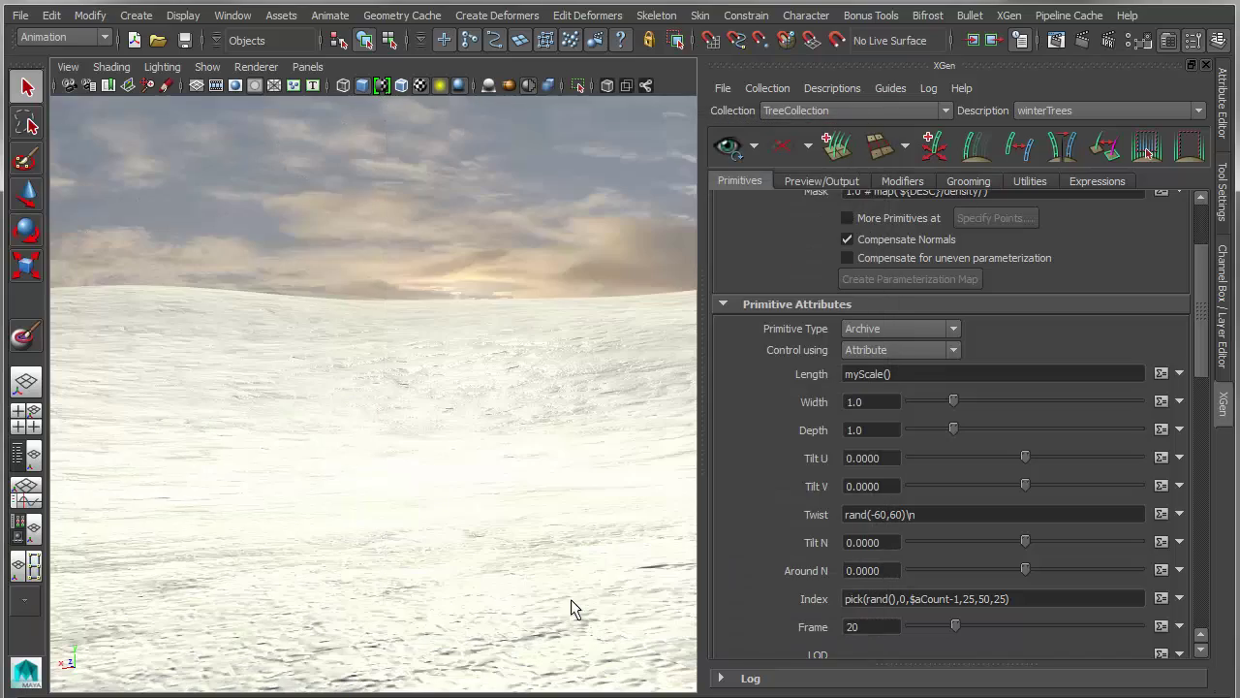
{"action": "left_click", "coordinate": [1100, 179]}
{"action": "left_click_drag", "start_coordinate": [1015, 243], "coordinate": [1081, 259]}
Copy the myScale() expression from Length and apply it to both Width and Depth.
{"action": "left_click", "coordinate": [731, 179]}
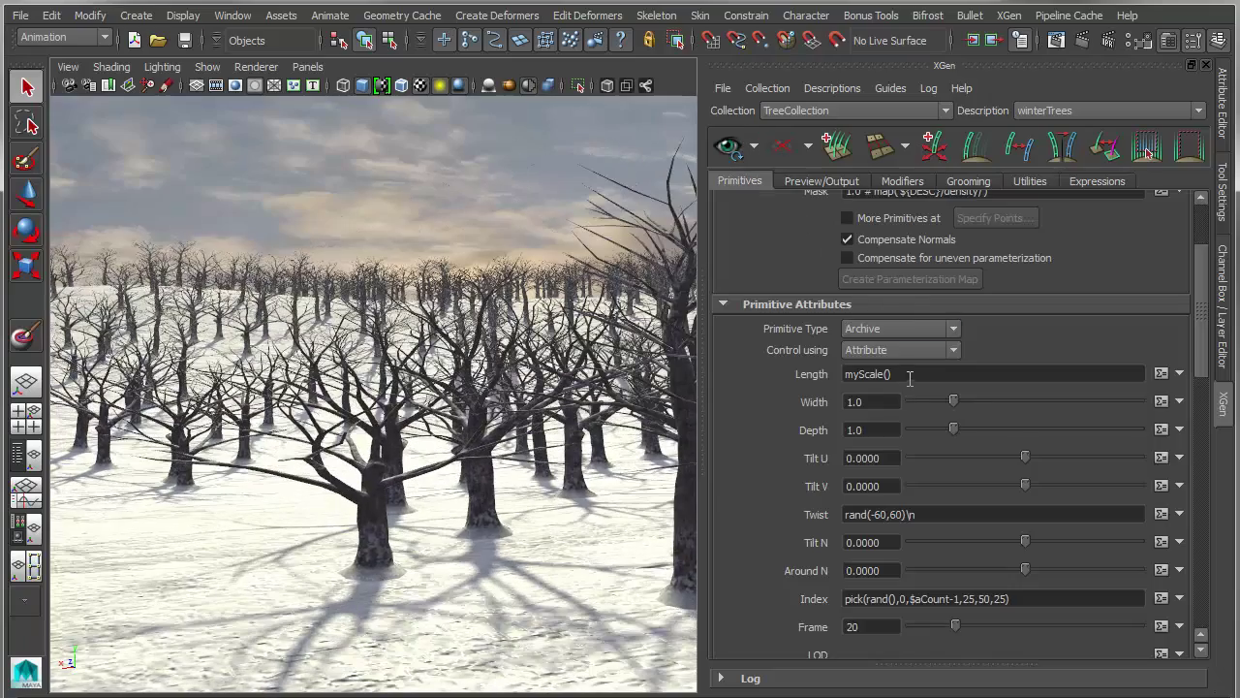
{"action": "left_click_drag", "start_coordinate": [910, 377], "coordinate": [730, 366]}
{"action": "key", "text": "ctrl+c"}
{"action": "left_click", "coordinate": [1161, 402]}
{"action": "key", "text": "ctrl+a"}
{"action": "key", "text": "ctrl+v"}
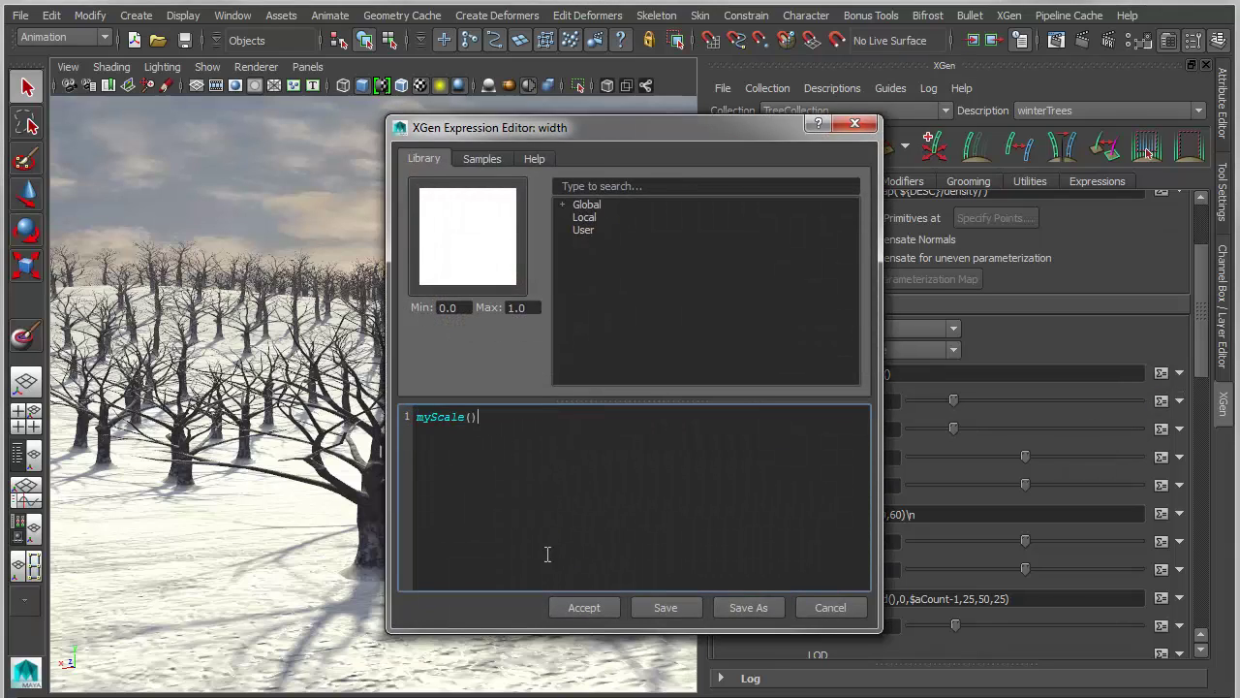
{"action": "left_click", "coordinate": [583, 607]}
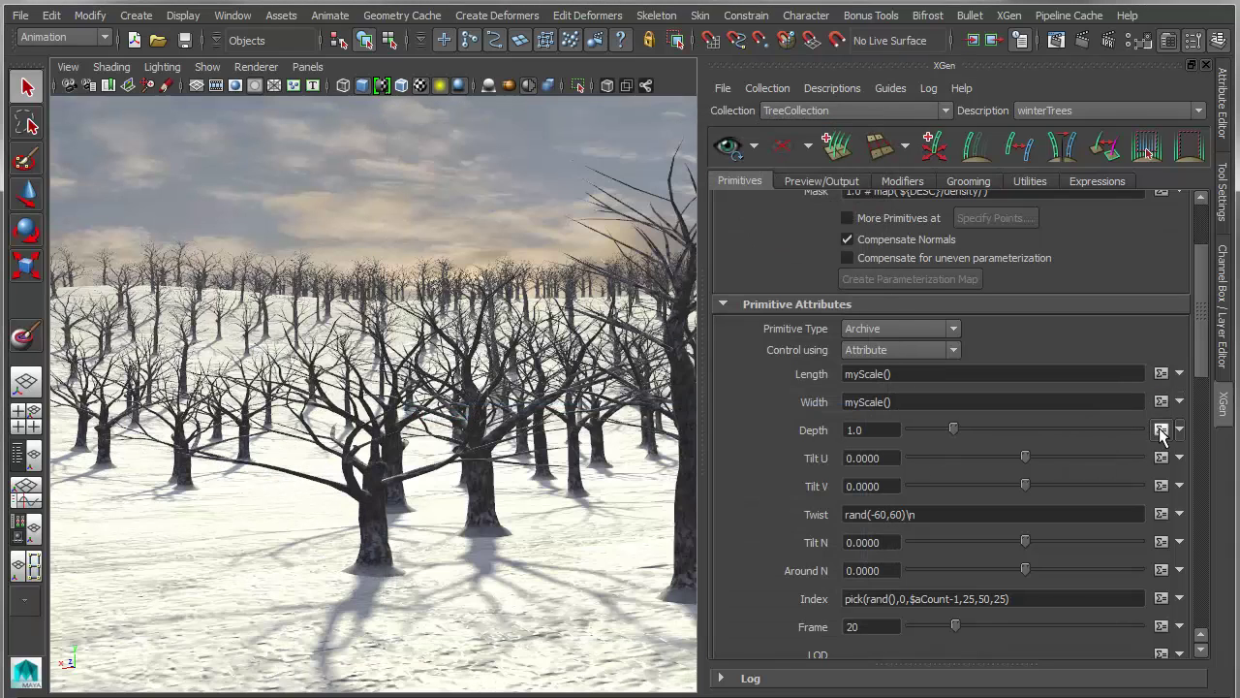
{"action": "left_click", "coordinate": [1161, 429]}
{"action": "key", "text": "ctrl+a"}
{"action": "key", "text": "ctrl+v"}
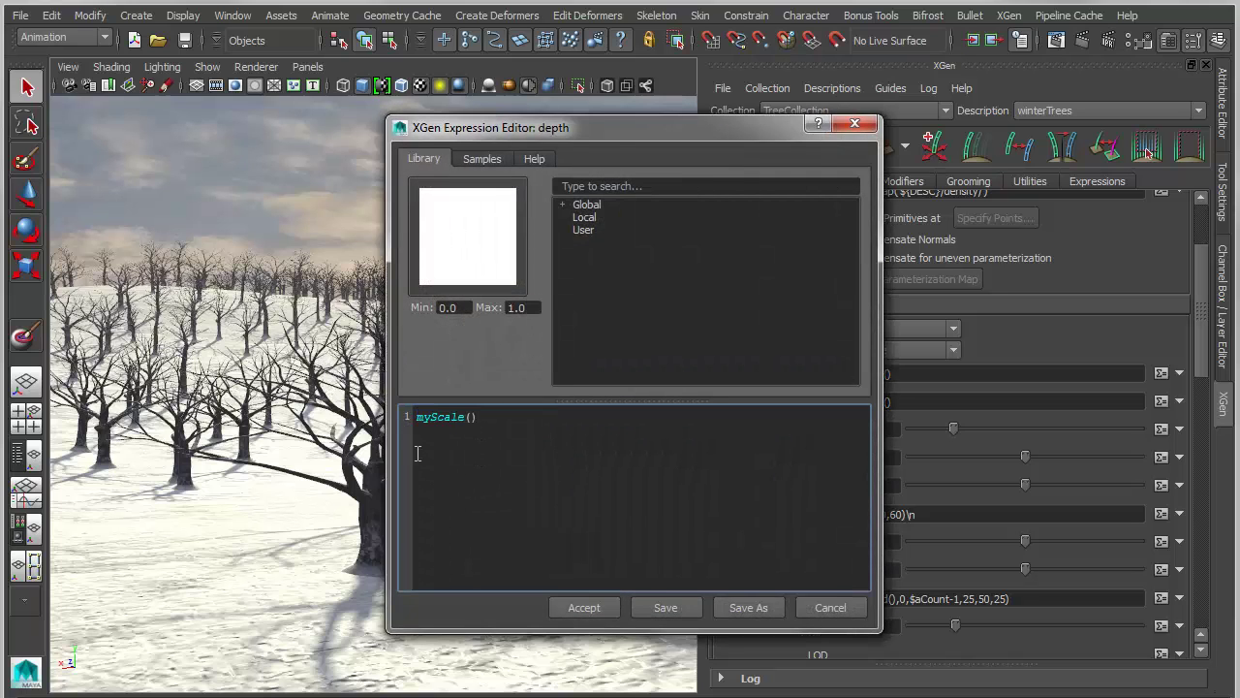
{"action": "left_click", "coordinate": [584, 607]}
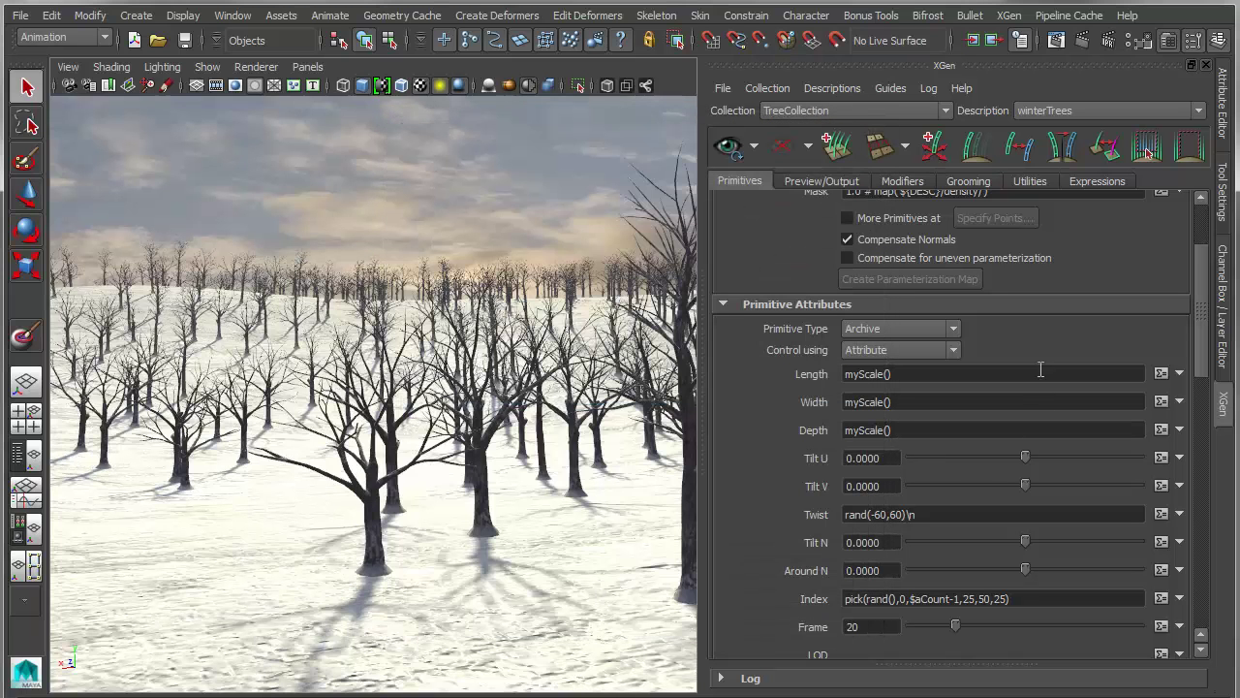
Edit the myScale expression, removing the range comment and the closing $a line, and set $a to 0.794.
{"action": "left_click", "coordinate": [1075, 180]}
{"action": "mouse_move", "coordinate": [1080, 245]}
{"action": "left_mouse_down"}
{"action": "mouse_move", "coordinate": [1000, 248]}
{"action": "mouse_move", "coordinate": [1102, 249]}
{"action": "mouse_move", "coordinate": [1047, 252]}
{"action": "mouse_move", "coordinate": [1080, 254]}
{"action": "left_mouse_up"}
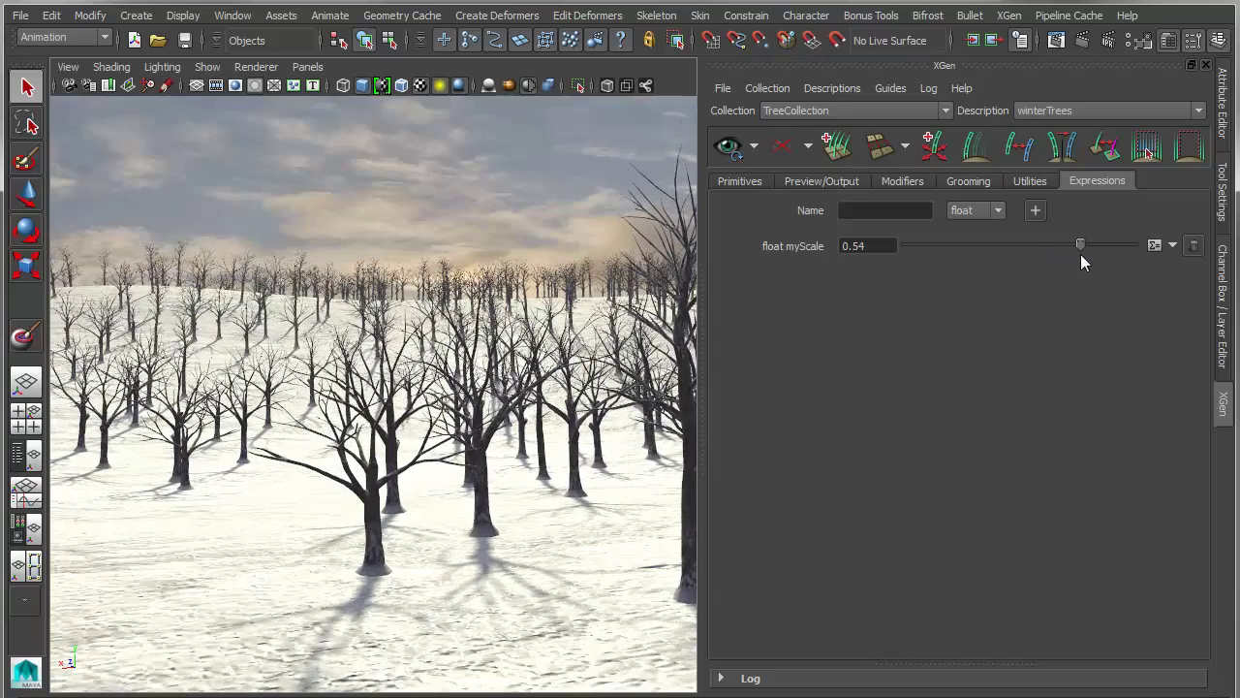
{"action": "left_click", "coordinate": [1155, 244]}
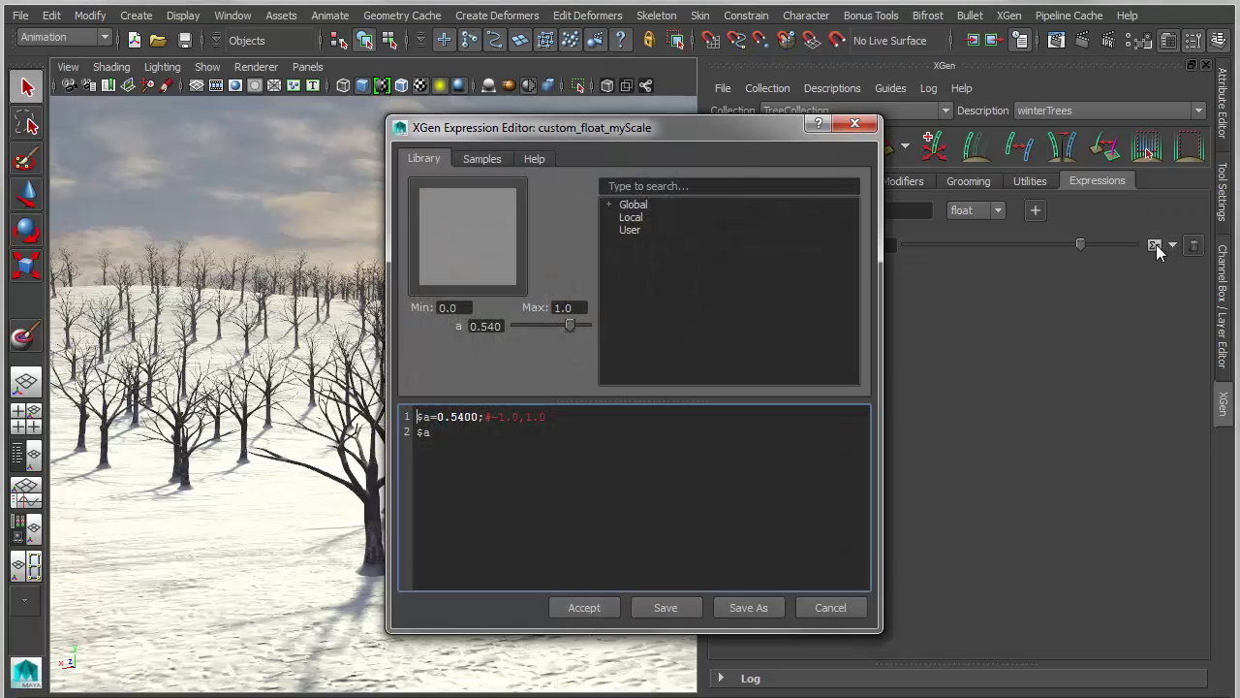
{"action": "left_click_drag", "start_coordinate": [592, 132], "coordinate": [850, 112]}
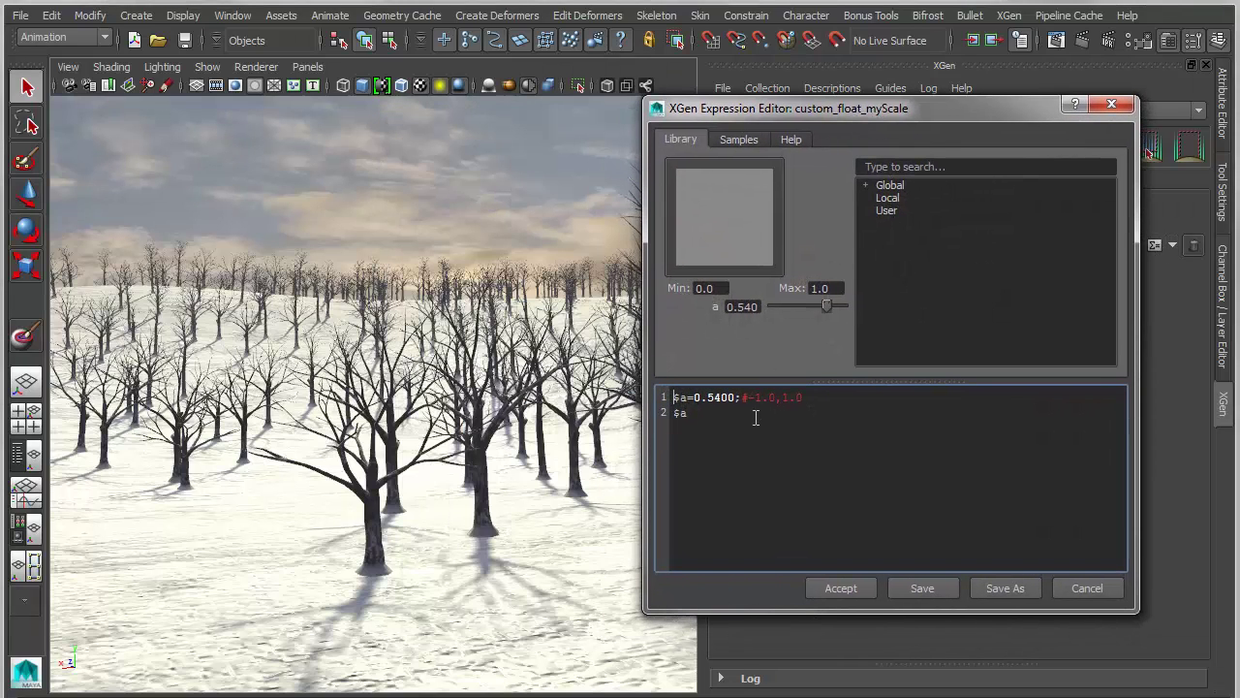
{"action": "left_click_drag", "start_coordinate": [744, 398], "coordinate": [788, 442]}
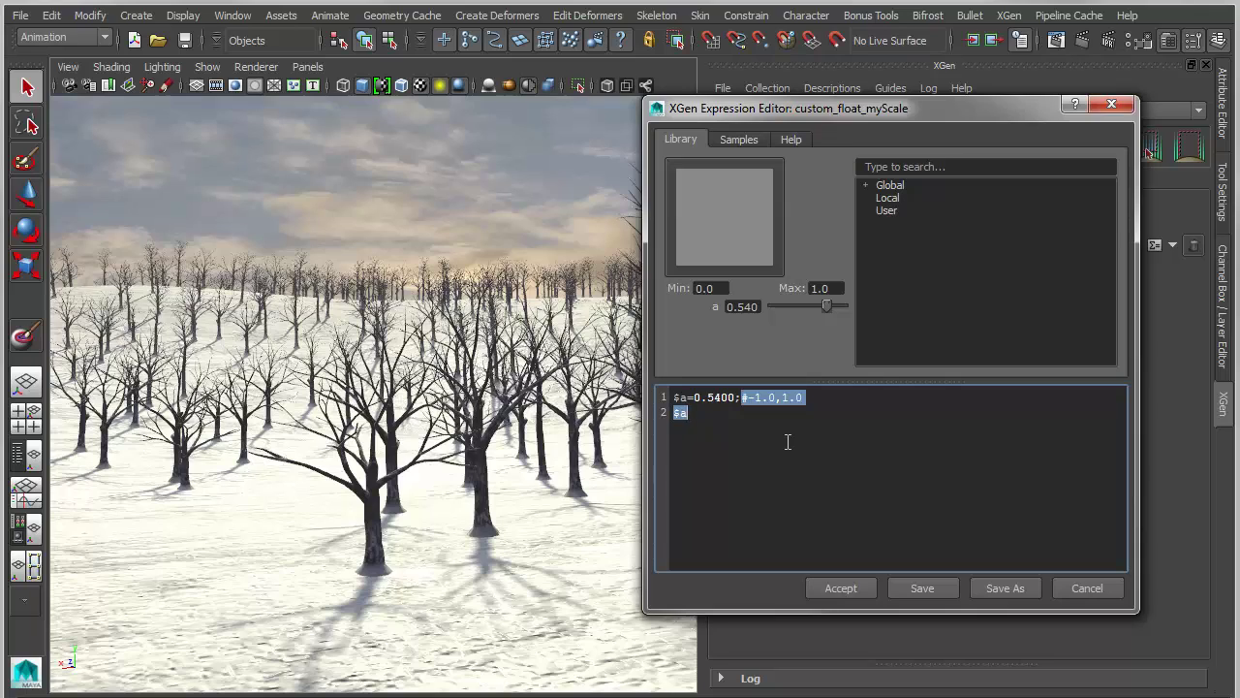
{"action": "type", "text": "#"}
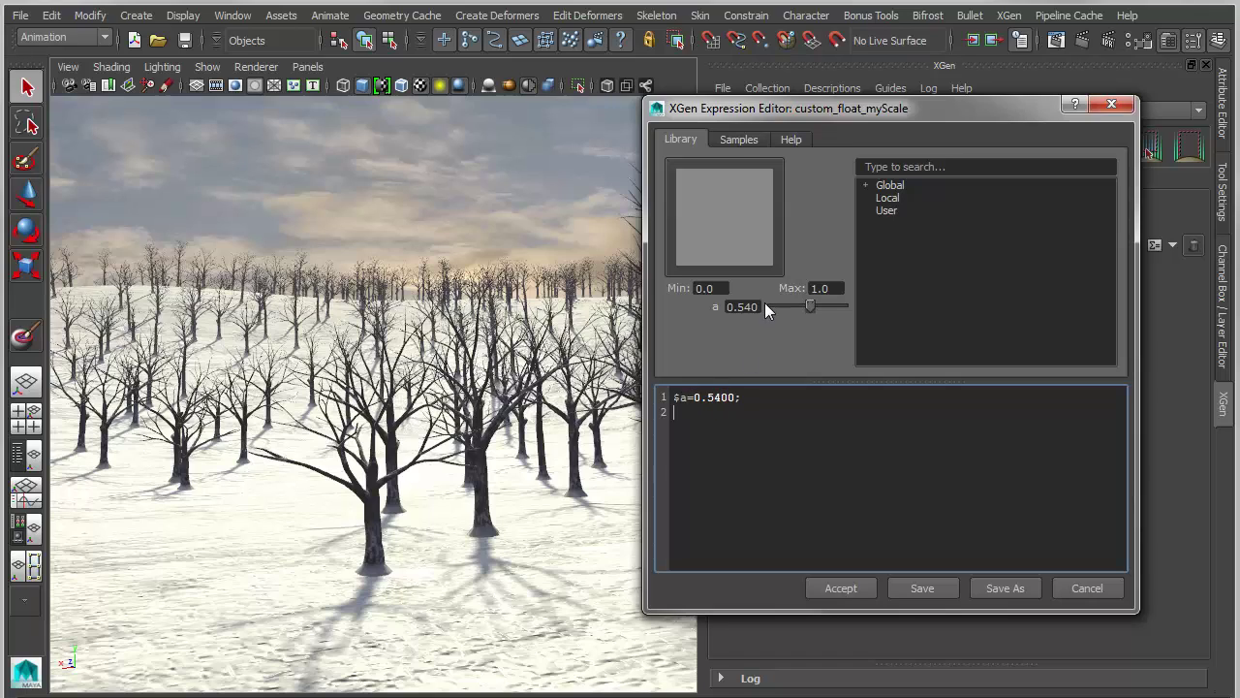
{"action": "left_click_drag", "start_coordinate": [808, 305], "coordinate": [828, 313]}
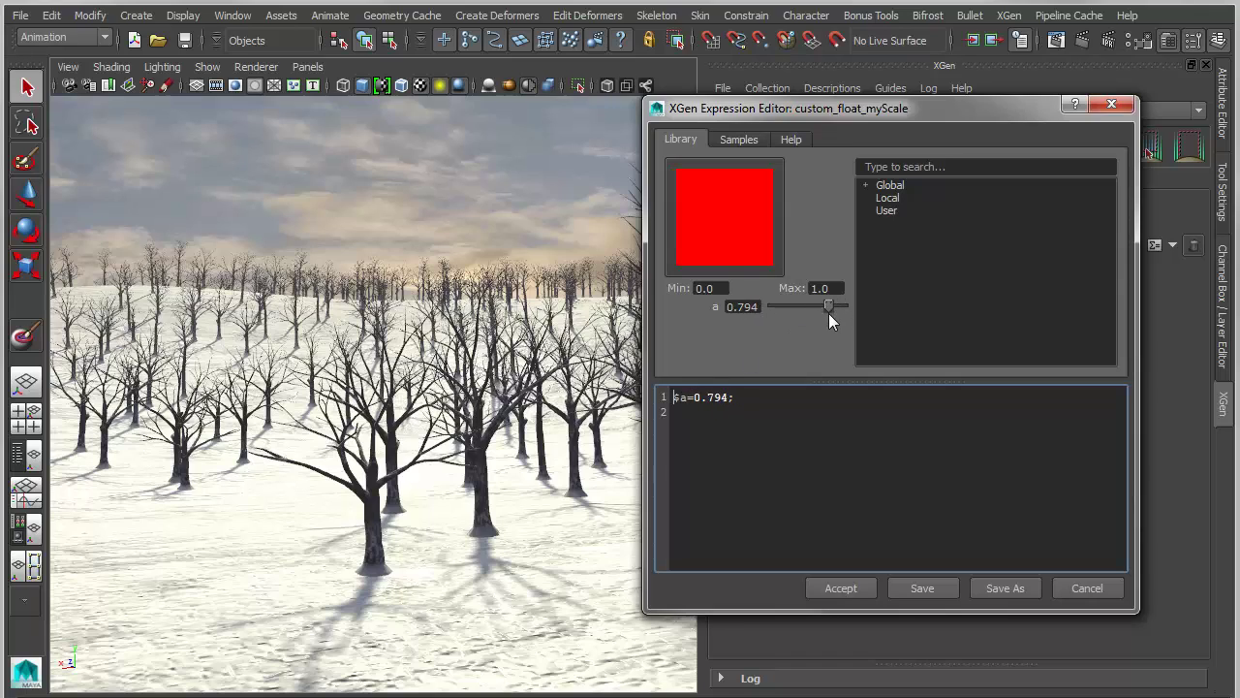
Add the line $a * rand(.7,1.3) to the myScale expression to randomize the tree size, and accept it.
{"action": "left_click", "coordinate": [746, 398]}
{"action": "key", "text": "Down"}
{"action": "type", "text": "$a * (r"}
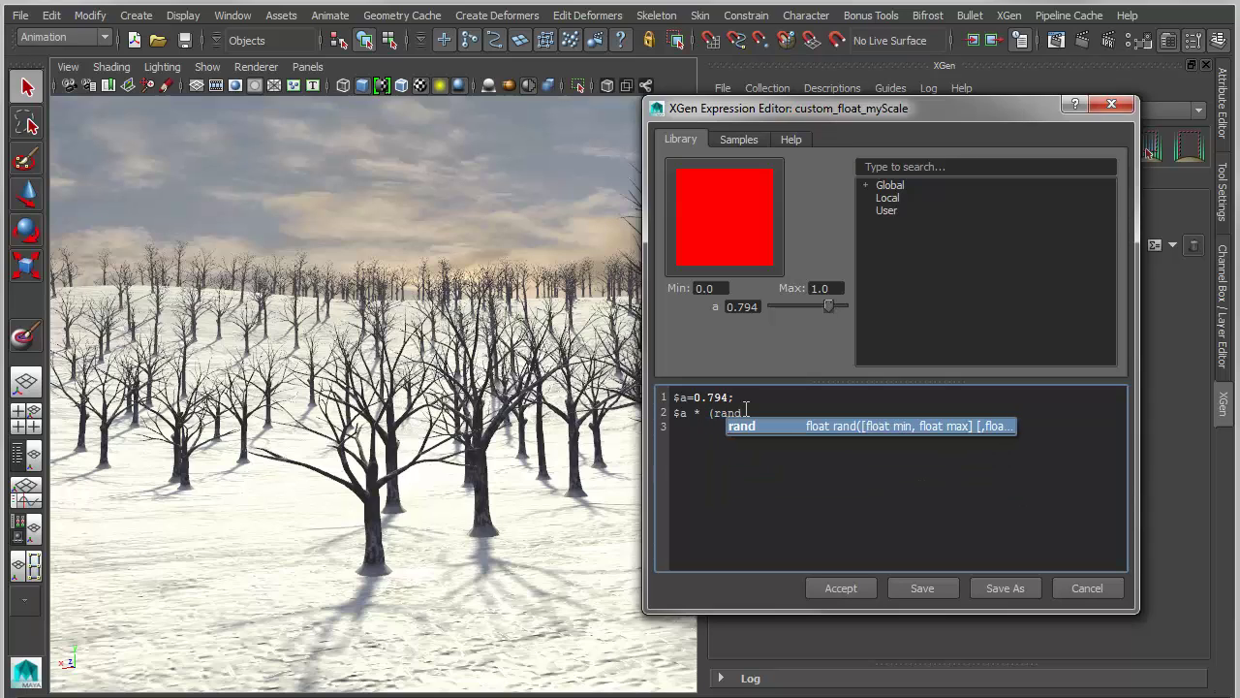
{"action": "type", "text": "an"}
{"action": "key", "text": "BackSpace"}
{"action": "key", "text": "BackSpace"}
{"action": "key", "text": "BackSpace"}
{"action": "key", "text": "BackSpace"}
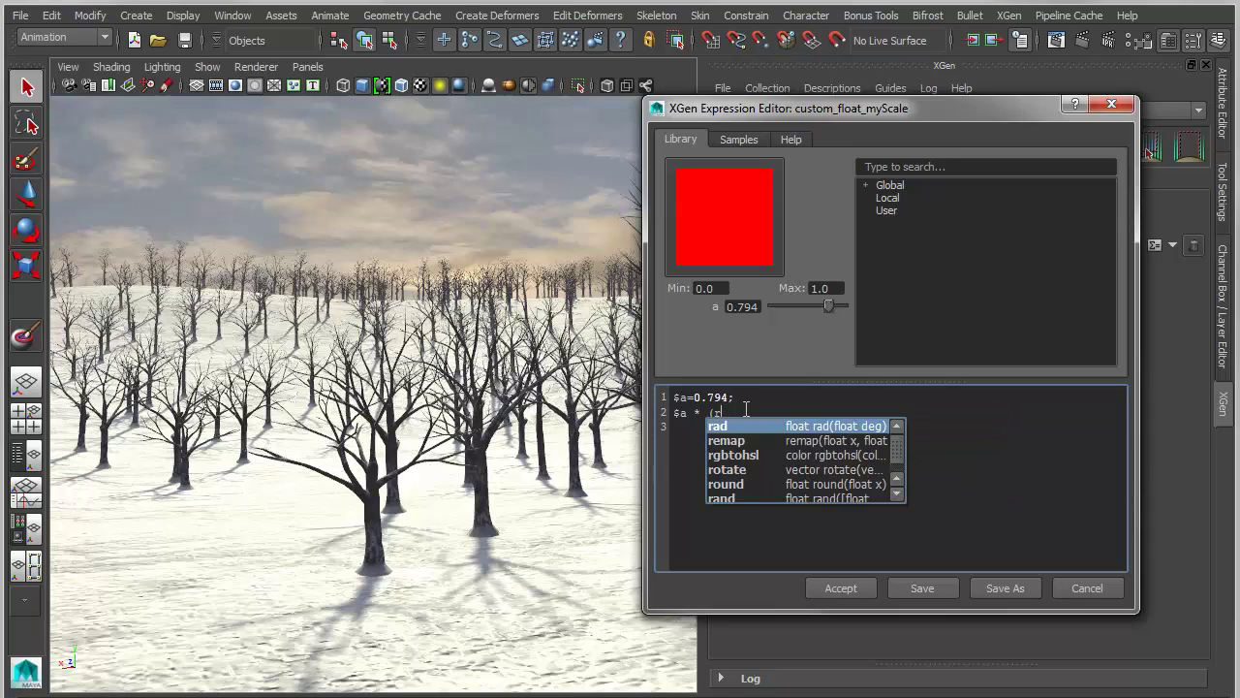
{"action": "type", "text": "rand (.7,"}
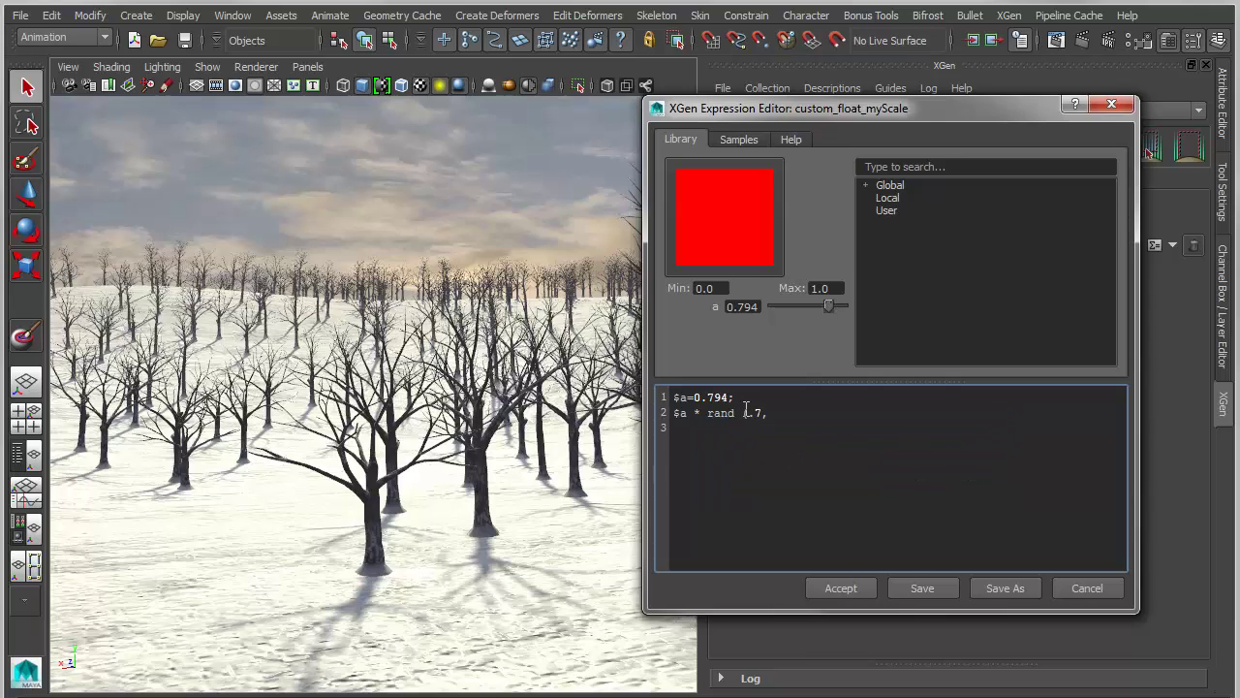
{"action": "type", "text": "1.3)"}
{"action": "left_click", "coordinate": [742, 415]}
{"action": "key", "text": "BackSpace"}
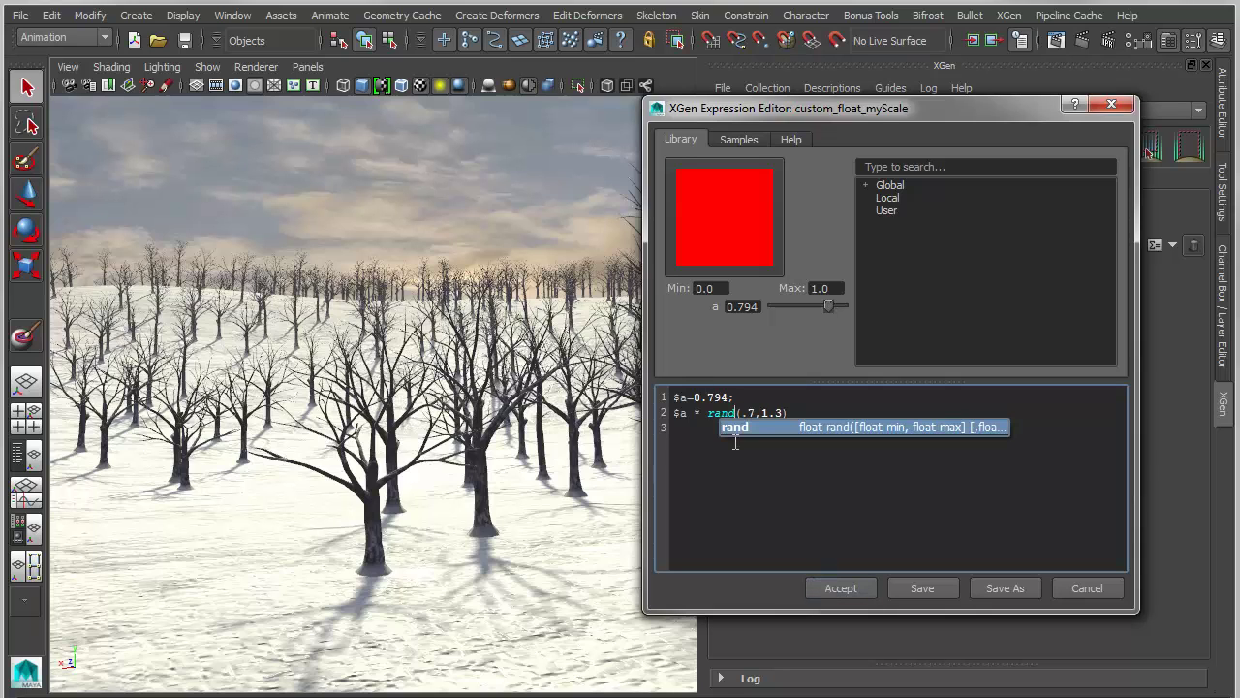
{"action": "left_click", "coordinate": [841, 588]}
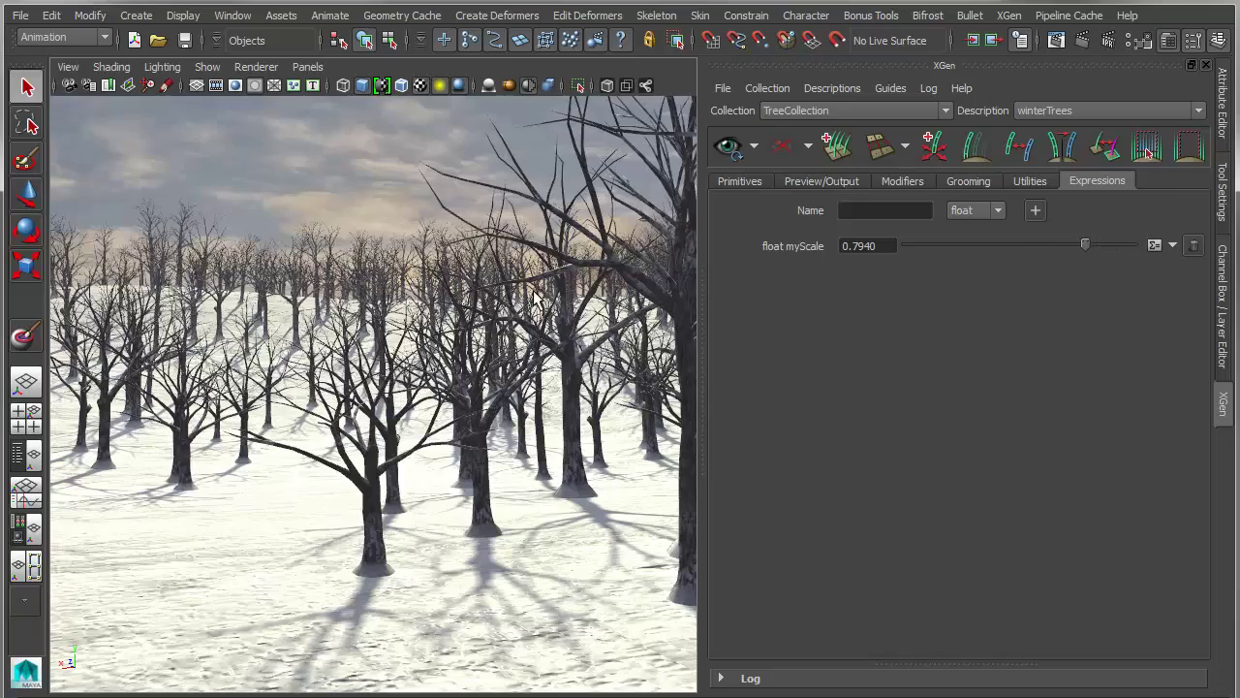
Try different myScale values, settle on 0.67, and refresh the XGen preview over the wider terrain.
{"action": "mouse_move", "coordinate": [1086, 246]}
{"action": "left_mouse_down"}
{"action": "mouse_move", "coordinate": [982, 246]}
{"action": "mouse_move", "coordinate": [1130, 248]}
{"action": "mouse_move", "coordinate": [1005, 249]}
{"action": "mouse_move", "coordinate": [1081, 252]}
{"action": "left_mouse_up"}
{"action": "left_click_drag", "start_coordinate": [1012, 248], "coordinate": [1060, 249]}
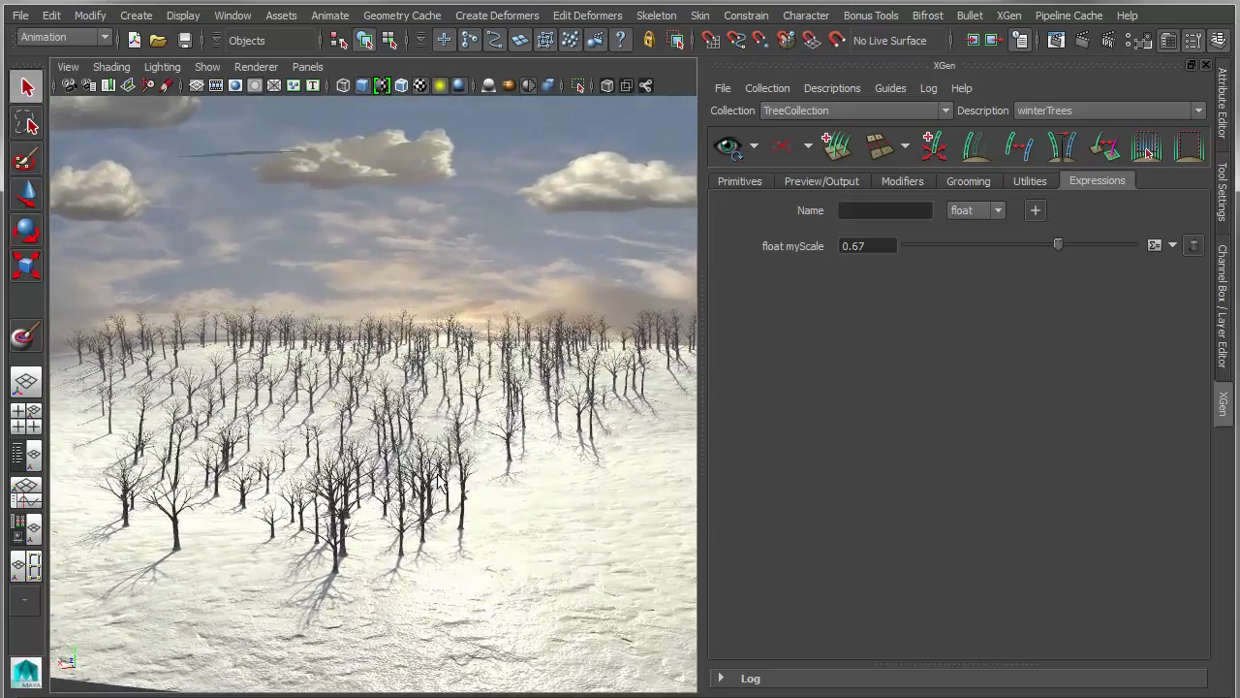
{"action": "left_click", "coordinate": [730, 145]}
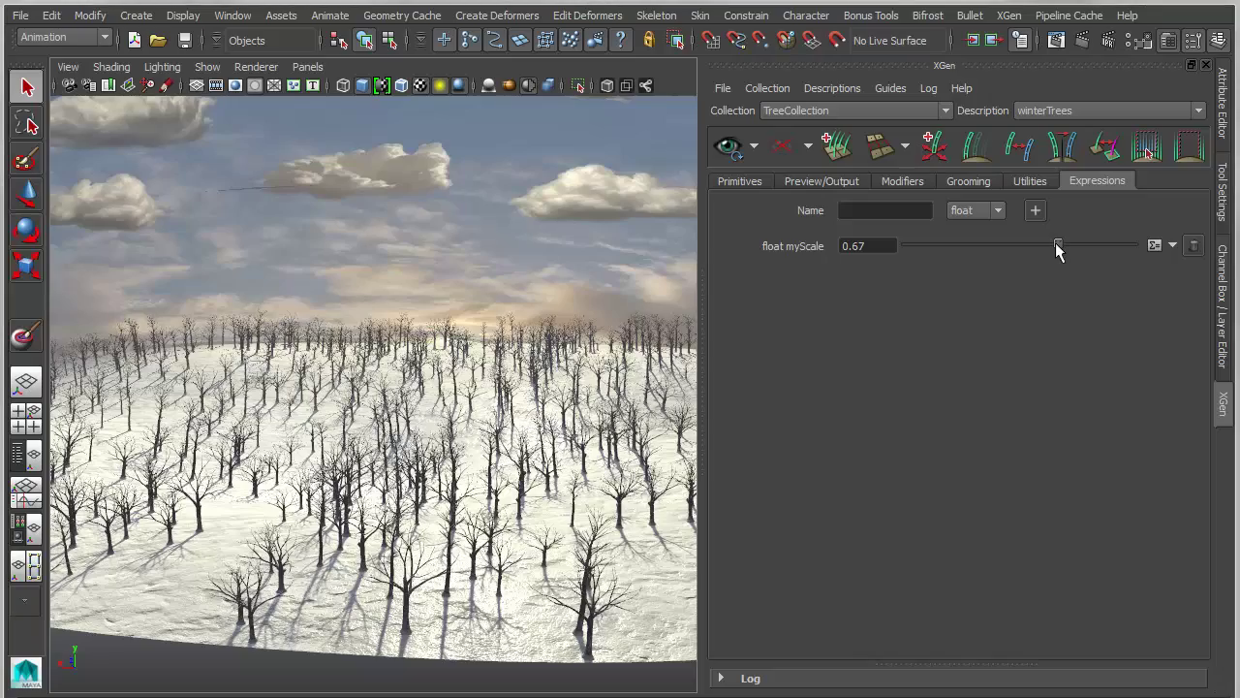
Increase myScale to 0.955 and further to 1.2, and inspect the randomly sized forest across the whole terrain.
{"action": "left_click_drag", "start_coordinate": [1057, 245], "coordinate": [1122, 246]}
{"action": "double_click", "coordinate": [868, 246]}
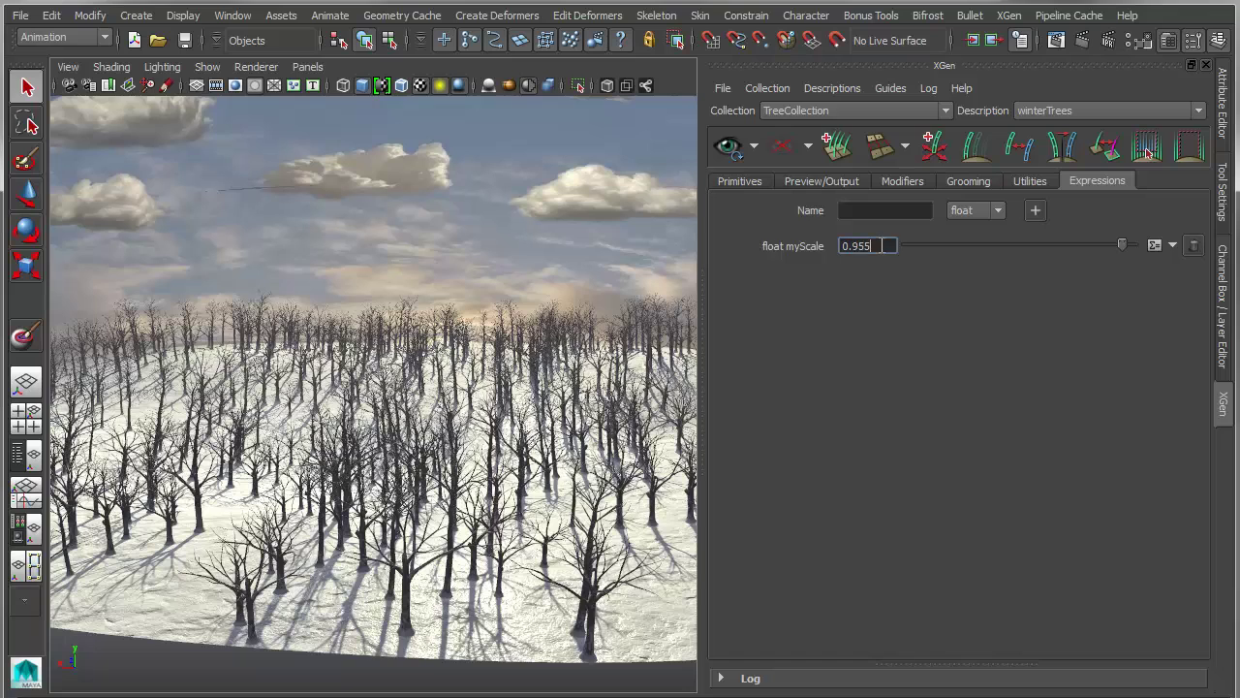
{"action": "key", "text": "BackSpace"}
{"action": "type", "text": "1.2"}
{"action": "key", "text": "Return"}
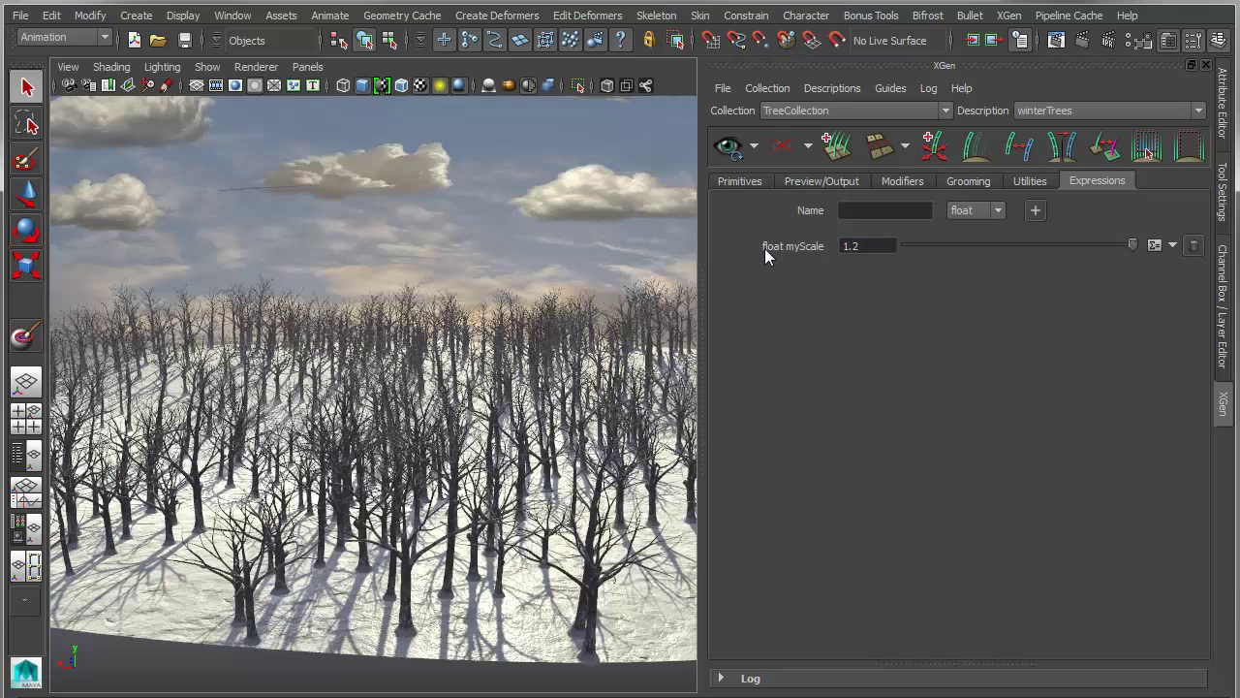
{"action": "mouse_move", "coordinate": [351, 465]}
{"action": "left_mouse_down", "text": "alt"}
{"action": "mouse_move", "coordinate": [325, 477]}
{"action": "mouse_move", "coordinate": [253, 459]}
{"action": "mouse_move", "coordinate": [385, 463]}
{"action": "mouse_move", "coordinate": [330, 497]}
{"action": "mouse_move", "coordinate": [347, 475]}
{"action": "mouse_move", "coordinate": [331, 478]}
{"action": "left_mouse_up", "text": "alt"}
{"action": "right_click_drag", "start_coordinate": [397, 472], "coordinate": [326, 471], "text": "alt"}
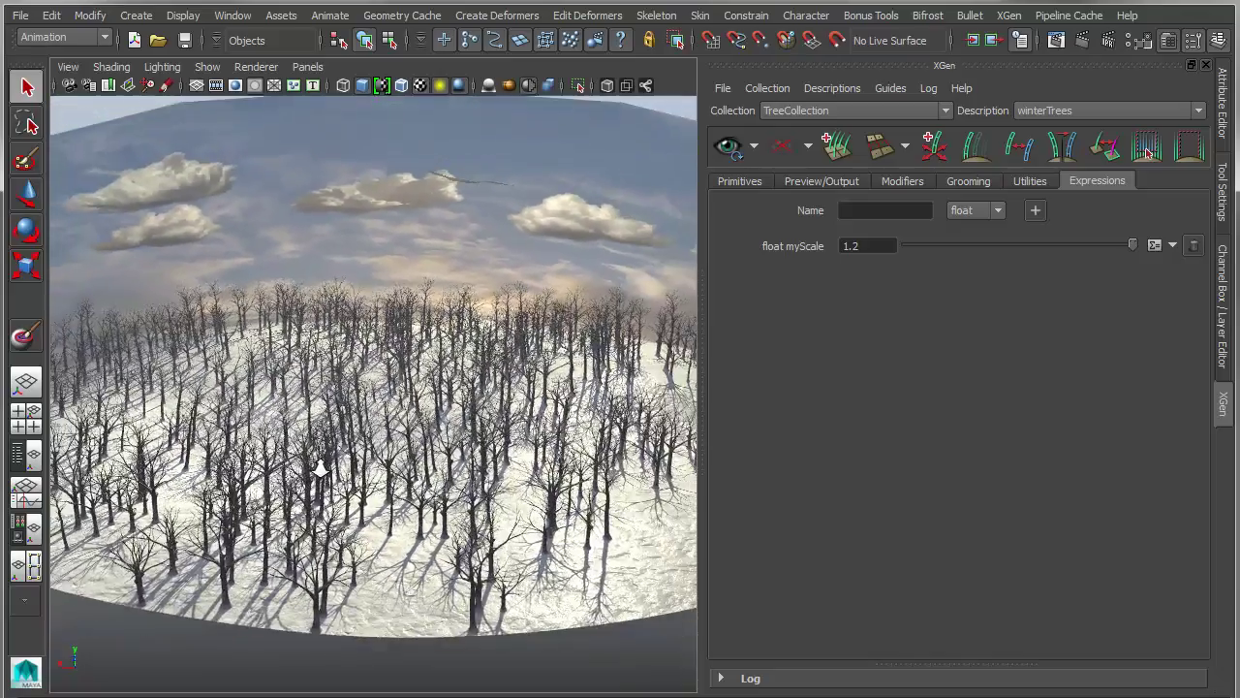
{"action": "middle_click_drag", "start_coordinate": [353, 467], "coordinate": [370, 472], "text": "alt"}
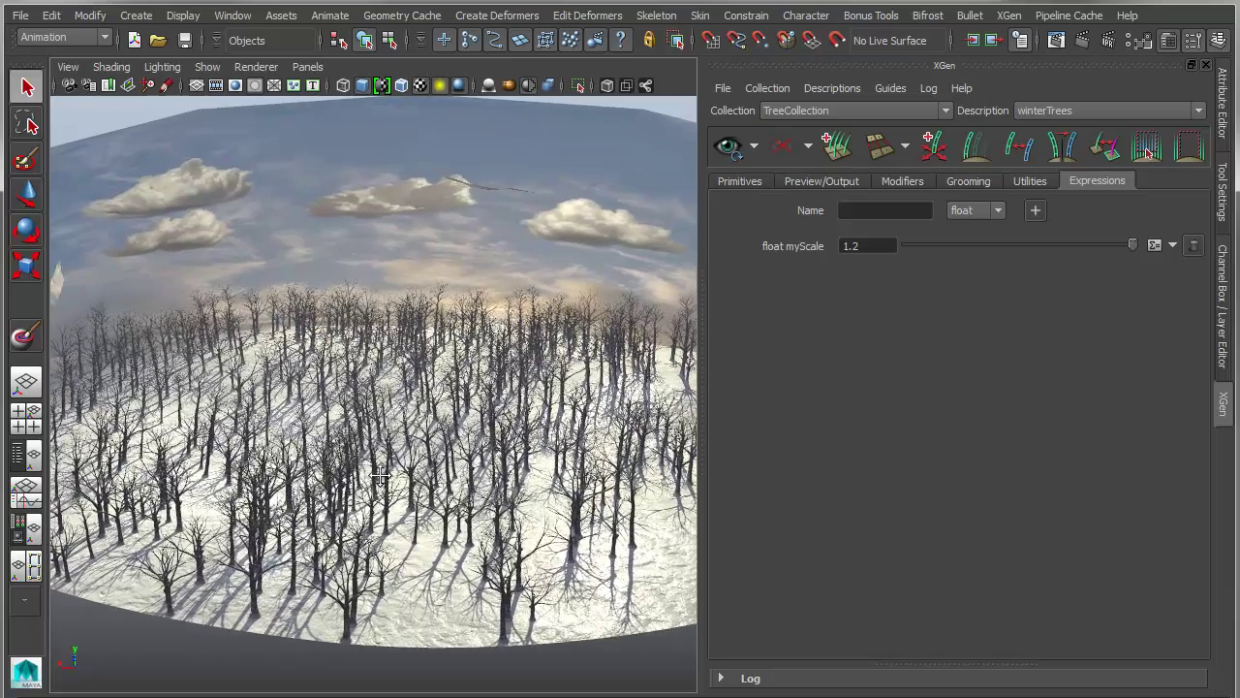
{"action": "left_click_drag", "start_coordinate": [374, 474], "coordinate": [325, 479], "text": "alt"}
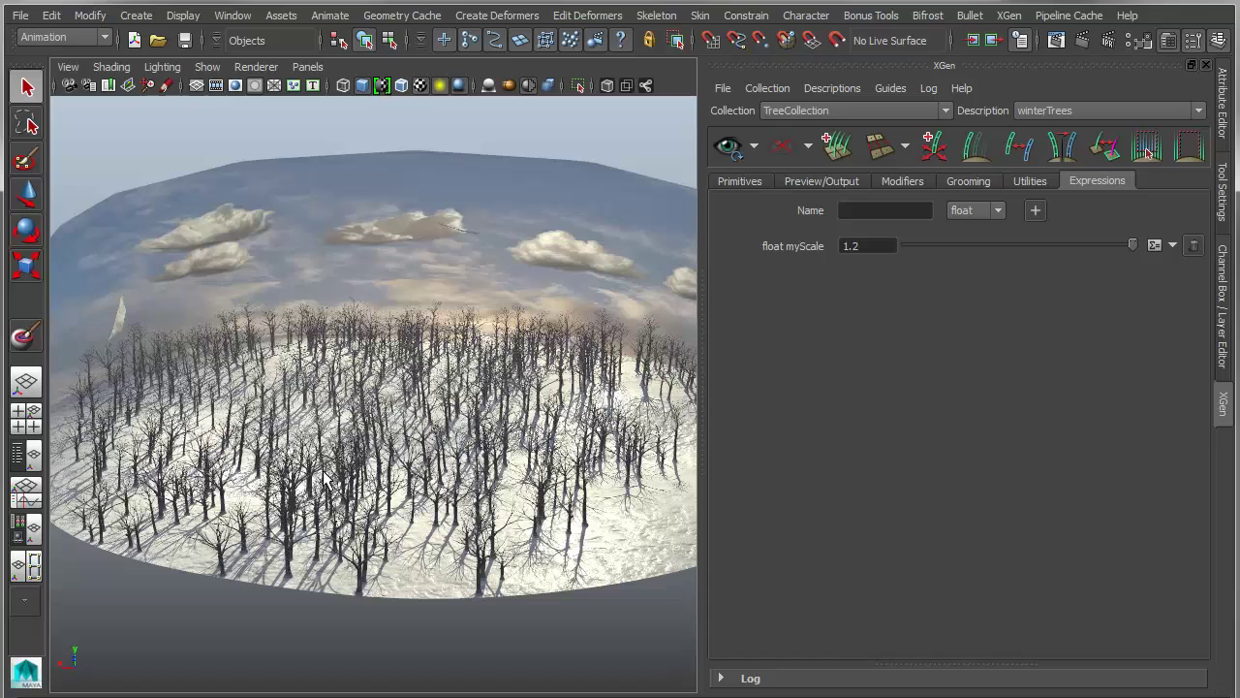
Set the winterTrees archive primitives to be controlled using Guides instead of Attribute.
{"action": "left_click", "coordinate": [739, 180]}
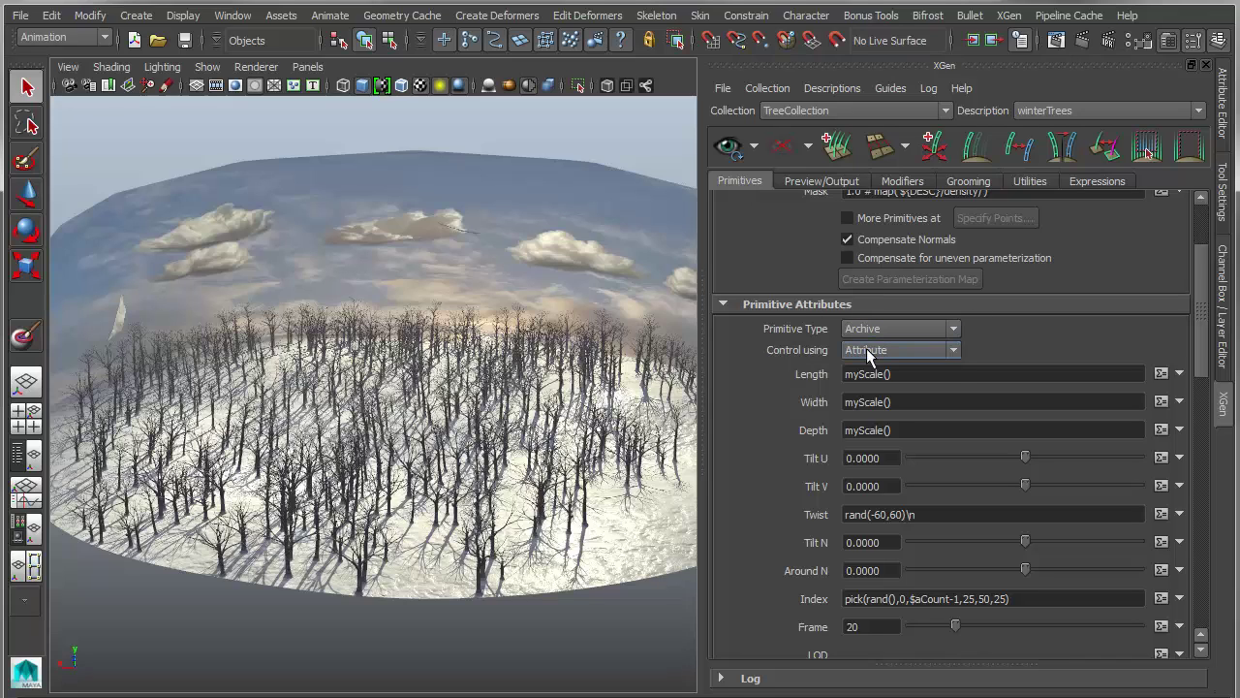
{"action": "left_click", "coordinate": [870, 351]}
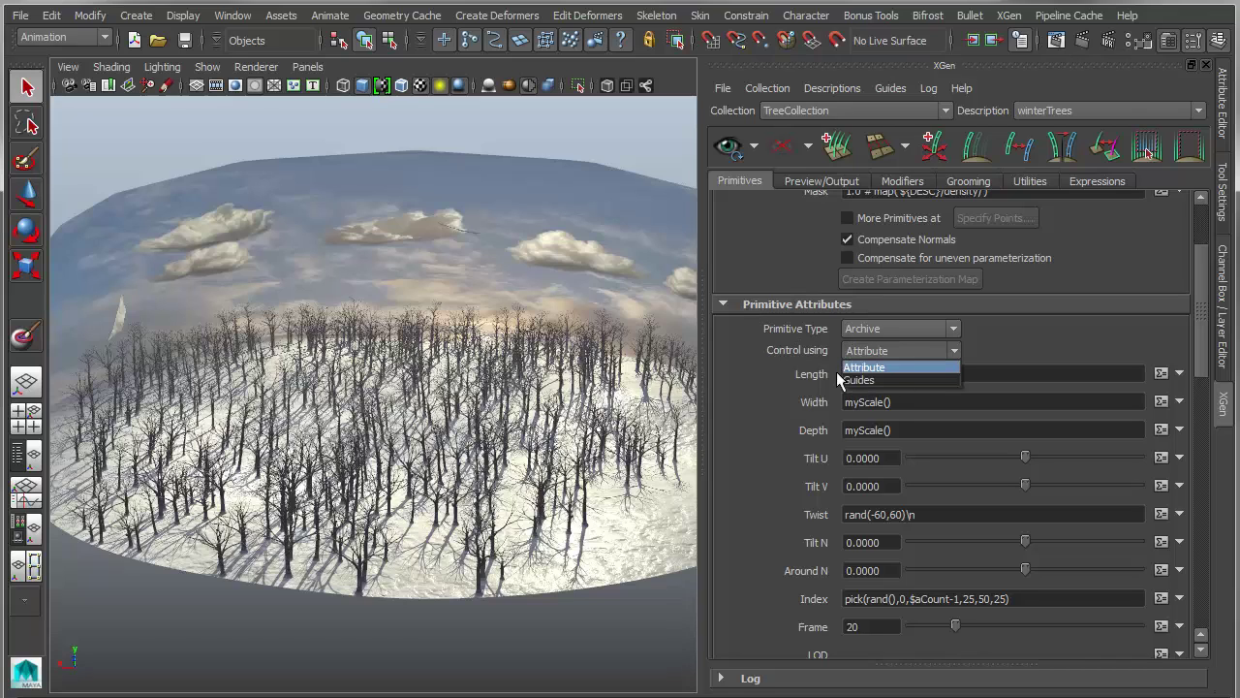
{"action": "left_click", "coordinate": [868, 378]}
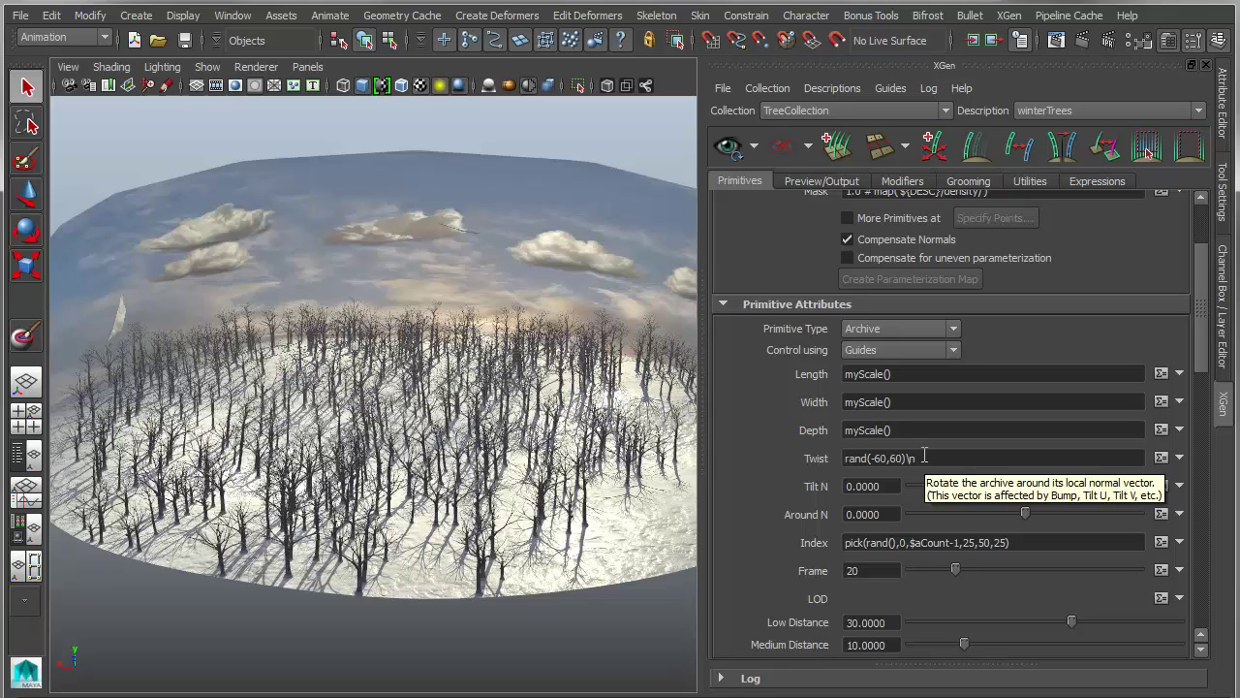
Clear the preview, add five guides at the terrain's center, back, front, left and right, and refresh the XGen preview.
{"action": "left_click", "coordinate": [942, 149]}
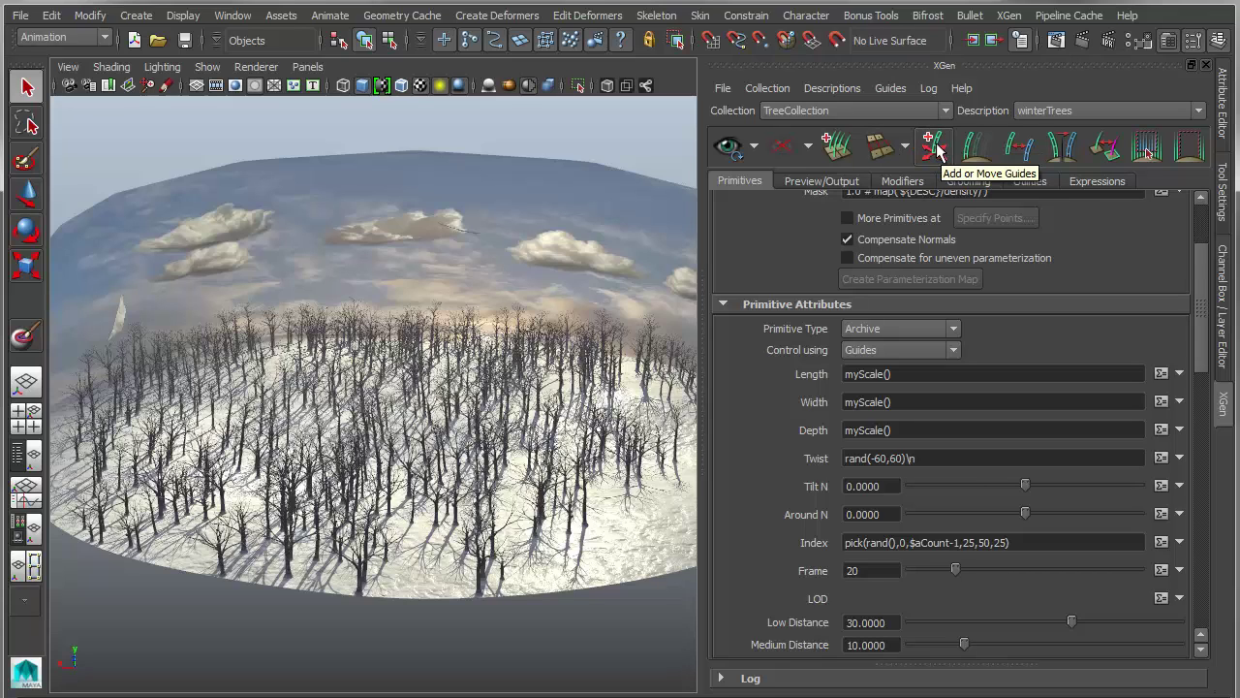
{"action": "left_click", "coordinate": [936, 147]}
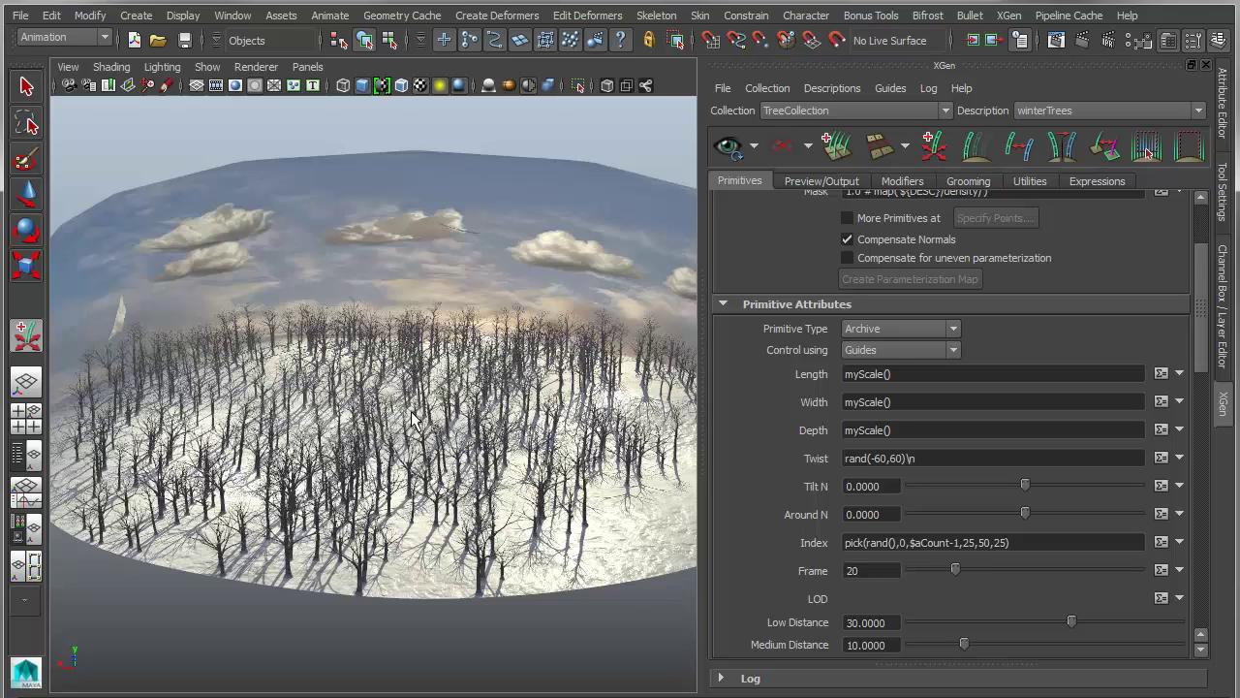
{"action": "left_click", "coordinate": [780, 144]}
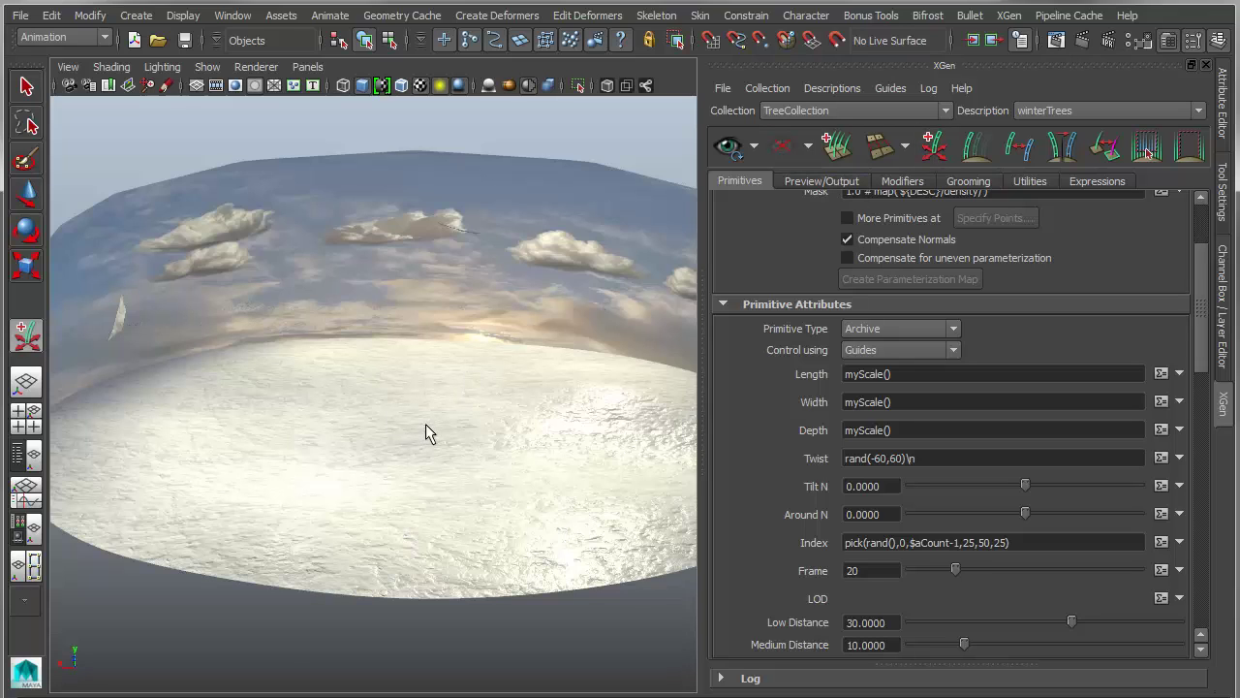
{"action": "left_click", "coordinate": [320, 354]}
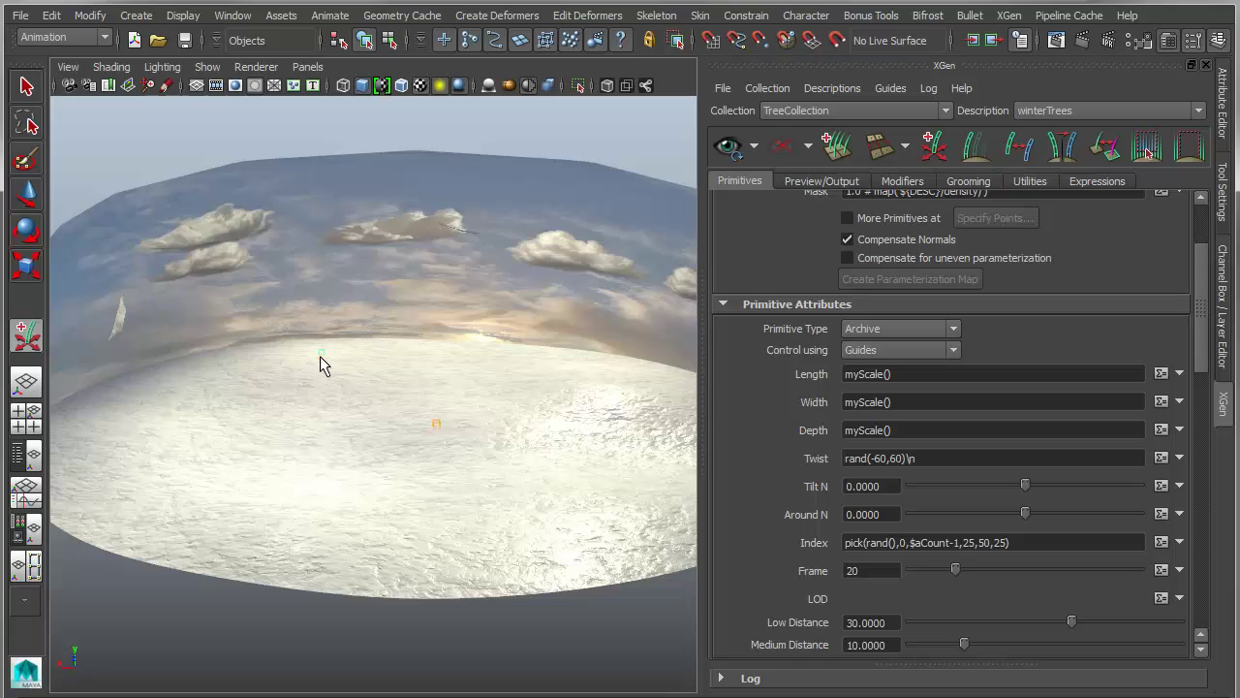
{"action": "left_click", "coordinate": [462, 548]}
{"action": "left_click", "coordinate": [733, 146]}
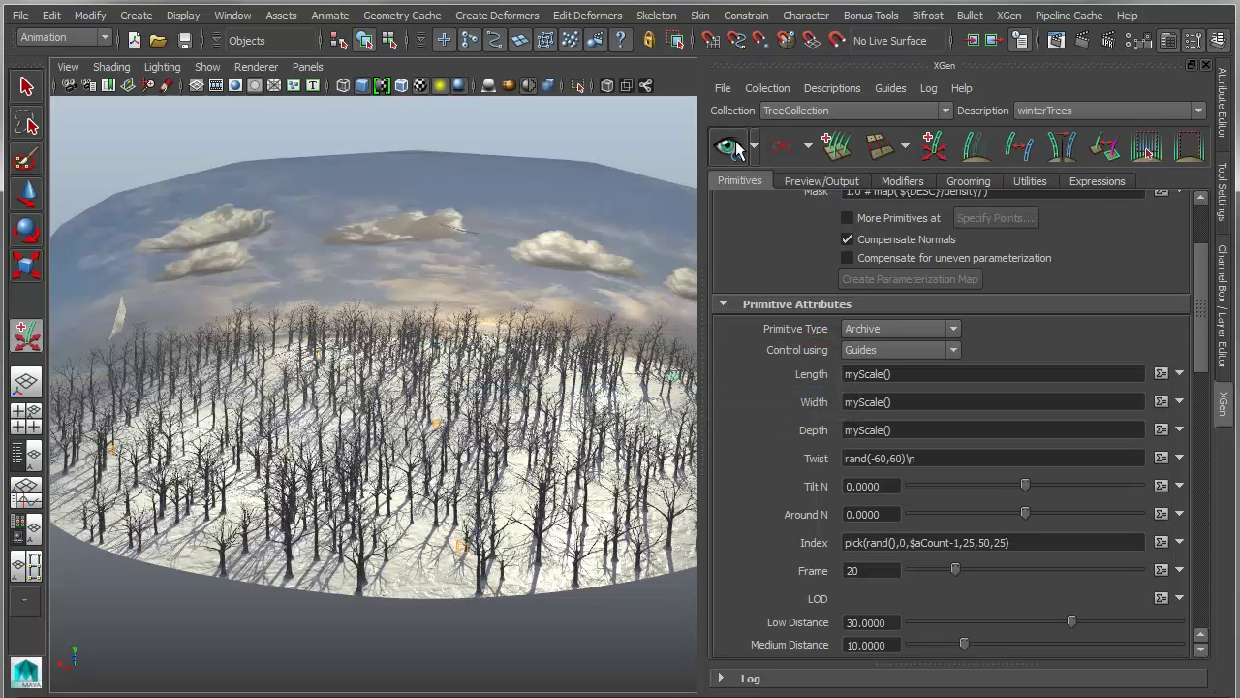
Scale up the guide at the terrain's center and refresh the XGen preview.
{"action": "scroll", "coordinate": [440, 427], "scroll_direction": "up", "scroll_amount": 3}
{"action": "left_click", "coordinate": [436, 425]}
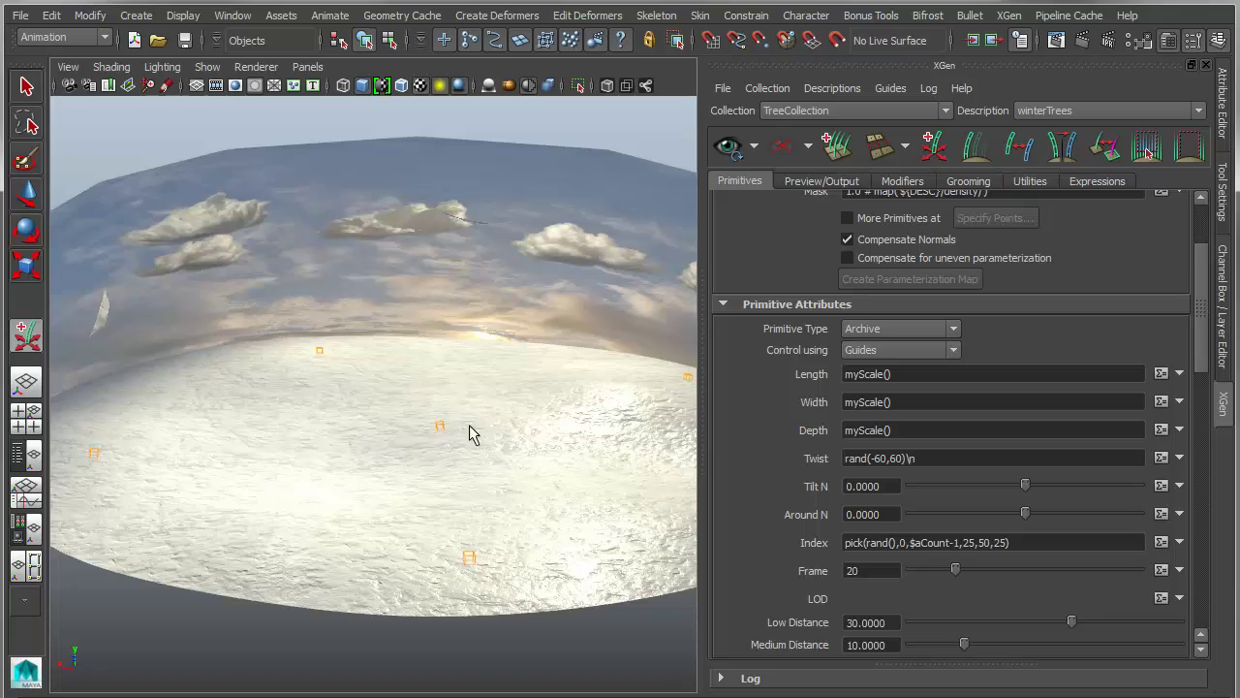
{"action": "key", "text": "q"}
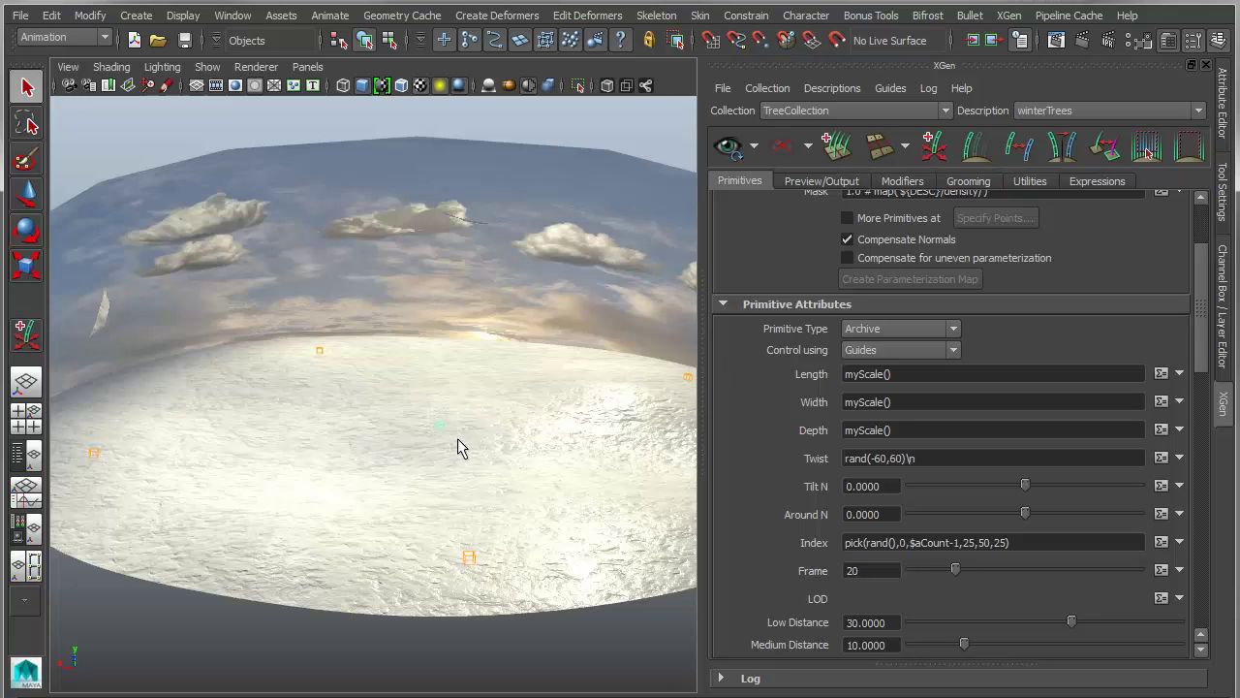
{"action": "key", "text": "w"}
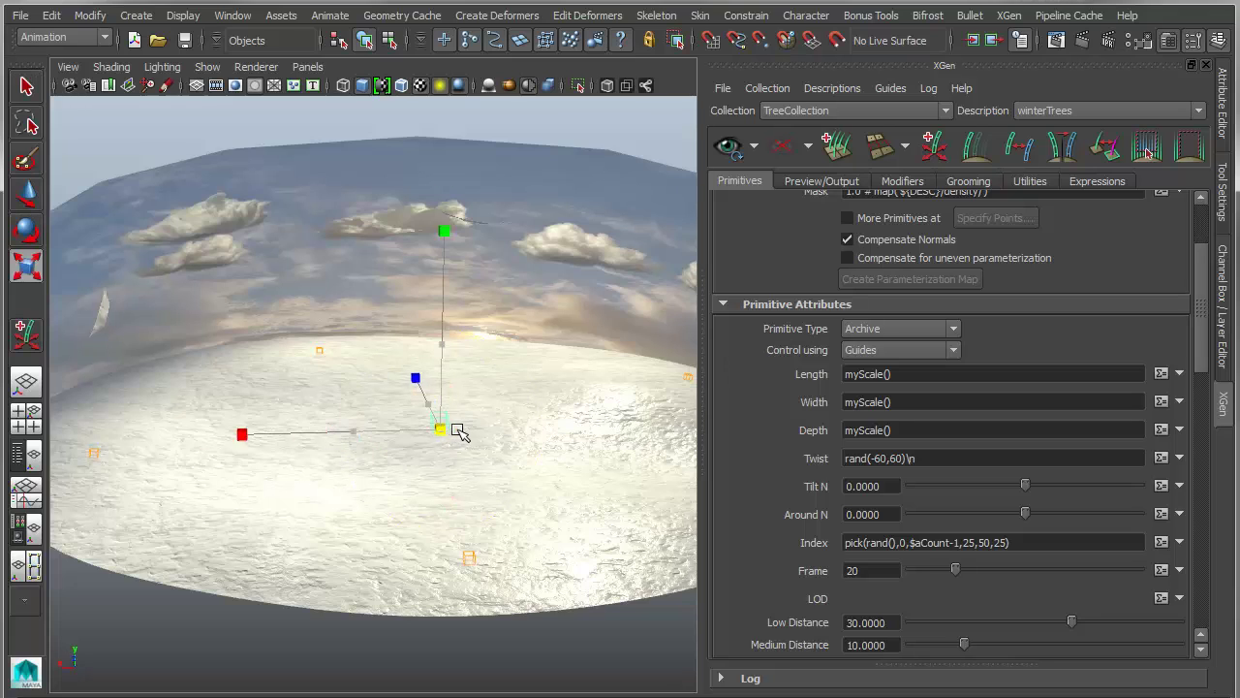
{"action": "left_click", "coordinate": [726, 146]}
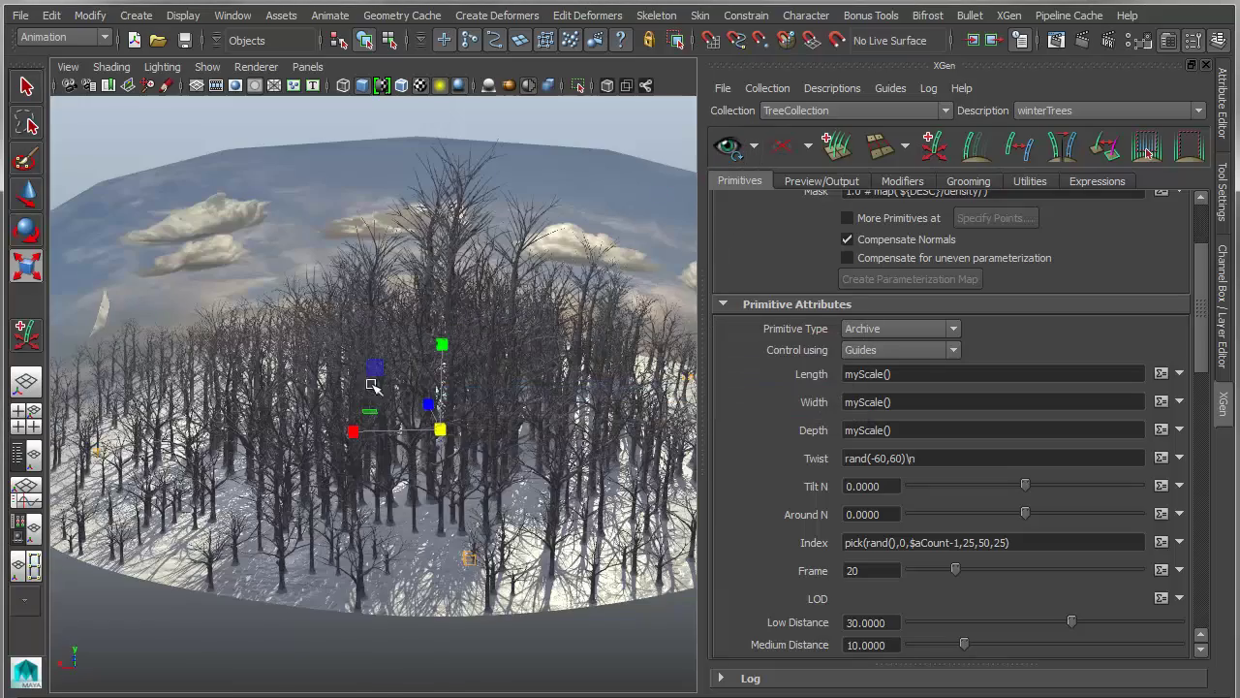
Examine from several angles how the enlarged center guide affects the surrounding tree sizes.
{"action": "right_click_drag", "start_coordinate": [510, 423], "coordinate": [455, 407], "text": "alt"}
{"action": "left_click_drag", "start_coordinate": [455, 407], "coordinate": [397, 401], "text": "alt"}
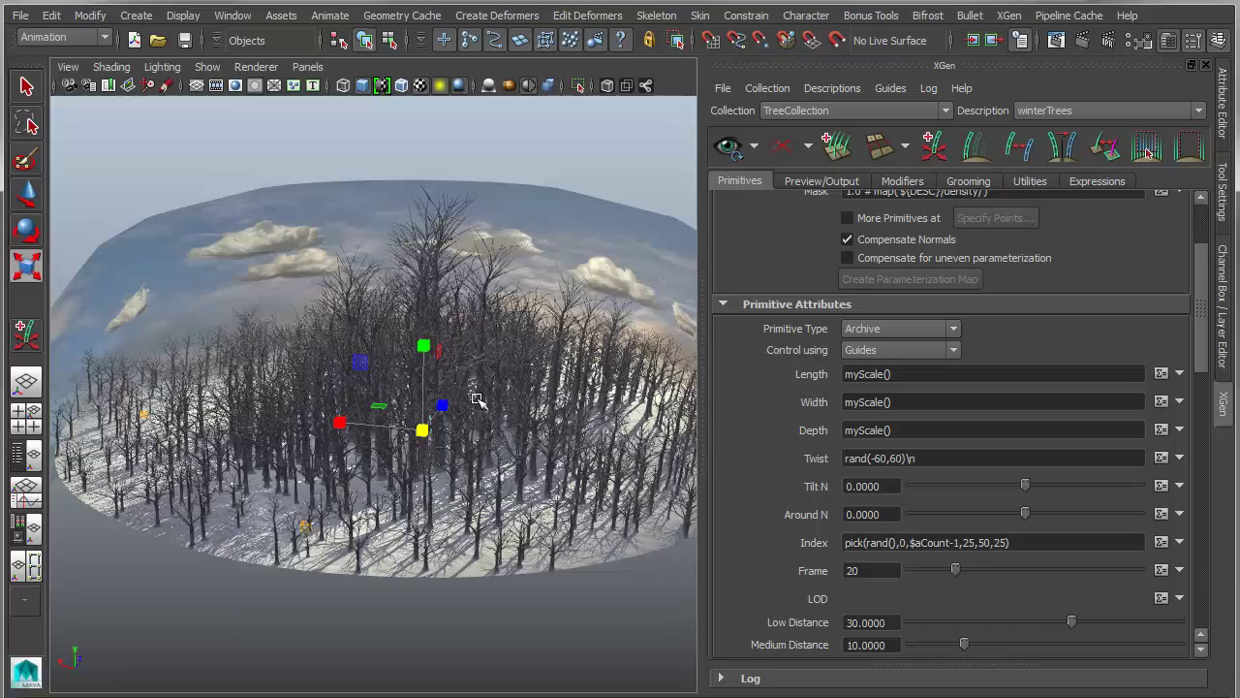
{"action": "left_click_drag", "start_coordinate": [491, 463], "coordinate": [388, 455], "text": "alt"}
{"action": "right_click_drag", "start_coordinate": [387, 455], "coordinate": [443, 492], "text": "alt"}
{"action": "middle_click_drag", "start_coordinate": [545, 502], "coordinate": [363, 491], "text": "alt"}
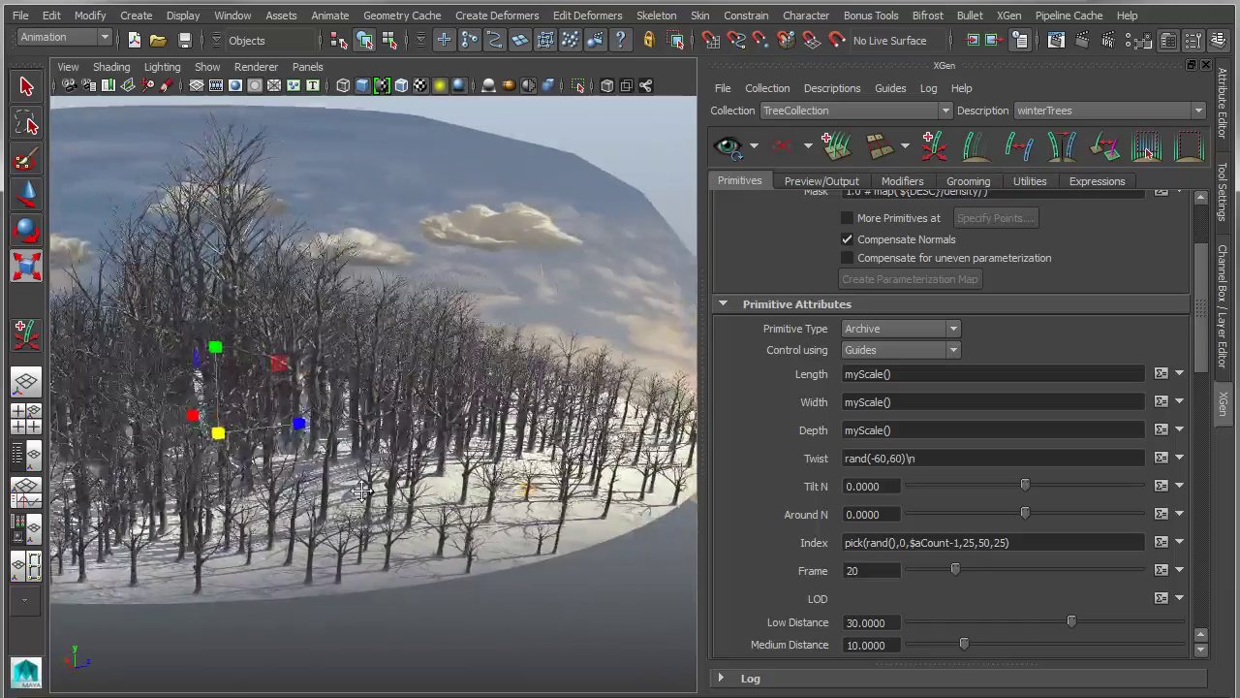
{"action": "mouse_move", "coordinate": [362, 491]}
{"action": "right_mouse_down", "text": "alt"}
{"action": "mouse_move", "coordinate": [484, 532]}
{"action": "mouse_move", "coordinate": [368, 506]}
{"action": "right_mouse_up", "text": "alt"}
{"action": "left_click_drag", "start_coordinate": [368, 506], "coordinate": [340, 493], "text": "alt"}
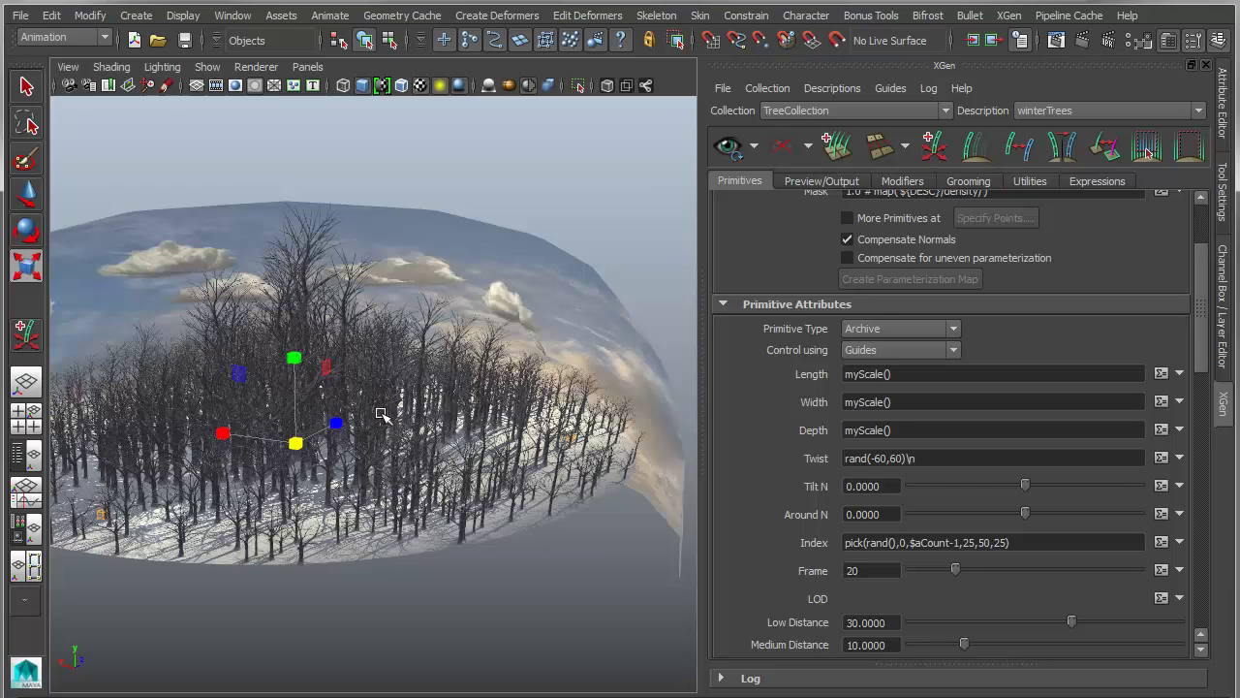
{"action": "left_click_drag", "start_coordinate": [380, 413], "coordinate": [373, 467], "text": "alt"}
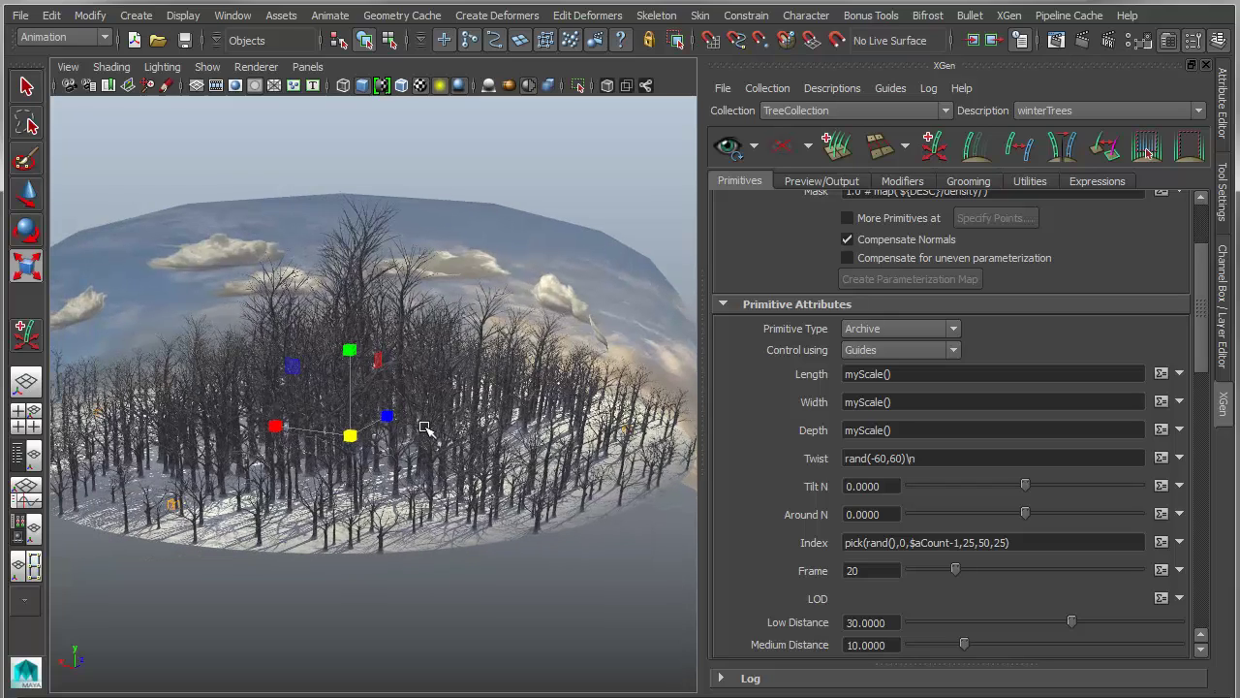
Restore the center guide's former size and refresh the XGen preview.
{"action": "left_click_drag", "start_coordinate": [426, 428], "coordinate": [474, 422], "text": "alt"}
{"action": "left_click", "coordinate": [494, 420]}
{"action": "left_click", "coordinate": [728, 147]}
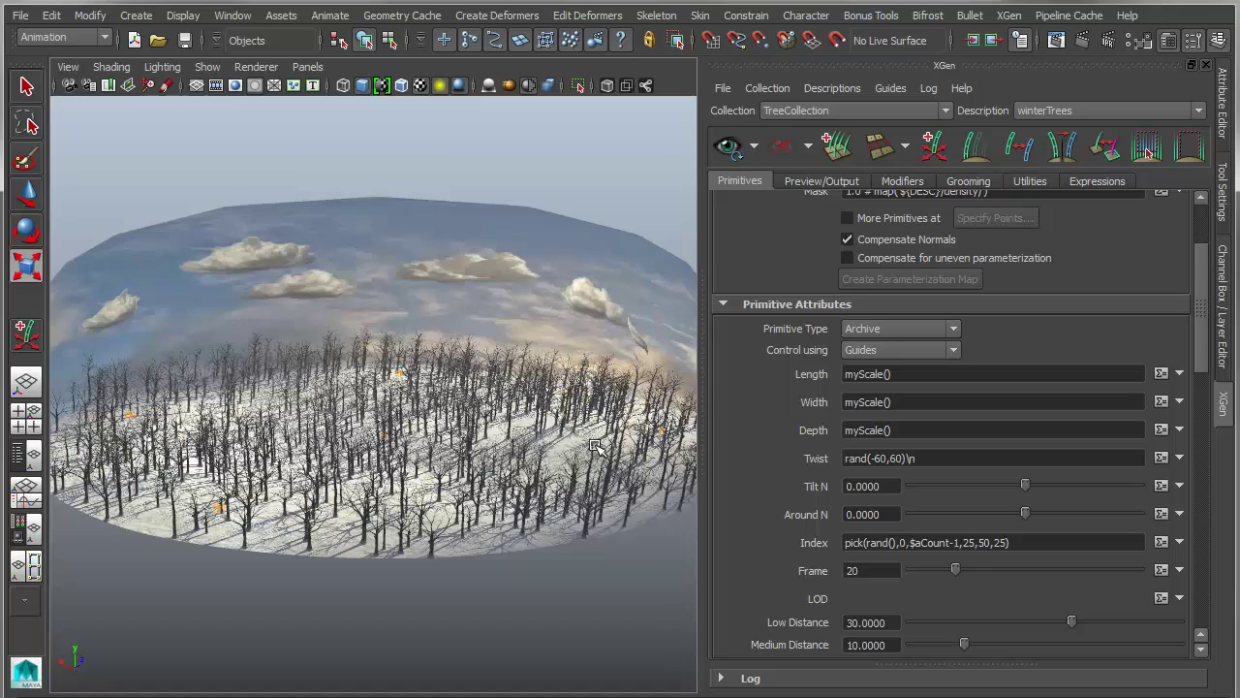
Select the guide near the terrain's right edge and scale it slightly.
{"action": "middle_click_drag", "start_coordinate": [595, 445], "coordinate": [481, 451], "text": "alt"}
{"action": "right_click_drag", "start_coordinate": [481, 450], "coordinate": [602, 471], "text": "alt"}
{"action": "left_click", "coordinate": [616, 496]}
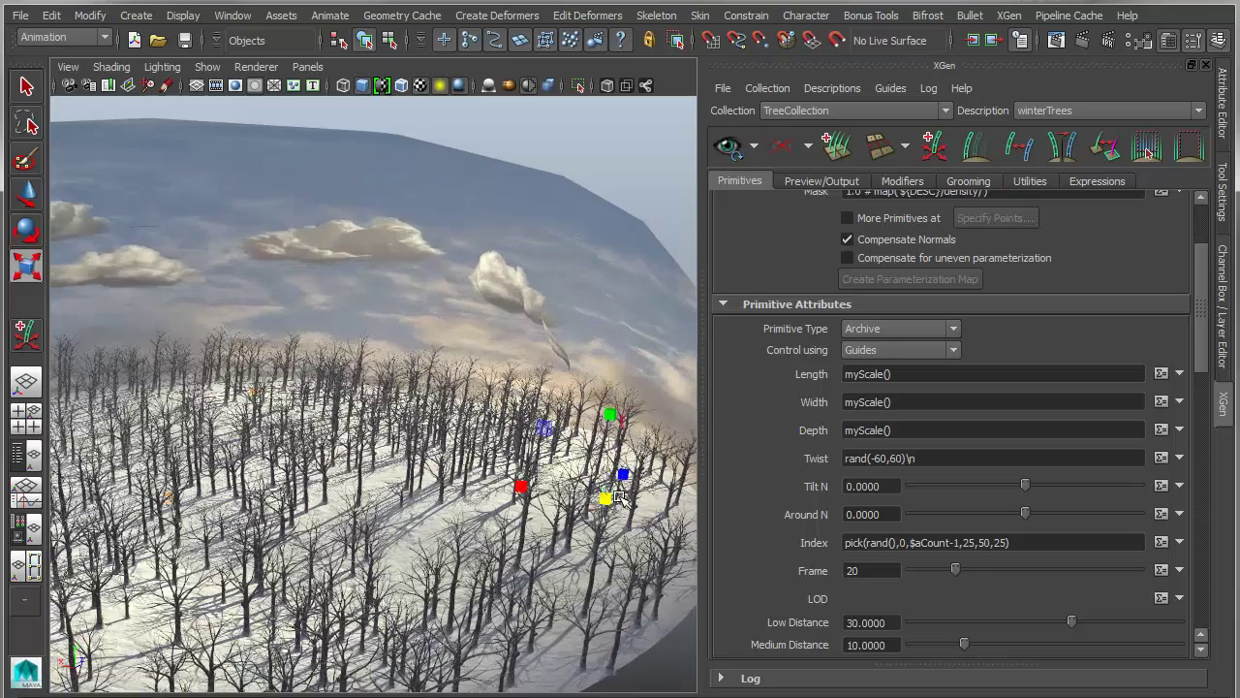
{"action": "left_click_drag", "start_coordinate": [607, 499], "coordinate": [608, 499]}
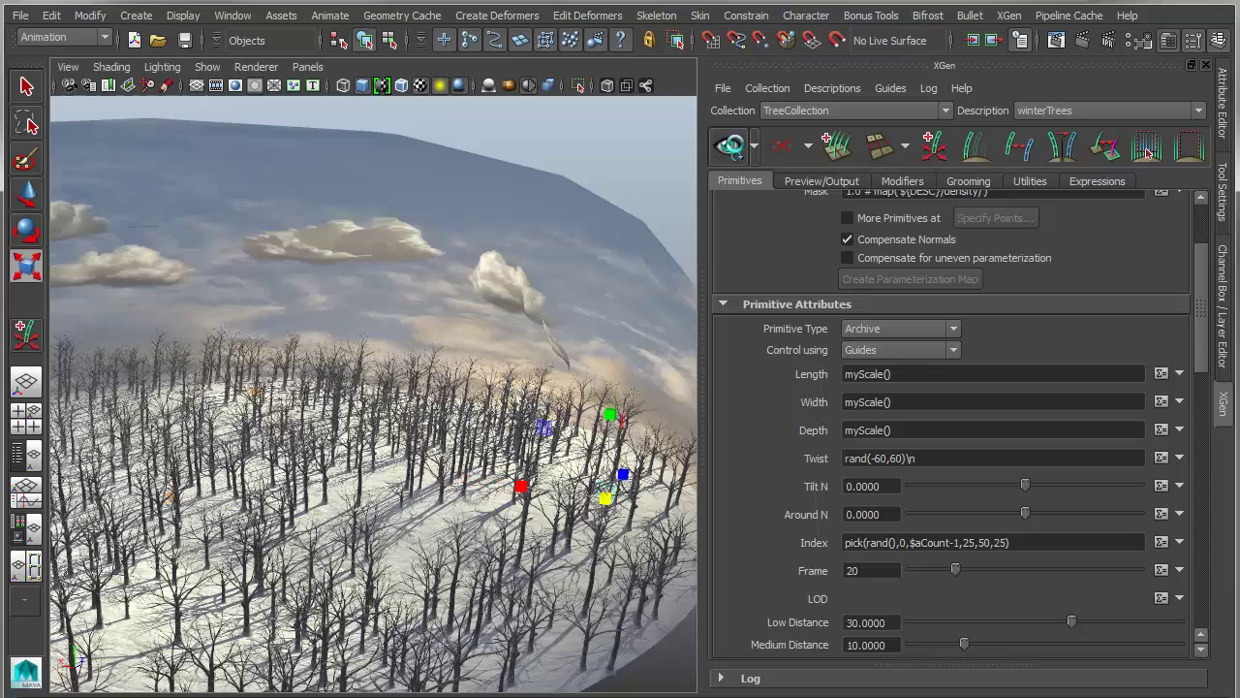
Rotate the guide at the terrain's left edge about its vertical axis and refresh the XGen preview.
{"action": "left_click_drag", "start_coordinate": [96, 483], "coordinate": [359, 449], "text": "alt"}
{"action": "middle_click_drag", "start_coordinate": [358, 448], "coordinate": [403, 421], "text": "alt"}
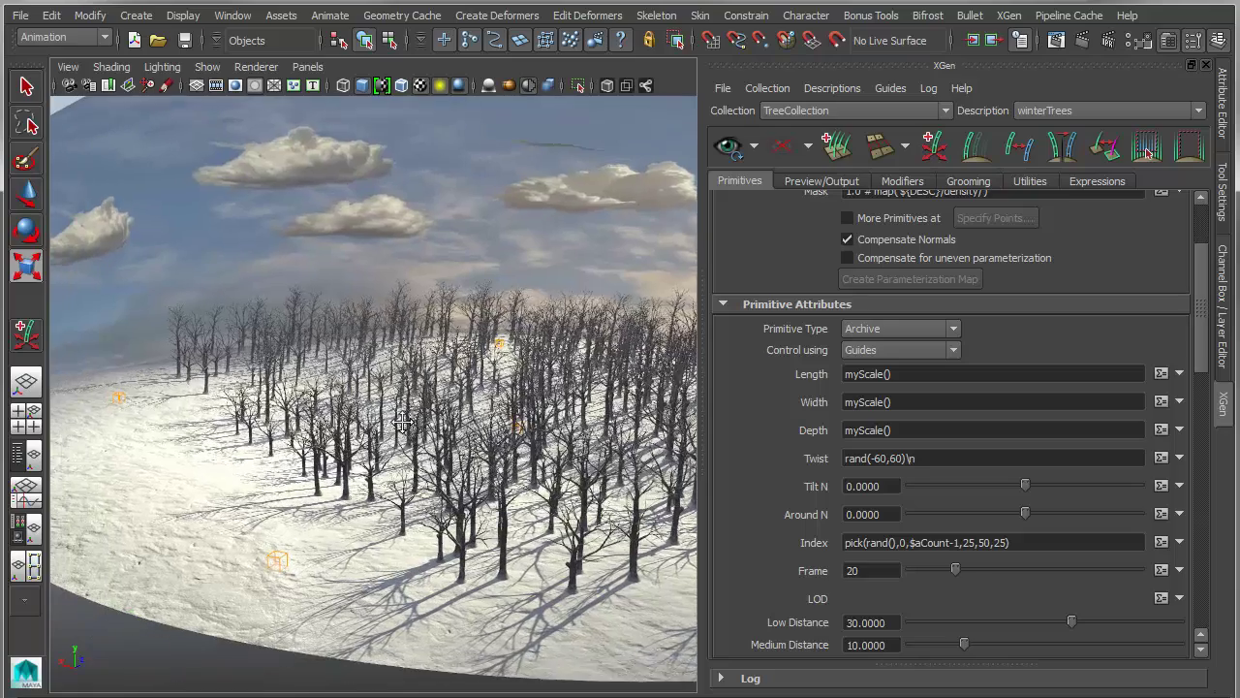
{"action": "left_click_drag", "start_coordinate": [403, 421], "coordinate": [267, 425], "text": "alt"}
{"action": "left_click", "coordinate": [166, 408]}
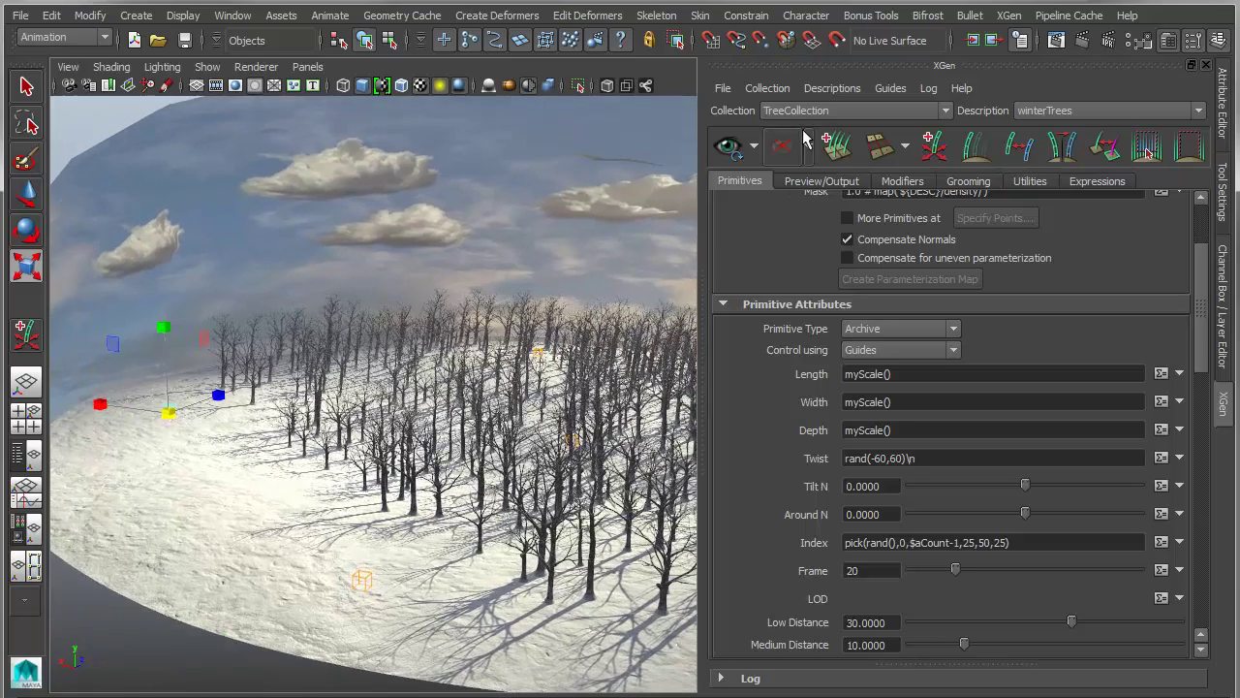
{"action": "key", "text": "e"}
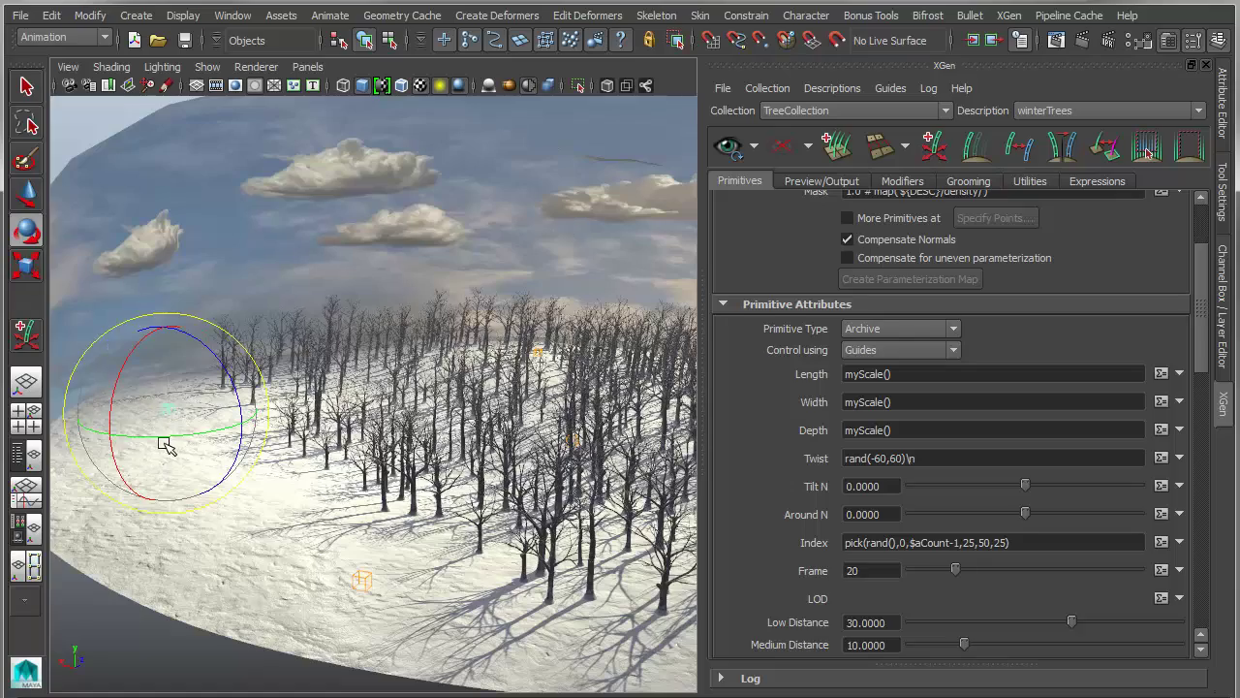
{"action": "left_click_drag", "start_coordinate": [164, 444], "coordinate": [208, 432]}
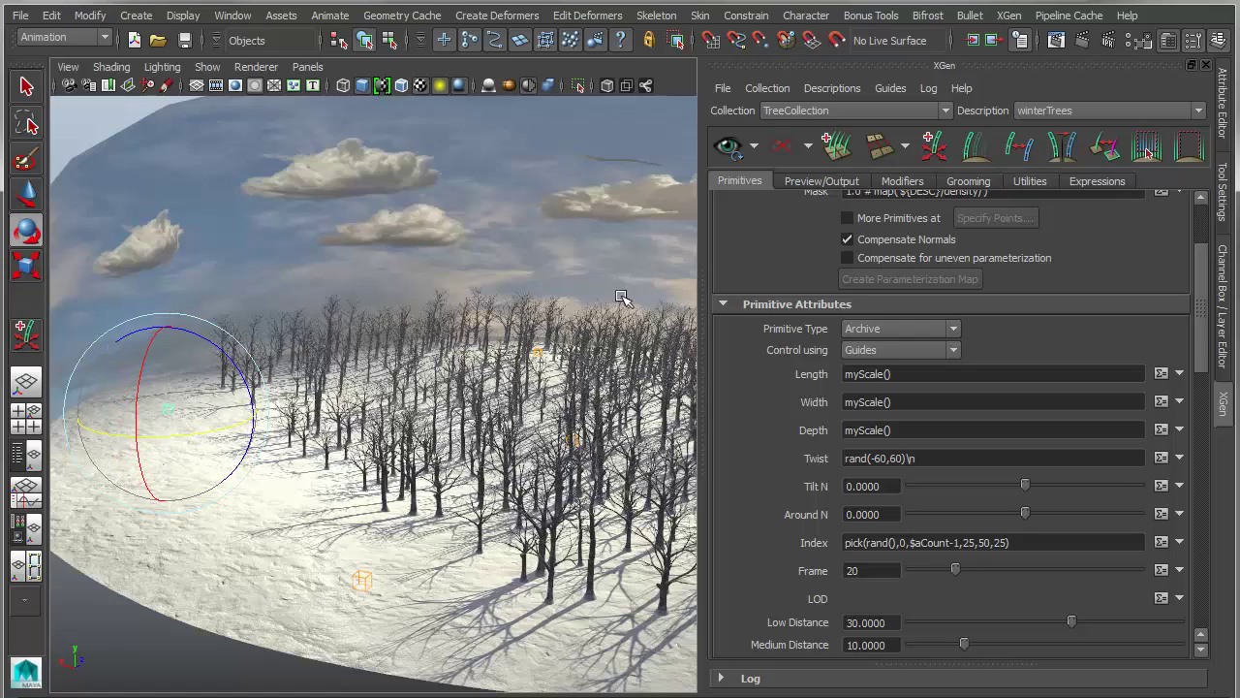
{"action": "left_click", "coordinate": [728, 145]}
{"action": "left_click_drag", "start_coordinate": [452, 469], "coordinate": [388, 446], "text": "alt"}
{"action": "left_click", "coordinate": [729, 145]}
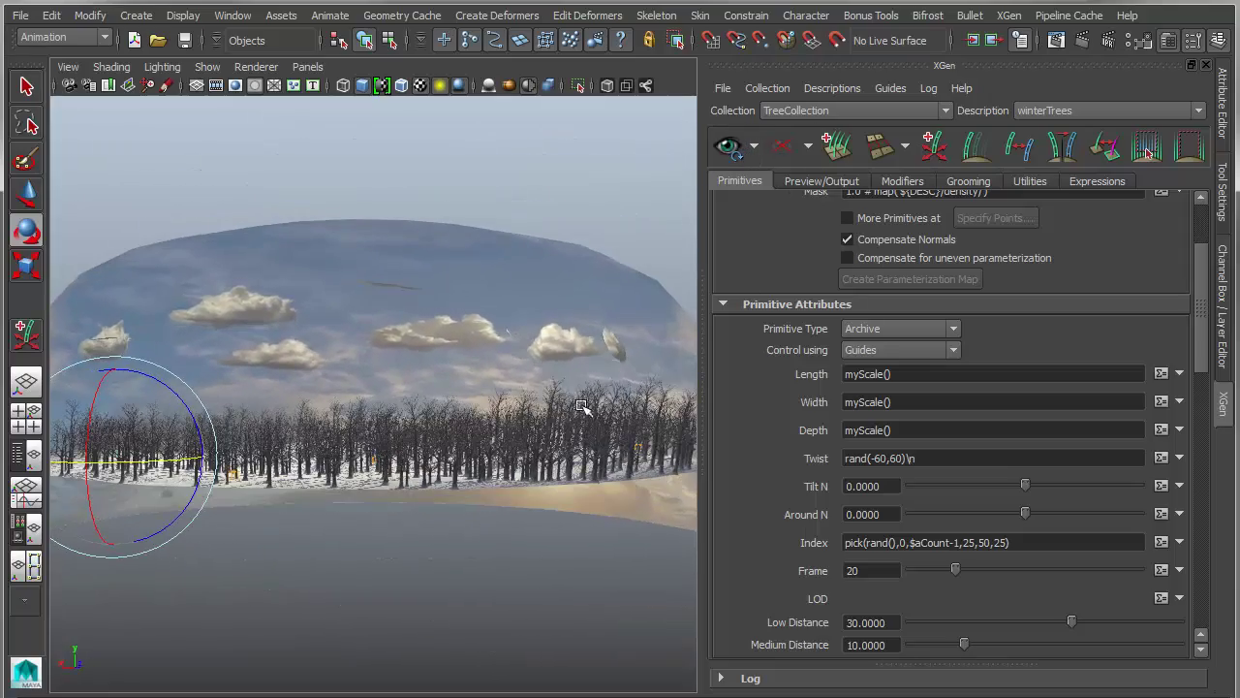
Inspect the forest up close, set myScale to 1.2, and refresh the XGen preview over the wider terrain.
{"action": "left_click_drag", "start_coordinate": [310, 472], "coordinate": [381, 482], "text": "alt"}
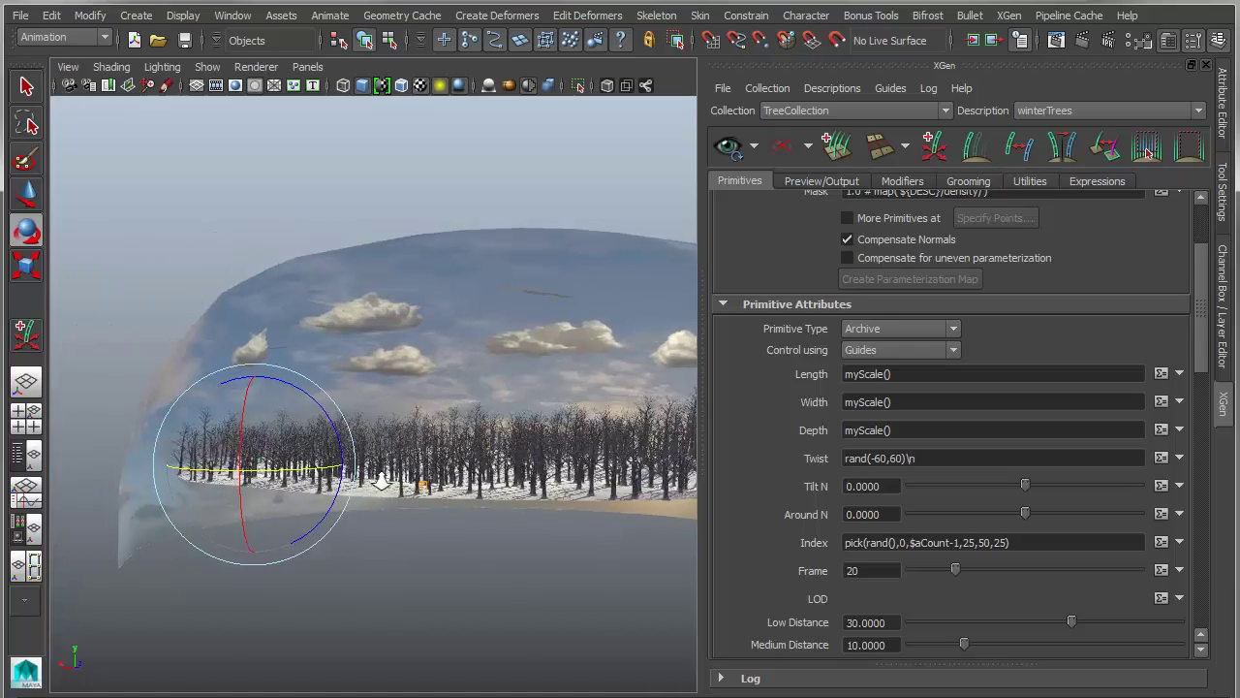
{"action": "right_click_drag", "start_coordinate": [380, 482], "coordinate": [562, 530], "text": "alt"}
{"action": "left_click_drag", "start_coordinate": [191, 508], "coordinate": [306, 457], "text": "alt"}
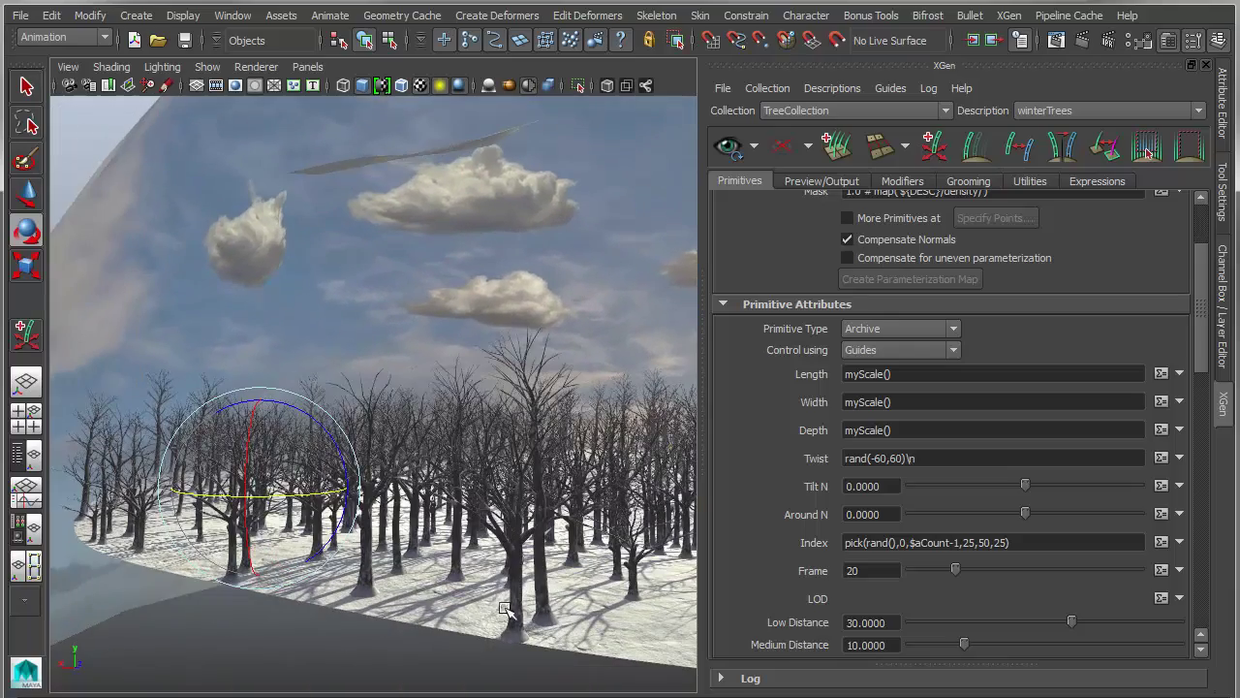
{"action": "left_click_drag", "start_coordinate": [577, 479], "coordinate": [419, 488], "text": "alt"}
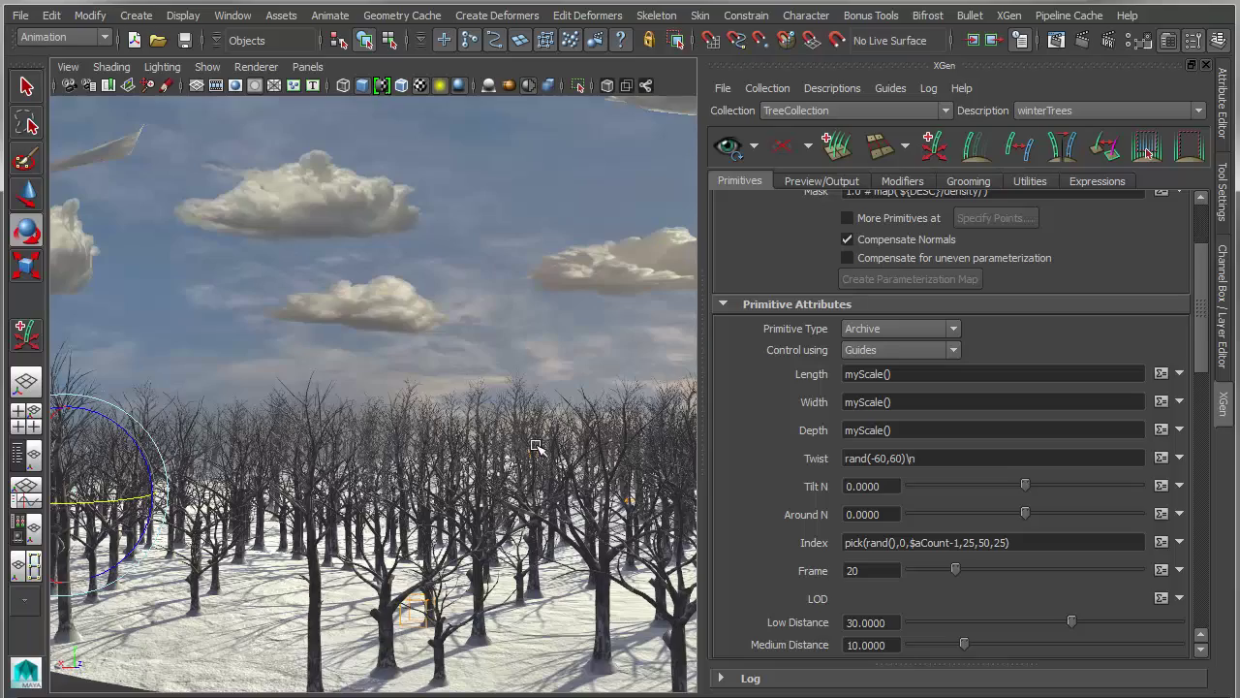
{"action": "left_click_drag", "start_coordinate": [534, 441], "coordinate": [620, 456], "text": "alt"}
{"action": "left_click", "coordinate": [1078, 184]}
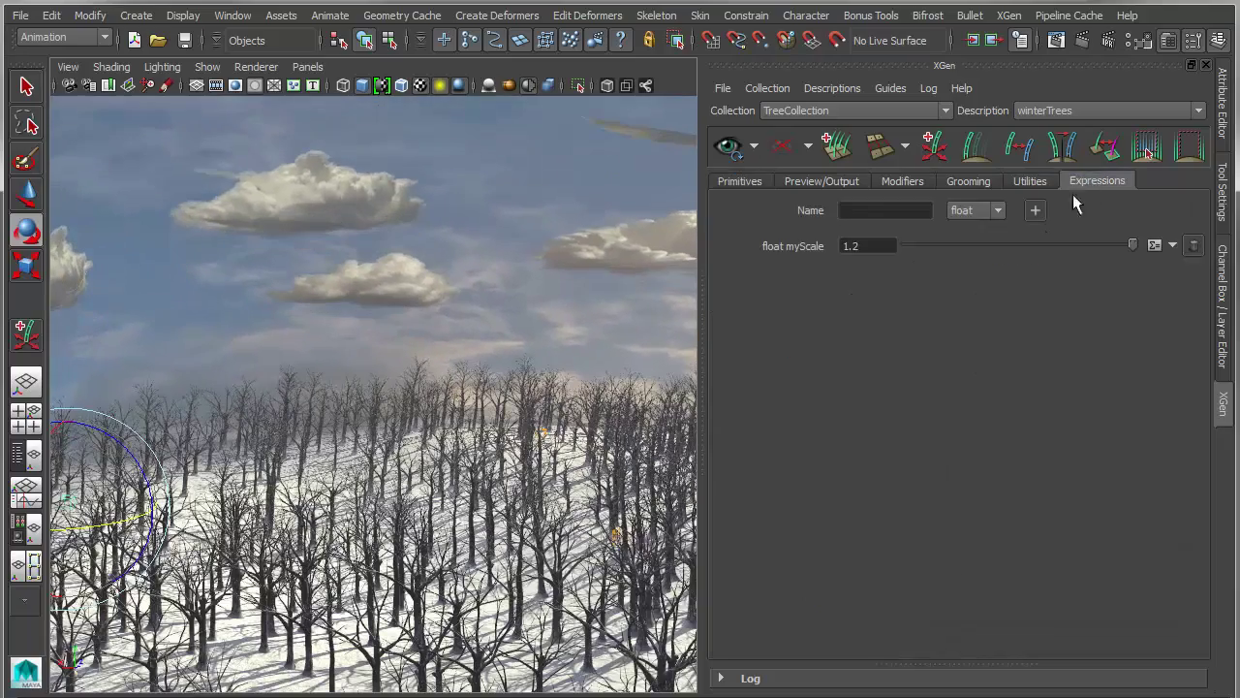
{"action": "mouse_move", "coordinate": [1133, 244]}
{"action": "left_mouse_down"}
{"action": "mouse_move", "coordinate": [1041, 243]}
{"action": "mouse_move", "coordinate": [1132, 244]}
{"action": "left_mouse_up"}
{"action": "left_click_drag", "start_coordinate": [664, 387], "coordinate": [519, 464], "text": "alt"}
{"action": "right_click_drag", "start_coordinate": [518, 463], "coordinate": [460, 463], "text": "alt"}
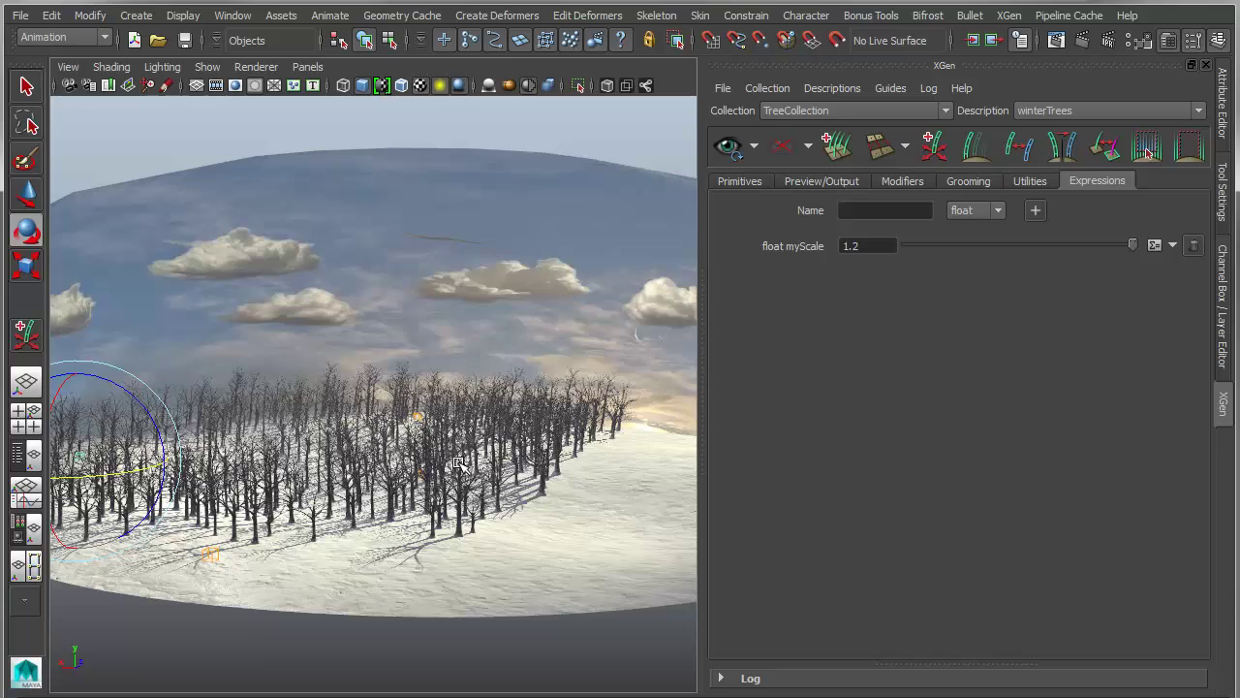
{"action": "left_click", "coordinate": [728, 146]}
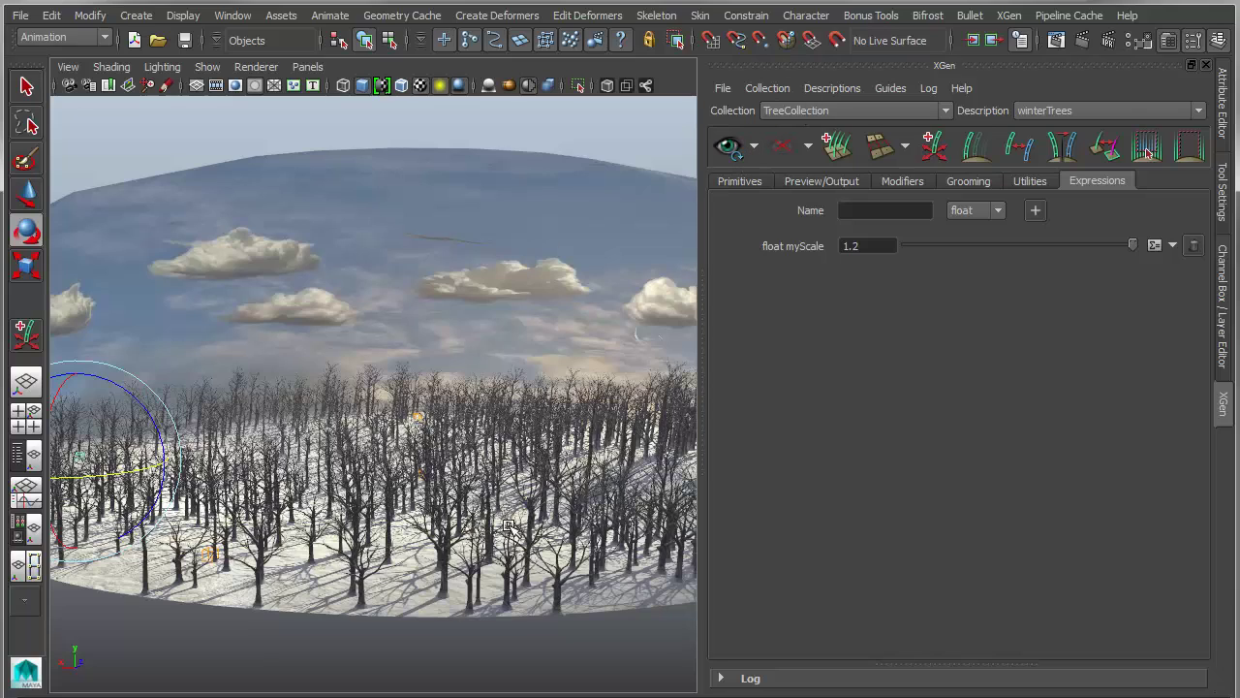
Tilt the guides at the terrain's left and right edges outward and refresh the XGen preview.
{"action": "left_click_drag", "start_coordinate": [411, 570], "coordinate": [444, 492], "text": "alt"}
{"action": "left_click_drag", "start_coordinate": [153, 391], "coordinate": [124, 446]}
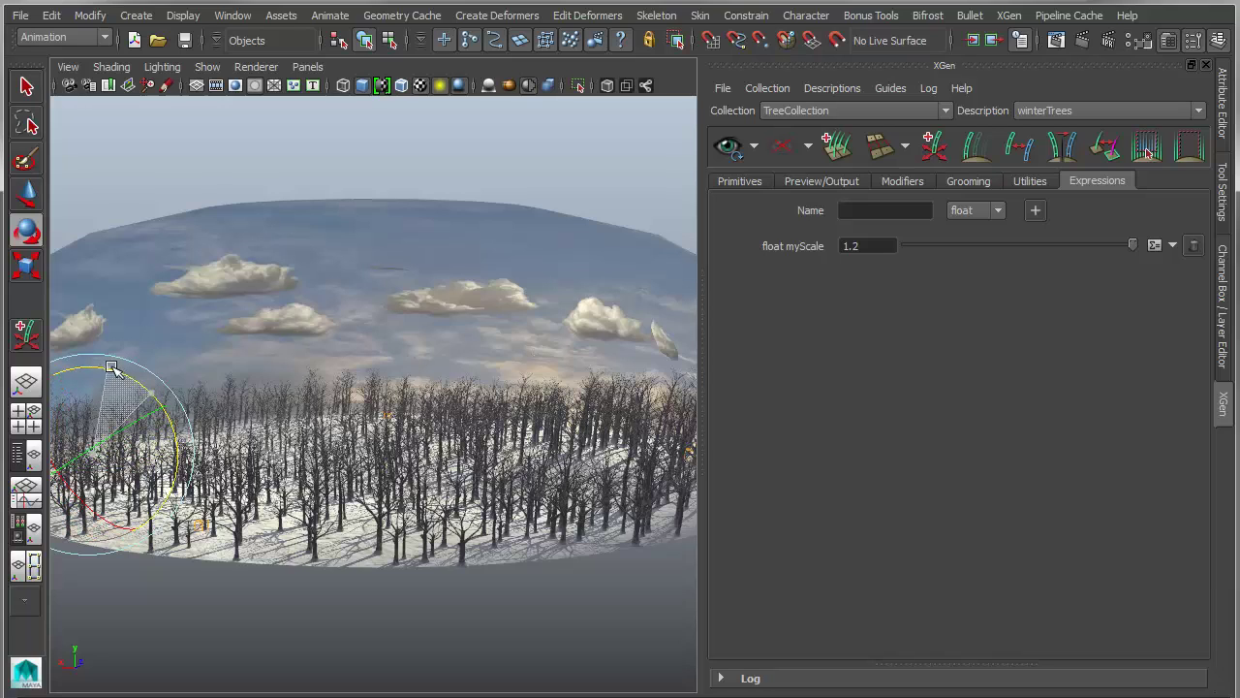
{"action": "left_click", "coordinate": [684, 438]}
{"action": "left_click_drag", "start_coordinate": [659, 370], "coordinate": [697, 387]}
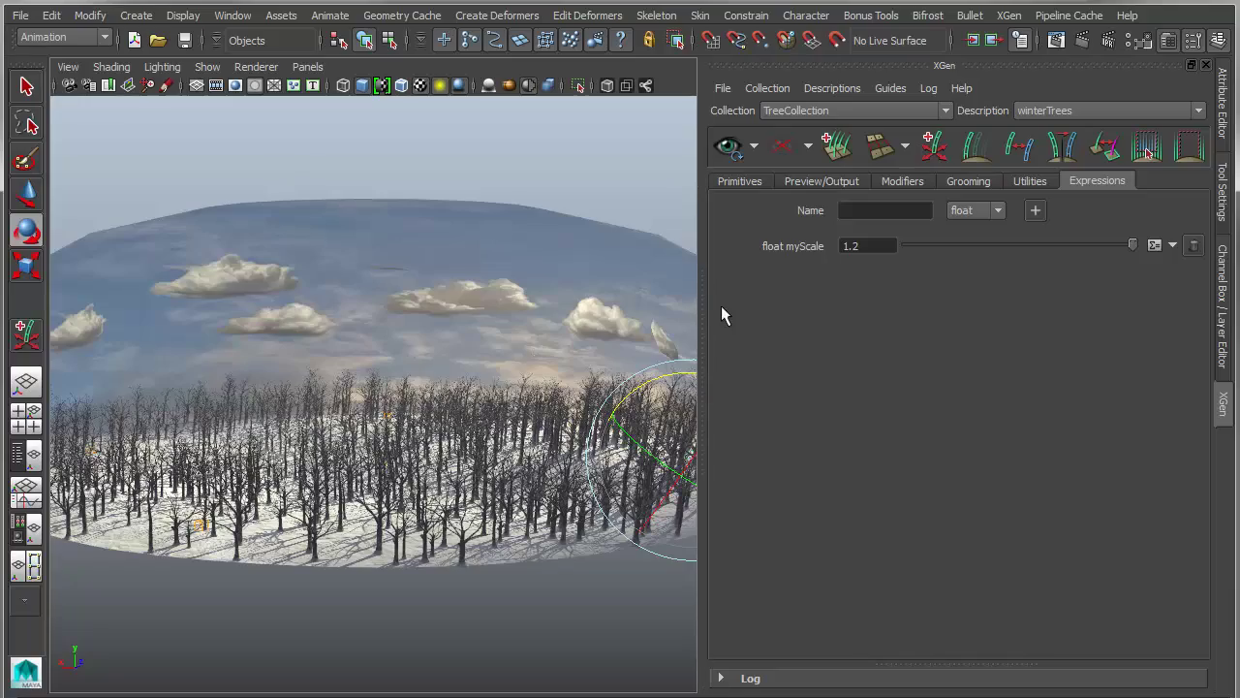
{"action": "left_click", "coordinate": [727, 146]}
Rotate the left-edge guide further outward and inspect the leaning trees at that side of the terrain.
{"action": "left_click_drag", "start_coordinate": [487, 526], "coordinate": [458, 521], "text": "alt"}
{"action": "middle_click_drag", "start_coordinate": [364, 525], "coordinate": [577, 544], "text": "alt"}
{"action": "left_click_drag", "start_coordinate": [577, 545], "coordinate": [242, 507], "text": "alt"}
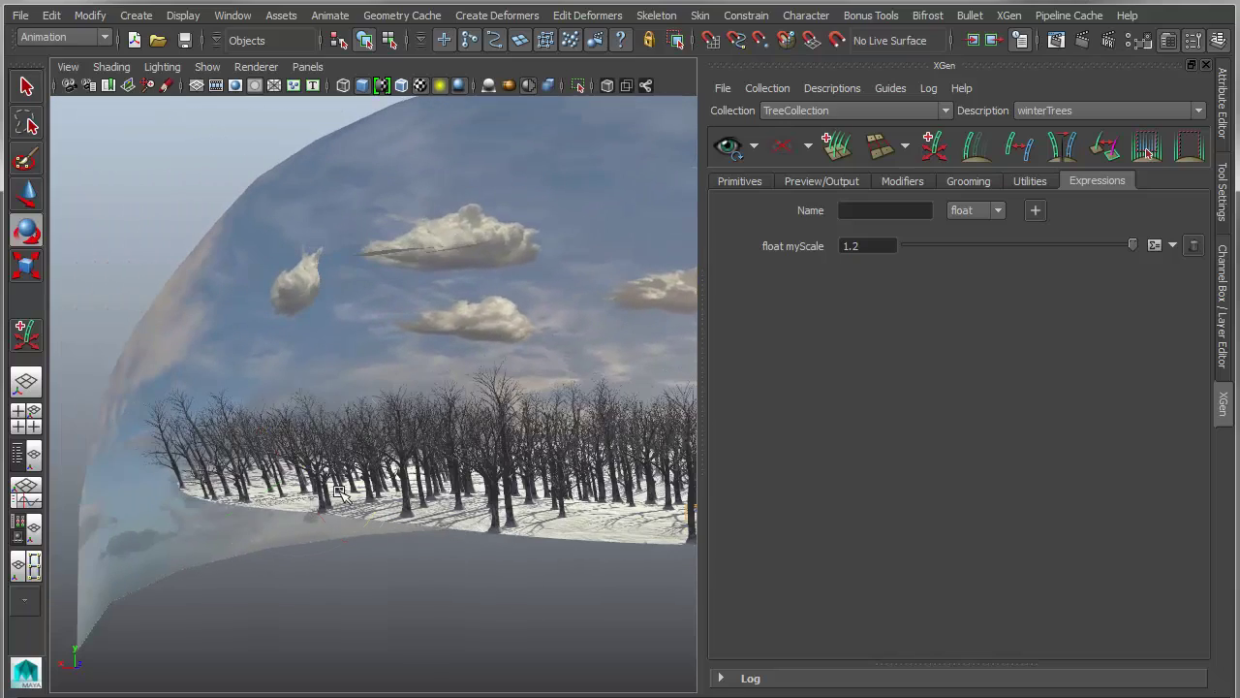
{"action": "key", "text": "e"}
{"action": "left_click_drag", "start_coordinate": [310, 382], "coordinate": [288, 371]}
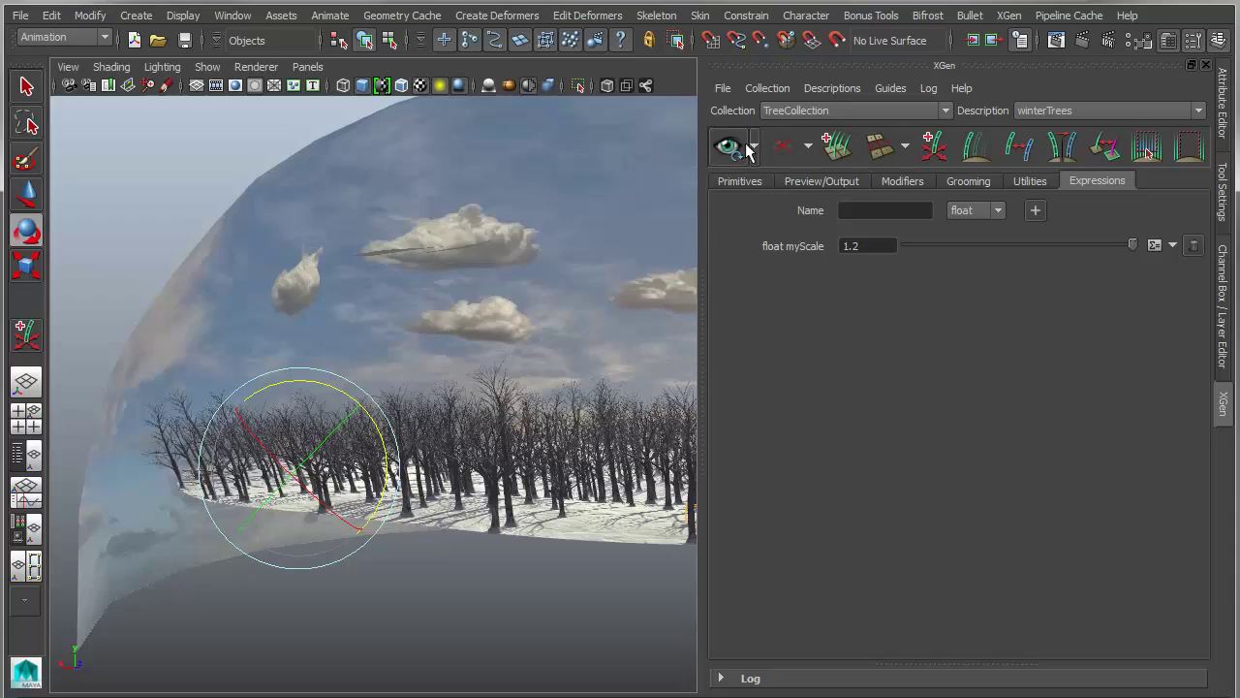
{"action": "left_click_drag", "start_coordinate": [454, 483], "coordinate": [368, 476], "text": "alt"}
{"action": "right_click_drag", "start_coordinate": [552, 499], "coordinate": [500, 501], "text": "alt"}
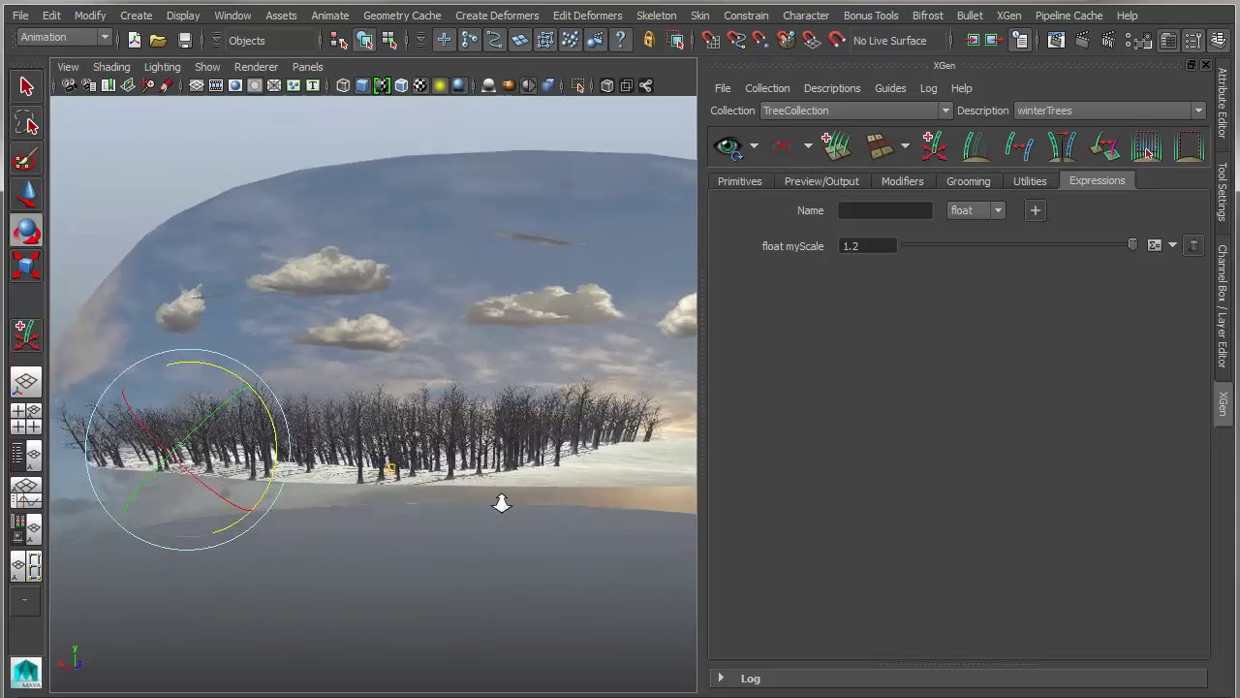
Set Rotate Z to 0 for the guide at the terrain's right edge.
{"action": "middle_click_drag", "start_coordinate": [501, 501], "coordinate": [435, 491], "text": "alt"}
{"action": "left_click_drag", "start_coordinate": [435, 491], "coordinate": [495, 513], "text": "alt"}
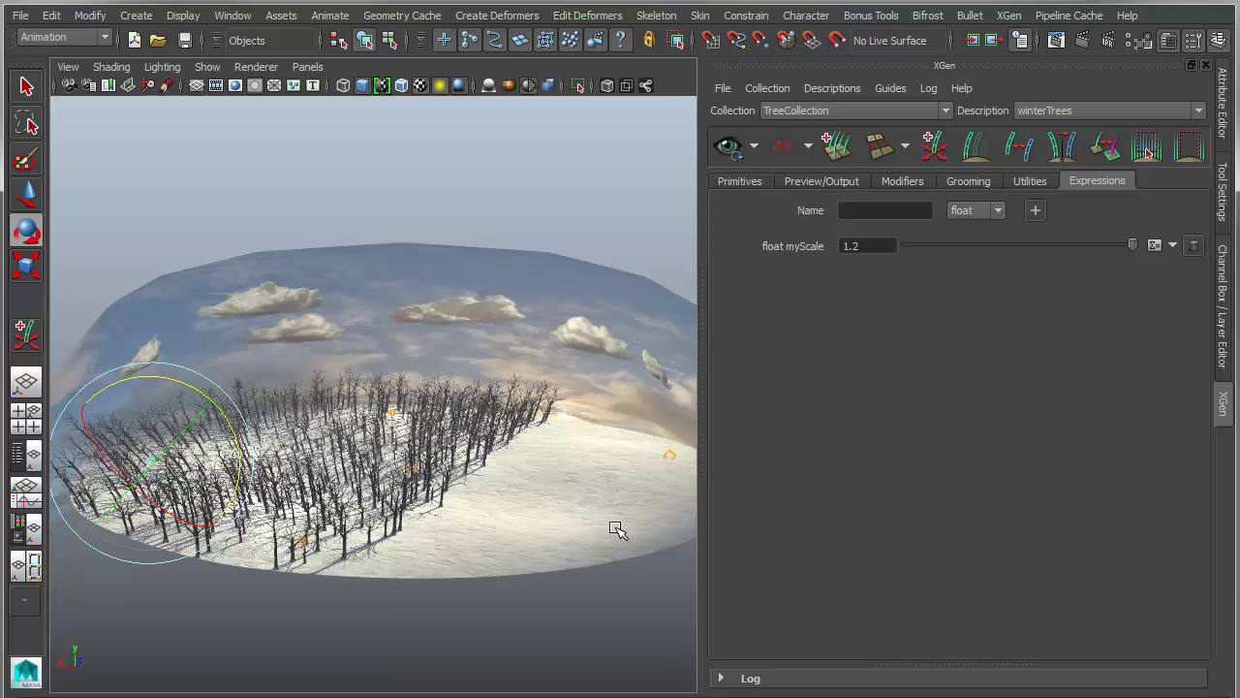
{"action": "left_click", "coordinate": [670, 455]}
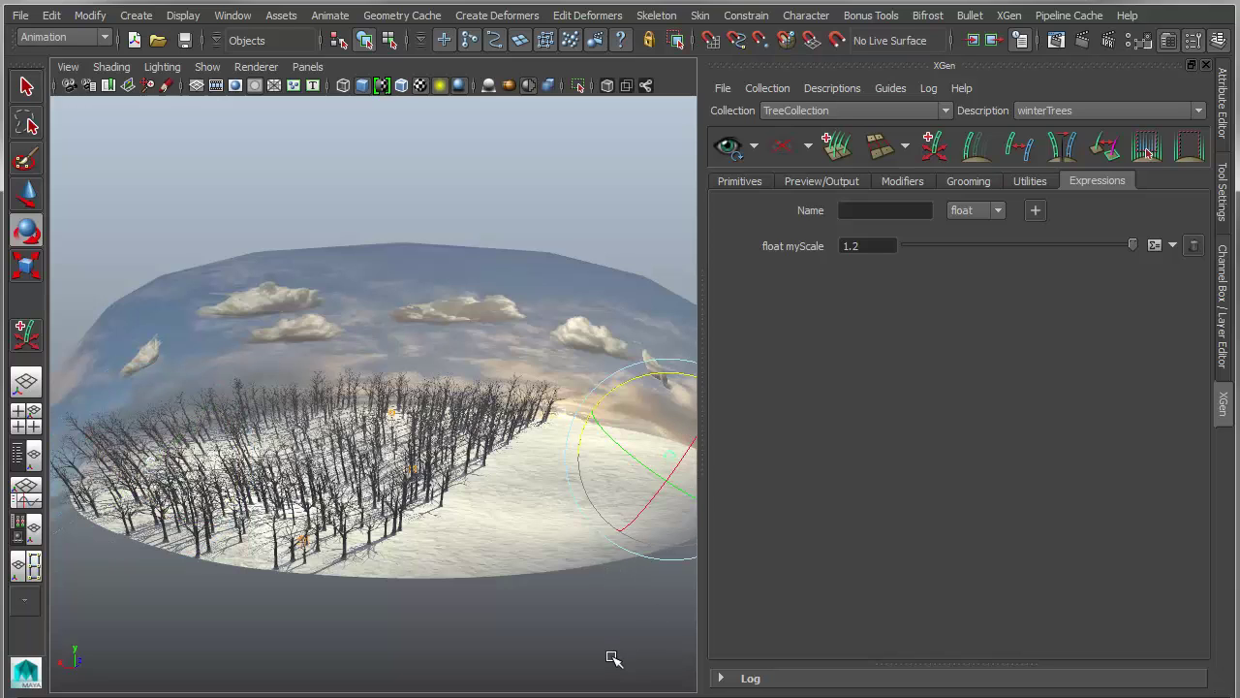
{"action": "left_click", "coordinate": [1222, 287]}
{"action": "double_click", "coordinate": [1149, 221]}
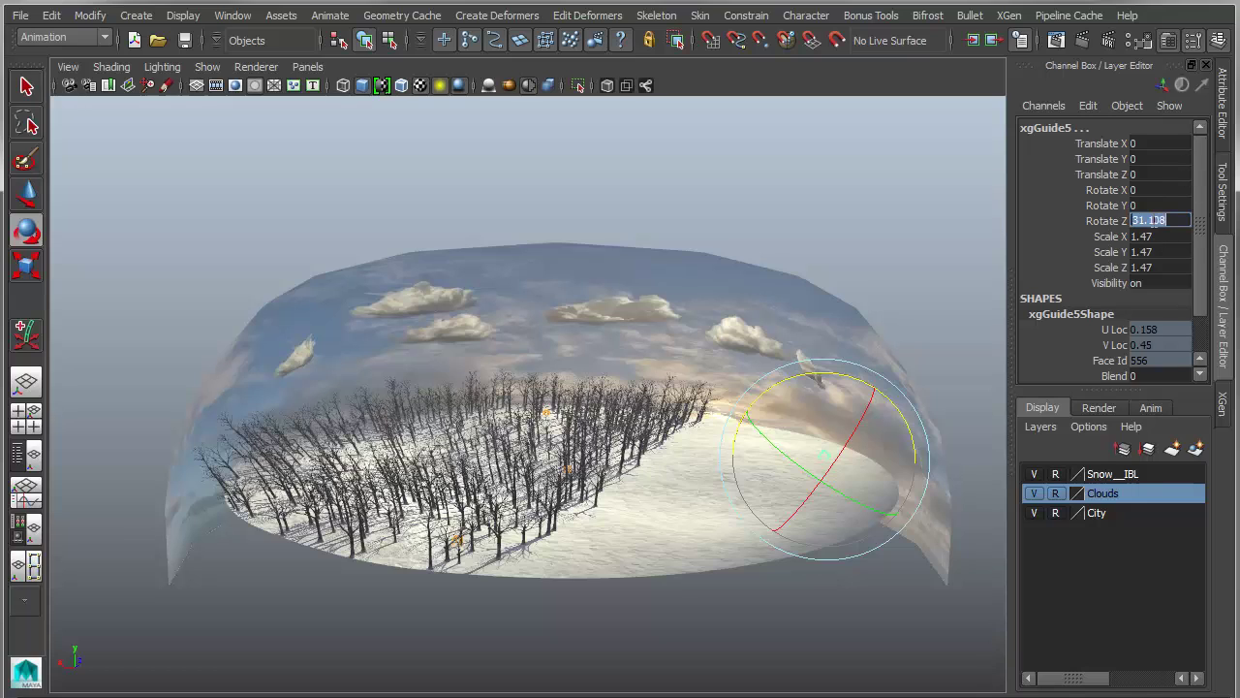
{"action": "type", "text": "0"}
{"action": "key", "text": "Return"}
Reset the rotation of the guide at the terrain's left edge to 0 and refresh the XGen preview.
{"action": "left_click_drag", "start_coordinate": [181, 357], "coordinate": [295, 538]}
{"action": "left_click_drag", "start_coordinate": [1169, 190], "coordinate": [1168, 204]}
{"action": "type", "text": "0"}
{"action": "key", "text": "Return"}
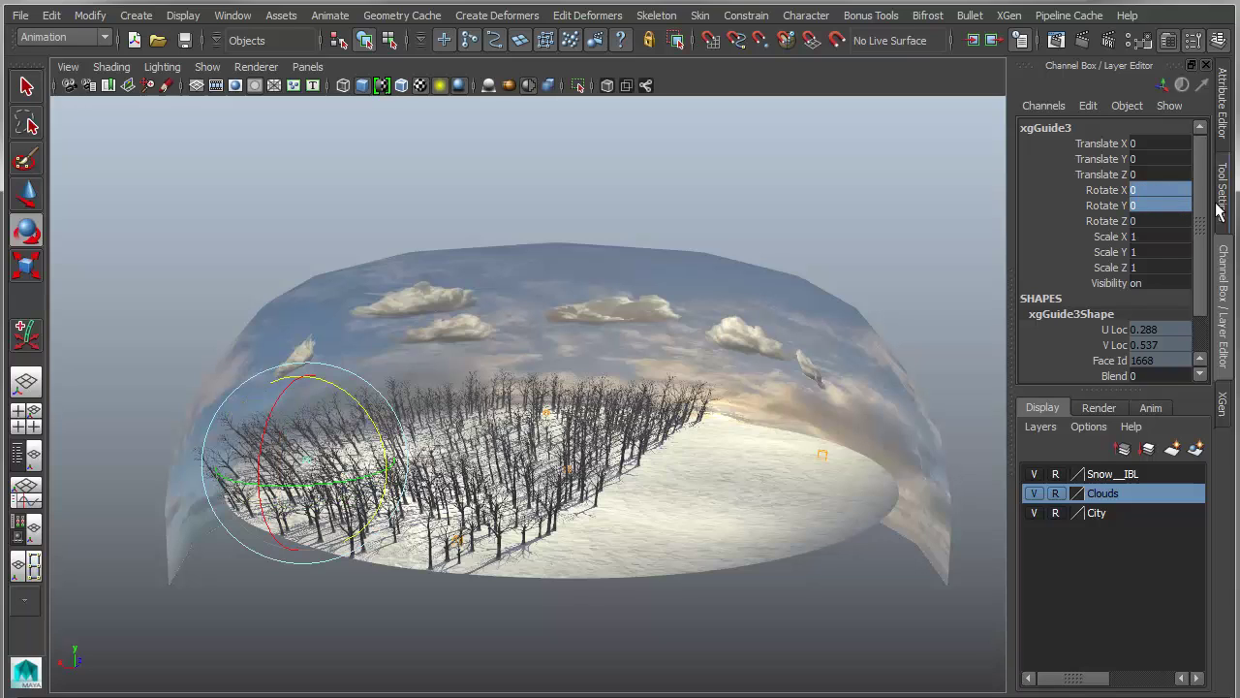
{"action": "left_click", "coordinate": [1222, 402]}
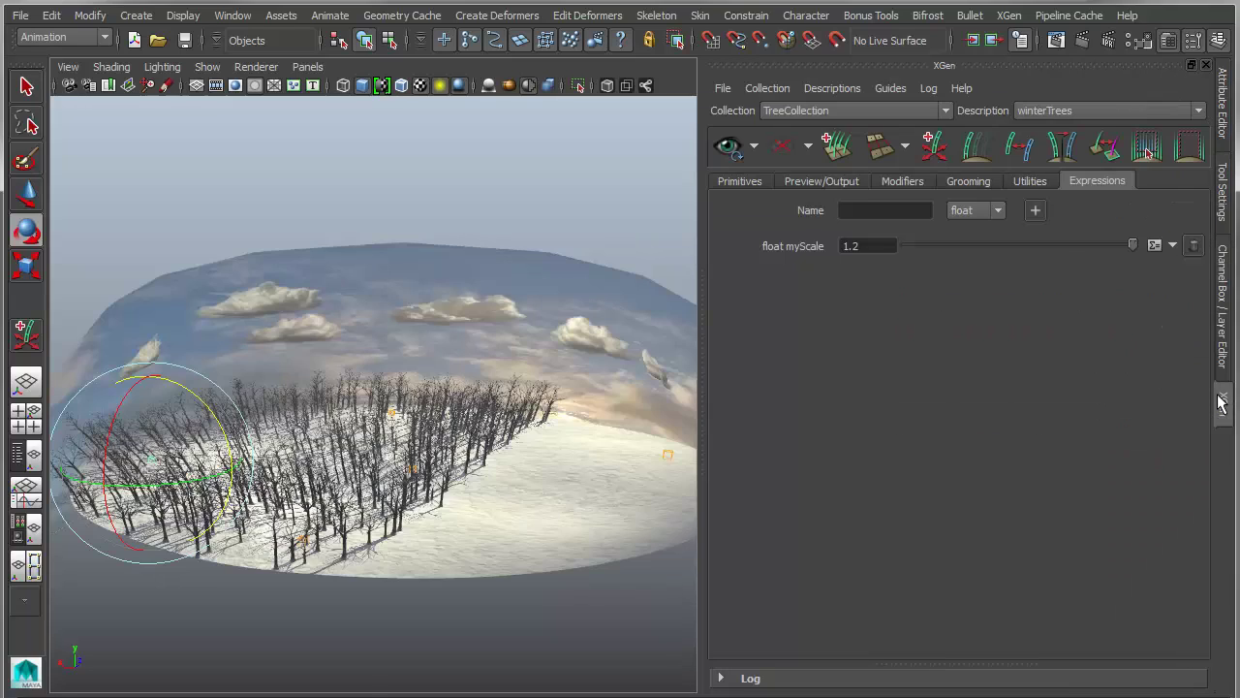
{"action": "left_click_drag", "start_coordinate": [390, 387], "coordinate": [341, 559], "text": "alt"}
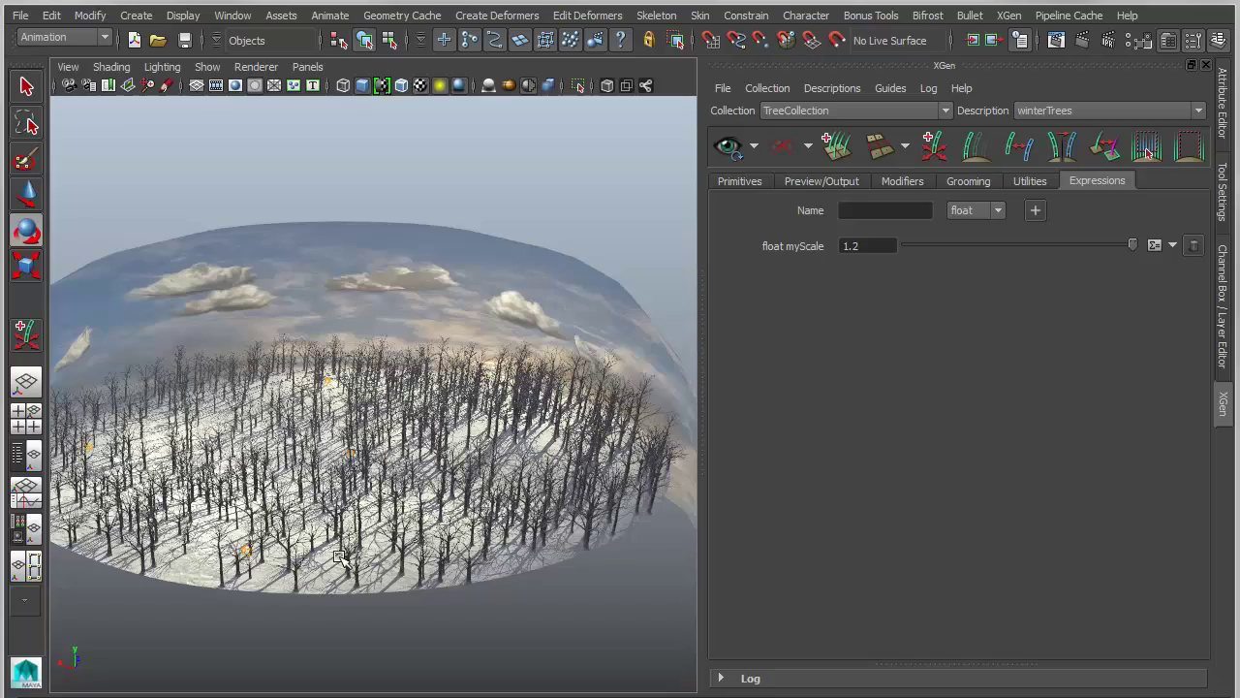
Select a vertex on the far side of the snowy terrain for moving, using soft selection with a widened falloff.
{"action": "left_click_drag", "start_coordinate": [361, 475], "coordinate": [367, 377], "text": "alt"}
{"action": "right_click_drag", "start_coordinate": [366, 378], "coordinate": [583, 513], "text": "alt"}
{"action": "left_click", "coordinate": [631, 484]}
{"action": "left_click_drag", "start_coordinate": [615, 541], "coordinate": [385, 506], "text": "alt"}
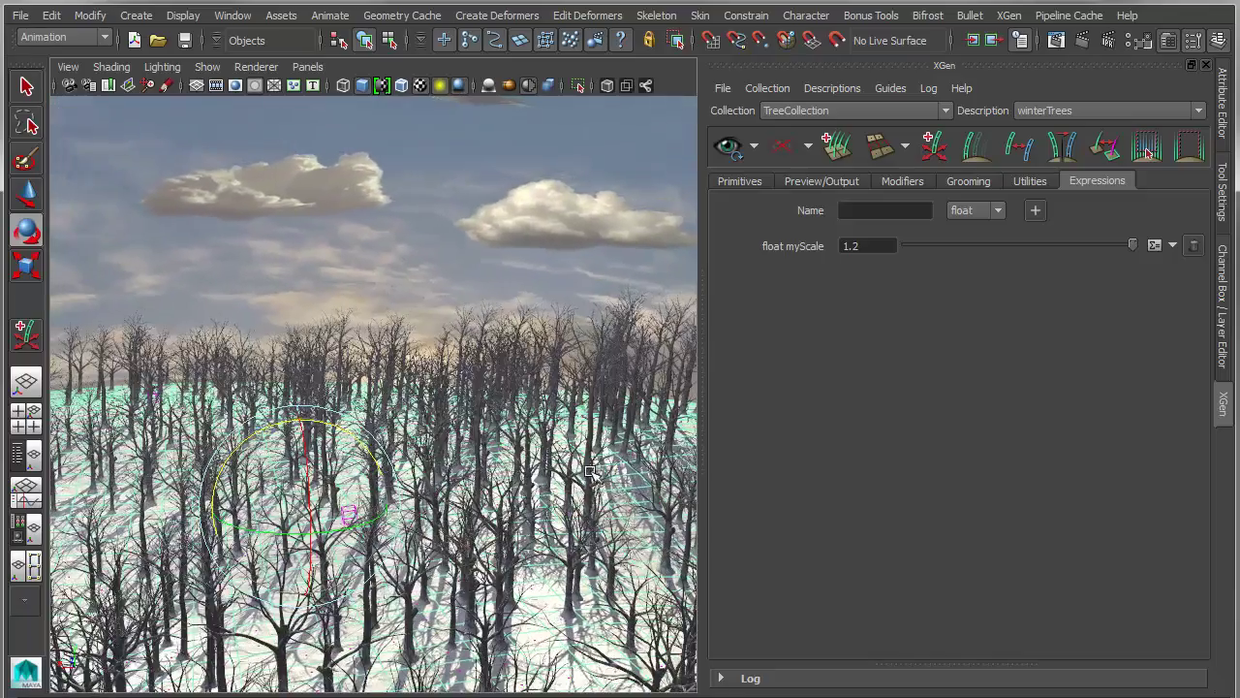
{"action": "left_click", "coordinate": [421, 426]}
{"action": "left_click", "coordinate": [566, 442]}
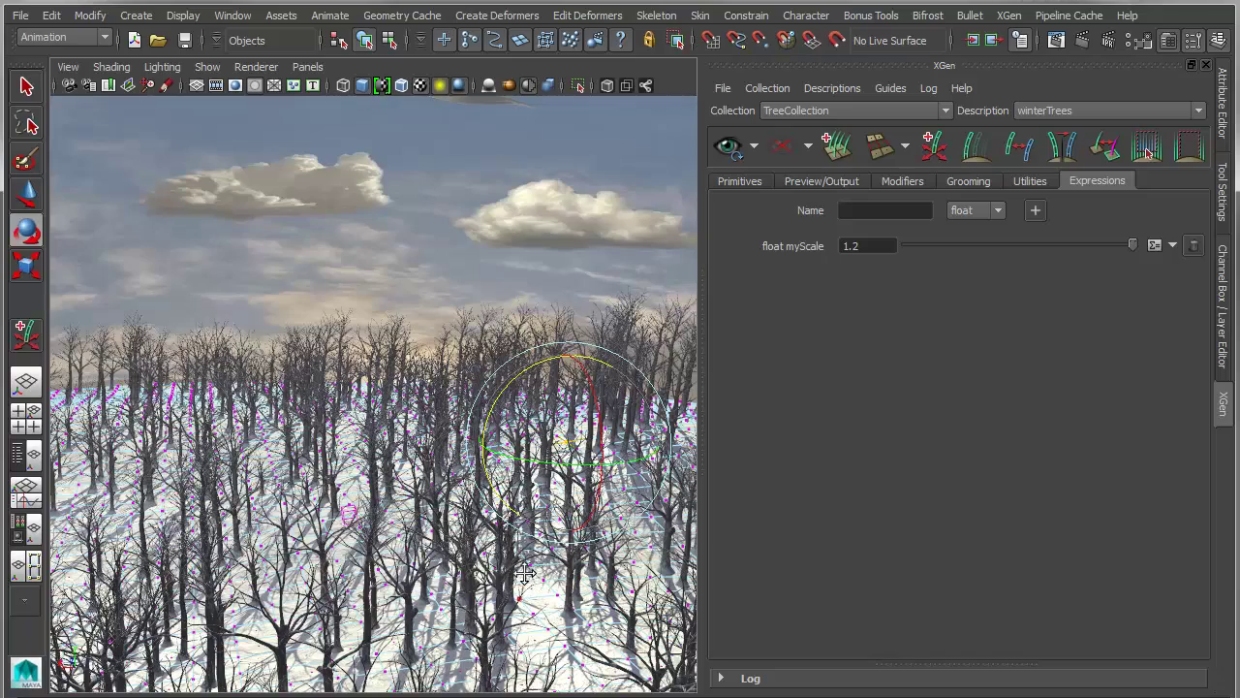
{"action": "key", "text": "w"}
{"action": "key", "text": "b"}
{"action": "left_click_drag", "start_coordinate": [520, 498], "coordinate": [776, 478]}
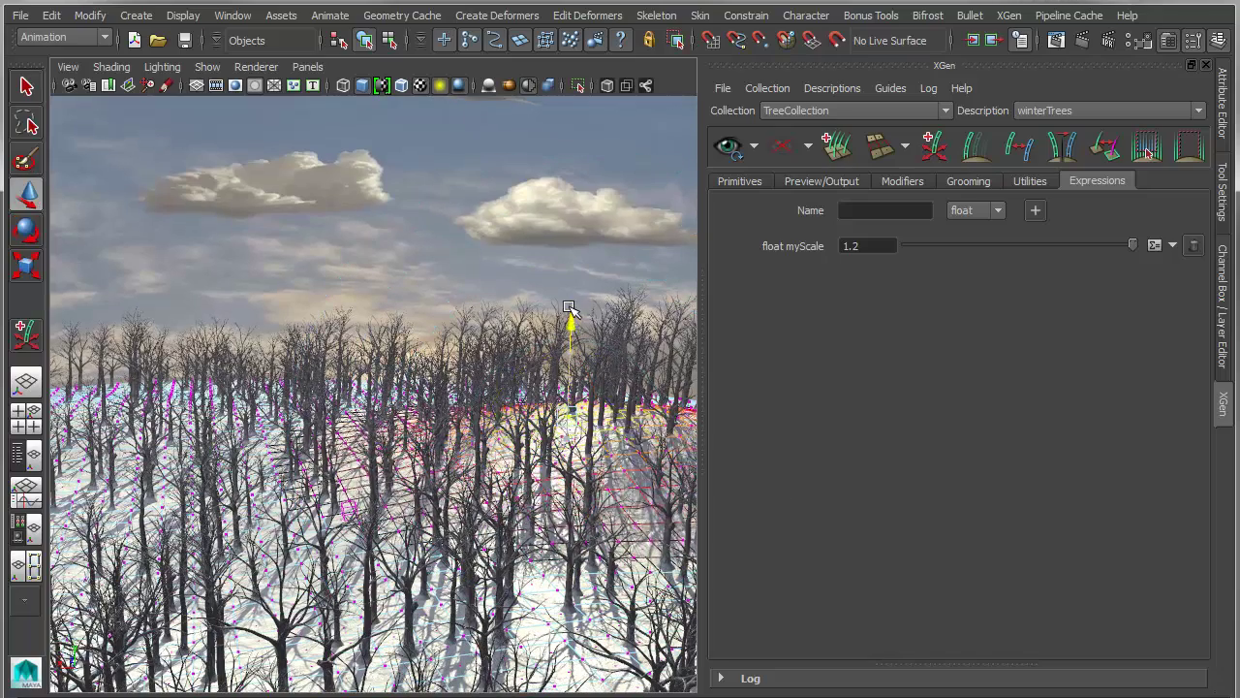
Raise the soft-selected terrain area into a low hill and refresh the XGen preview.
{"action": "left_click_drag", "start_coordinate": [570, 308], "coordinate": [571, 267]}
{"action": "right_click_drag", "start_coordinate": [552, 570], "coordinate": [514, 570], "text": "alt"}
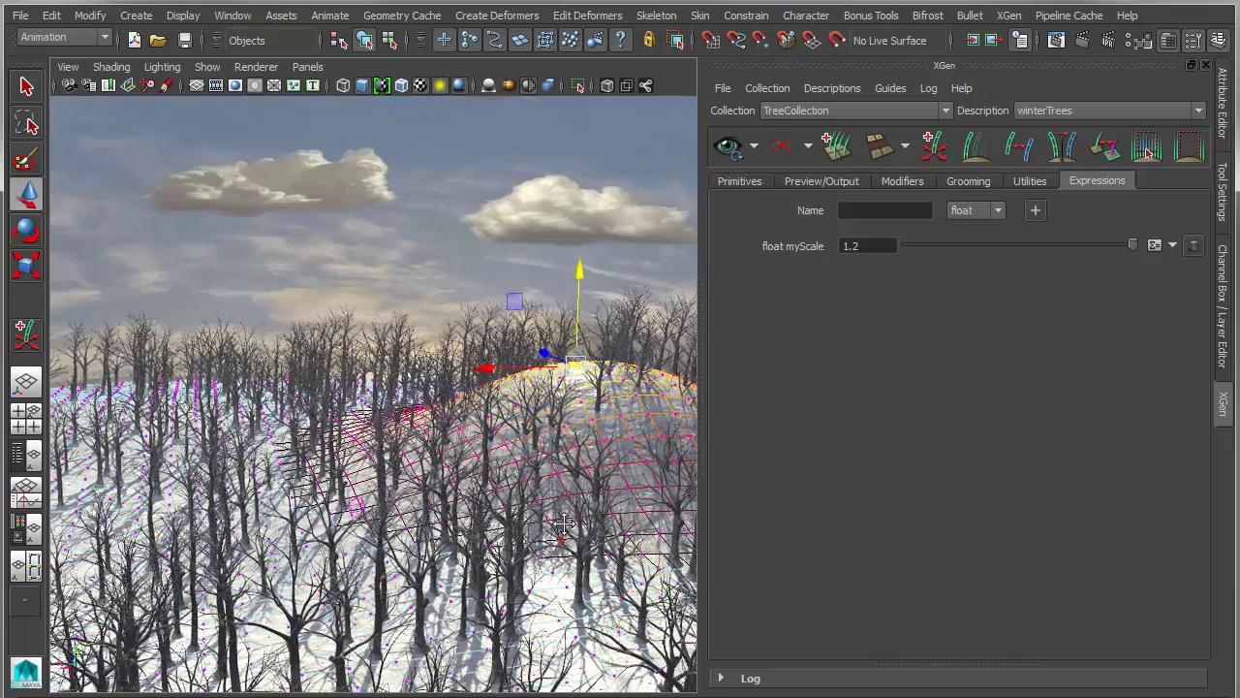
{"action": "middle_click_drag", "start_coordinate": [513, 569], "coordinate": [512, 542], "text": "alt"}
{"action": "left_click", "coordinate": [731, 147]}
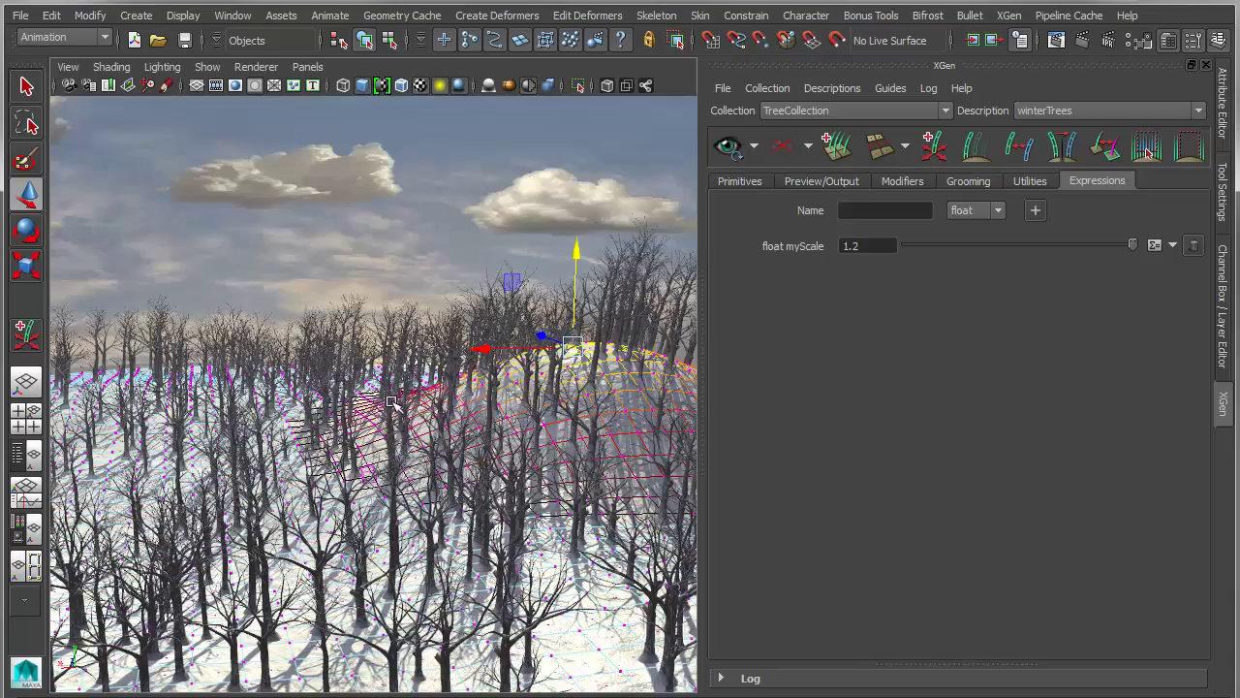
Pull the hill up much higher and refresh the XGen preview to reseat the trees.
{"action": "left_click_drag", "start_coordinate": [392, 403], "coordinate": [310, 397], "text": "alt"}
{"action": "left_click_drag", "start_coordinate": [521, 250], "coordinate": [521, 161]}
{"action": "left_click", "coordinate": [728, 146]}
{"action": "left_click_drag", "start_coordinate": [478, 500], "coordinate": [499, 415], "text": "alt"}
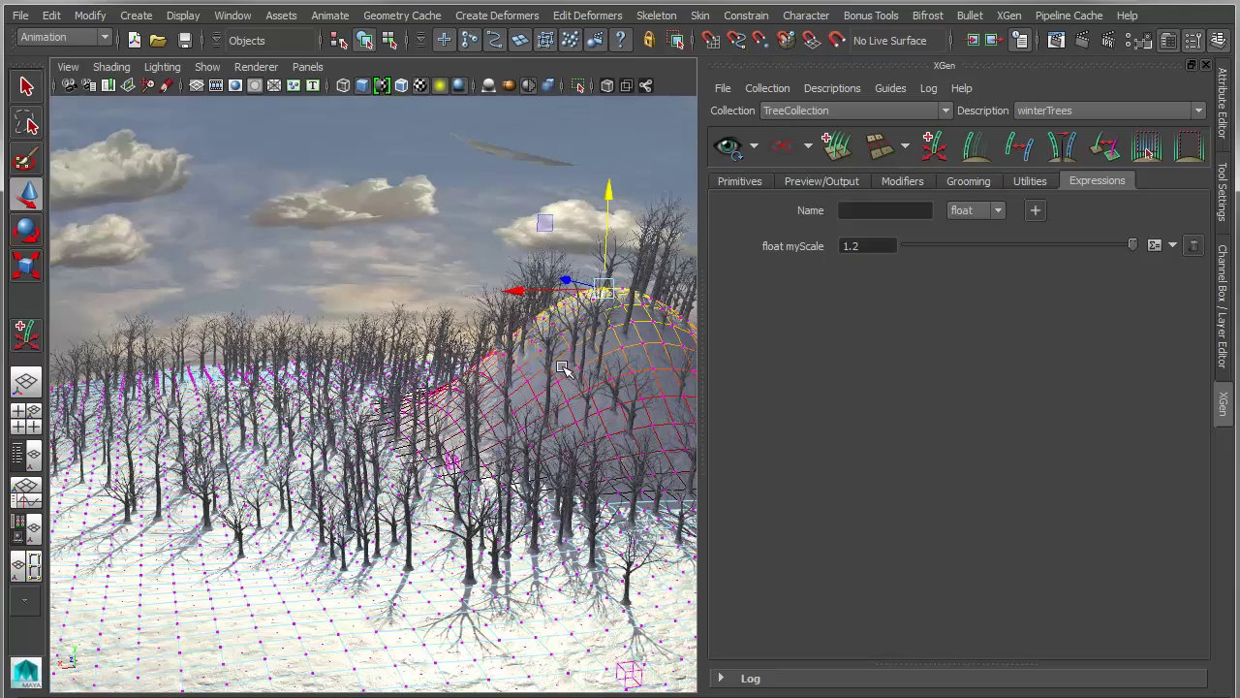
Undo both height changes to the terrain, refresh the XGen preview, and leave vertex editing.
{"action": "key", "text": "ctrl+z"}
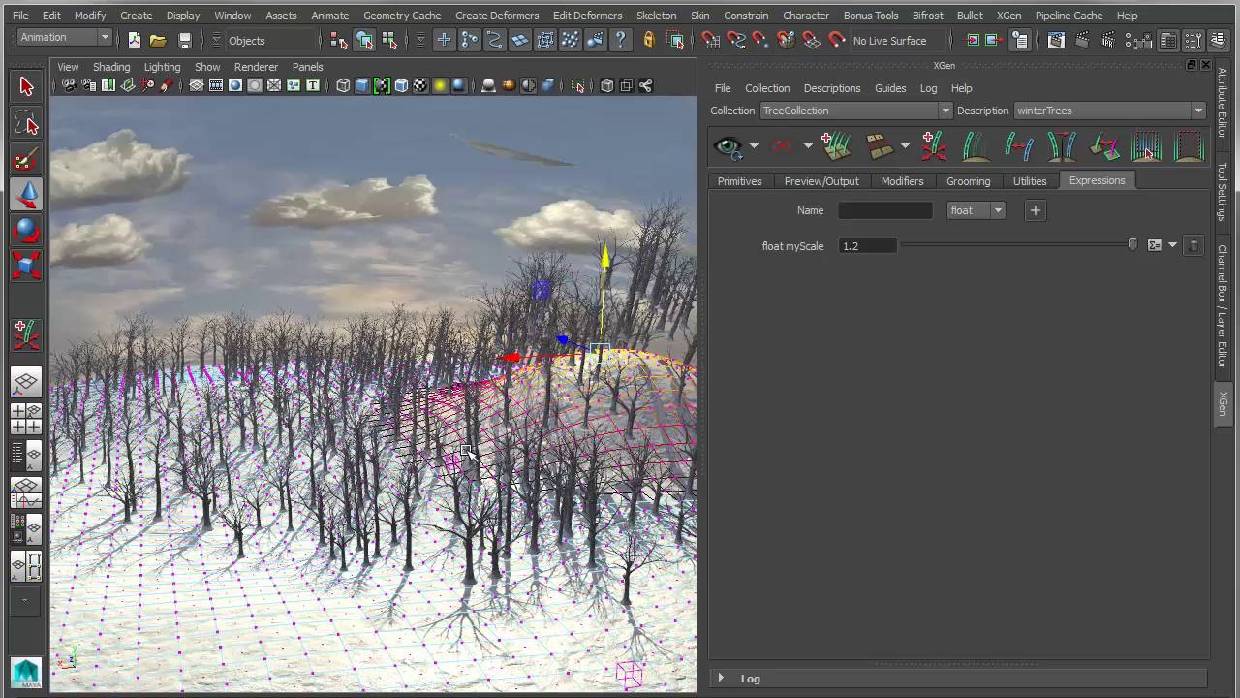
{"action": "key", "text": "ctrl+z"}
{"action": "left_click_drag", "start_coordinate": [424, 494], "coordinate": [361, 493], "text": "alt"}
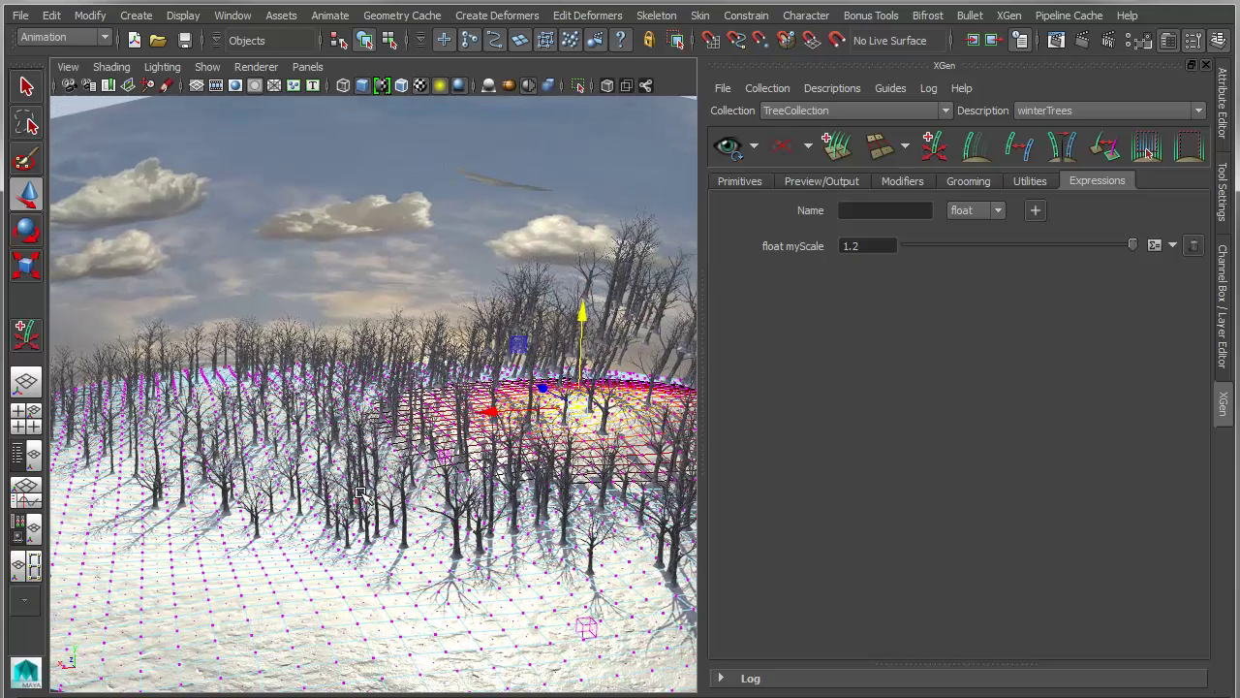
{"action": "left_click", "coordinate": [728, 146]}
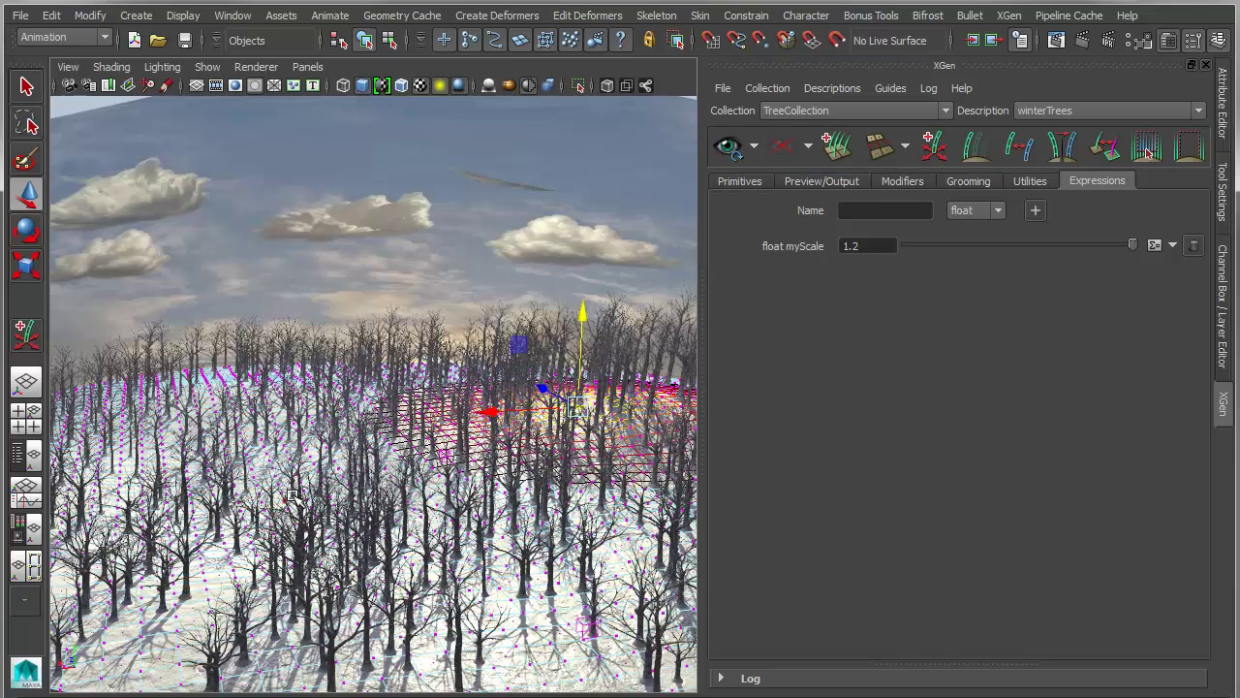
{"action": "left_click", "coordinate": [333, 439]}
Try a tree Density of 0.365 in the generator attributes, then restore it to 0.05.
{"action": "right_click_drag", "start_coordinate": [475, 444], "coordinate": [360, 480], "text": "alt"}
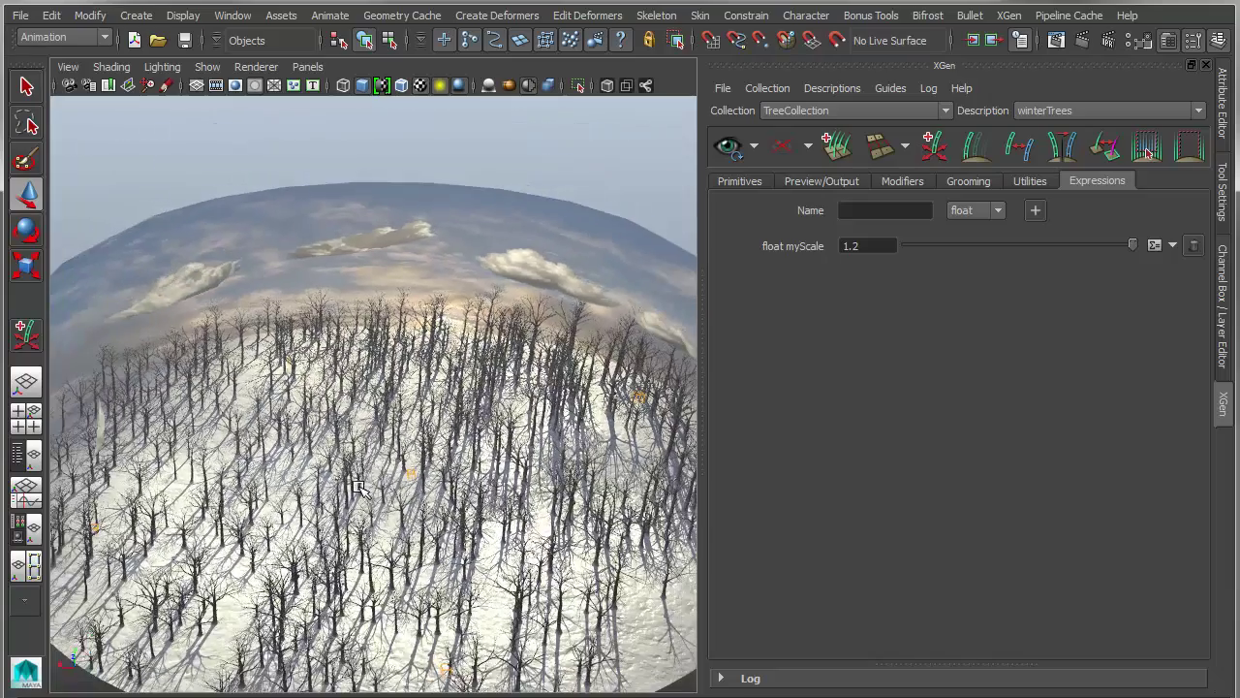
{"action": "middle_click_drag", "start_coordinate": [359, 473], "coordinate": [357, 450], "text": "alt"}
{"action": "right_click_drag", "start_coordinate": [357, 448], "coordinate": [414, 475], "text": "alt"}
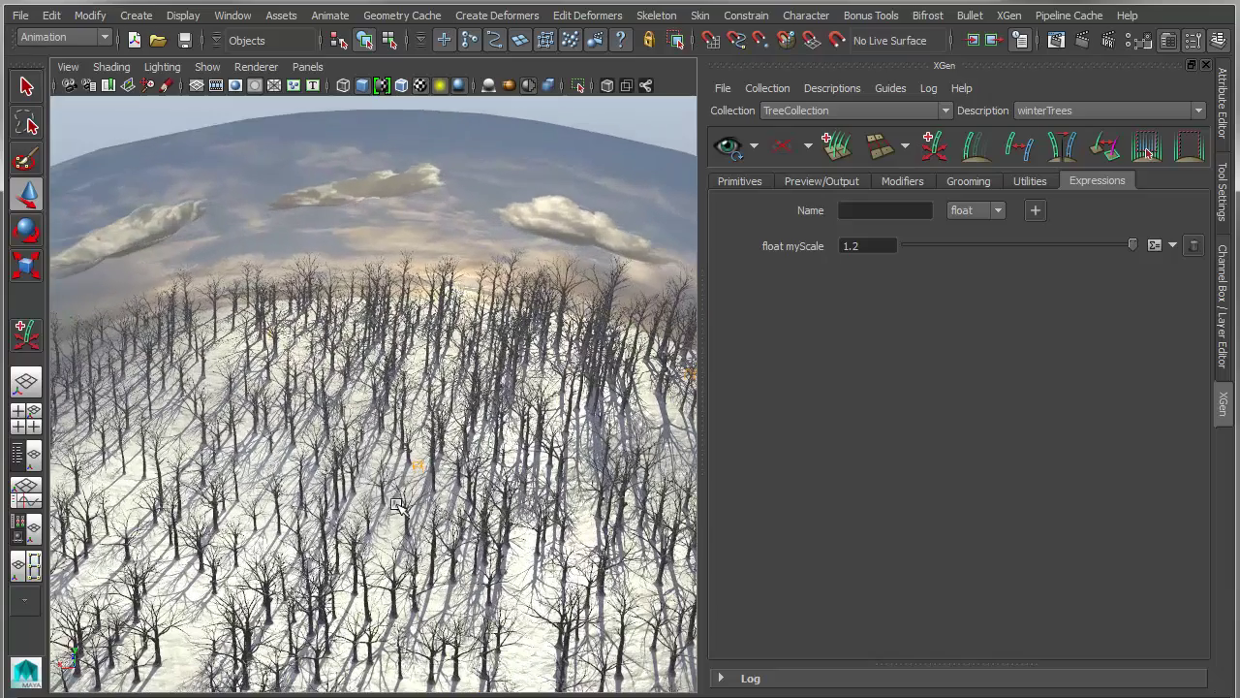
{"action": "right_click_drag", "start_coordinate": [397, 508], "coordinate": [491, 533], "text": "alt"}
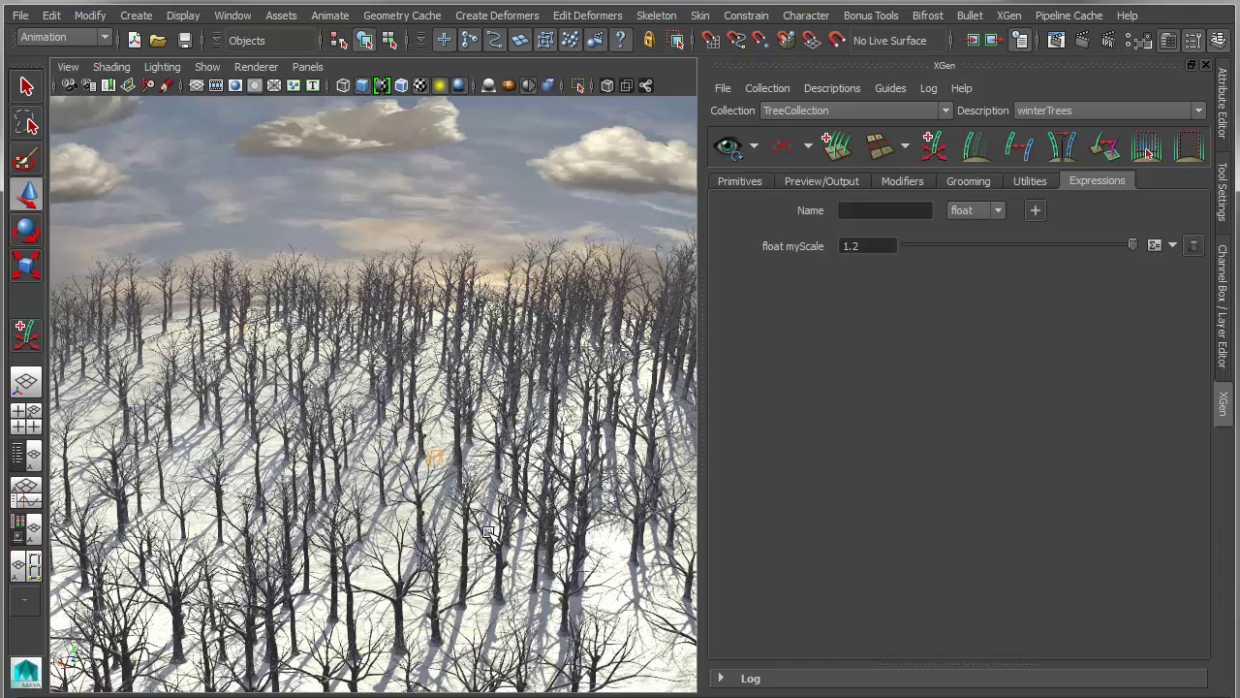
{"action": "left_click", "coordinate": [736, 181]}
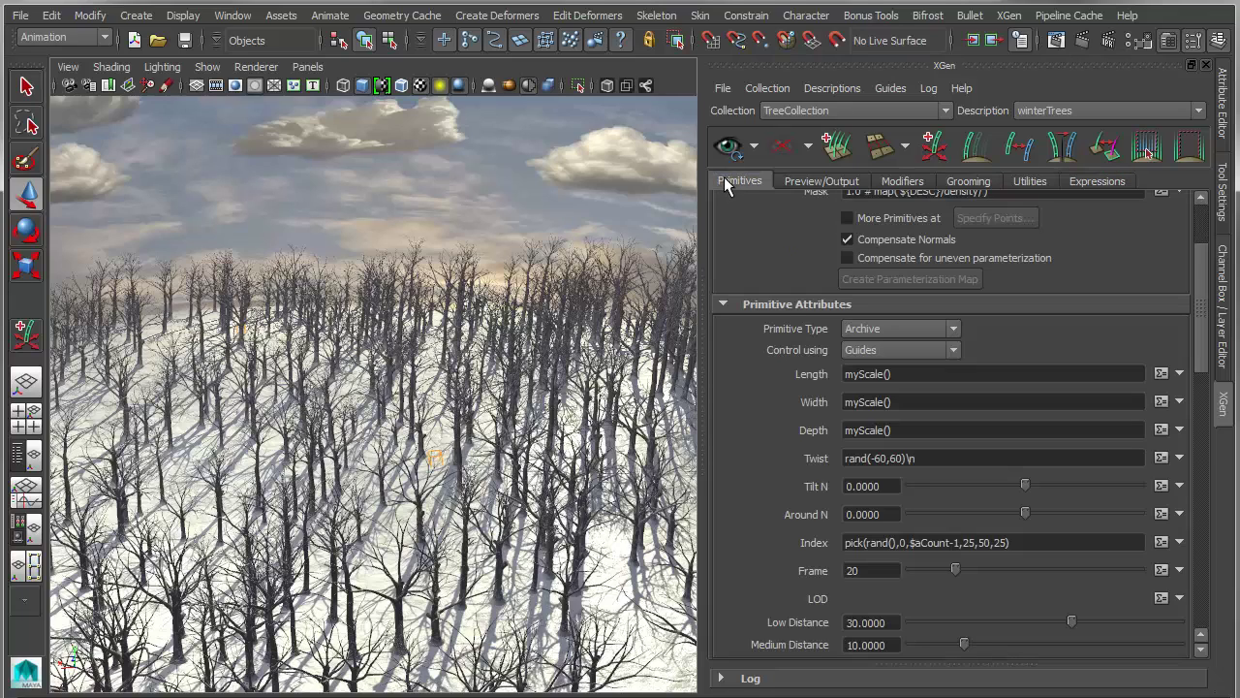
{"action": "scroll", "coordinate": [1205, 322], "scroll_direction": "up", "scroll_amount": 3}
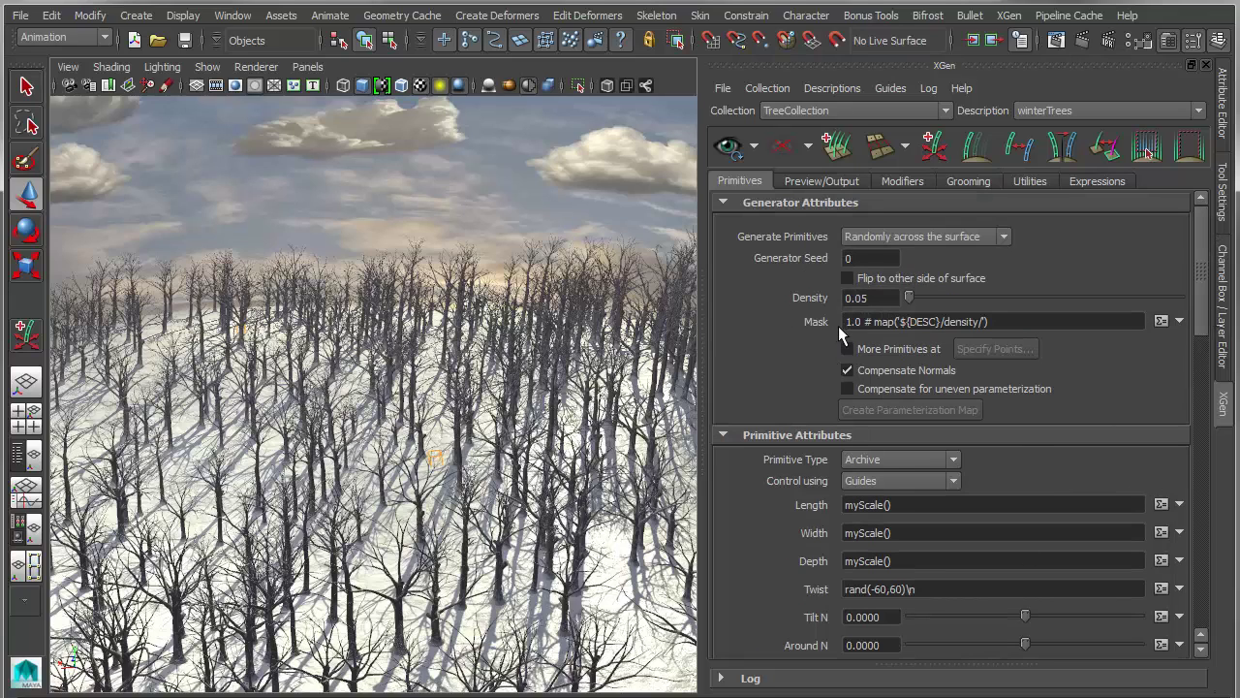
{"action": "mouse_move", "coordinate": [820, 330]}
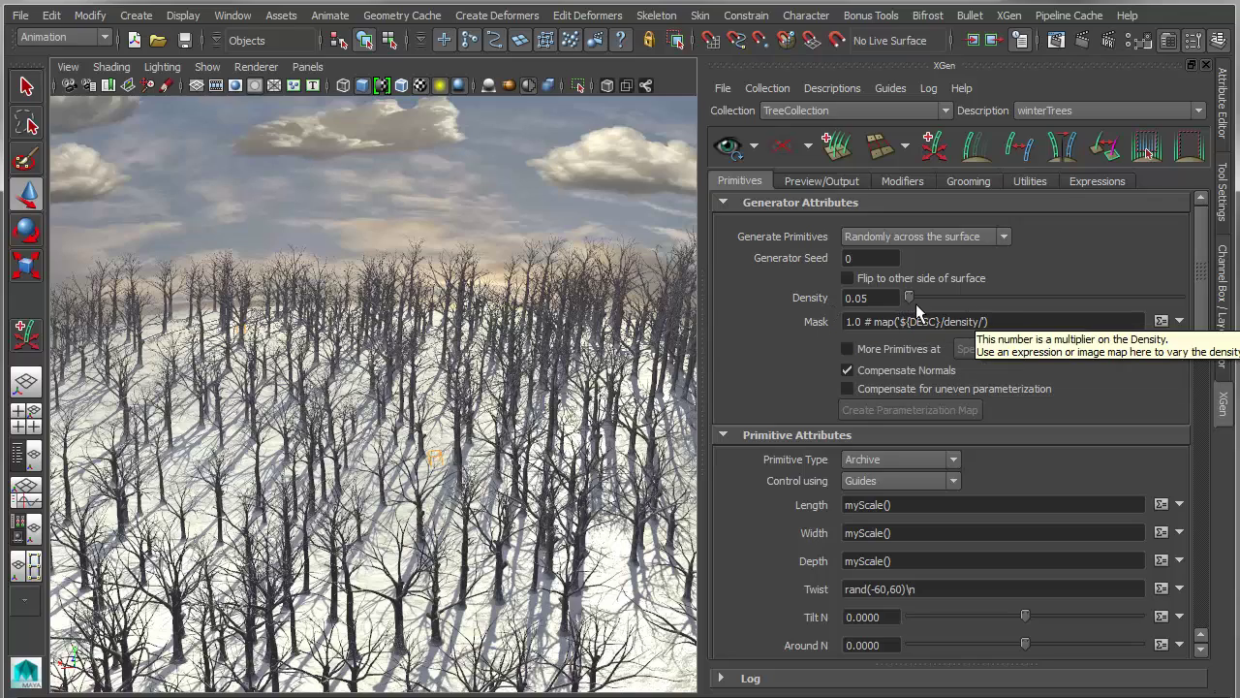
{"action": "left_click_drag", "start_coordinate": [916, 303], "coordinate": [909, 294]}
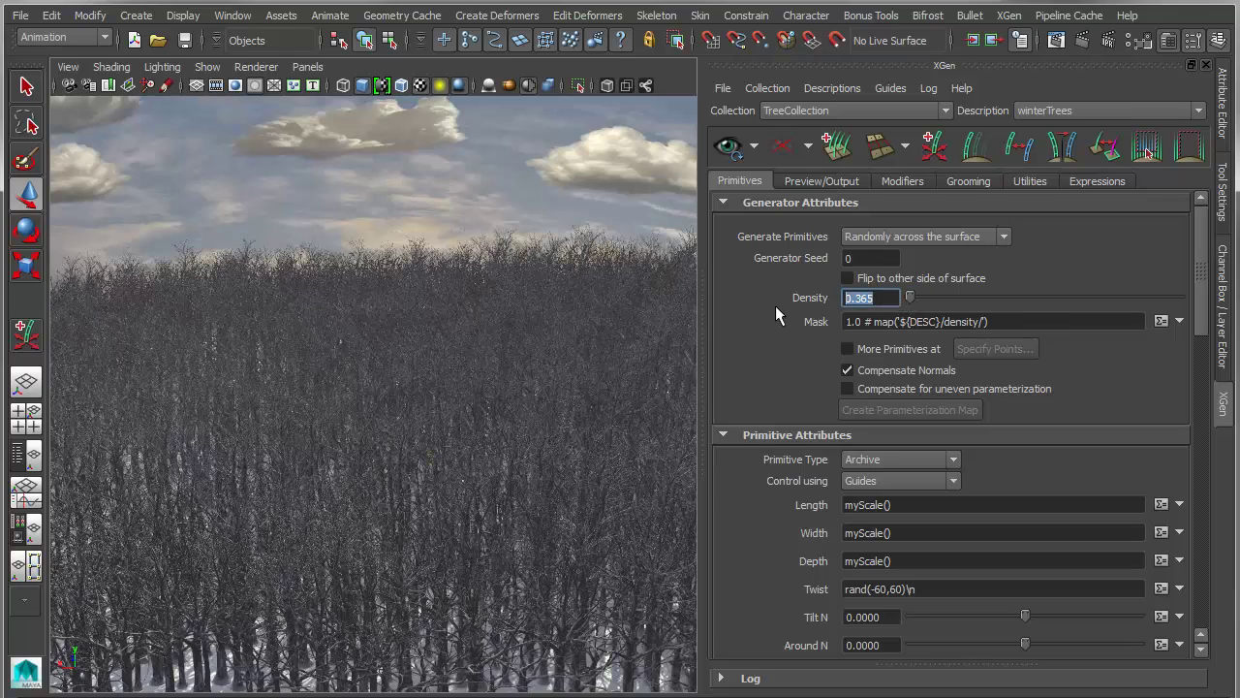
{"action": "type", "text": "0.05"}
{"action": "key", "text": "Return"}
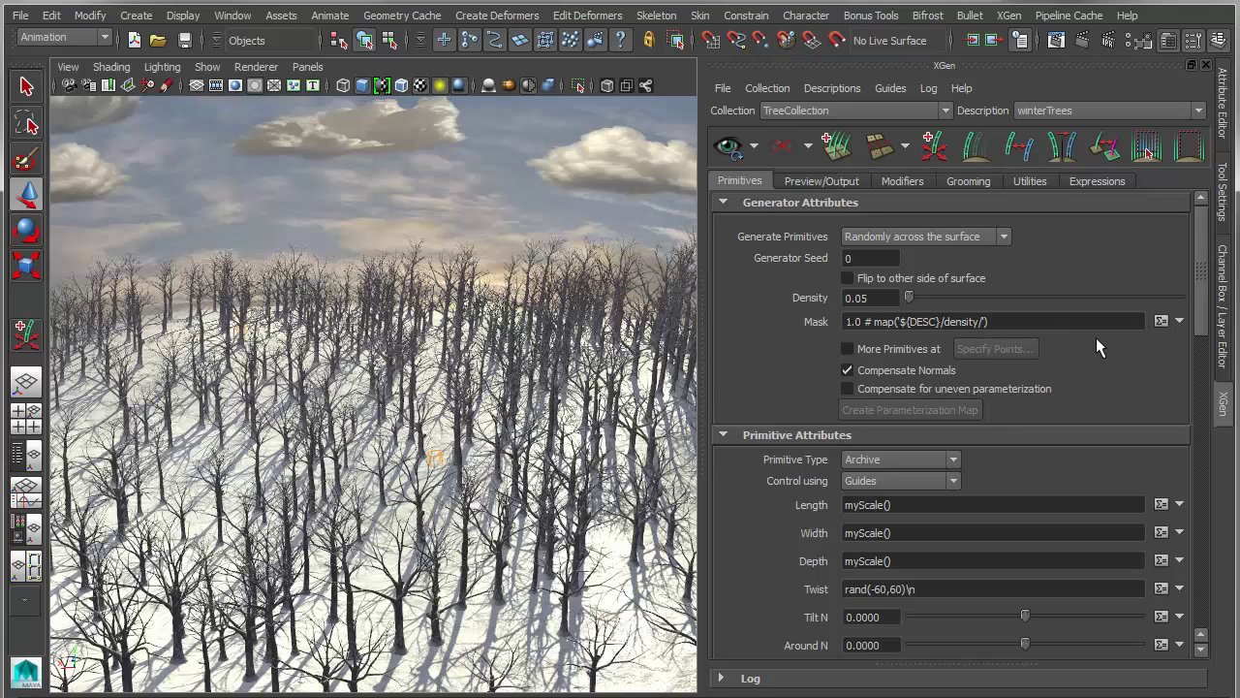
Create a paintable map named mask for the Mask attribute, with resolution 5.0 and a black start color.
{"action": "left_click", "coordinate": [1180, 321]}
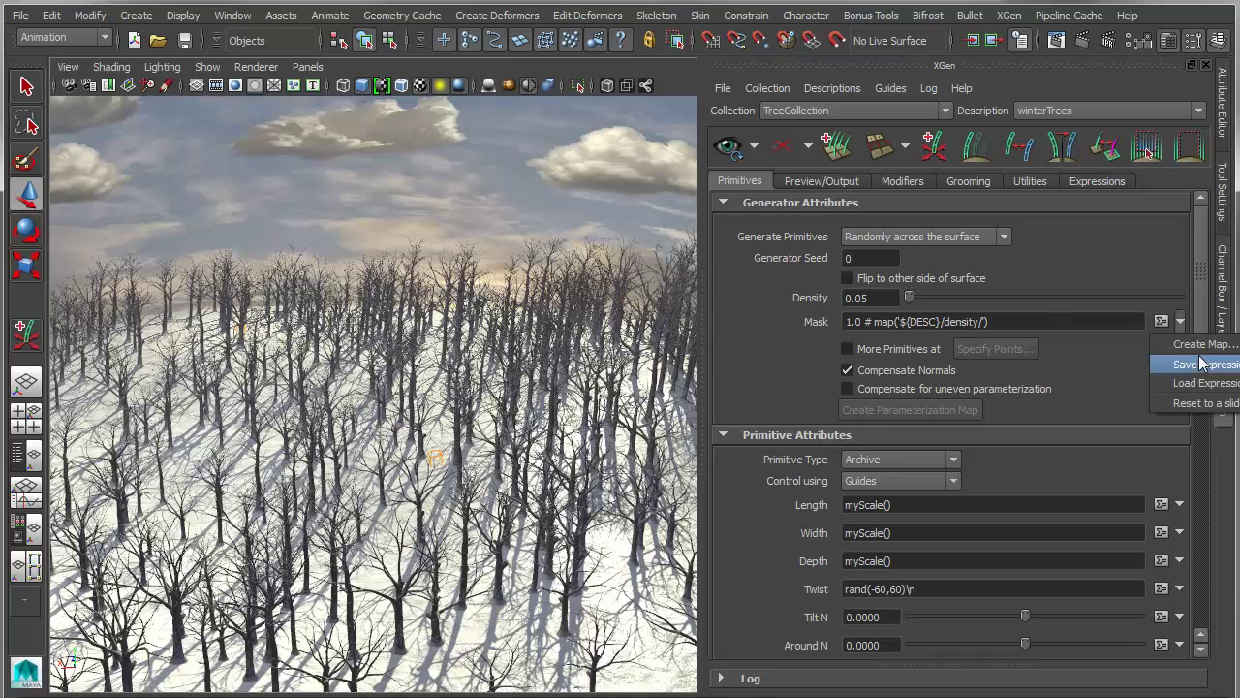
{"action": "left_click", "coordinate": [1201, 345]}
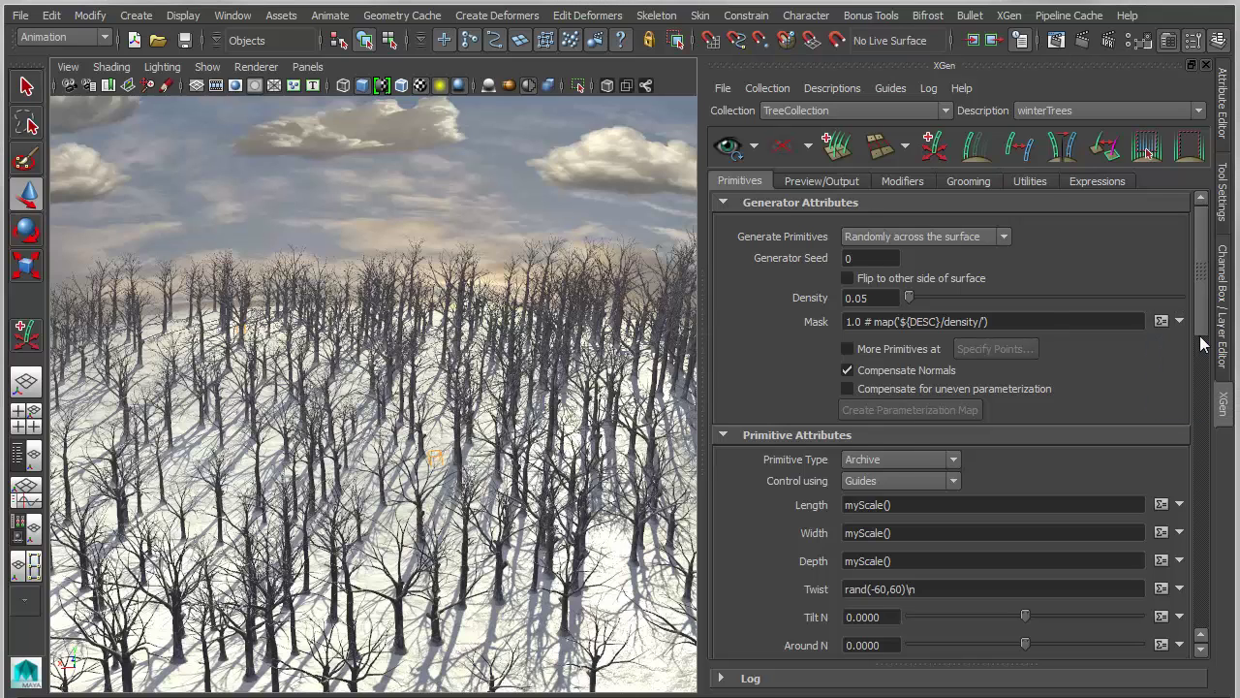
{"action": "left_click", "coordinate": [542, 397]}
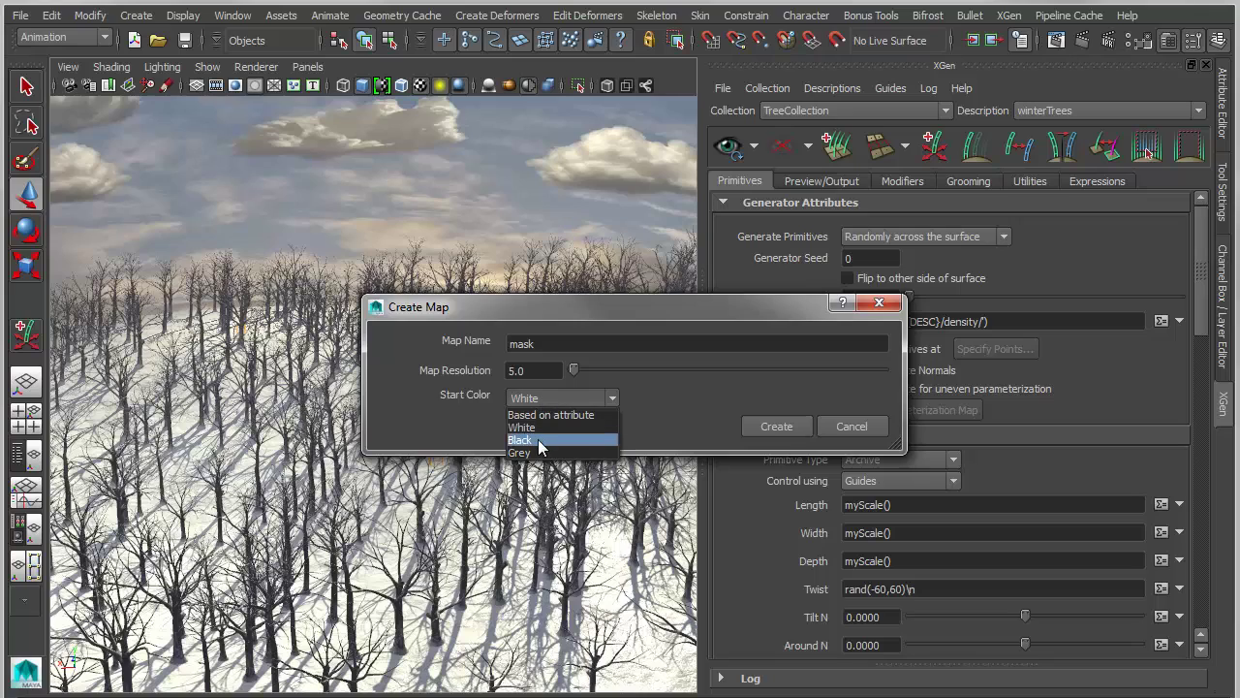
{"action": "left_click", "coordinate": [537, 439]}
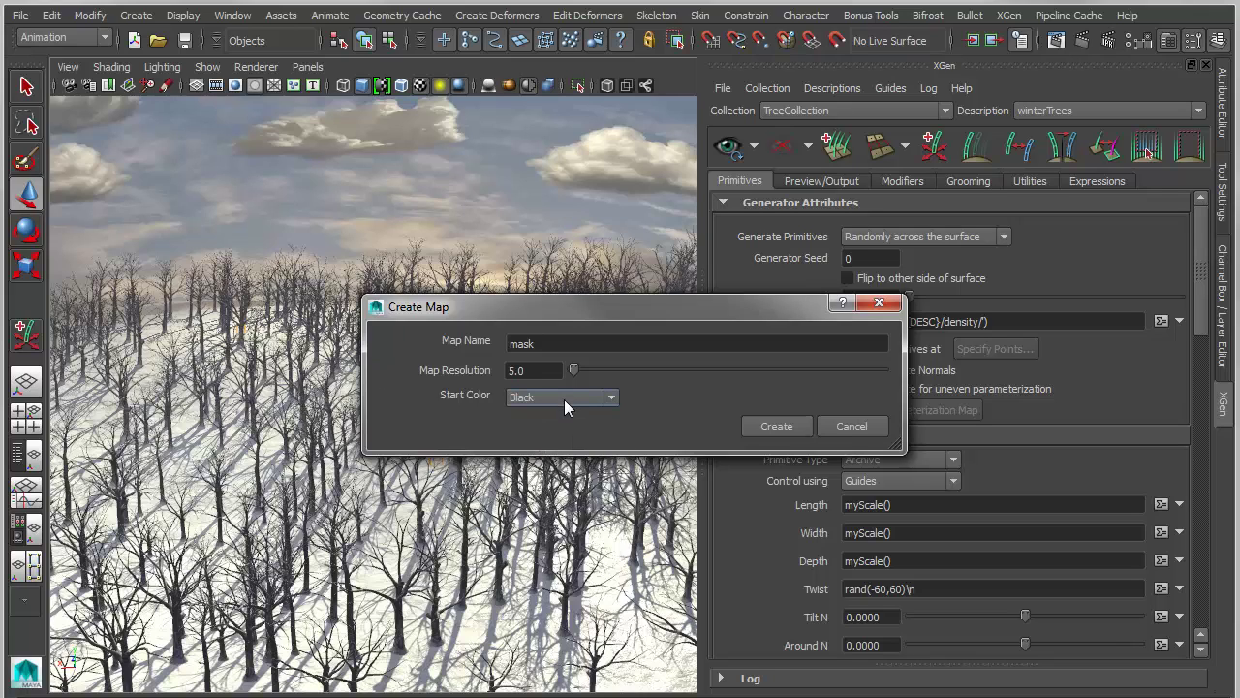
{"action": "left_click", "coordinate": [765, 423]}
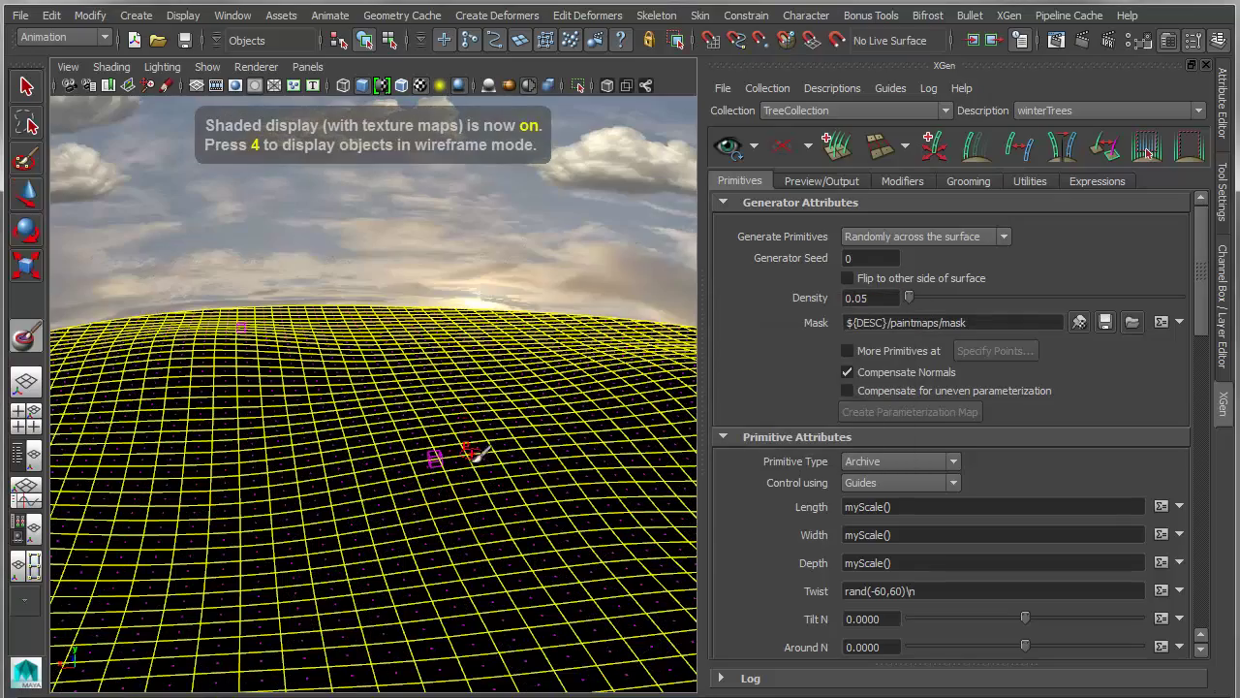
Set the 3D Paint Tool to a white color, an upper radius of about 11.9, and a solid round brush.
{"action": "right_click_drag", "start_coordinate": [463, 514], "coordinate": [404, 519], "text": "alt"}
{"action": "middle_click_drag", "start_coordinate": [404, 520], "coordinate": [405, 450], "text": "alt"}
{"action": "right_click_drag", "start_coordinate": [457, 454], "coordinate": [393, 462], "text": "alt"}
{"action": "mouse_move", "coordinate": [397, 457]}
{"action": "left_mouse_down", "text": "alt"}
{"action": "mouse_move", "coordinate": [326, 470]}
{"action": "mouse_move", "coordinate": [441, 466]}
{"action": "mouse_move", "coordinate": [388, 469]}
{"action": "left_mouse_up", "text": "alt"}
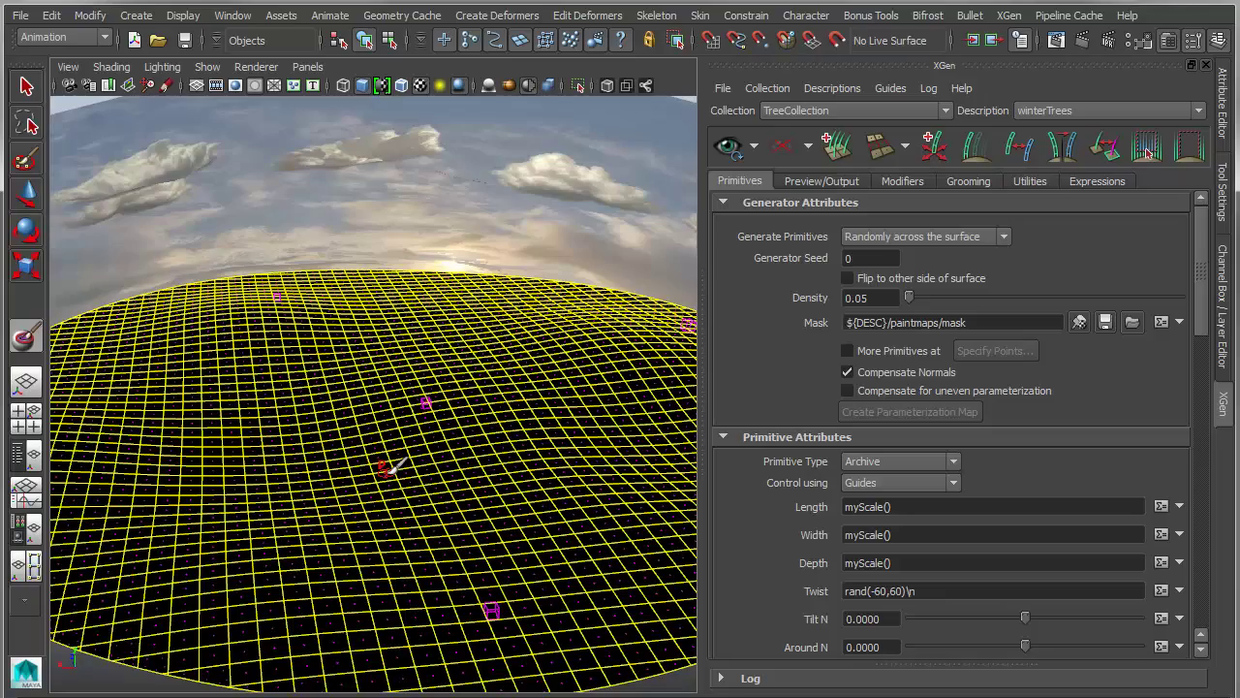
{"action": "mouse_move", "coordinate": [426, 442]}
{"action": "left_mouse_down", "text": "alt"}
{"action": "mouse_move", "coordinate": [362, 437]}
{"action": "mouse_move", "coordinate": [404, 454]}
{"action": "mouse_move", "coordinate": [435, 429]}
{"action": "mouse_move", "coordinate": [427, 466]}
{"action": "mouse_move", "coordinate": [395, 451]}
{"action": "left_mouse_up", "text": "alt"}
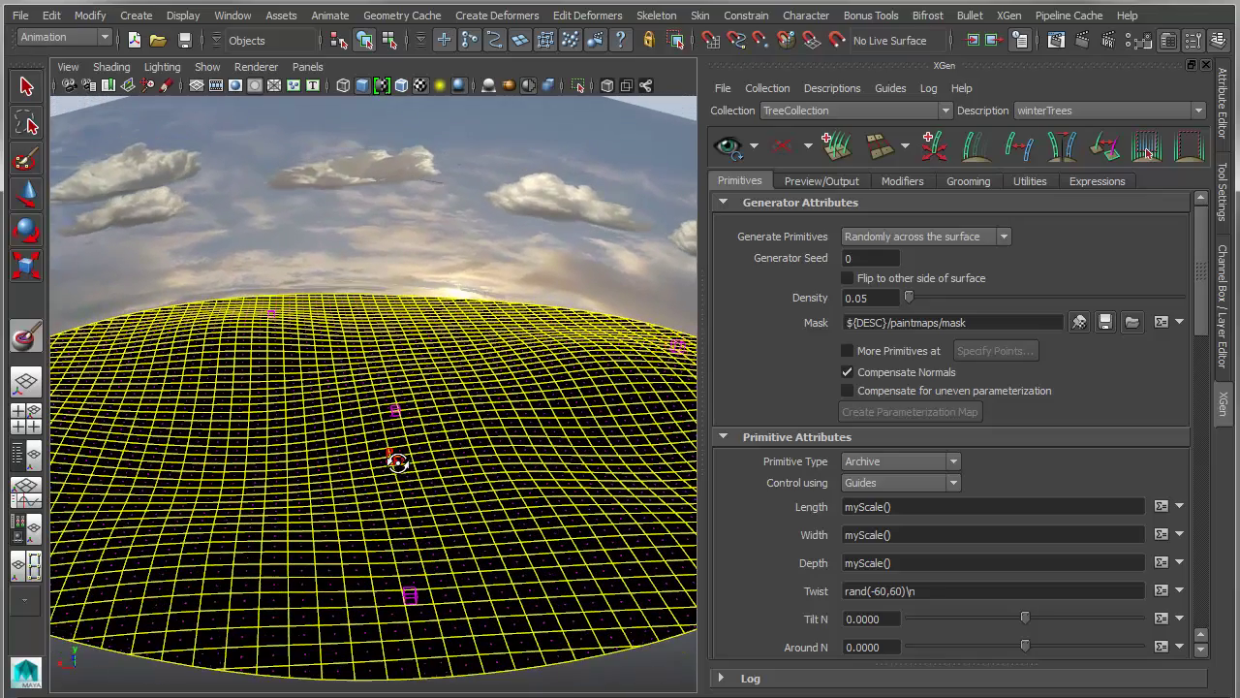
{"action": "left_click", "coordinate": [1223, 182]}
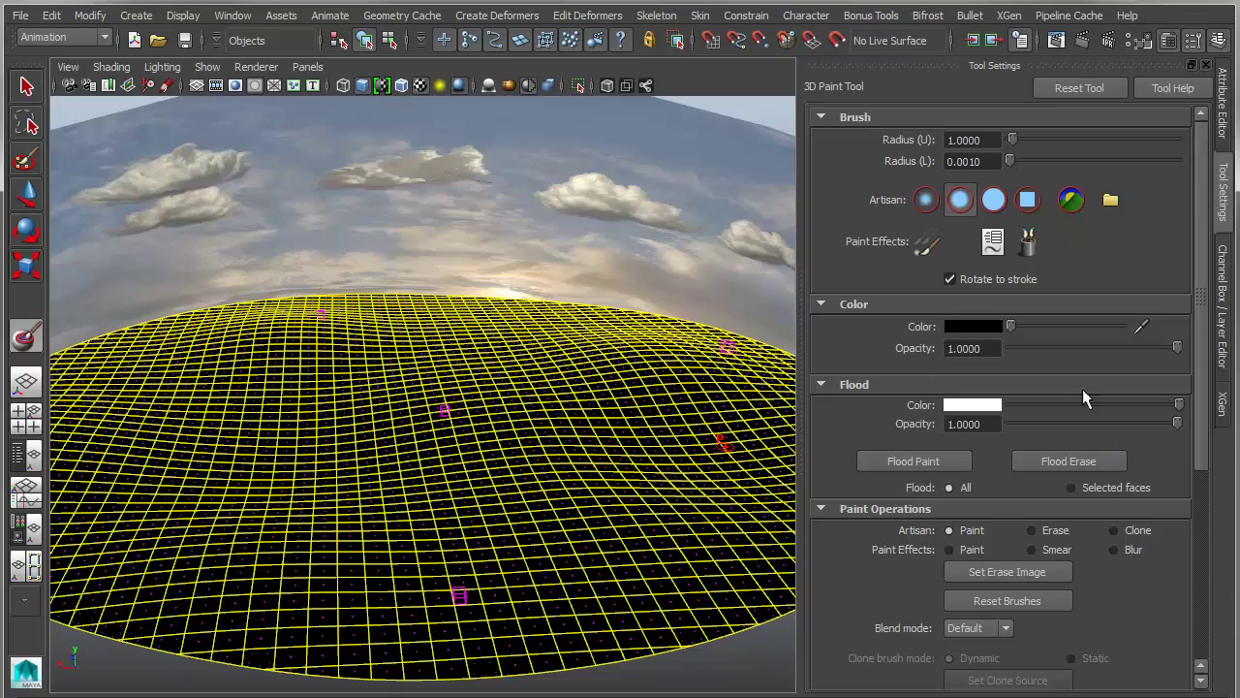
{"action": "left_click_drag", "start_coordinate": [1014, 329], "coordinate": [1122, 327]}
{"action": "mouse_move", "coordinate": [436, 403]}
{"action": "left_mouse_down", "text": "alt"}
{"action": "mouse_move", "coordinate": [409, 414]}
{"action": "mouse_move", "coordinate": [484, 404]}
{"action": "mouse_move", "coordinate": [457, 469]}
{"action": "mouse_move", "coordinate": [491, 470]}
{"action": "mouse_move", "coordinate": [511, 491]}
{"action": "left_mouse_up", "text": "alt"}
{"action": "key", "text": "b"}
{"action": "key", "text": "b"}
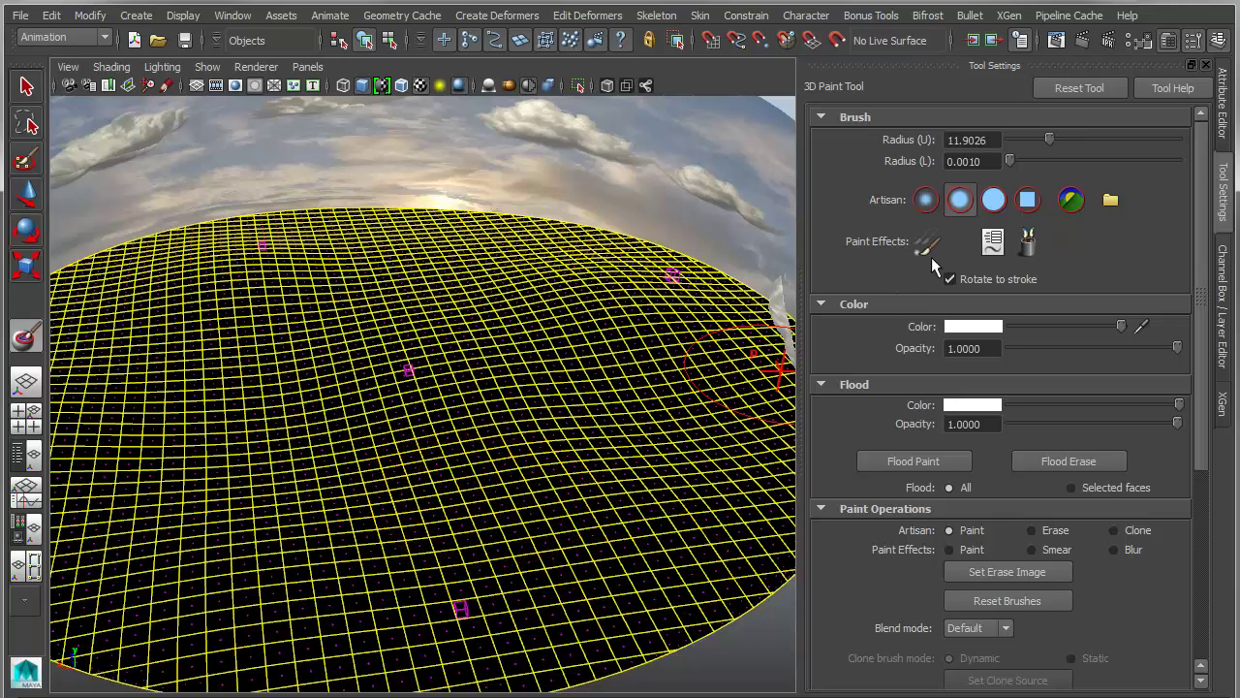
{"action": "left_click", "coordinate": [994, 200]}
Paint a curved white band from the terrain's near edge to its far edge and save the mask map.
{"action": "mouse_move", "coordinate": [620, 561]}
{"action": "left_mouse_down"}
{"action": "mouse_move", "coordinate": [707, 575]}
{"action": "mouse_move", "coordinate": [562, 409]}
{"action": "mouse_move", "coordinate": [514, 291]}
{"action": "mouse_move", "coordinate": [499, 174]}
{"action": "left_mouse_up"}
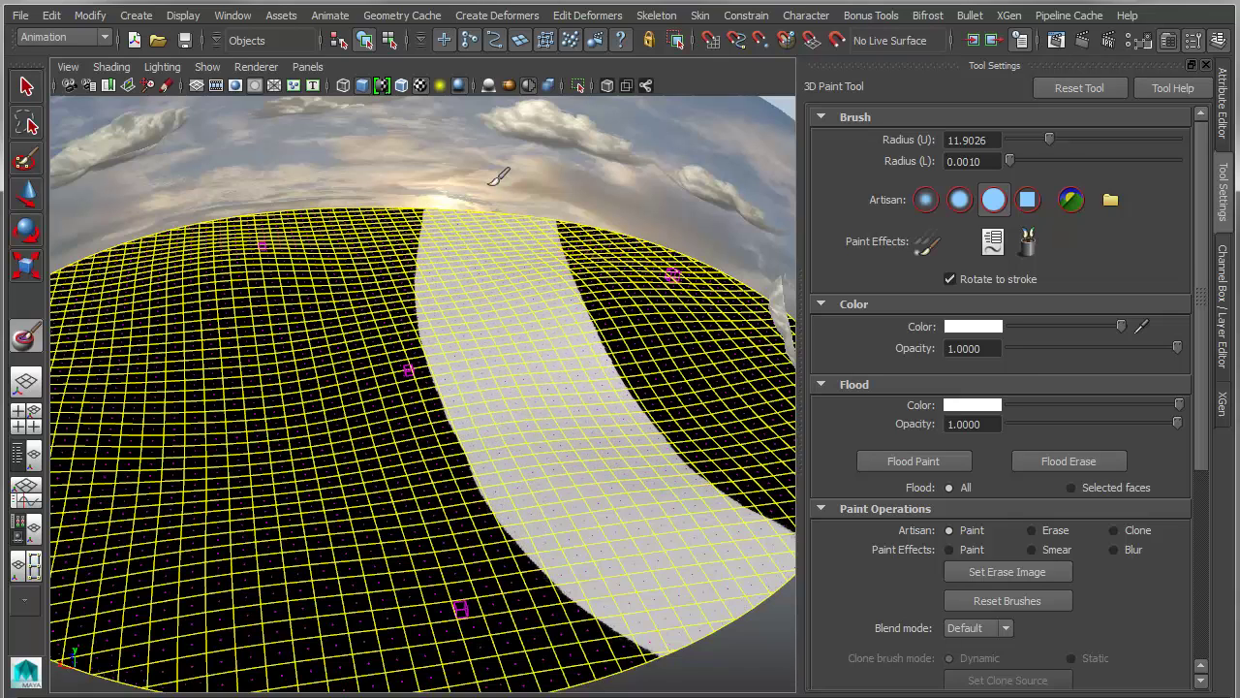
{"action": "left_click", "coordinate": [1223, 403]}
{"action": "left_click", "coordinate": [1106, 321]}
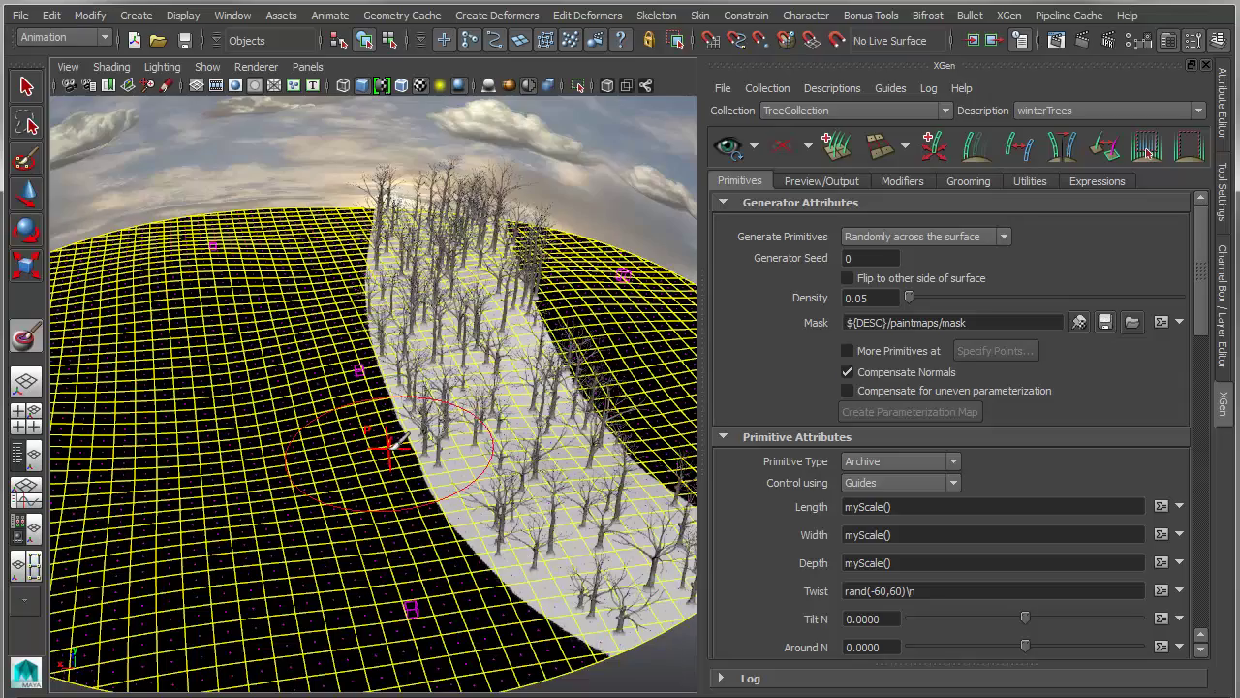
{"action": "left_click_drag", "start_coordinate": [390, 447], "coordinate": [380, 420], "text": "alt"}
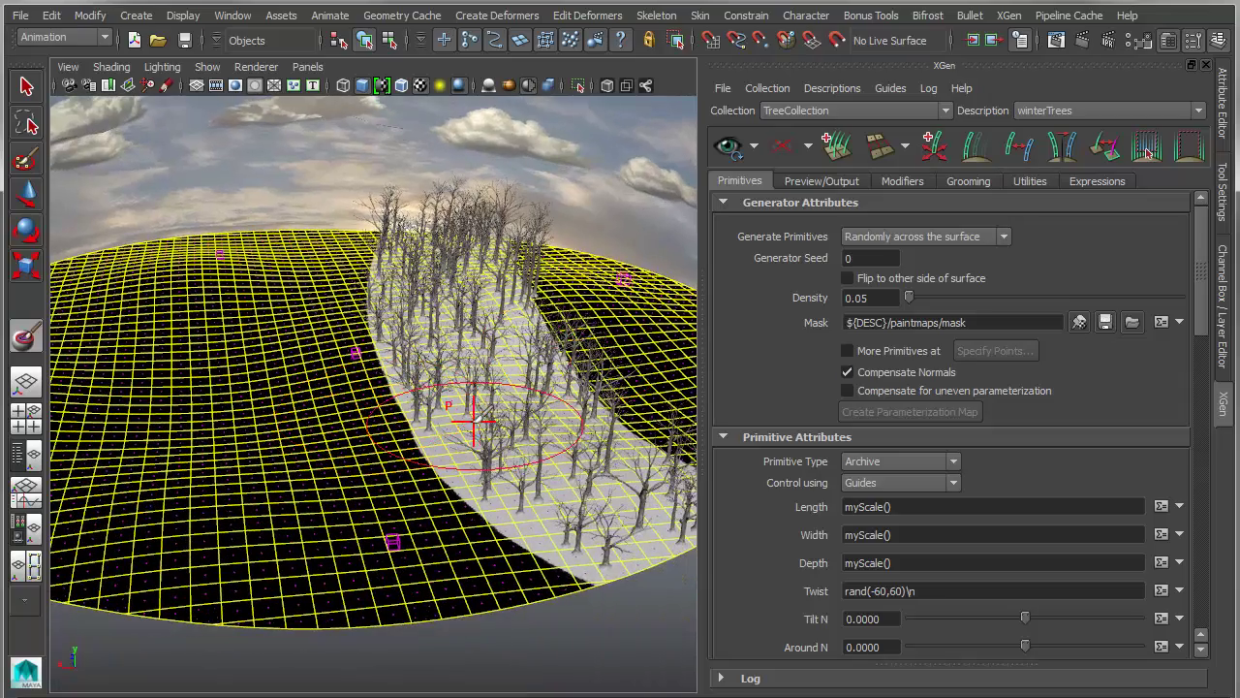
Paint the terrain white on the far side of the existing tree band, leaving a black oval clearing in the mask.
{"action": "mouse_move", "coordinate": [471, 422]}
{"action": "left_mouse_down", "text": "alt"}
{"action": "mouse_move", "coordinate": [373, 450]}
{"action": "mouse_move", "coordinate": [431, 295]}
{"action": "left_mouse_up", "text": "alt"}
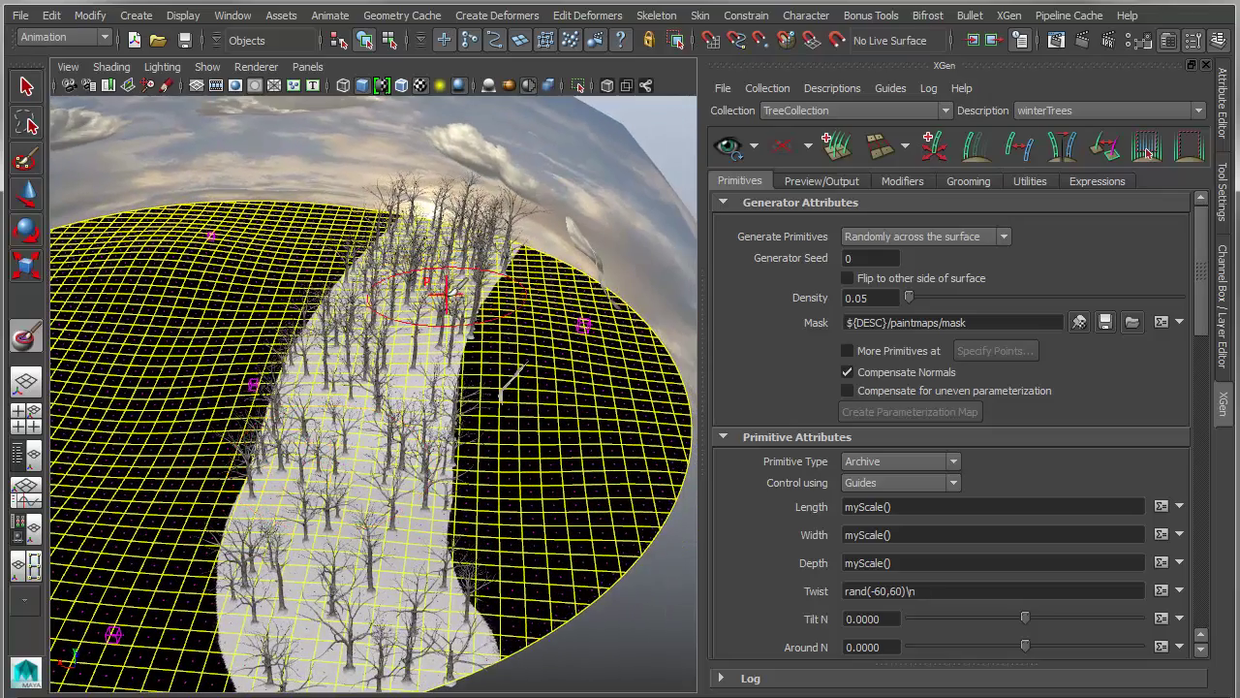
{"action": "mouse_move", "coordinate": [596, 290]}
{"action": "left_mouse_down"}
{"action": "mouse_move", "coordinate": [664, 367]}
{"action": "mouse_move", "coordinate": [678, 473]}
{"action": "mouse_move", "coordinate": [631, 584]}
{"action": "left_mouse_up"}
{"action": "mouse_move", "coordinate": [563, 628]}
{"action": "left_mouse_down"}
{"action": "mouse_move", "coordinate": [582, 581]}
{"action": "mouse_move", "coordinate": [475, 557]}
{"action": "mouse_move", "coordinate": [470, 538]}
{"action": "mouse_move", "coordinate": [403, 563]}
{"action": "left_mouse_up"}
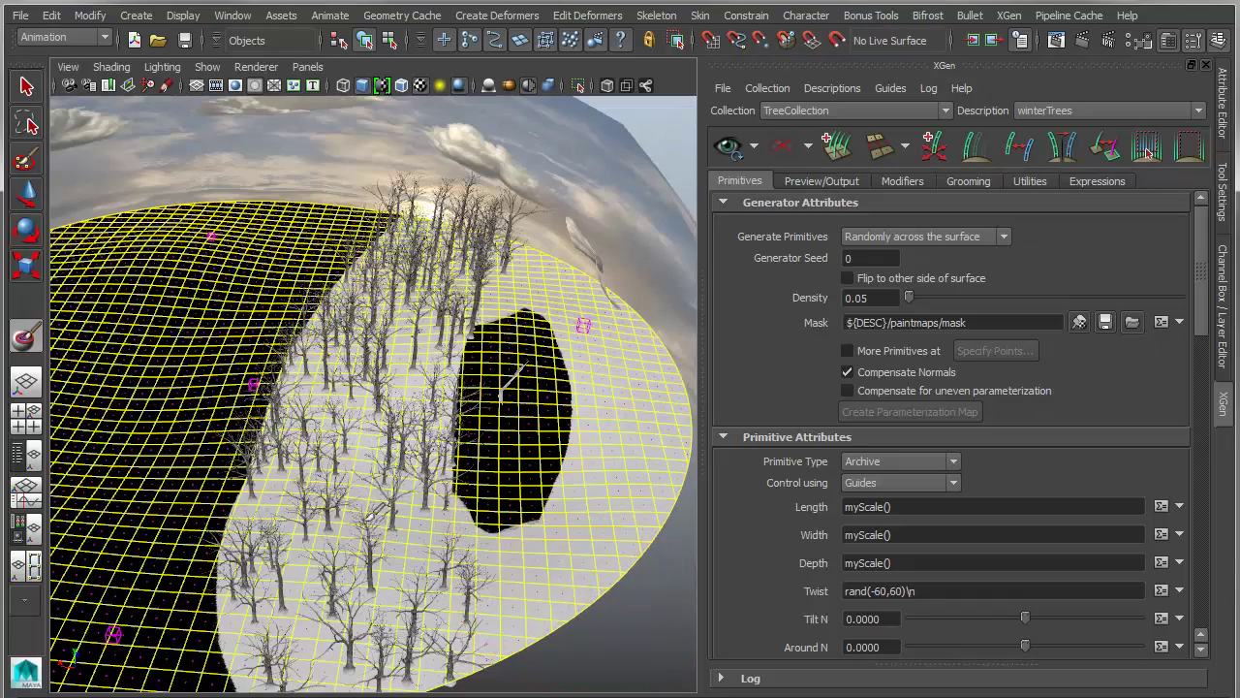
Paint the remaining side of the terrain white, keeping a winding black path beside the trees, save the mask map, and leave the paint tool.
{"action": "left_click_drag", "start_coordinate": [341, 315], "coordinate": [454, 355], "text": "alt"}
{"action": "right_click_drag", "start_coordinate": [454, 355], "coordinate": [308, 396], "text": "alt"}
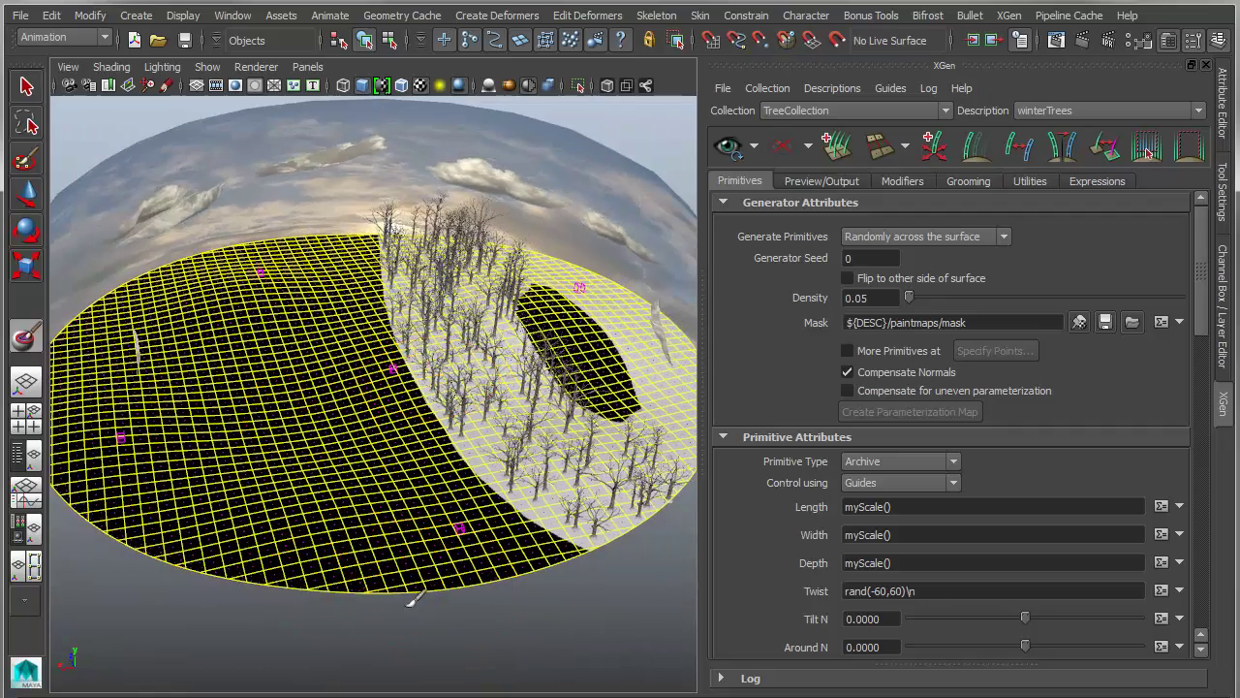
{"action": "mouse_move", "coordinate": [417, 593]}
{"action": "left_mouse_down"}
{"action": "mouse_move", "coordinate": [352, 553]}
{"action": "mouse_move", "coordinate": [295, 492]}
{"action": "mouse_move", "coordinate": [225, 241]}
{"action": "left_mouse_up"}
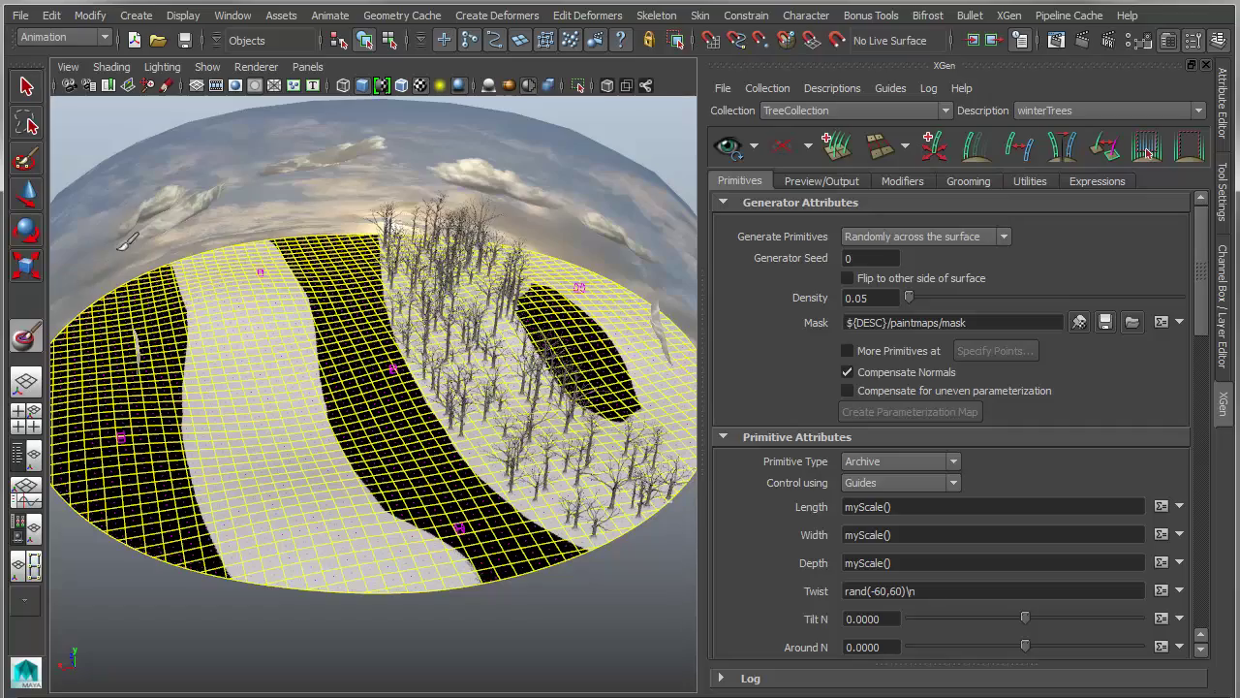
{"action": "mouse_move", "coordinate": [128, 241]}
{"action": "left_mouse_down"}
{"action": "mouse_move", "coordinate": [227, 575]}
{"action": "mouse_move", "coordinate": [121, 373]}
{"action": "mouse_move", "coordinate": [13, 430]}
{"action": "mouse_move", "coordinate": [50, 436]}
{"action": "mouse_move", "coordinate": [33, 336]}
{"action": "left_mouse_up"}
{"action": "mouse_move", "coordinate": [233, 447]}
{"action": "left_mouse_down", "text": "alt"}
{"action": "mouse_move", "coordinate": [180, 485]}
{"action": "mouse_move", "coordinate": [277, 545]}
{"action": "left_mouse_up", "text": "alt"}
{"action": "mouse_move", "coordinate": [264, 613]}
{"action": "left_mouse_down"}
{"action": "mouse_move", "coordinate": [226, 525]}
{"action": "mouse_move", "coordinate": [226, 330]}
{"action": "left_mouse_up"}
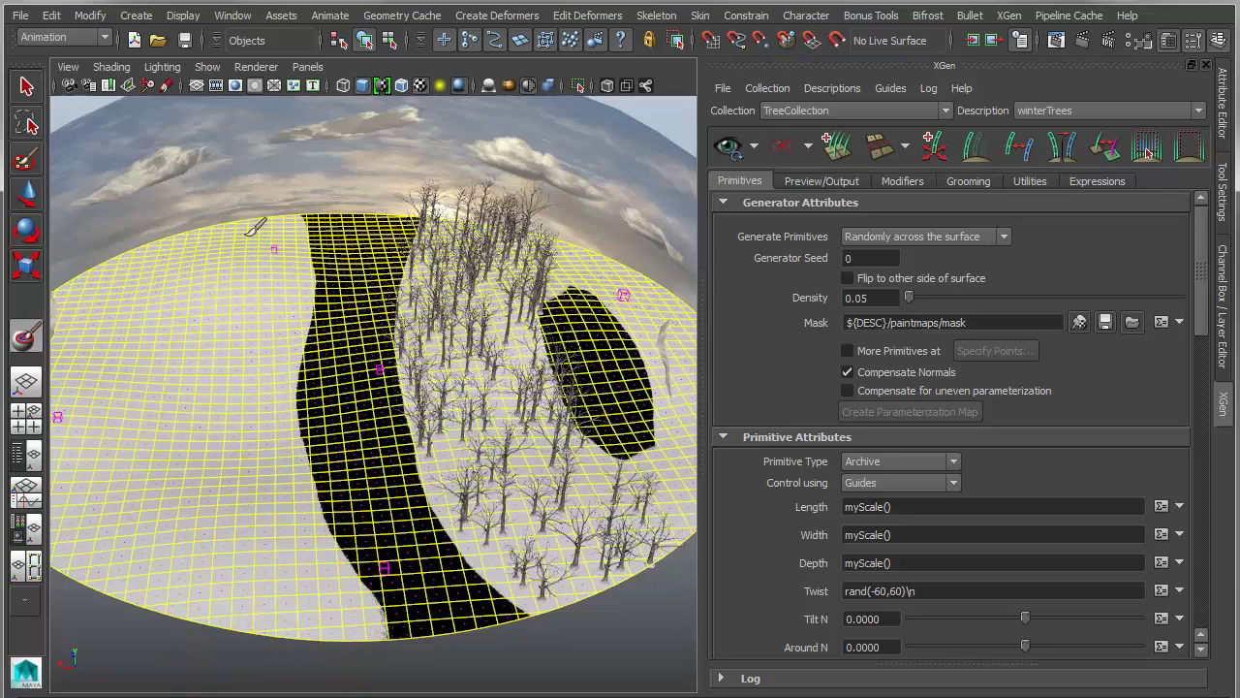
{"action": "left_click_drag", "start_coordinate": [432, 573], "coordinate": [495, 523], "text": "alt"}
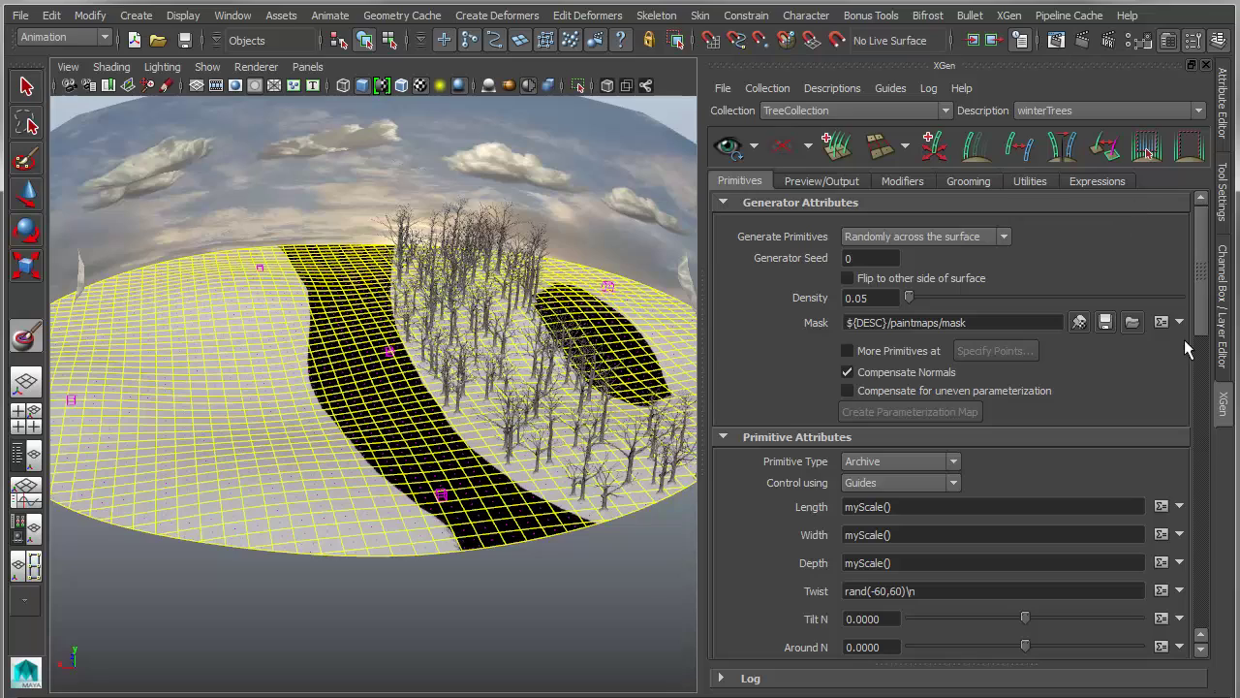
{"action": "left_click", "coordinate": [1106, 321]}
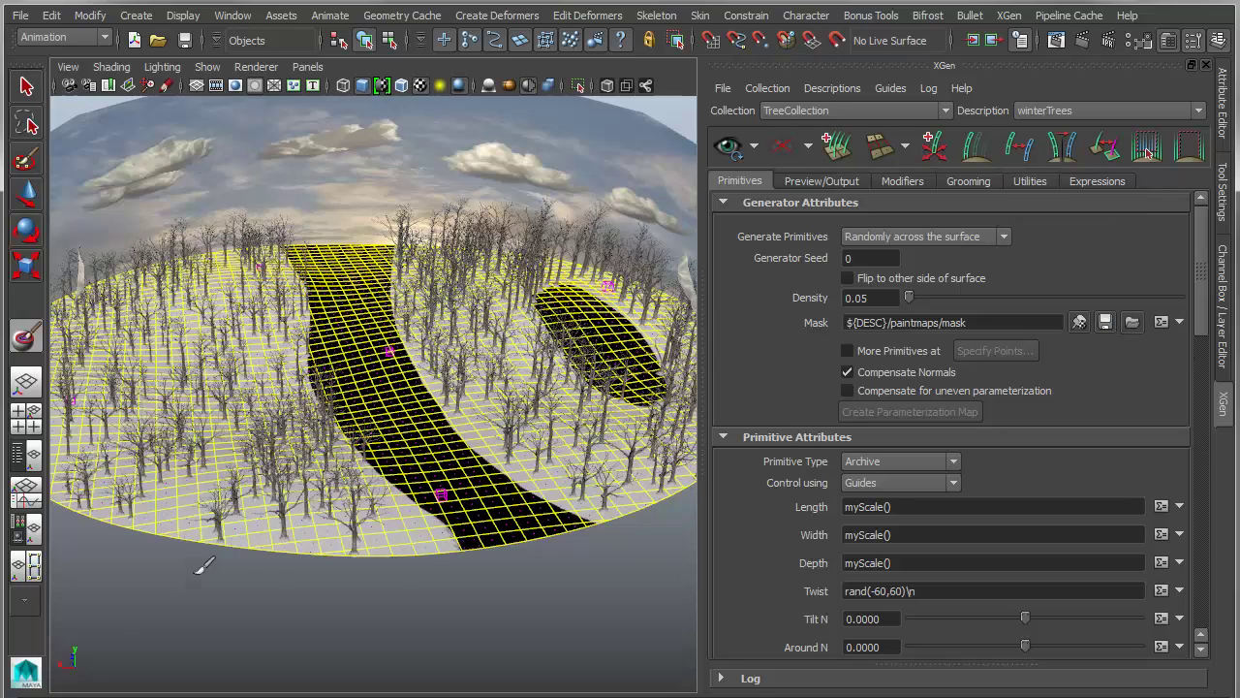
{"action": "left_click_drag", "start_coordinate": [203, 565], "coordinate": [169, 556], "text": "alt"}
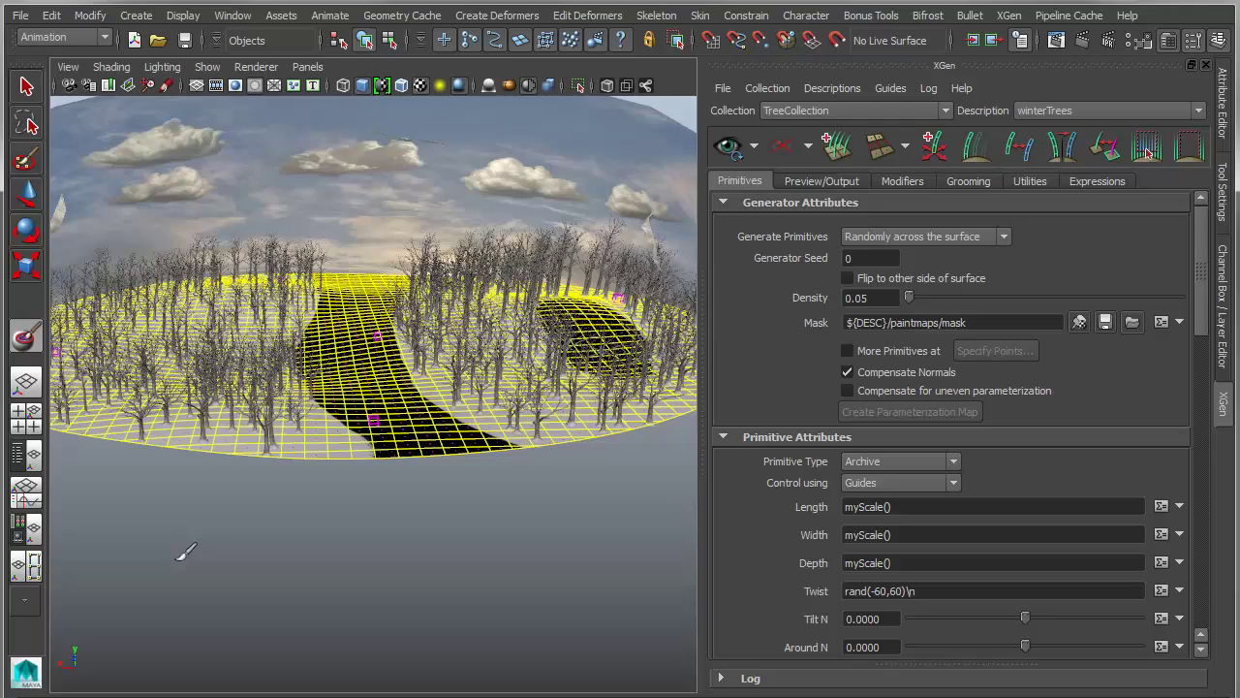
{"action": "mouse_move", "coordinate": [275, 548]}
{"action": "left_mouse_down", "text": "alt"}
{"action": "mouse_move", "coordinate": [280, 568]}
{"action": "mouse_move", "coordinate": [301, 566]}
{"action": "left_mouse_up", "text": "alt"}
{"action": "key", "text": "q"}
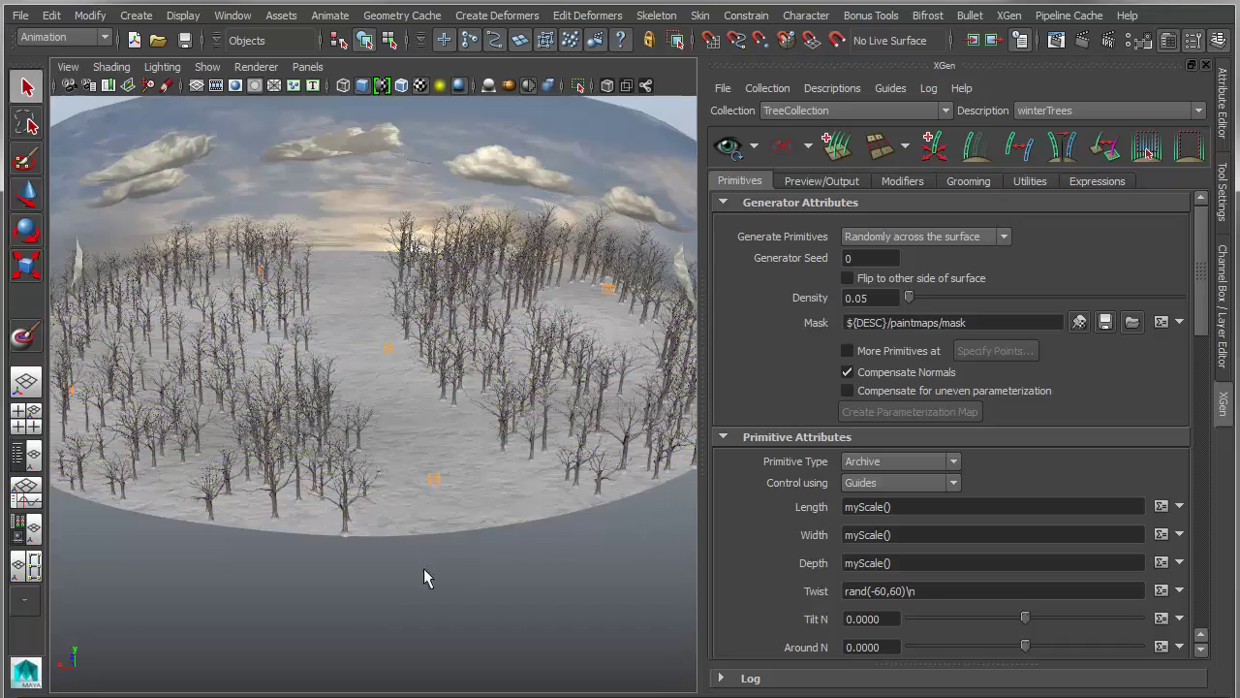
Display the scene with its lights in an enlarged viewport and view the forest along the clear path from ground level.
{"action": "scroll", "coordinate": [452, 570], "scroll_direction": "up", "scroll_amount": 8}
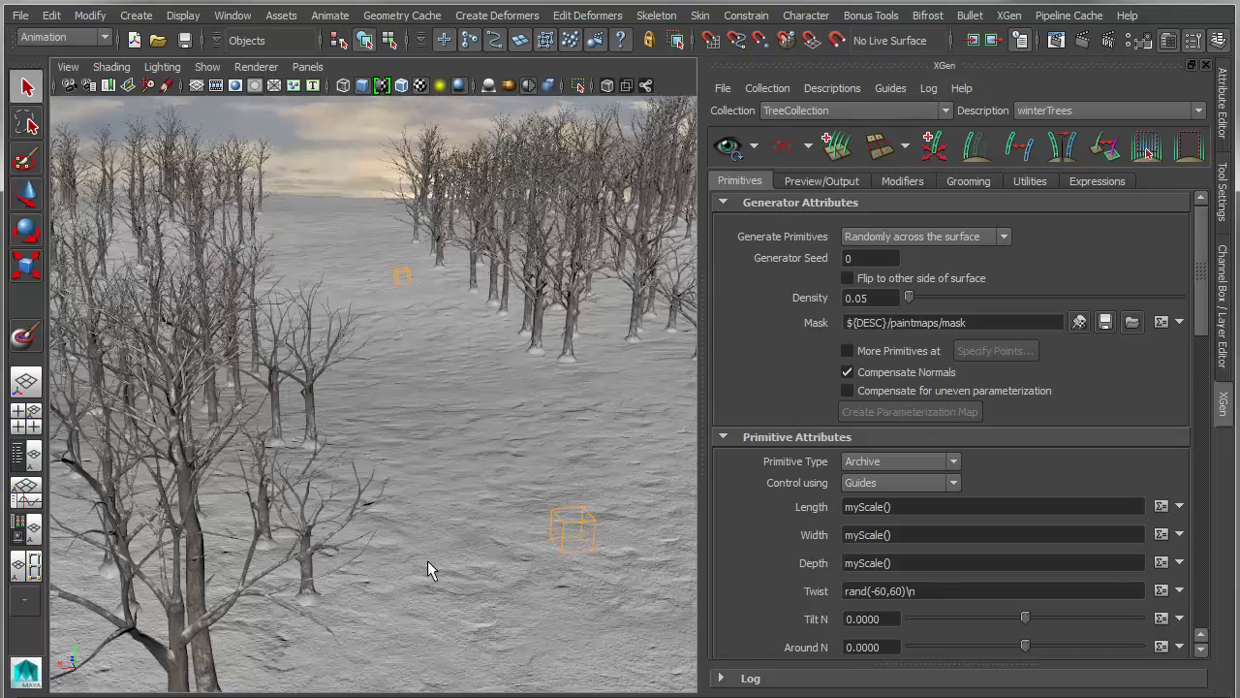
{"action": "key", "text": "7"}
{"action": "mouse_move", "coordinate": [429, 568]}
{"action": "left_mouse_down", "text": "alt"}
{"action": "mouse_move", "coordinate": [435, 465]}
{"action": "mouse_move", "coordinate": [410, 510]}
{"action": "mouse_move", "coordinate": [462, 565]}
{"action": "mouse_move", "coordinate": [503, 529]}
{"action": "mouse_move", "coordinate": [504, 560]}
{"action": "left_mouse_up", "text": "alt"}
{"action": "left_click", "coordinate": [1223, 319]}
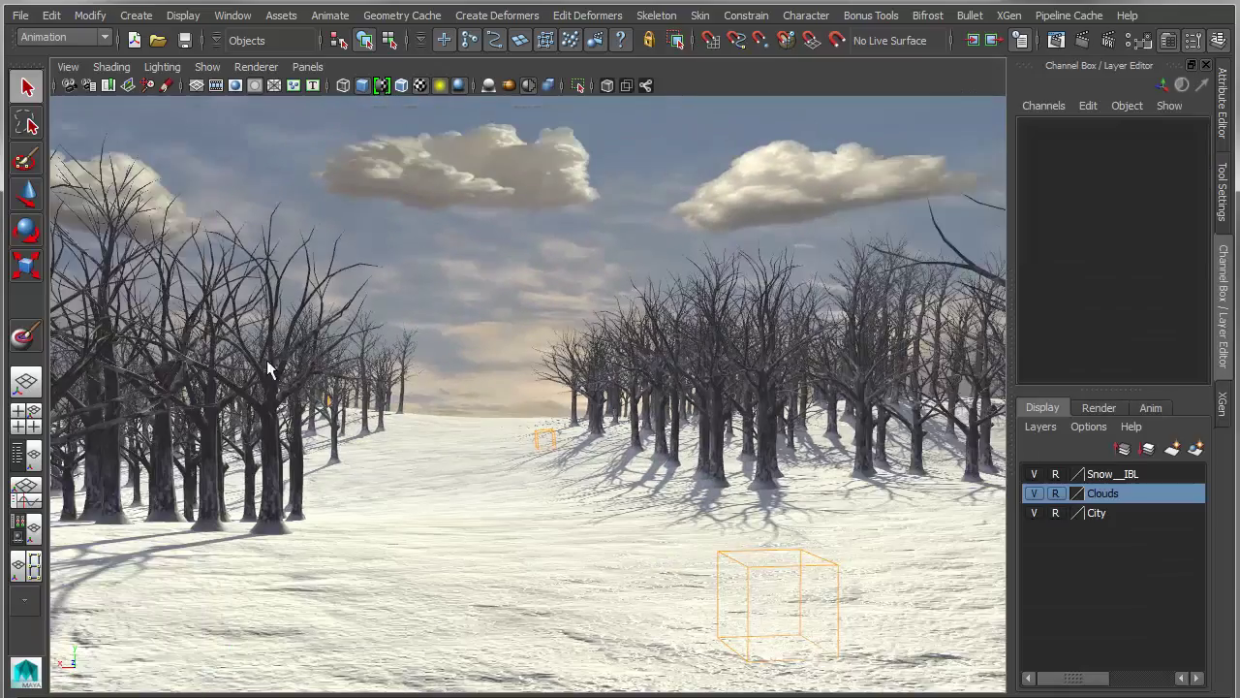
{"action": "left_click_drag", "start_coordinate": [268, 368], "coordinate": [378, 405], "text": "alt"}
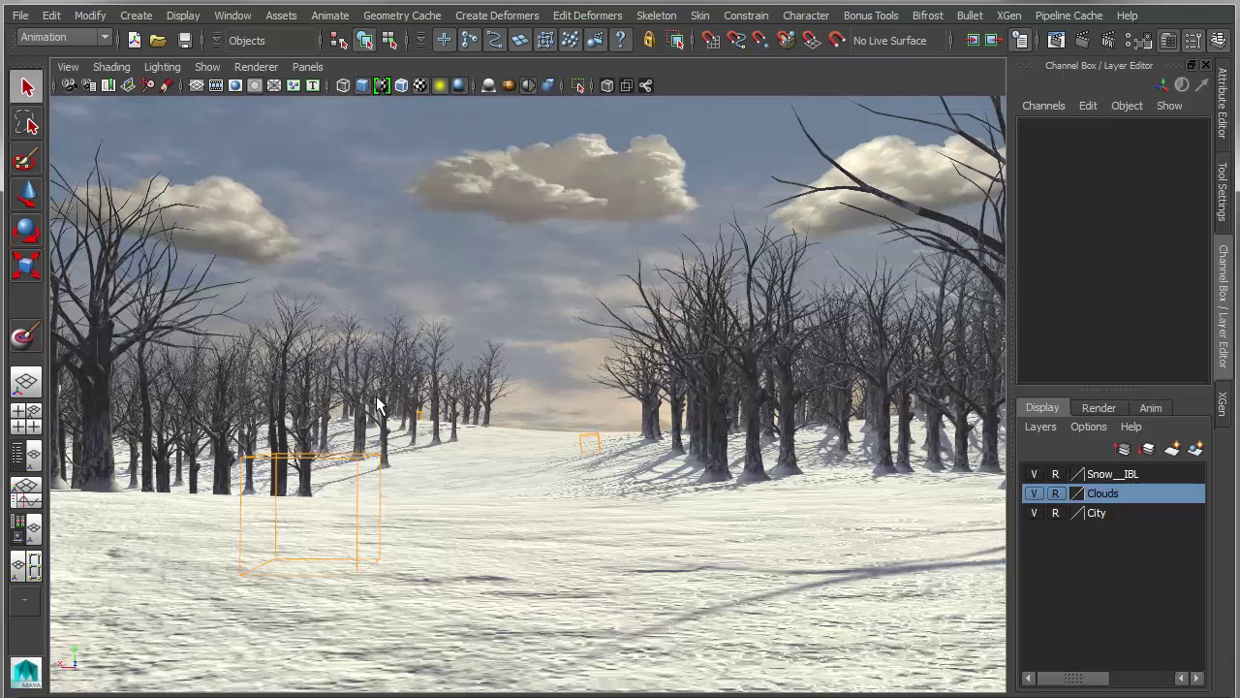
Set the myScale expression of the winterTrees description to 1.06 and check the tree sizes along the snowy path.
{"action": "left_click", "coordinate": [1226, 405]}
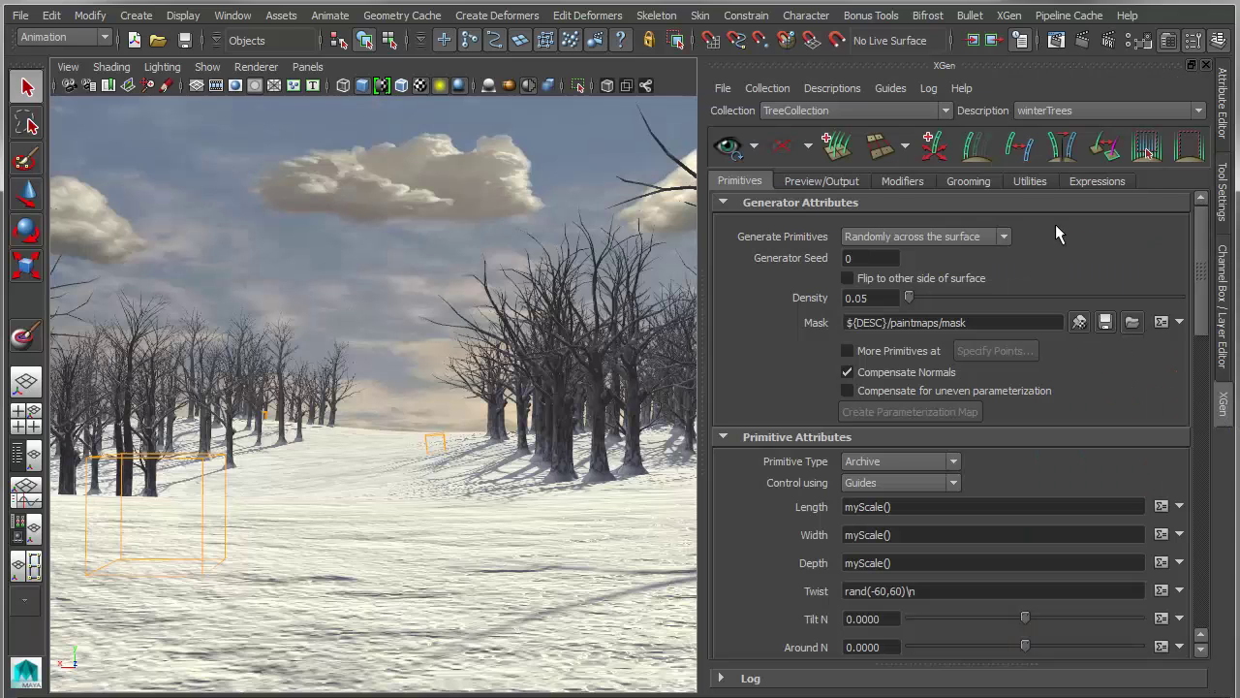
{"action": "left_click", "coordinate": [1028, 182]}
{"action": "left_click", "coordinate": [1083, 181]}
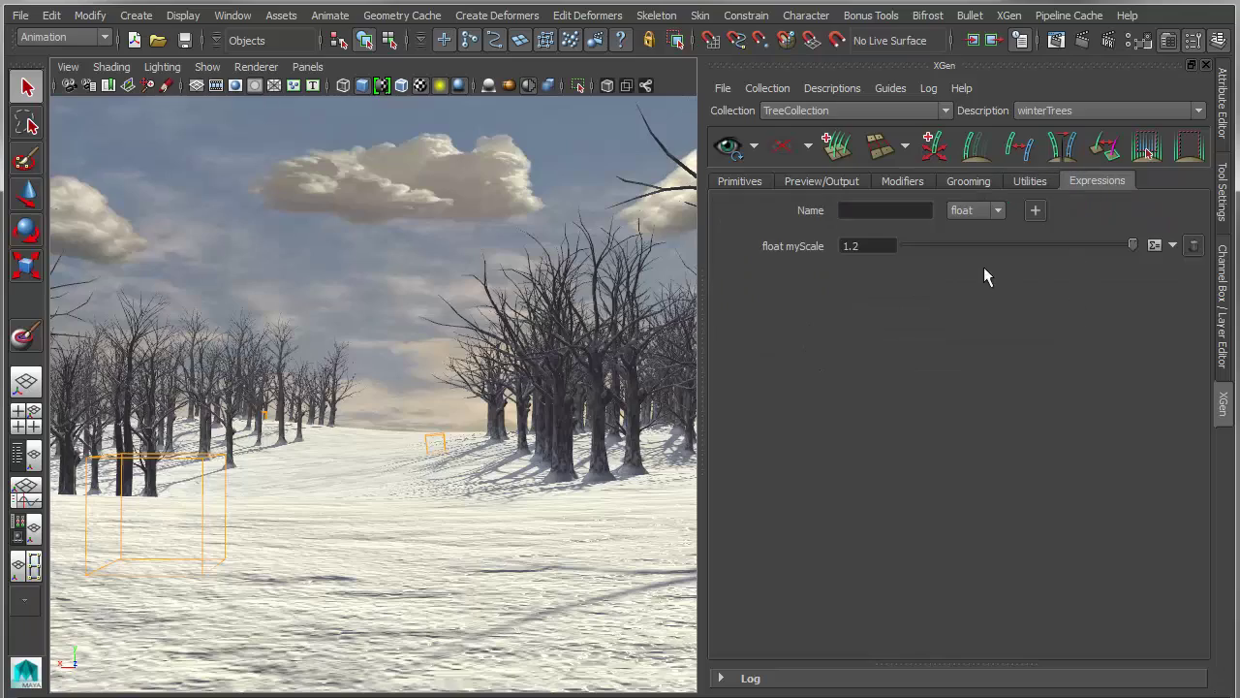
{"action": "left_click_drag", "start_coordinate": [1131, 239], "coordinate": [1106, 243]}
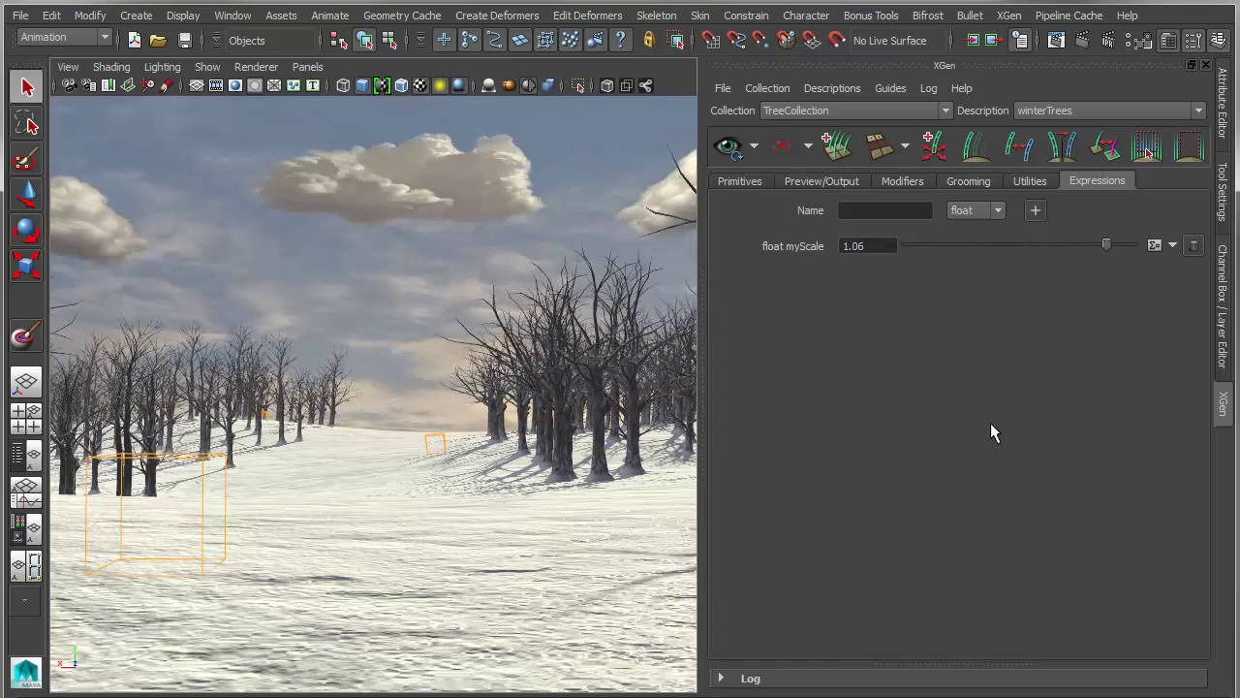
{"action": "scroll", "coordinate": [347, 343], "scroll_direction": "up", "scroll_amount": 2}
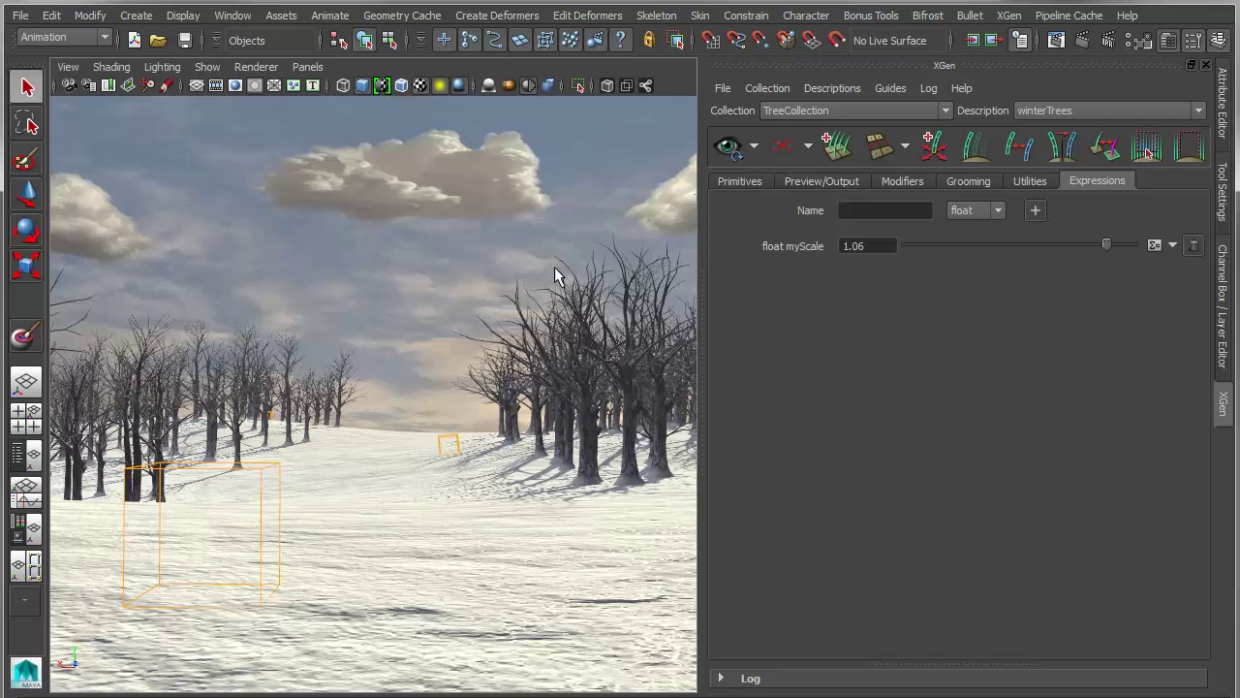
{"action": "scroll", "coordinate": [258, 380], "scroll_direction": "up", "scroll_amount": 5}
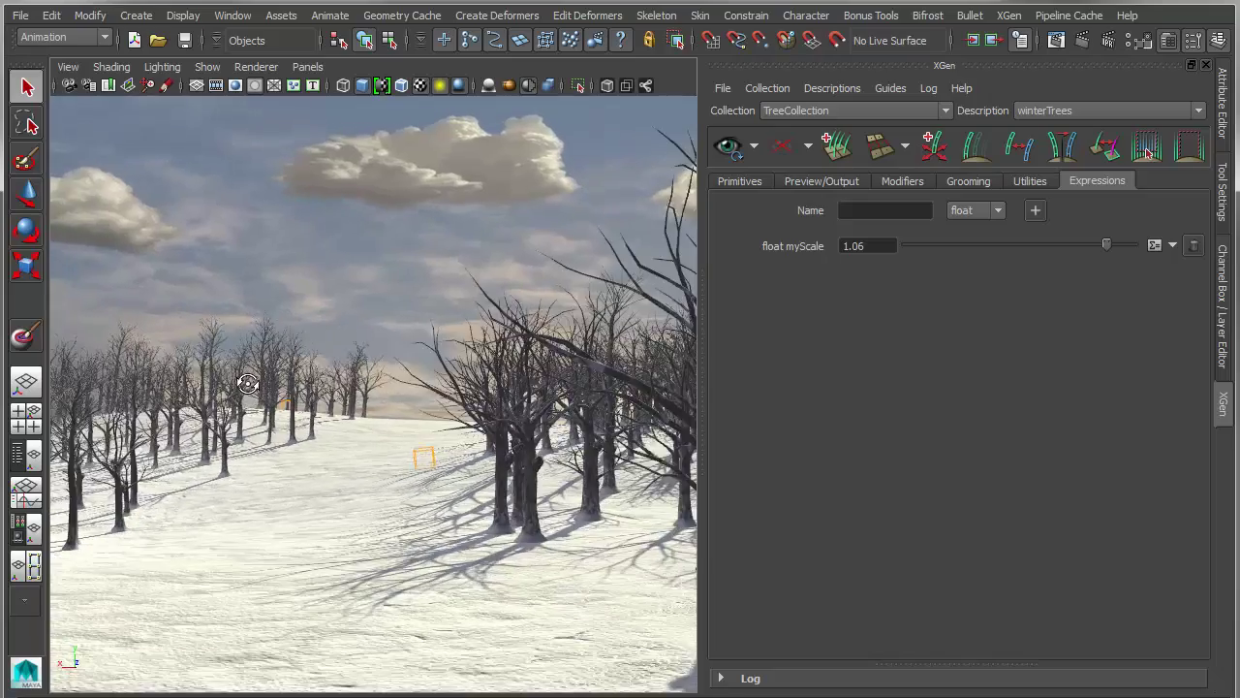
{"action": "left_click_drag", "start_coordinate": [259, 384], "coordinate": [264, 374], "text": "alt"}
{"action": "right_click_drag", "start_coordinate": [263, 374], "coordinate": [323, 399], "text": "alt"}
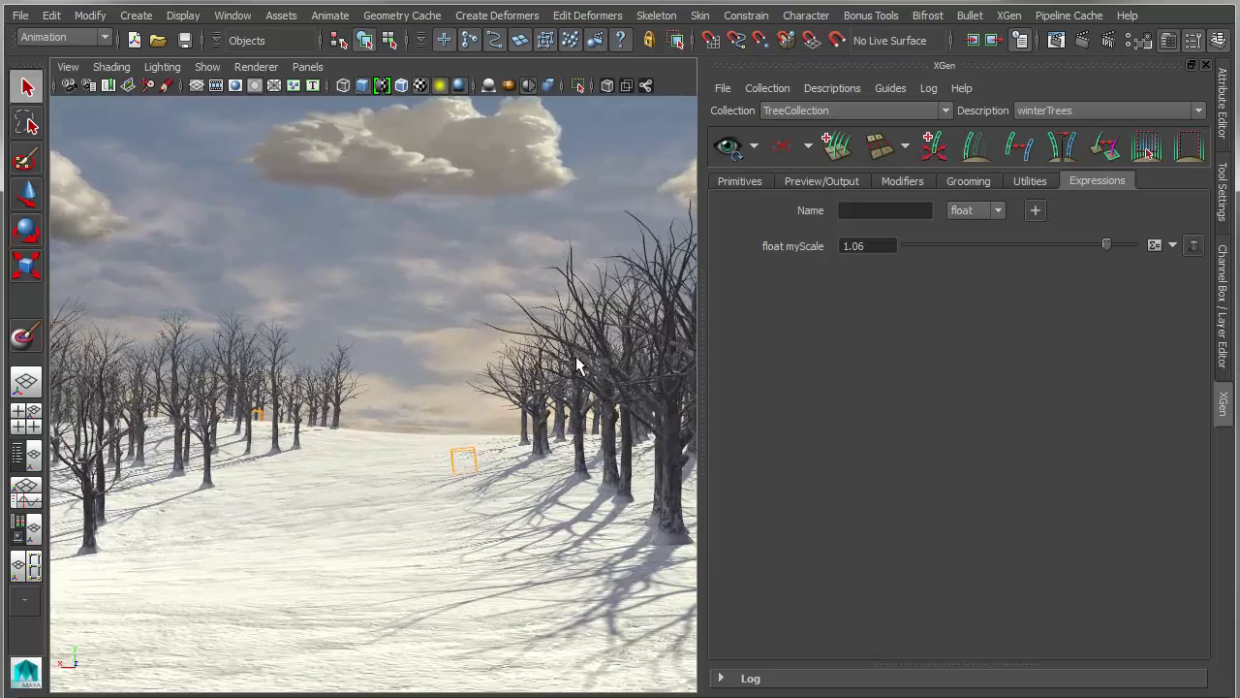
{"action": "left_click_drag", "start_coordinate": [524, 306], "coordinate": [586, 352]}
{"action": "mouse_move", "coordinate": [615, 333]}
{"action": "right_mouse_down"}
{"action": "mouse_move", "coordinate": [543, 272]}
{"action": "mouse_move", "coordinate": [627, 341]}
{"action": "mouse_move", "coordinate": [603, 345]}
{"action": "right_mouse_up"}
Set the output operation of the winterTrees description to Create MEL File.
{"action": "left_click", "coordinate": [751, 182]}
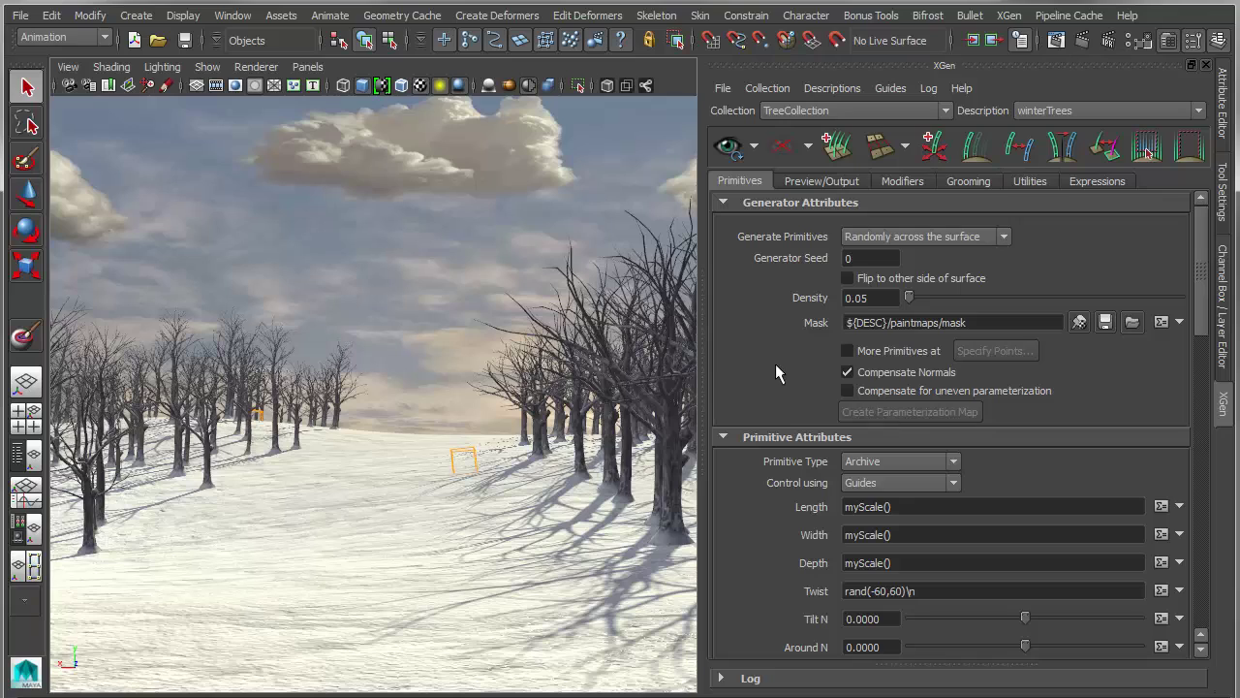
{"action": "left_click", "coordinate": [821, 181]}
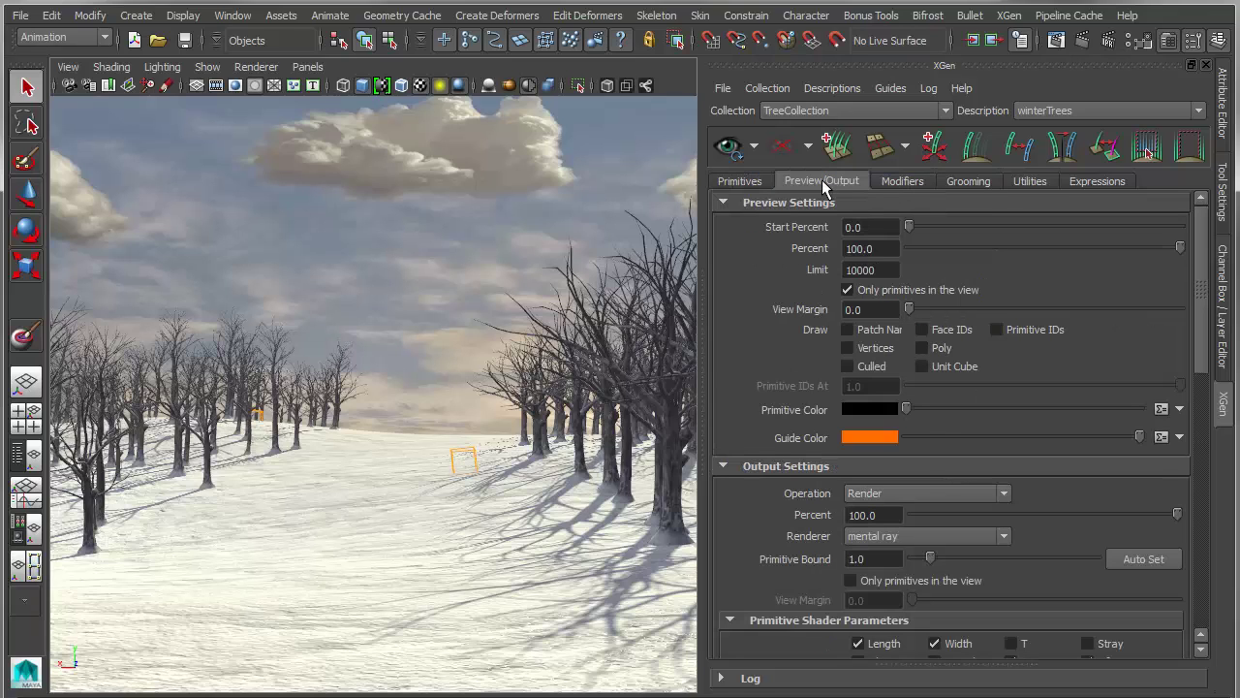
{"action": "left_click", "coordinate": [748, 182]}
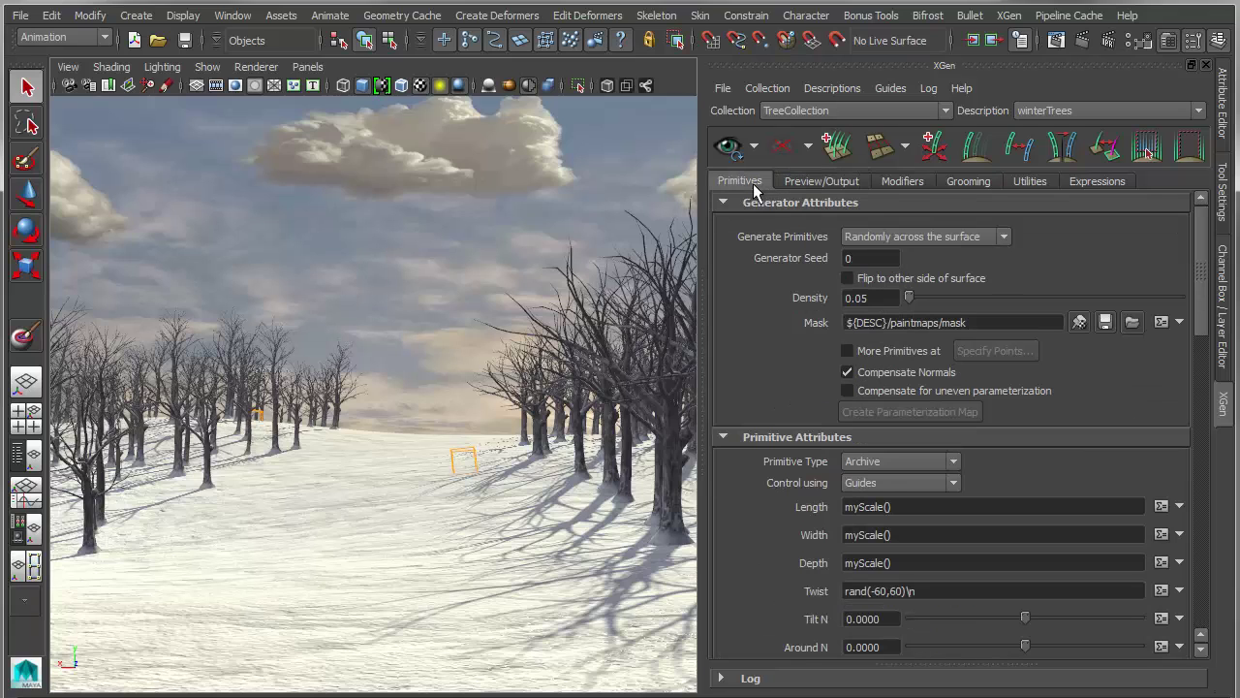
{"action": "left_click", "coordinate": [854, 187]}
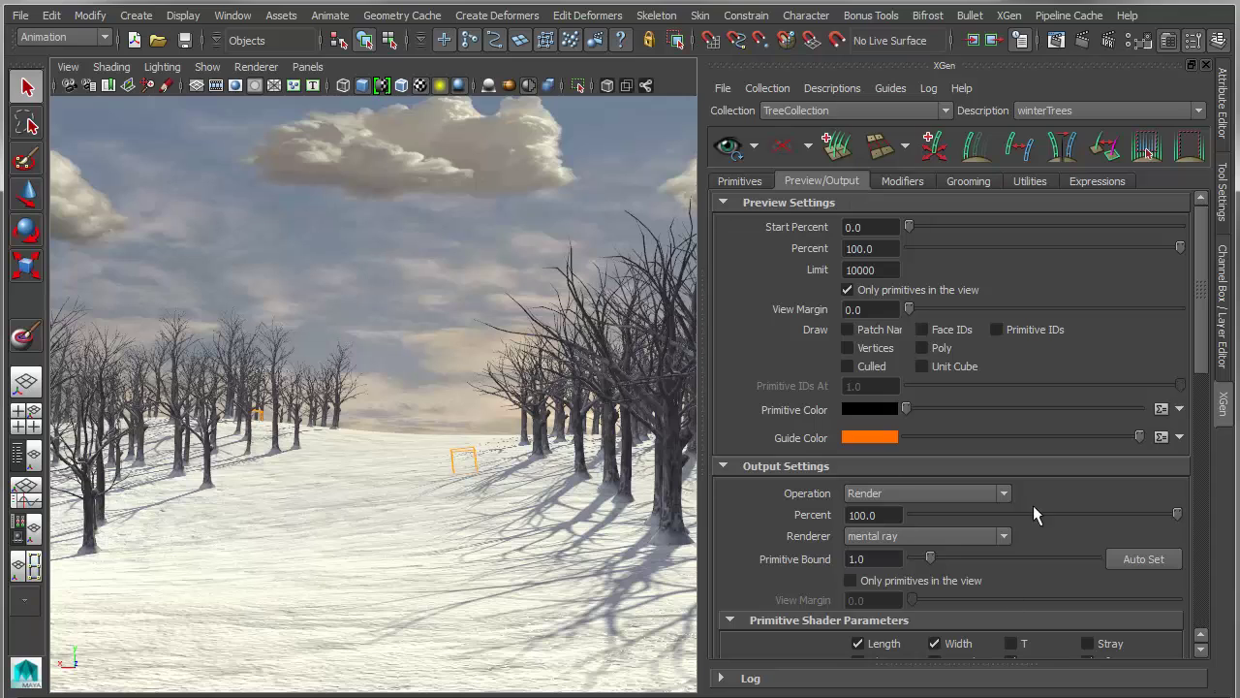
{"action": "left_click_drag", "start_coordinate": [1204, 301], "coordinate": [1206, 366]}
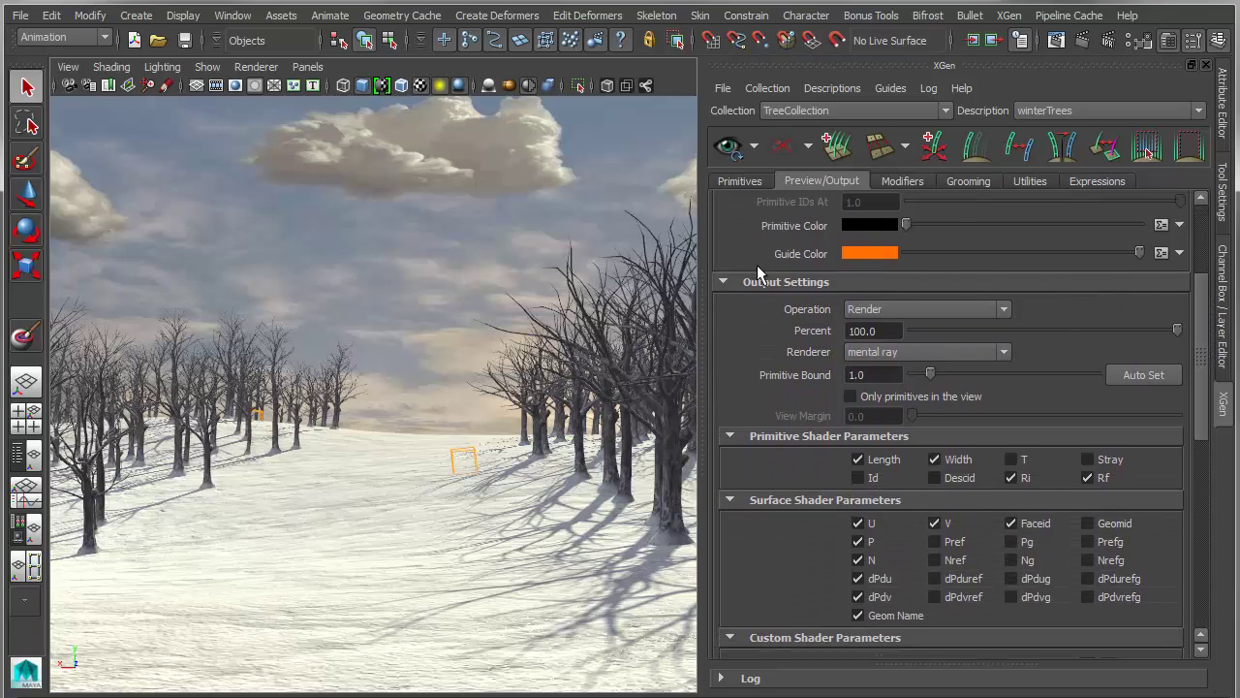
{"action": "left_click", "coordinate": [871, 306]}
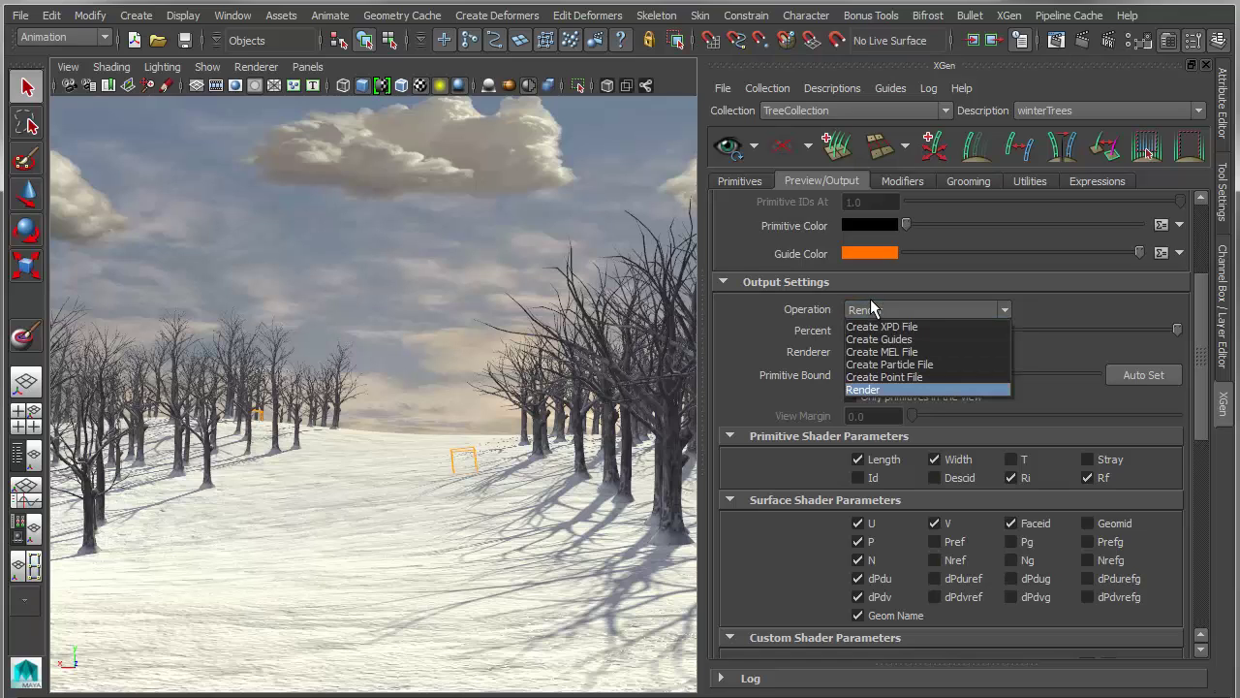
{"action": "left_click", "coordinate": [907, 352]}
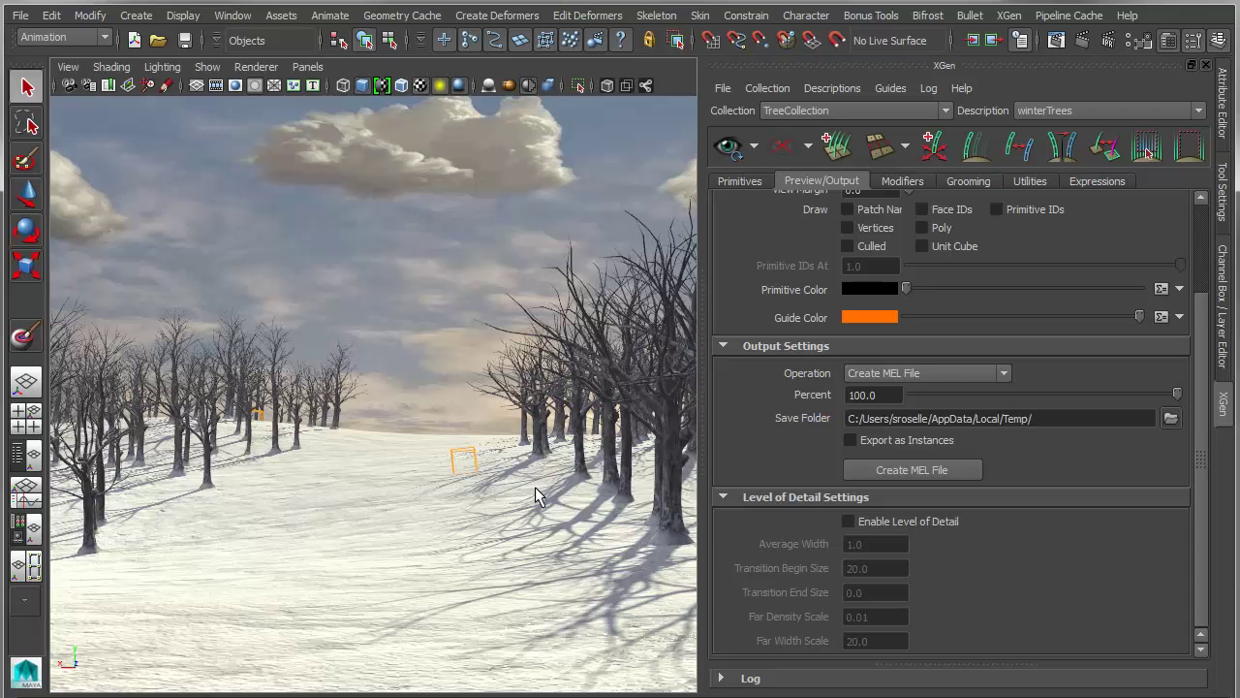
Choose the Desktop as the save folder and create the MEL file of the trees at 100 percent.
{"action": "left_click", "coordinate": [1170, 418]}
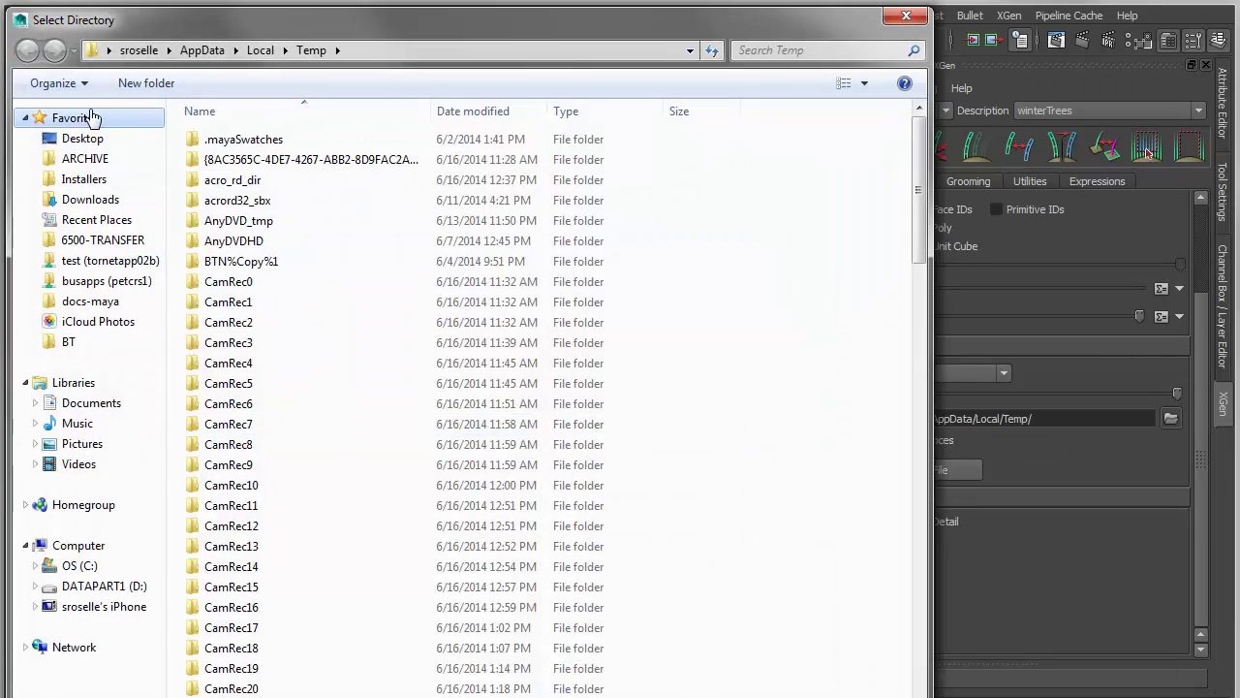
{"action": "left_click", "coordinate": [82, 139]}
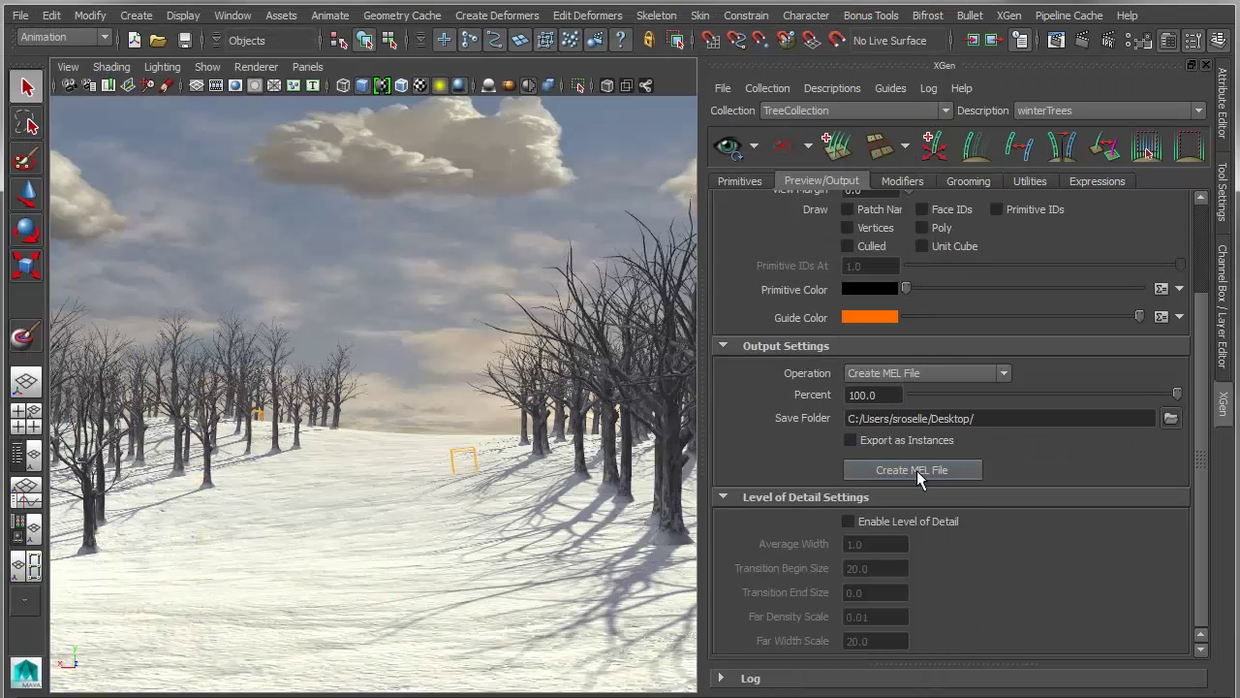
{"action": "left_click", "coordinate": [917, 469]}
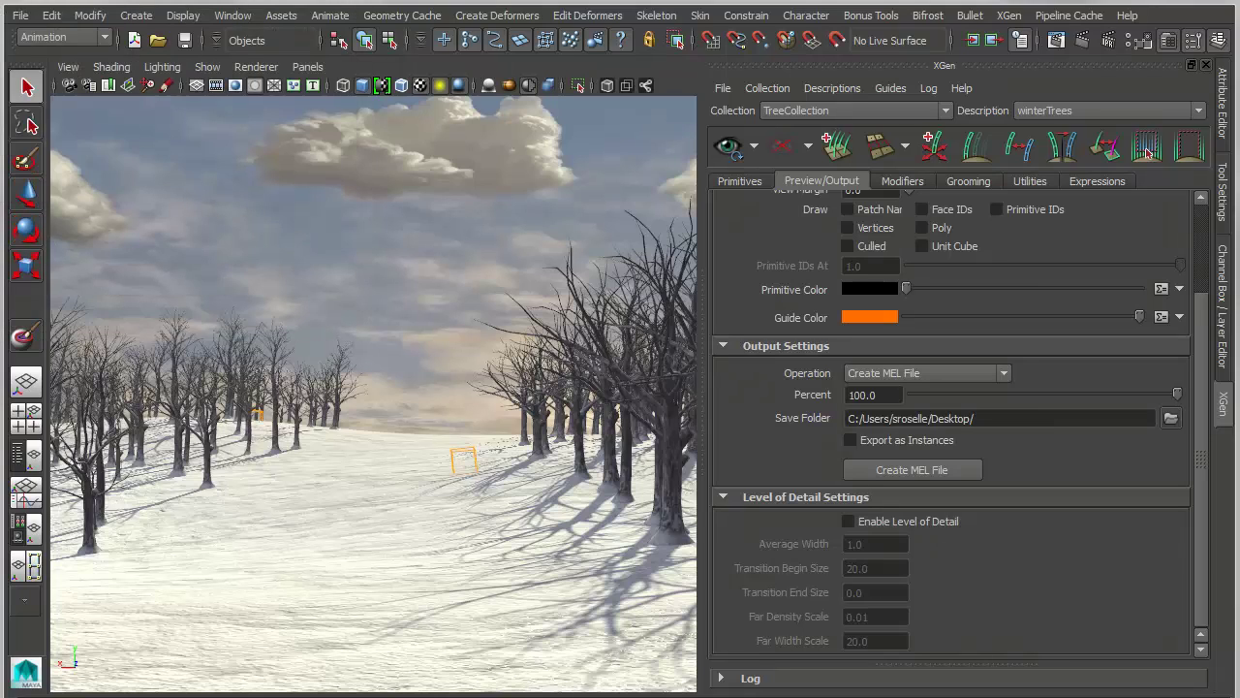
Bring up the Script Editor, clear its MEL input area, and enlarge both the input area and the window.
{"action": "left_click_drag", "start_coordinate": [0, 200], "coordinate": [581, 194]}
{"action": "key", "text": "ctrl+a"}
{"action": "key", "text": "BackSpace"}
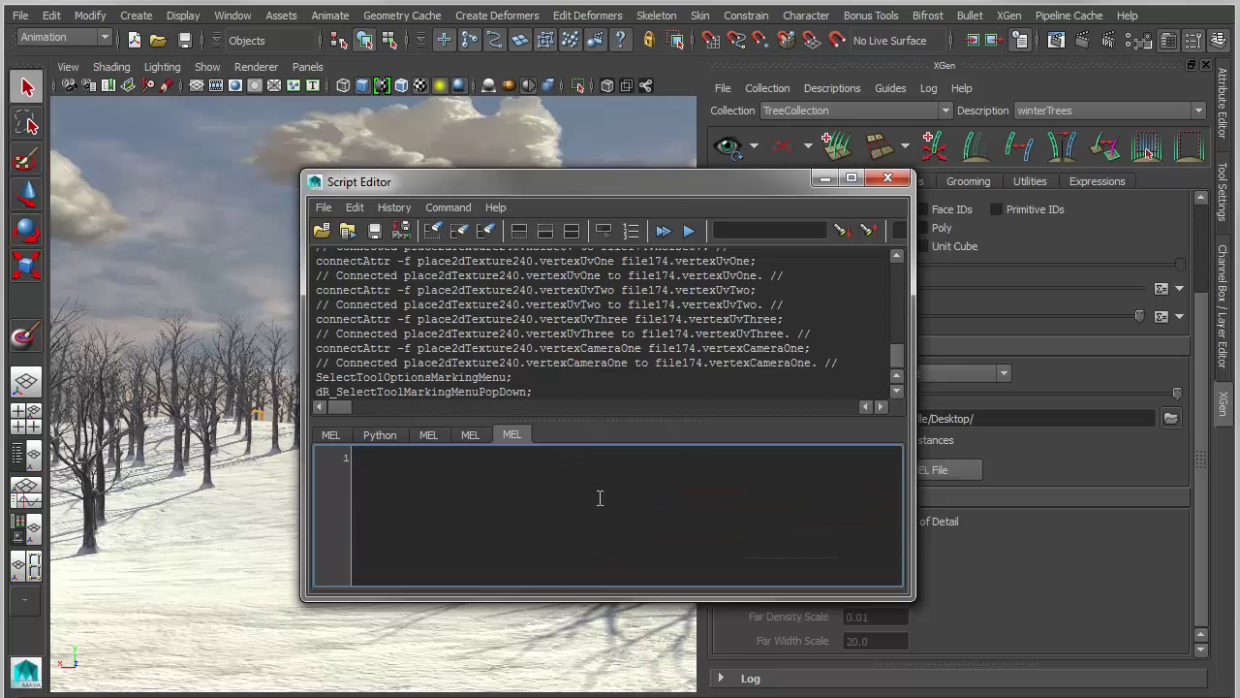
{"action": "left_click_drag", "start_coordinate": [592, 421], "coordinate": [591, 337]}
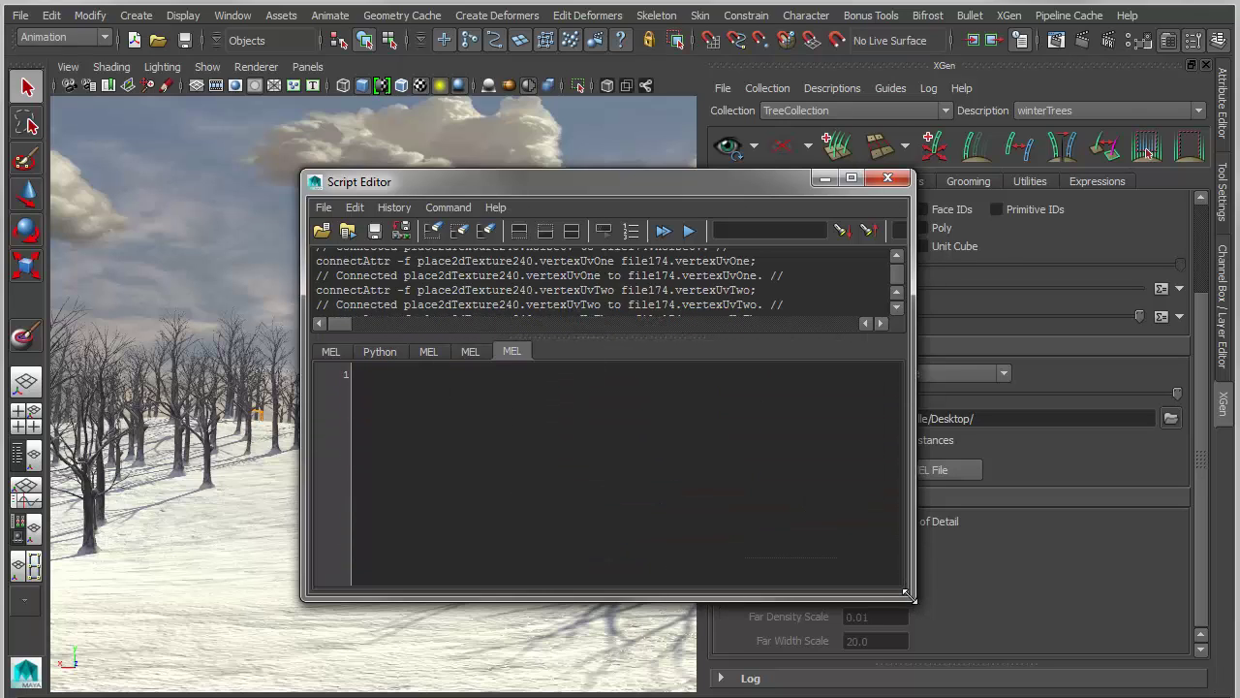
{"action": "left_click_drag", "start_coordinate": [909, 595], "coordinate": [951, 620]}
Load winterTrees.mel from the Desktop into the Script Editor and look through the script to its last line.
{"action": "left_click", "coordinate": [324, 231]}
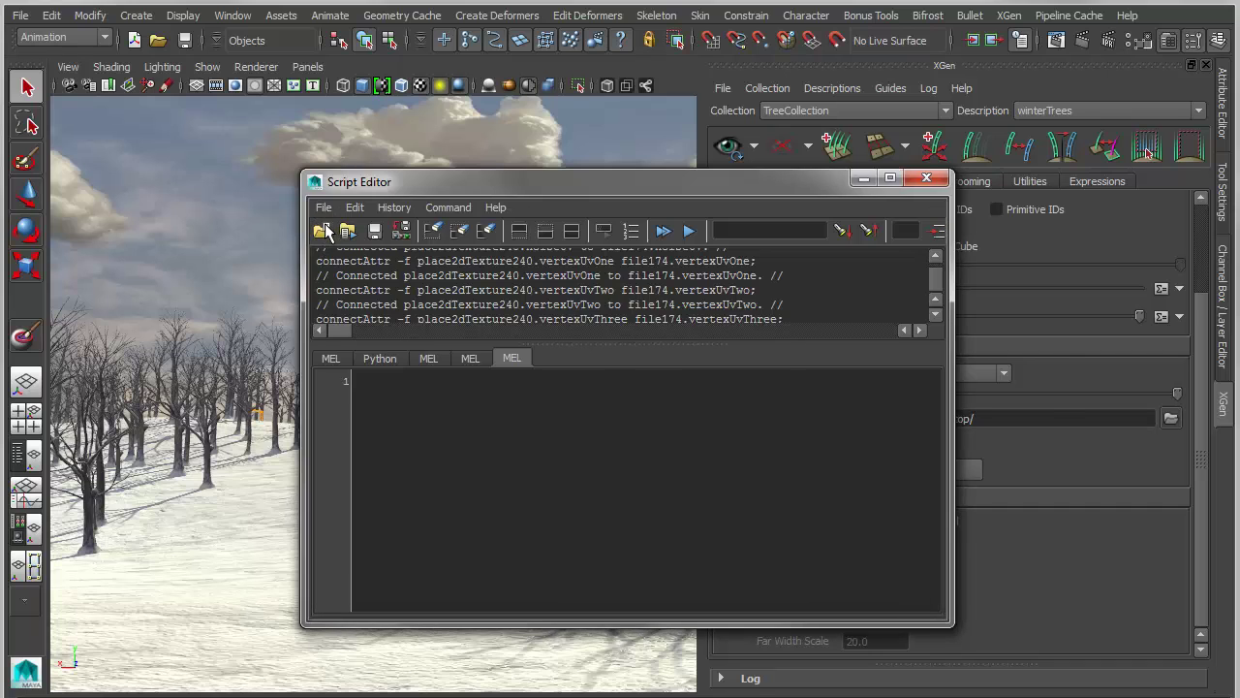
{"action": "left_click", "coordinate": [167, 141]}
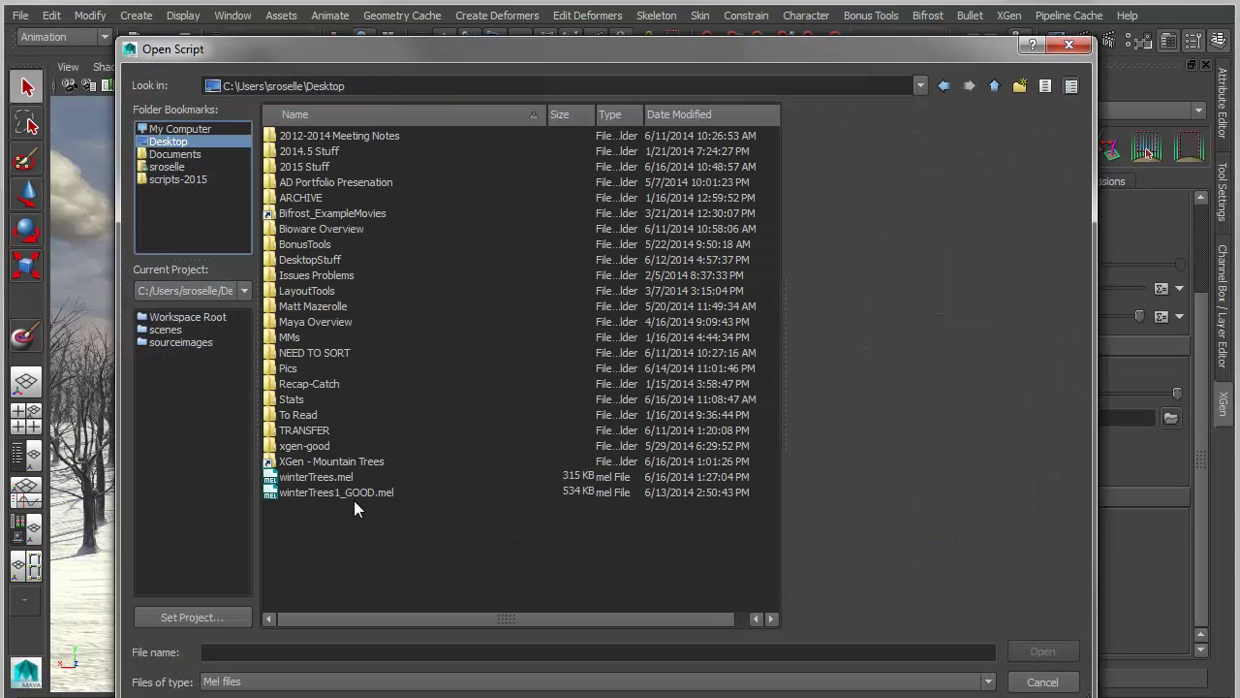
{"action": "left_click", "coordinate": [316, 476]}
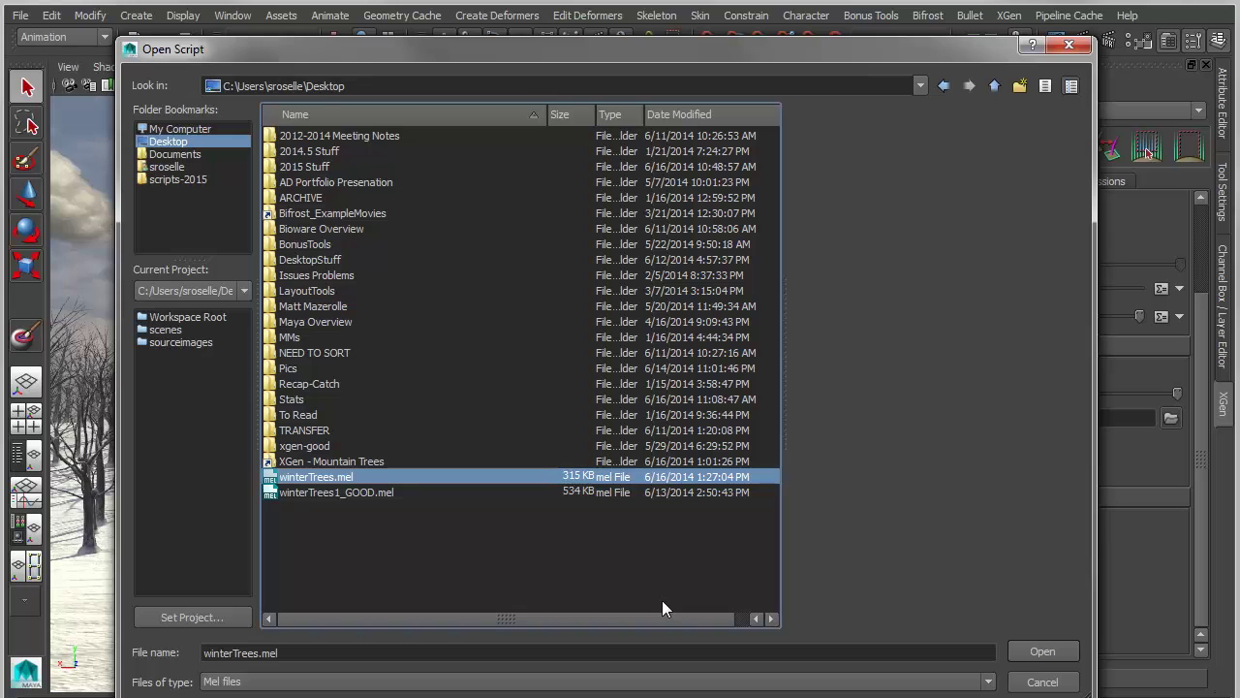
{"action": "left_click", "coordinate": [1033, 650]}
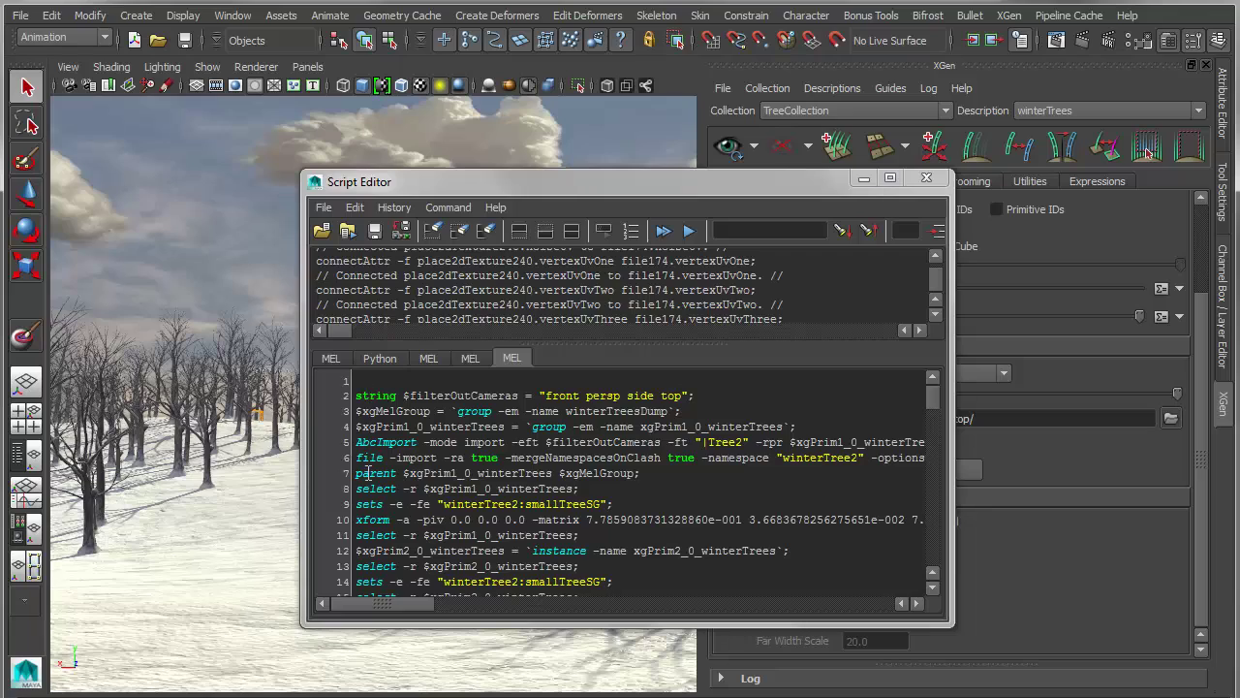
{"action": "left_click_drag", "start_coordinate": [933, 405], "coordinate": [936, 561]}
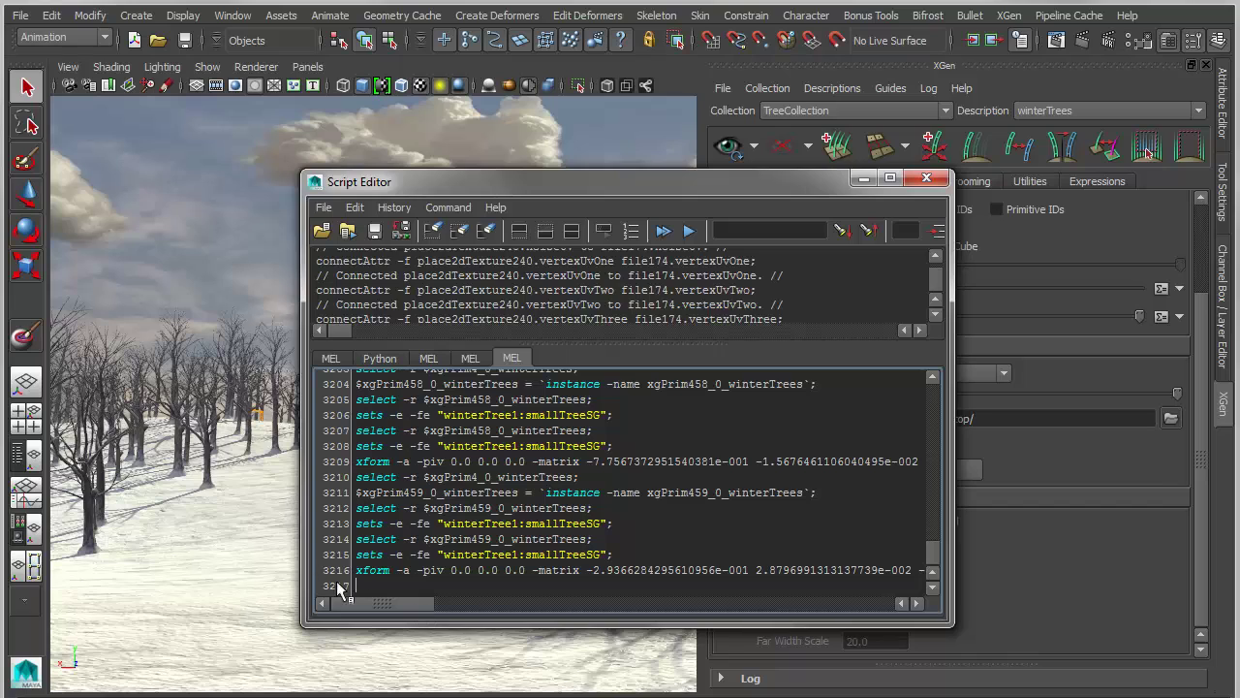
Return to the start of the script, highlight the AbcImport command on line 5, and move the Script Editor out of the way.
{"action": "left_click_drag", "start_coordinate": [938, 554], "coordinate": [937, 373]}
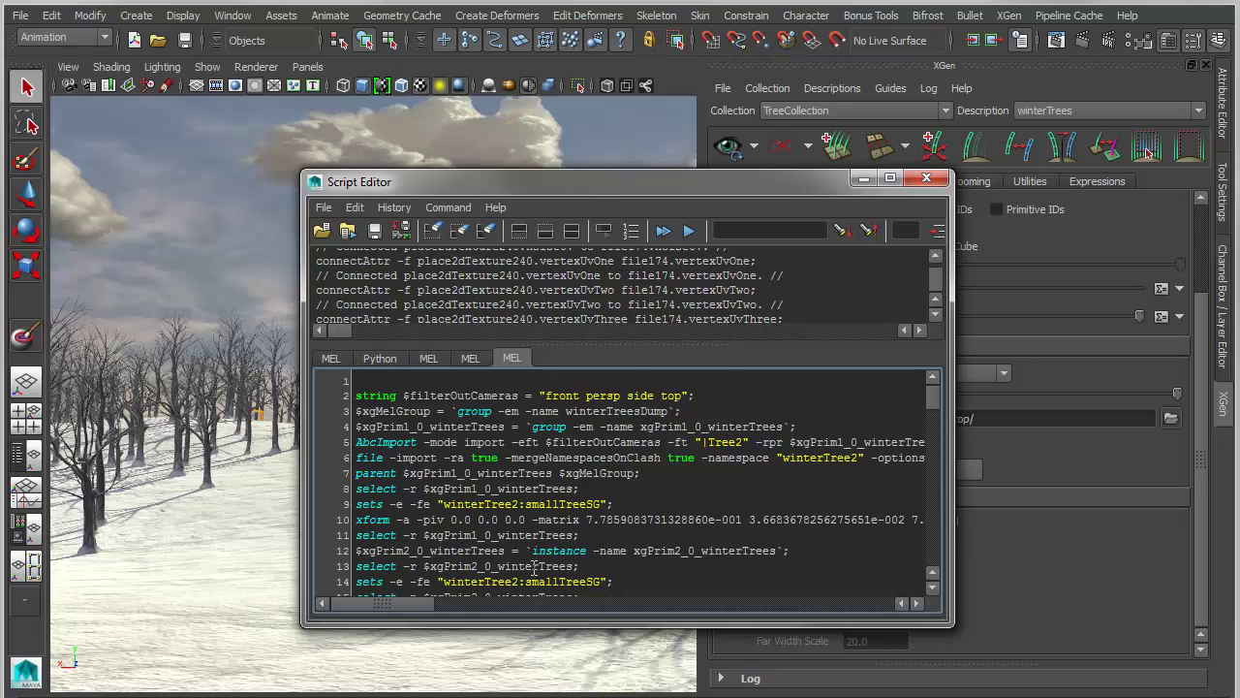
{"action": "double_click", "coordinate": [378, 442]}
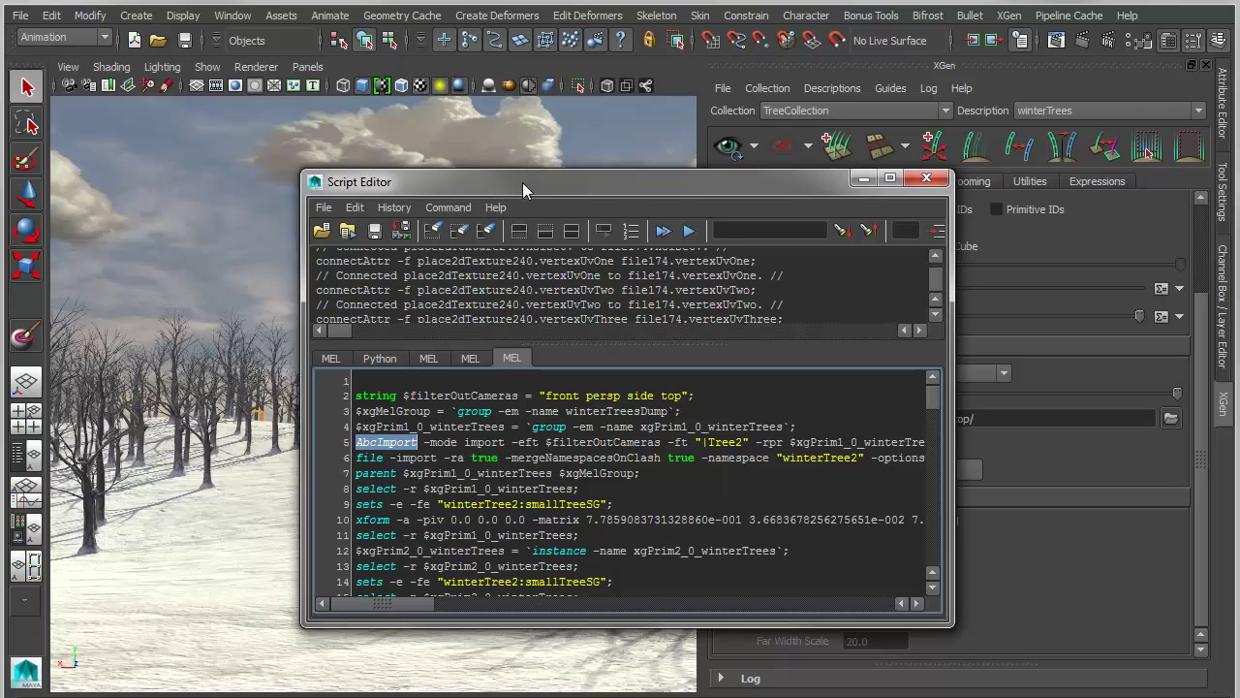
{"action": "left_click_drag", "start_coordinate": [522, 182], "coordinate": [1239, 188]}
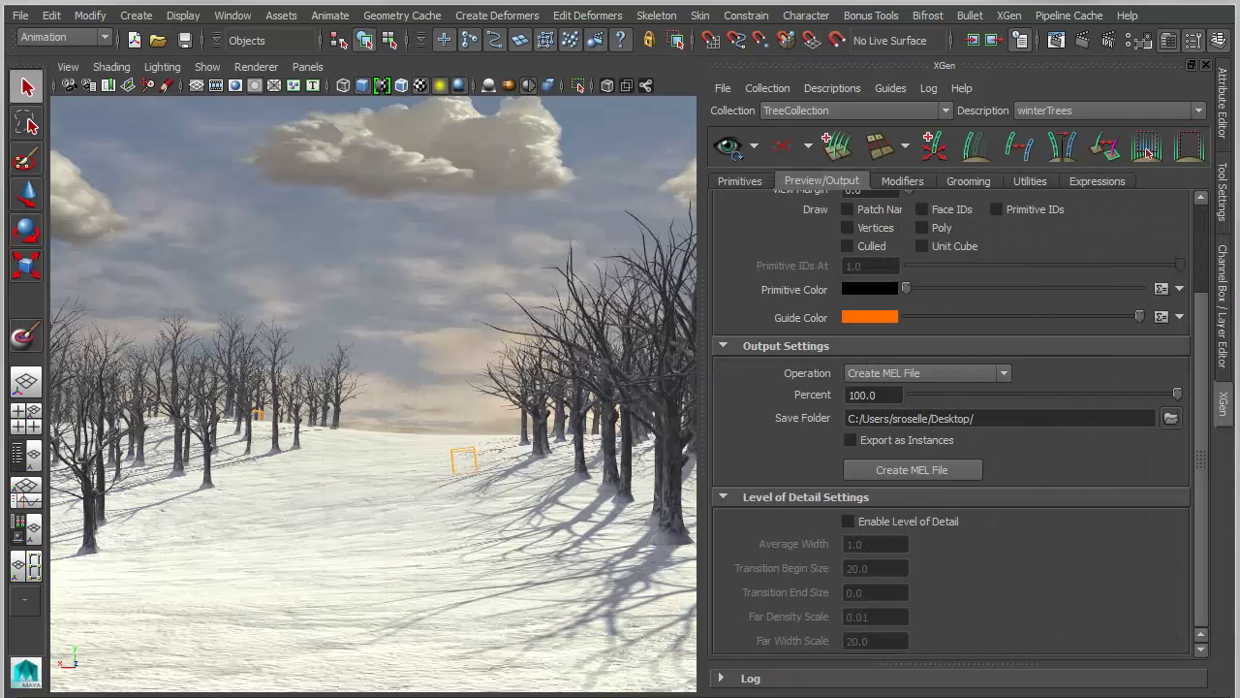
Show the Outliner beside the viewport and delete TreeCollection together with the winterTree1, winterTree2 and winterTree3 smallTreeSG material objects.
{"action": "left_click", "coordinate": [1221, 308]}
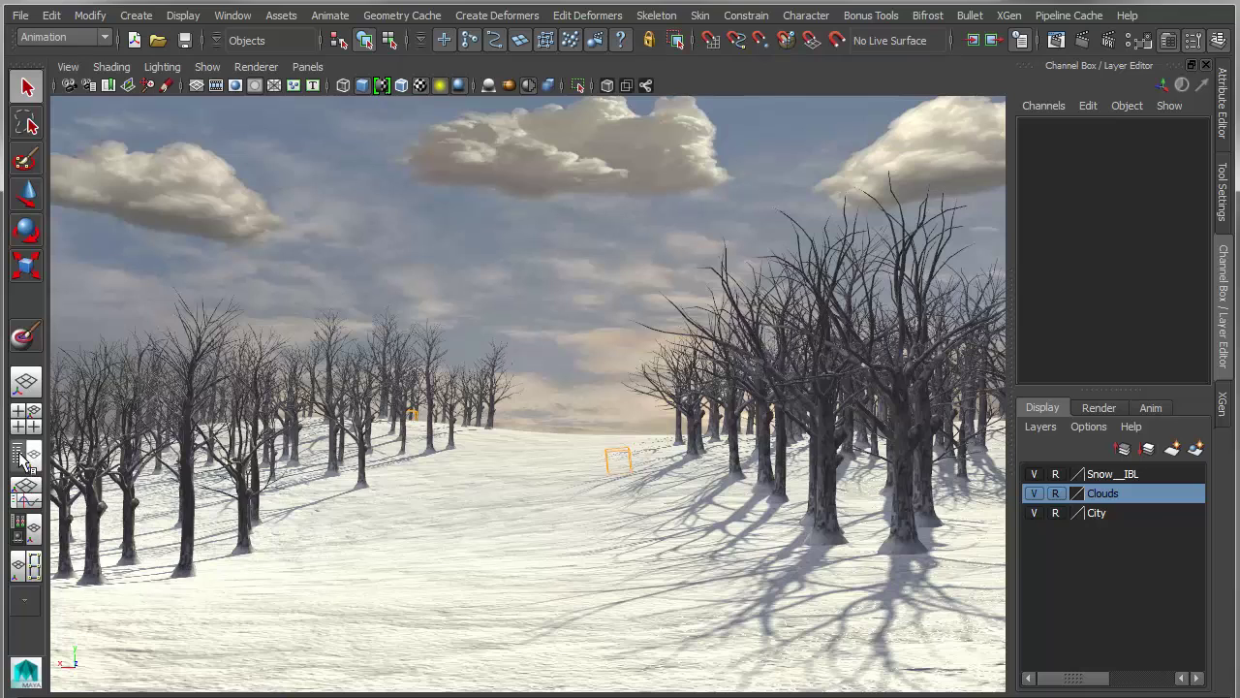
{"action": "left_click", "coordinate": [27, 462]}
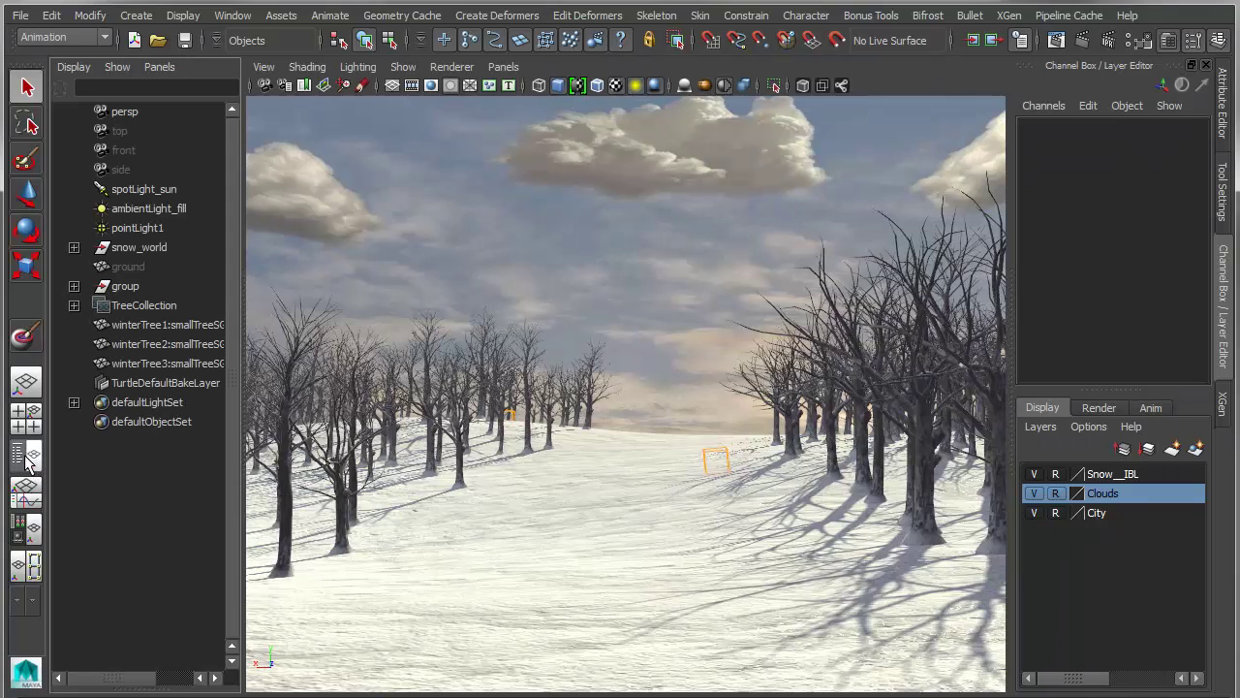
{"action": "left_click", "coordinate": [122, 306]}
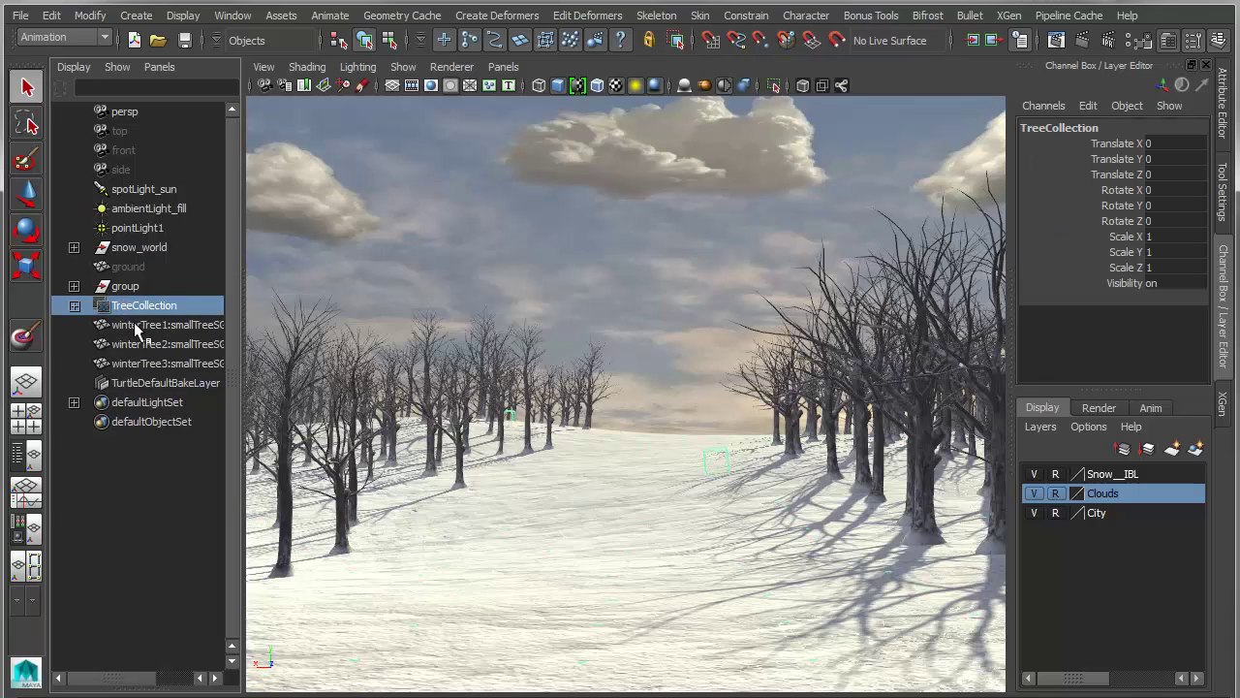
{"action": "left_click", "coordinate": [135, 323], "text": "ctrl"}
{"action": "left_click", "coordinate": [143, 344], "text": "ctrl"}
{"action": "left_click", "coordinate": [142, 365], "text": "ctrl"}
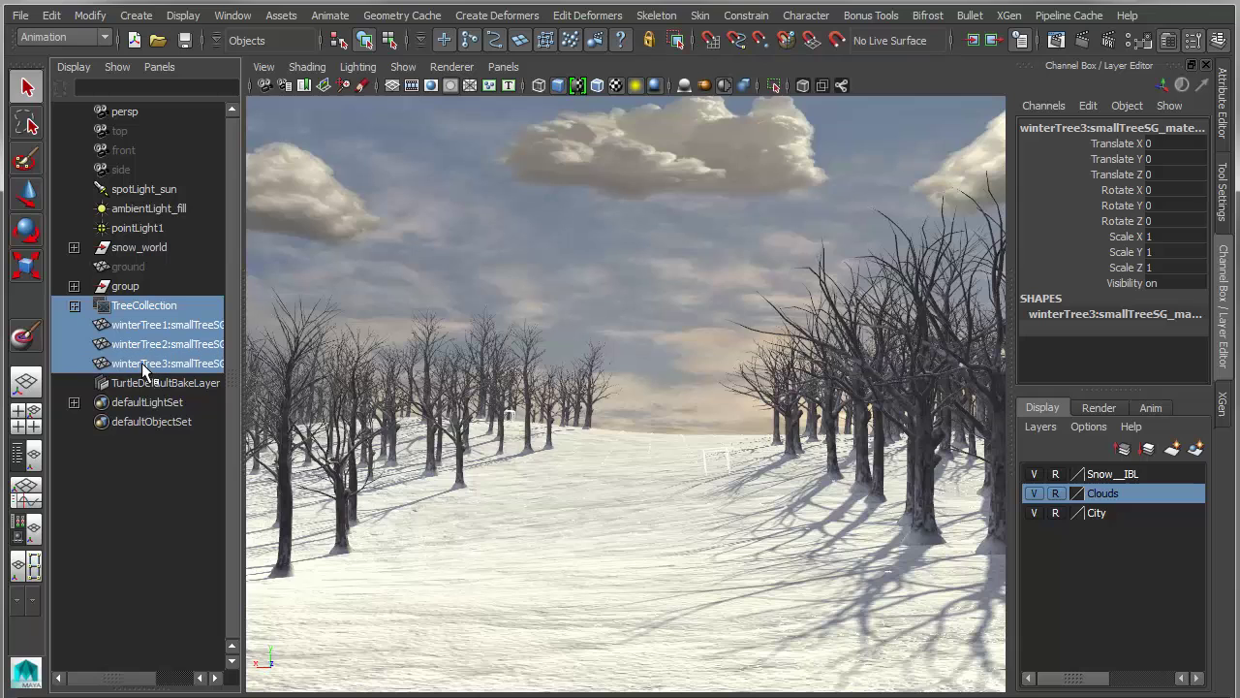
{"action": "key", "text": "Delete"}
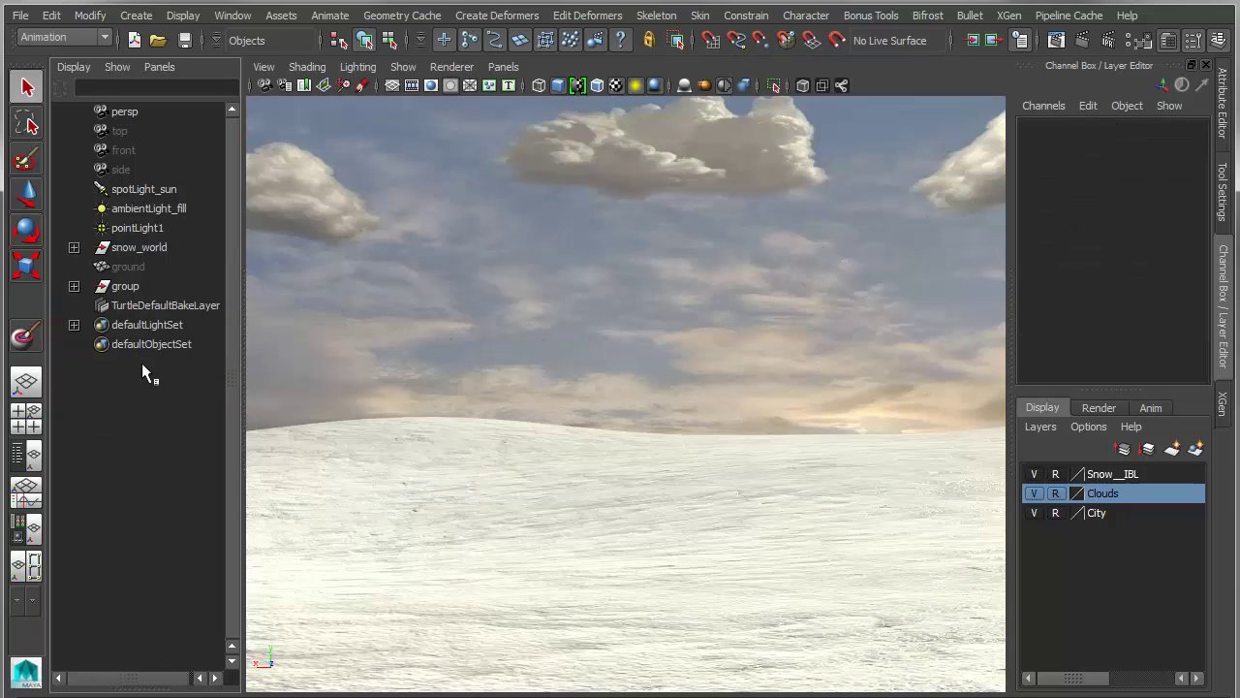
Check XGen for any remaining collections or descriptions, and return to the Channel Box.
{"action": "left_click", "coordinate": [671, 463]}
{"action": "left_click", "coordinate": [730, 330]}
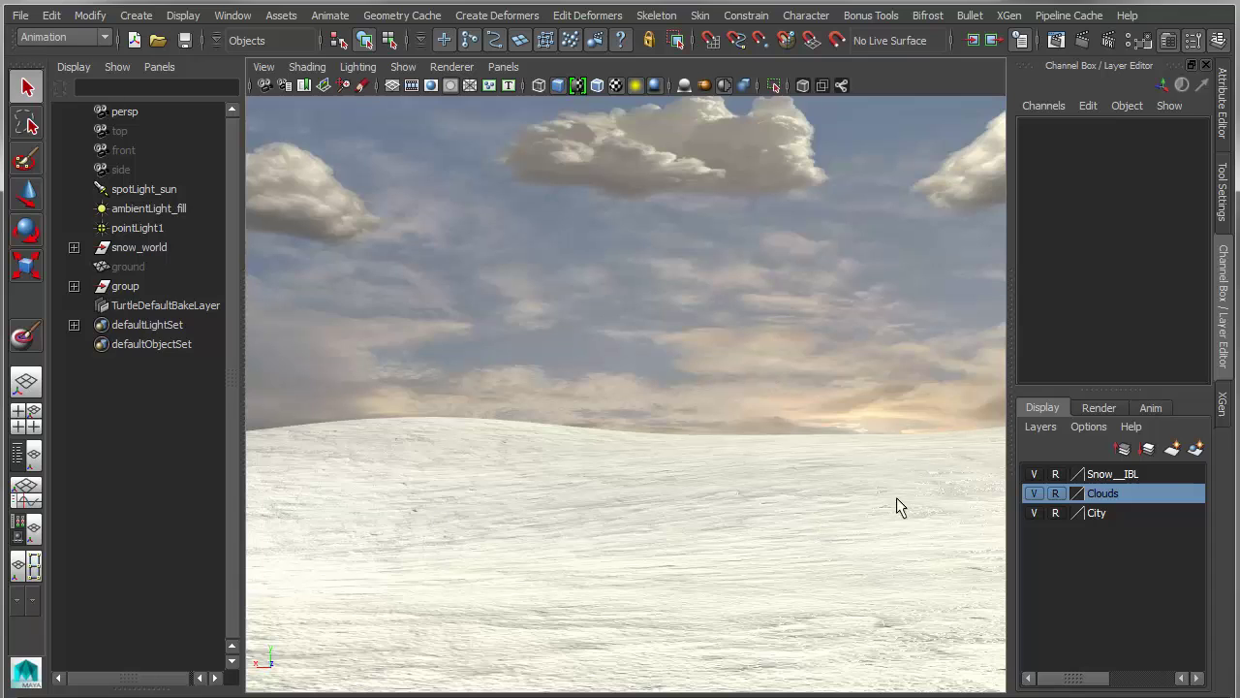
{"action": "left_click", "coordinate": [1222, 401]}
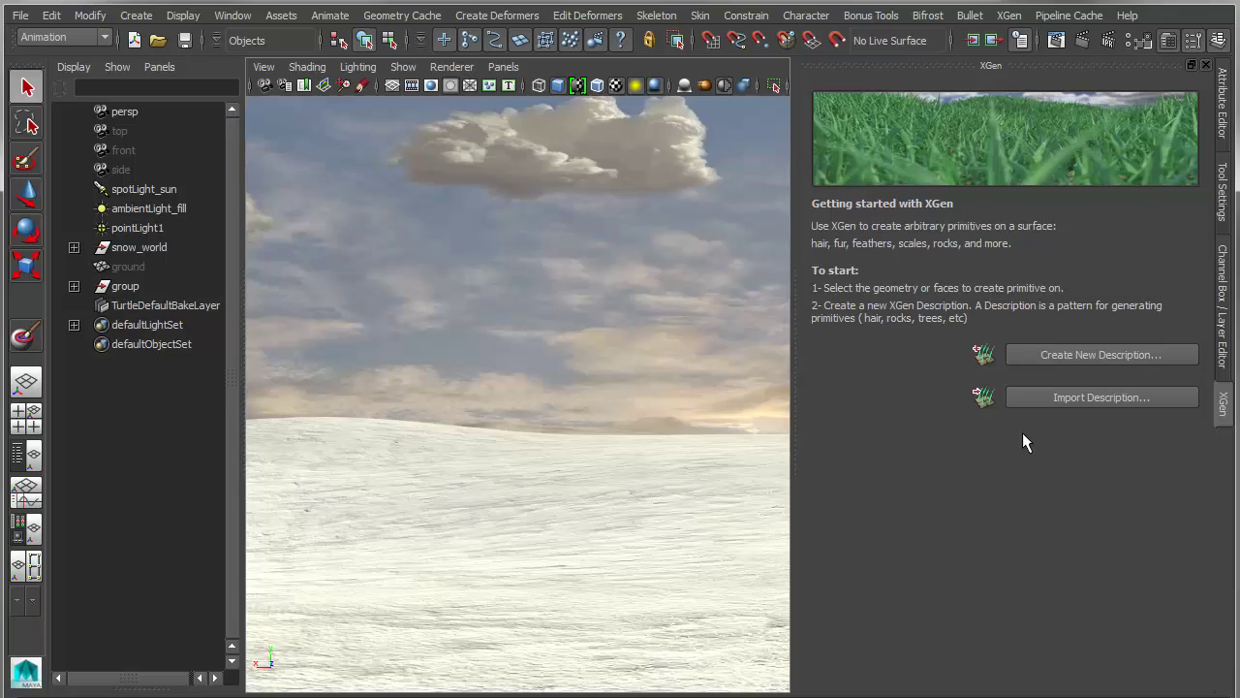
{"action": "left_click", "coordinate": [1225, 296]}
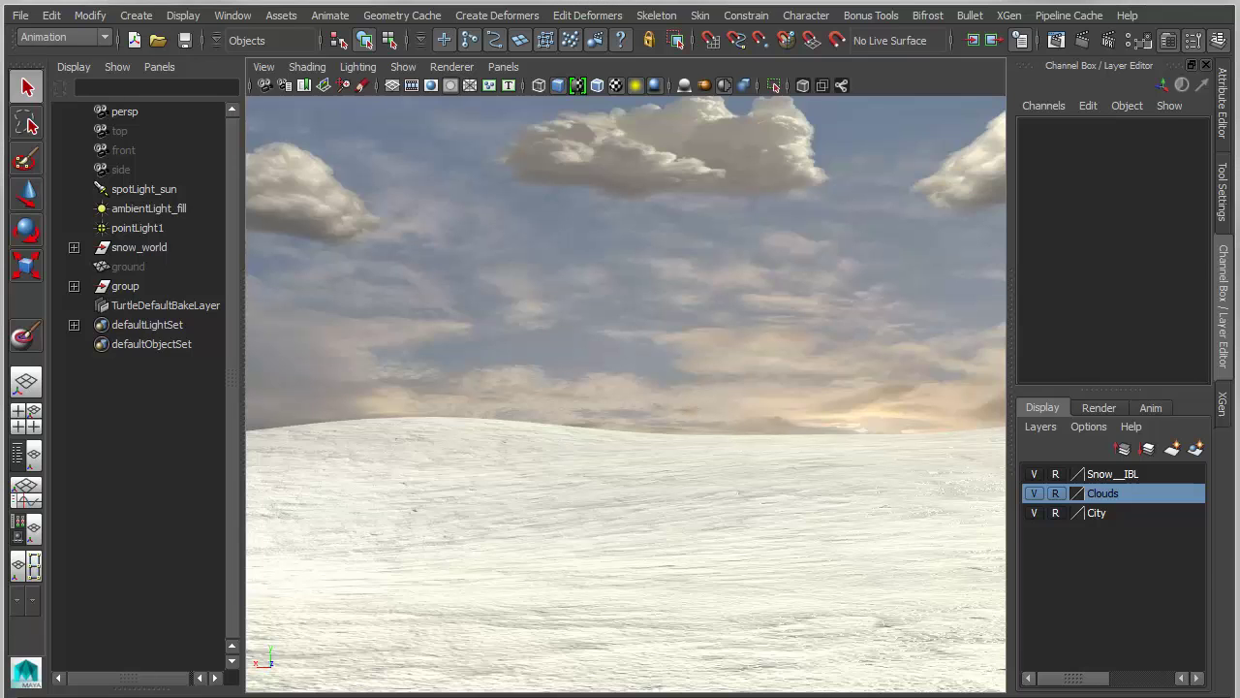
Bring back and enlarge the Script Editor, and remove the -ft "|Tree2" flag from the AbcImport command on line 5.
{"action": "left_click_drag", "start_coordinate": [1021, 30], "coordinate": [826, 29]}
{"action": "scroll", "coordinate": [853, 349], "scroll_direction": "up", "scroll_amount": 2, "text": "ctrl"}
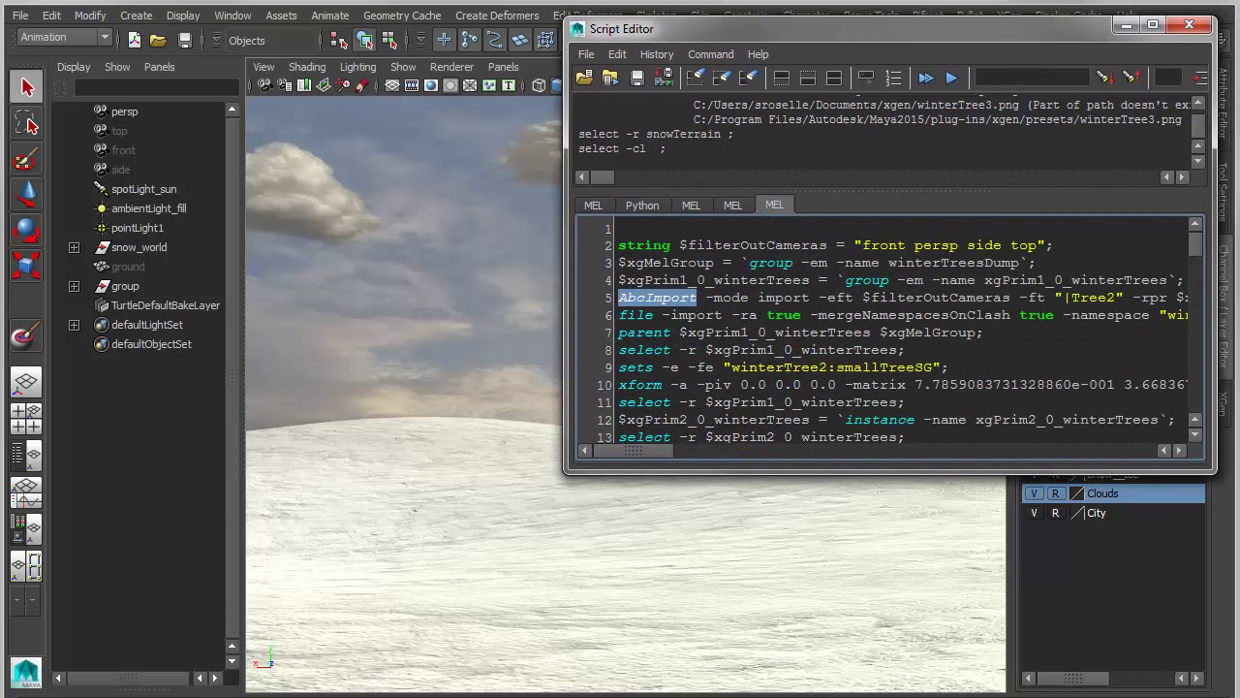
{"action": "left_click_drag", "start_coordinate": [1214, 468], "coordinate": [1239, 696]}
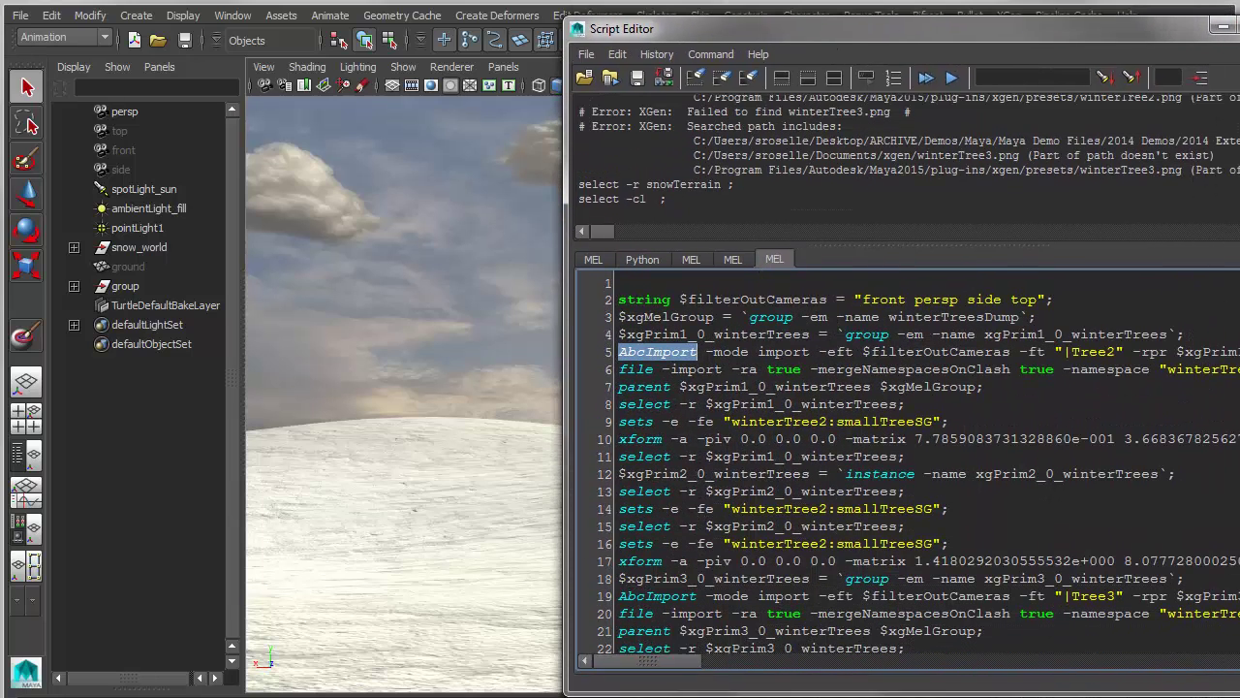
{"action": "double_click", "coordinate": [655, 369]}
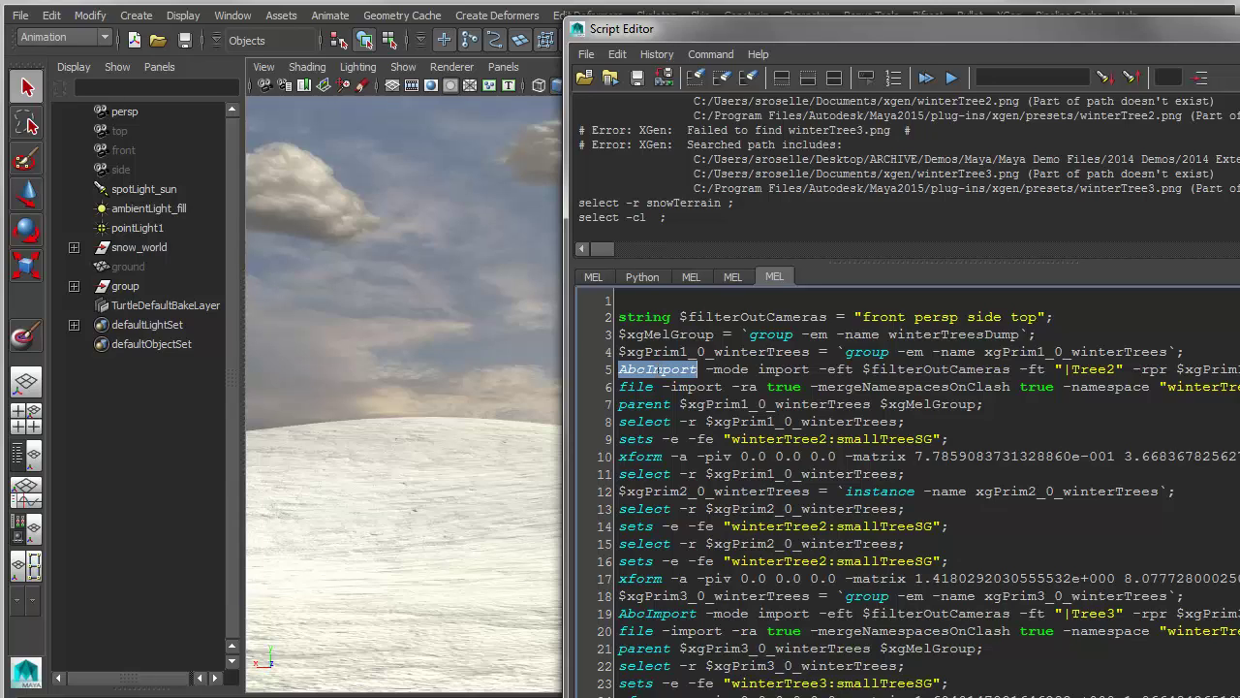
{"action": "left_click", "coordinate": [1017, 370]}
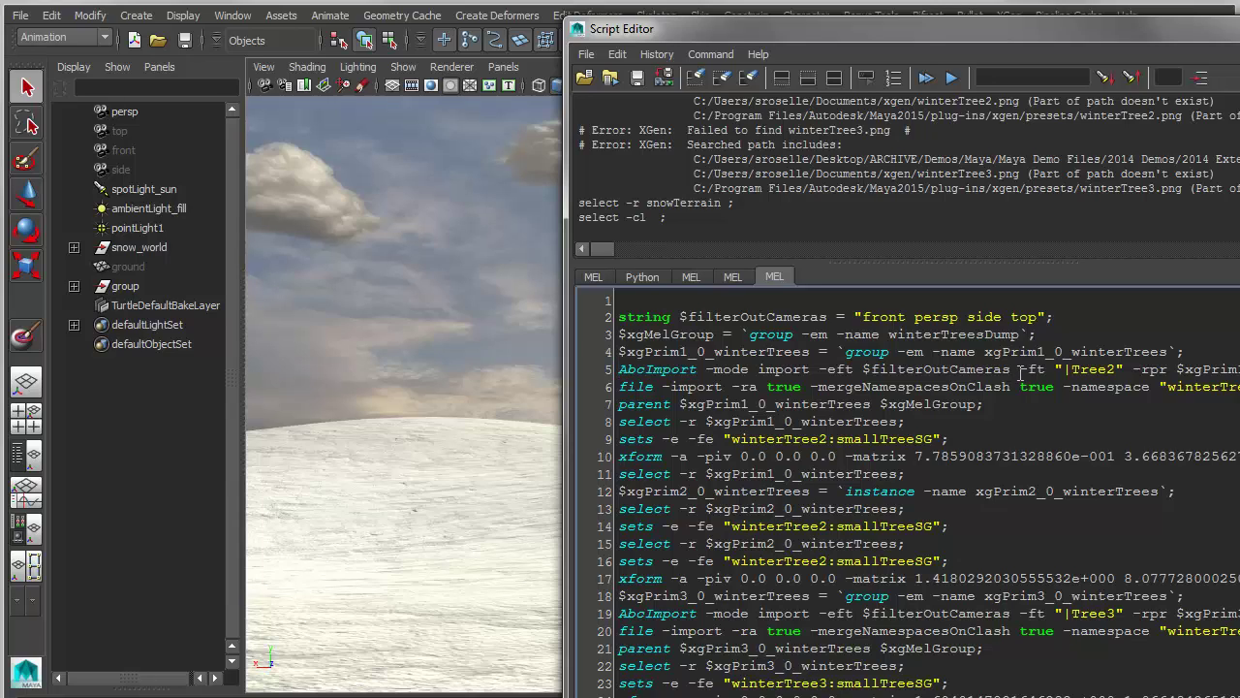
{"action": "left_click_drag", "start_coordinate": [1020, 369], "coordinate": [1123, 369]}
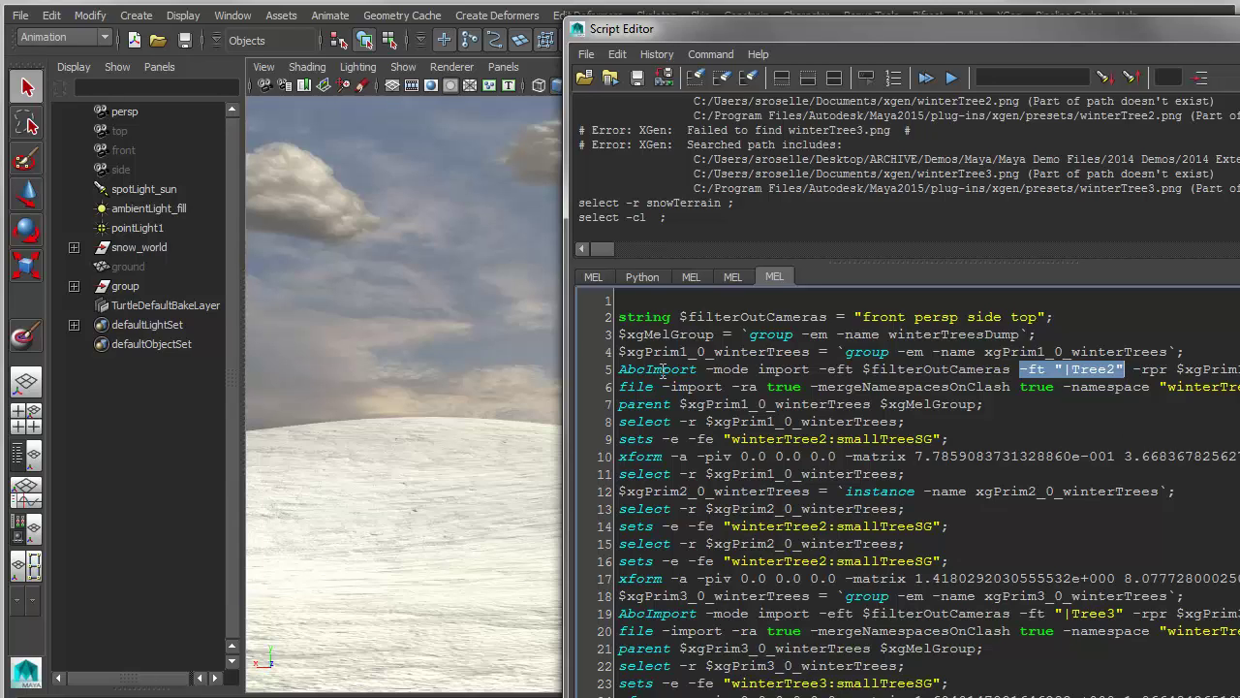
{"action": "key", "text": "BackSpace"}
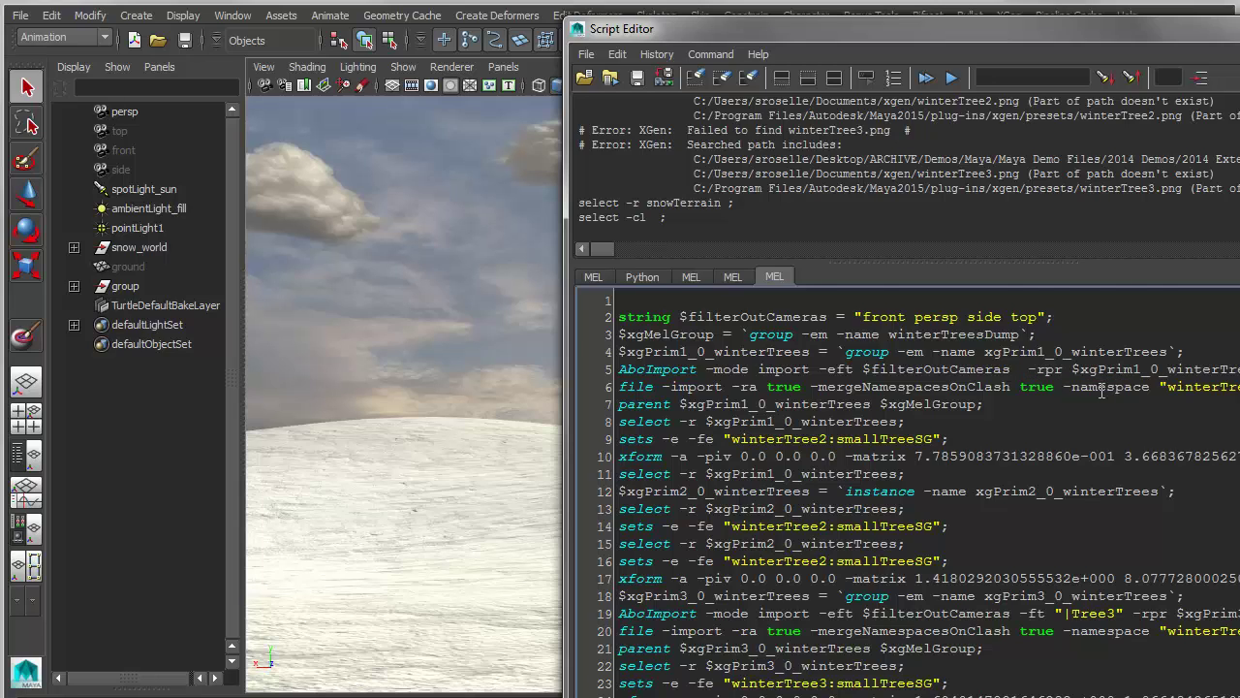
Remove the -ft "|Tree3" flag on line 19 and the -ft "|Tree1" flag on line 26 from the AbcImport commands.
{"action": "scroll", "coordinate": [1076, 526], "scroll_direction": "down", "scroll_amount": 1}
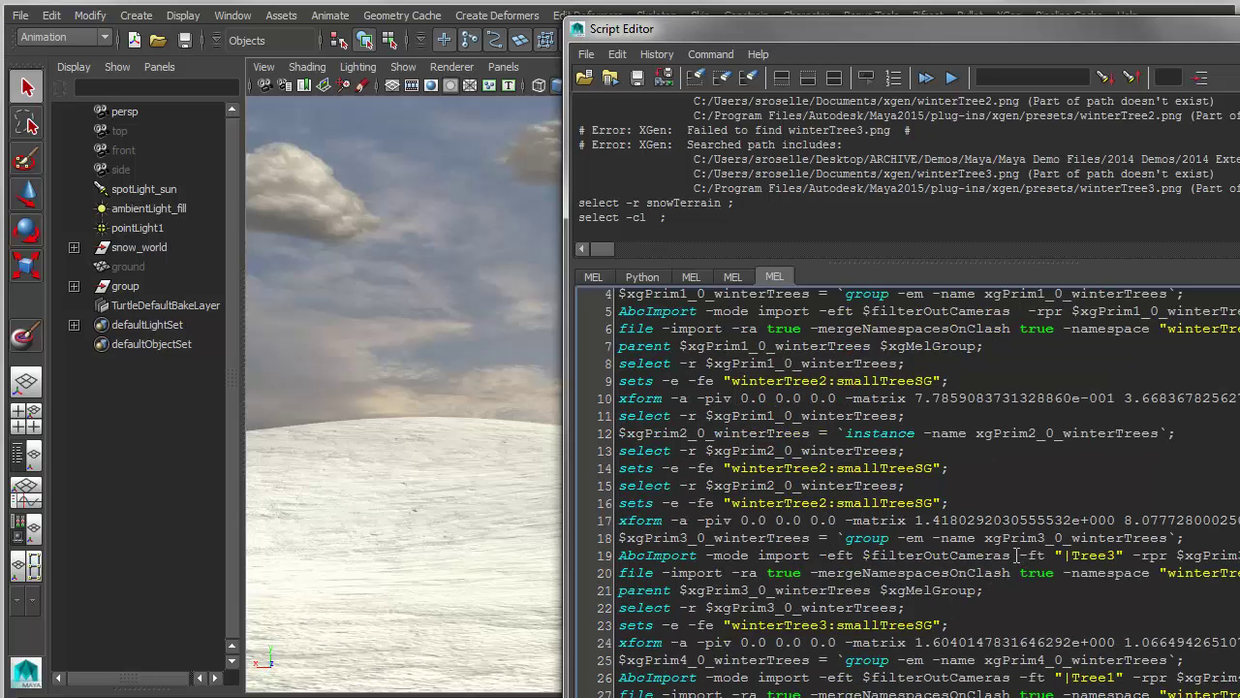
{"action": "left_click_drag", "start_coordinate": [1029, 555], "coordinate": [1134, 559]}
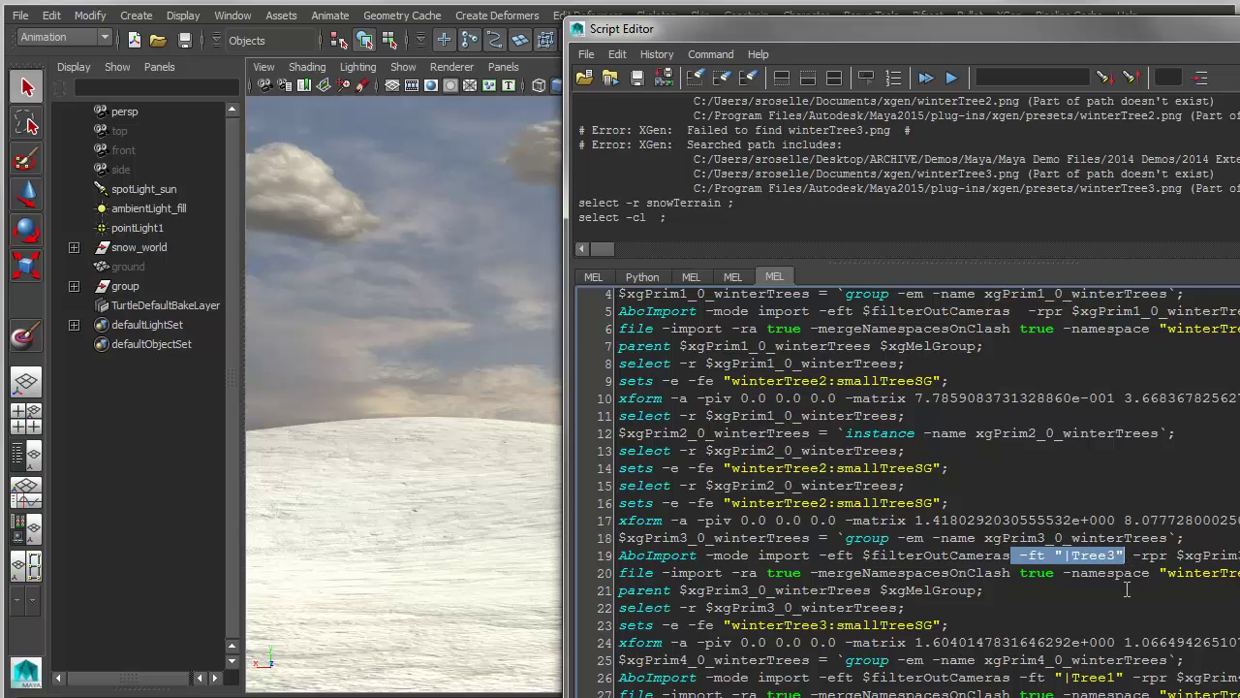
{"action": "key", "text": "BackSpace"}
{"action": "scroll", "coordinate": [1047, 528], "scroll_direction": "down", "scroll_amount": 1}
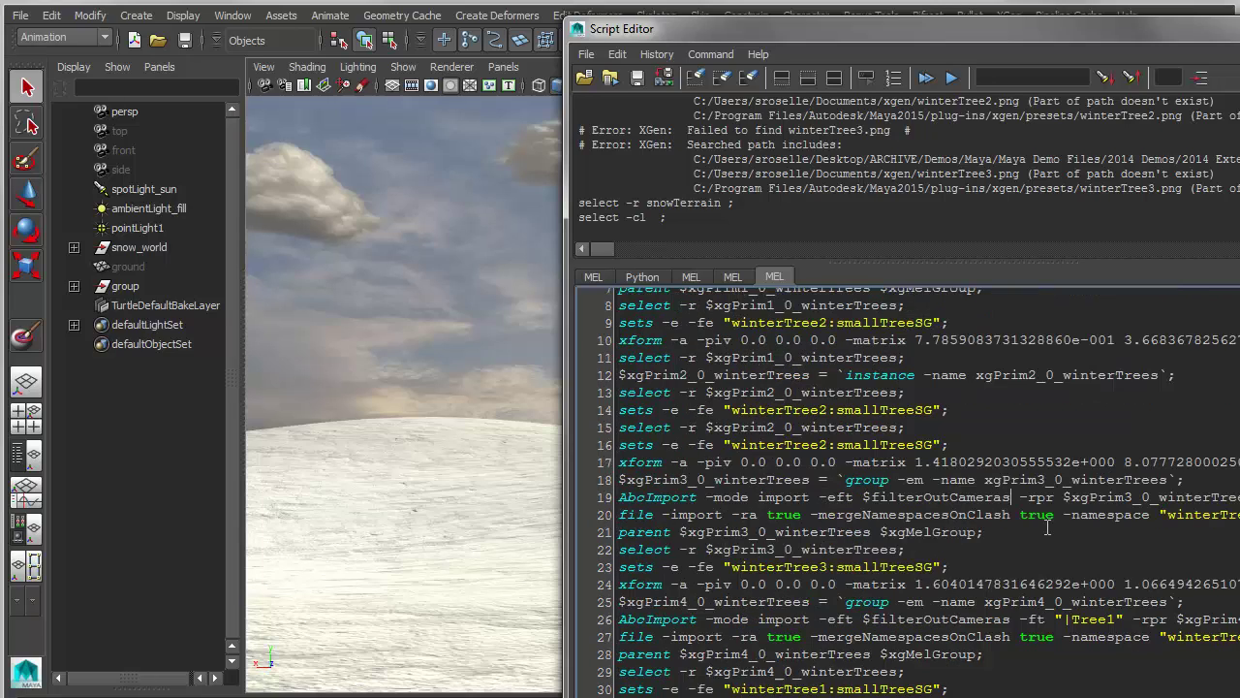
{"action": "left_click_drag", "start_coordinate": [1020, 620], "coordinate": [1134, 620]}
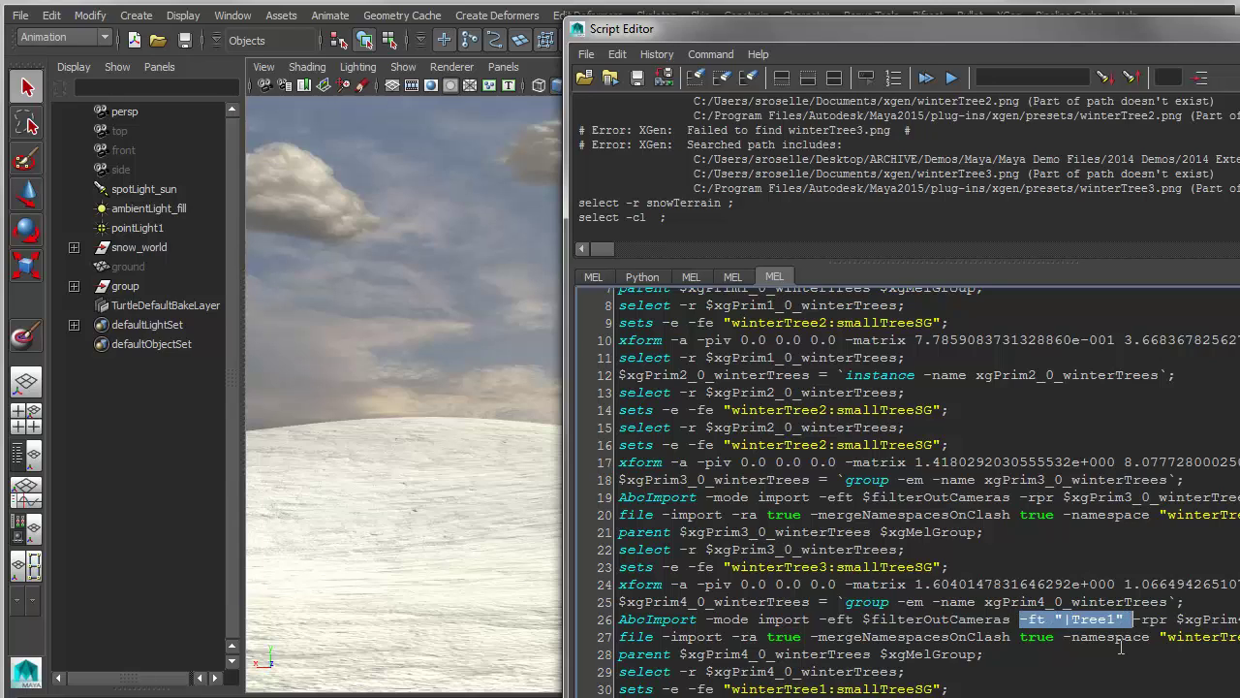
{"action": "key", "text": "BackSpace"}
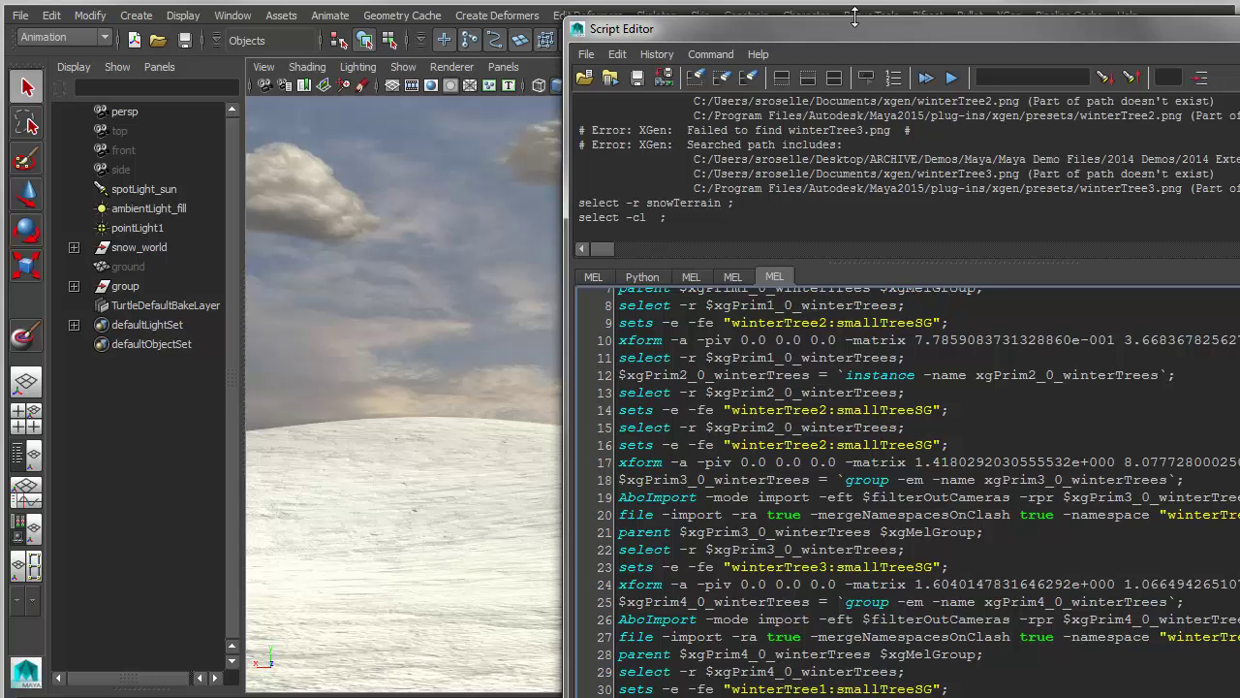
Execute the entire edited MEL script to rebuild the trees in the scene, and put the Script Editor out of view.
{"action": "left_click_drag", "start_coordinate": [854, 20], "coordinate": [1108, 0]}
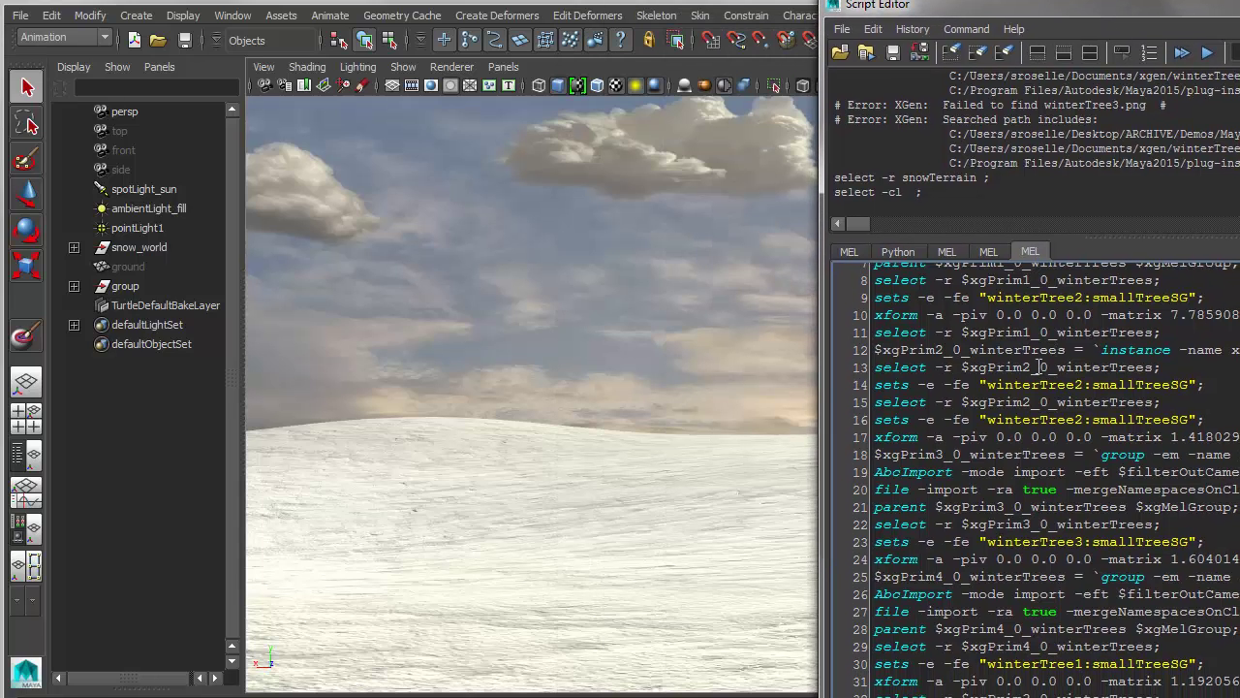
{"action": "key", "text": "ctrl+a"}
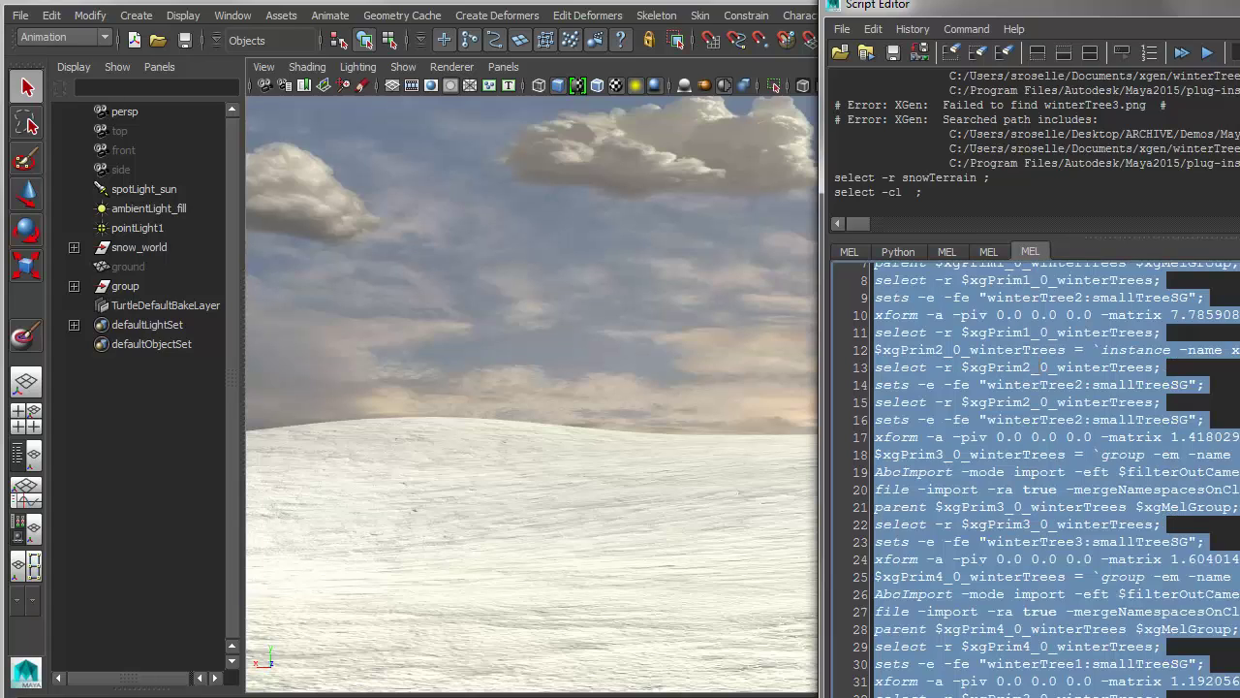
{"action": "key", "text": "ctrl+Return"}
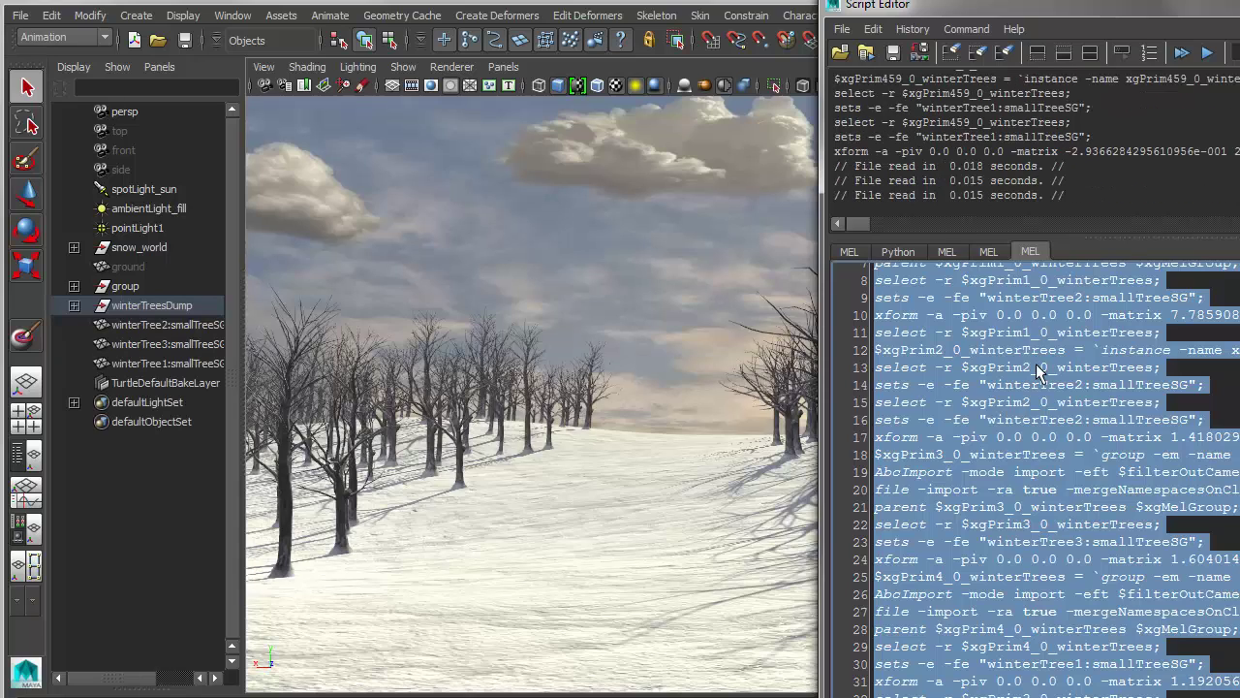
{"action": "left_click", "coordinate": [1237, 5]}
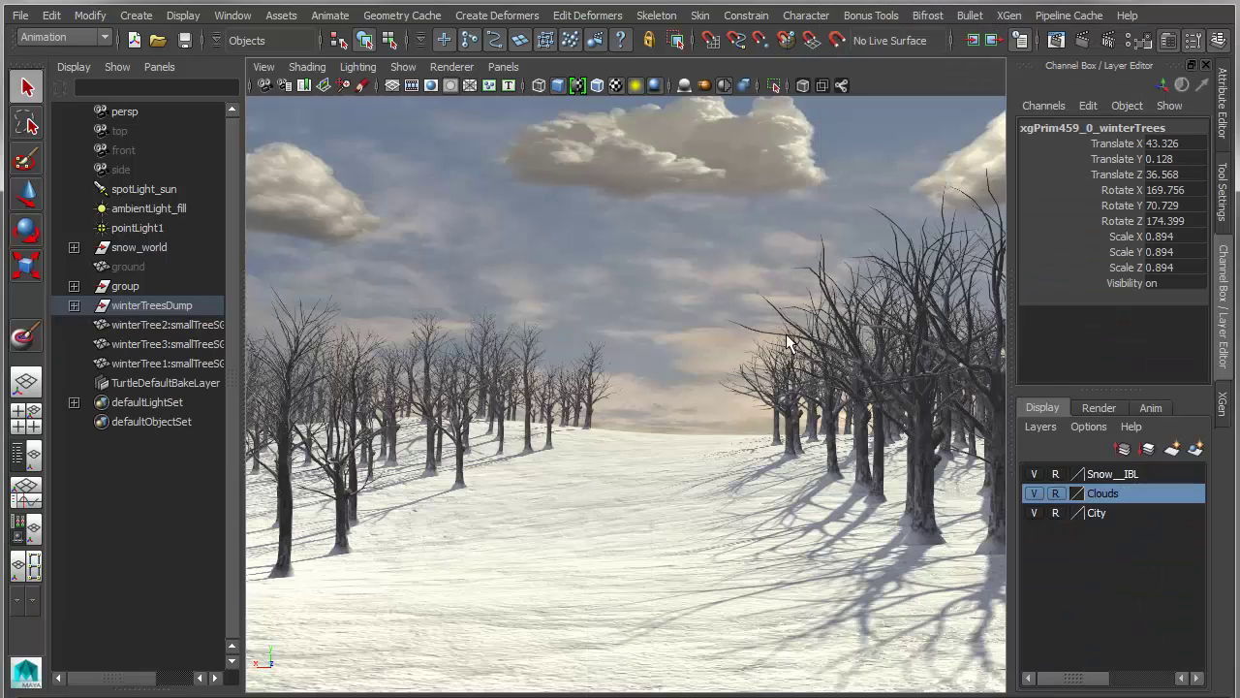
View the whole snowy terrain from afar and walk the selection backwards through the individual tree instances in the winterTreesDump group.
{"action": "scroll", "coordinate": [783, 341], "scroll_direction": "down", "scroll_amount": 5}
{"action": "left_click_drag", "start_coordinate": [780, 343], "coordinate": [705, 356], "text": "alt"}
{"action": "right_click_drag", "start_coordinate": [704, 356], "coordinate": [628, 353], "text": "alt"}
{"action": "key", "text": "Right"}
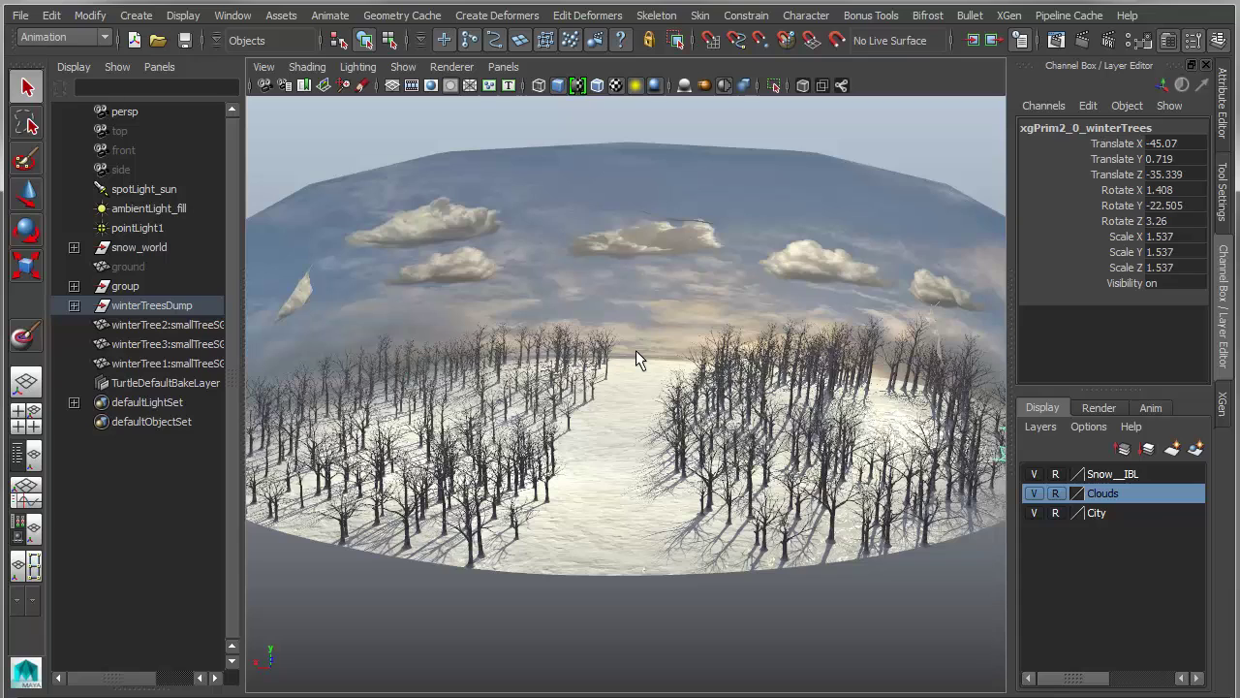
{"action": "key", "text": "ctrl+z"}
{"action": "key", "text": "ctrl+z"}
{"action": "key", "text": "ctrl+z"}
{"action": "key", "text": "ctrl+z"}
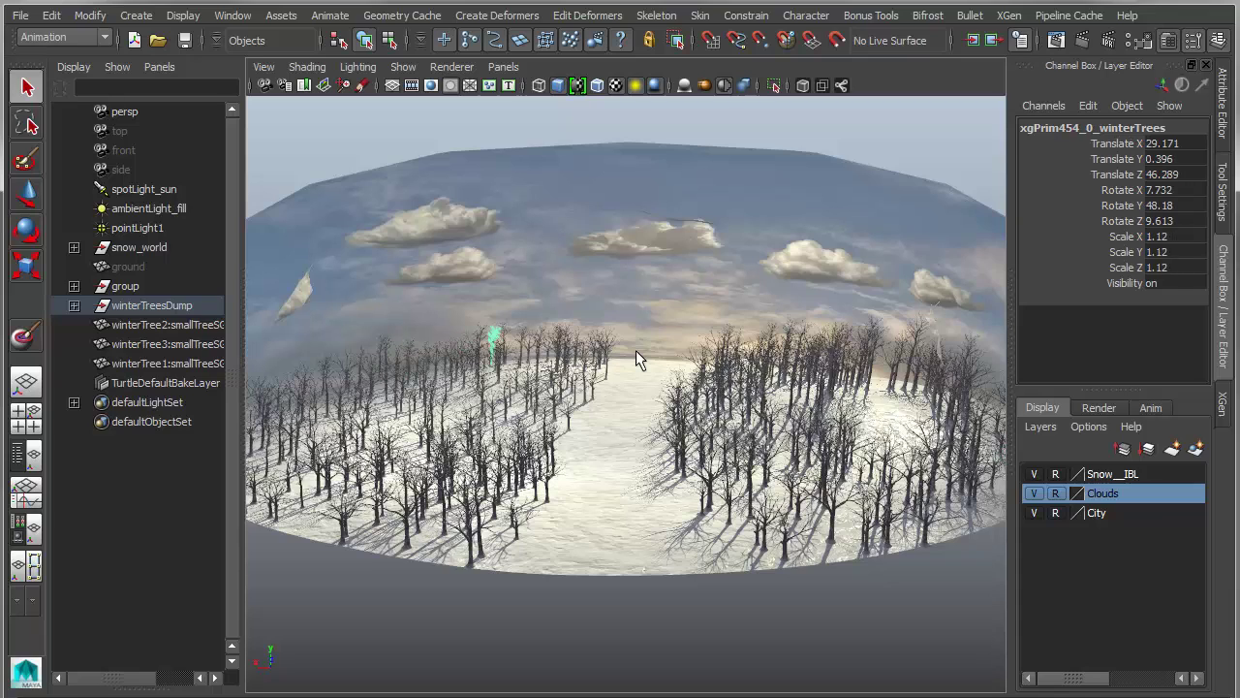
{"action": "key", "text": "ctrl+z"}
{"action": "key", "text": "ctrl+z"}
{"action": "key", "text": "ctrl+z"}
{"action": "key", "text": "ctrl+z"}
{"action": "key", "text": "ctrl+z"}
{"action": "key", "text": "ctrl+z"}
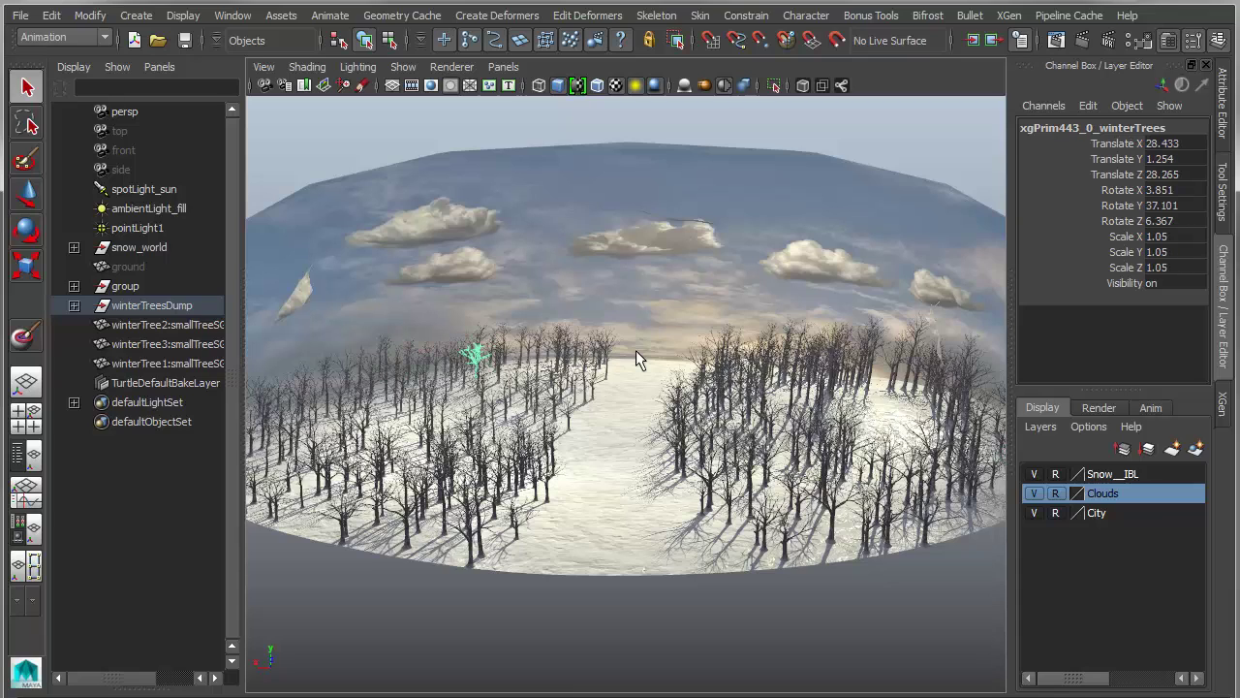
{"action": "key", "text": "ctrl+z"}
{"action": "key", "text": "ctrl+z"}
{"action": "key", "text": "ctrl+z"}
{"action": "key", "text": "ctrl+z"}
{"action": "key", "text": "ctrl+z"}
{"action": "key", "text": "ctrl+z"}
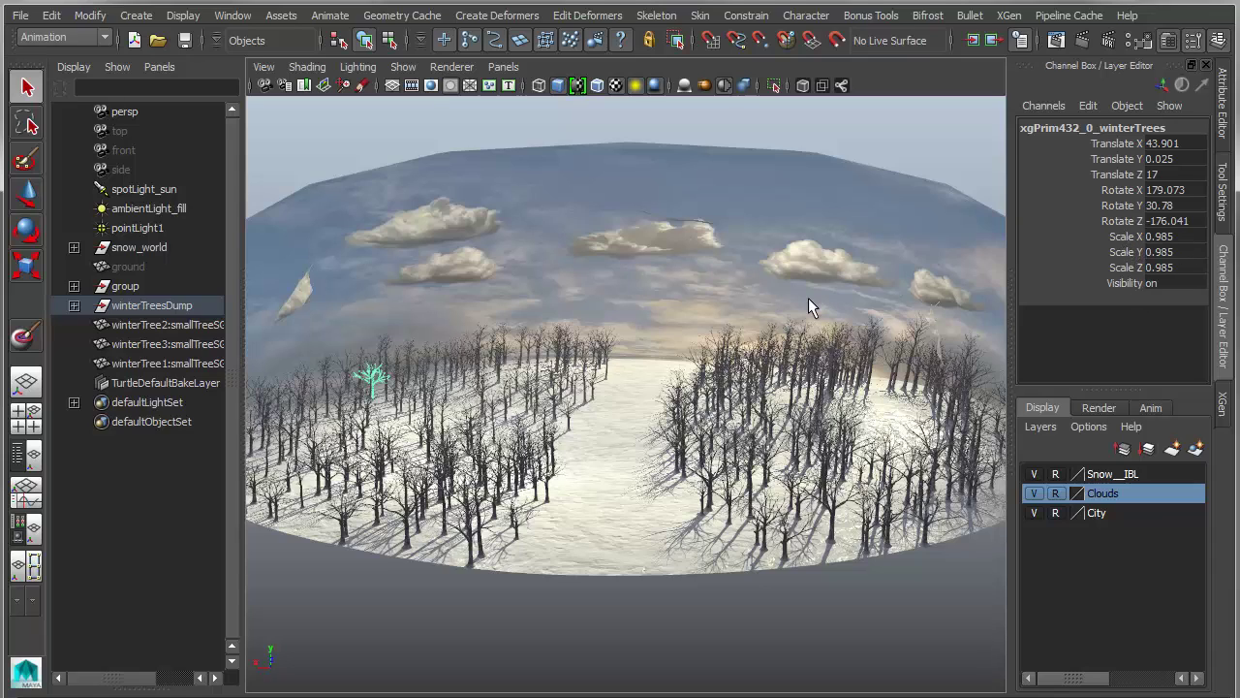
{"action": "key", "text": "Left"}
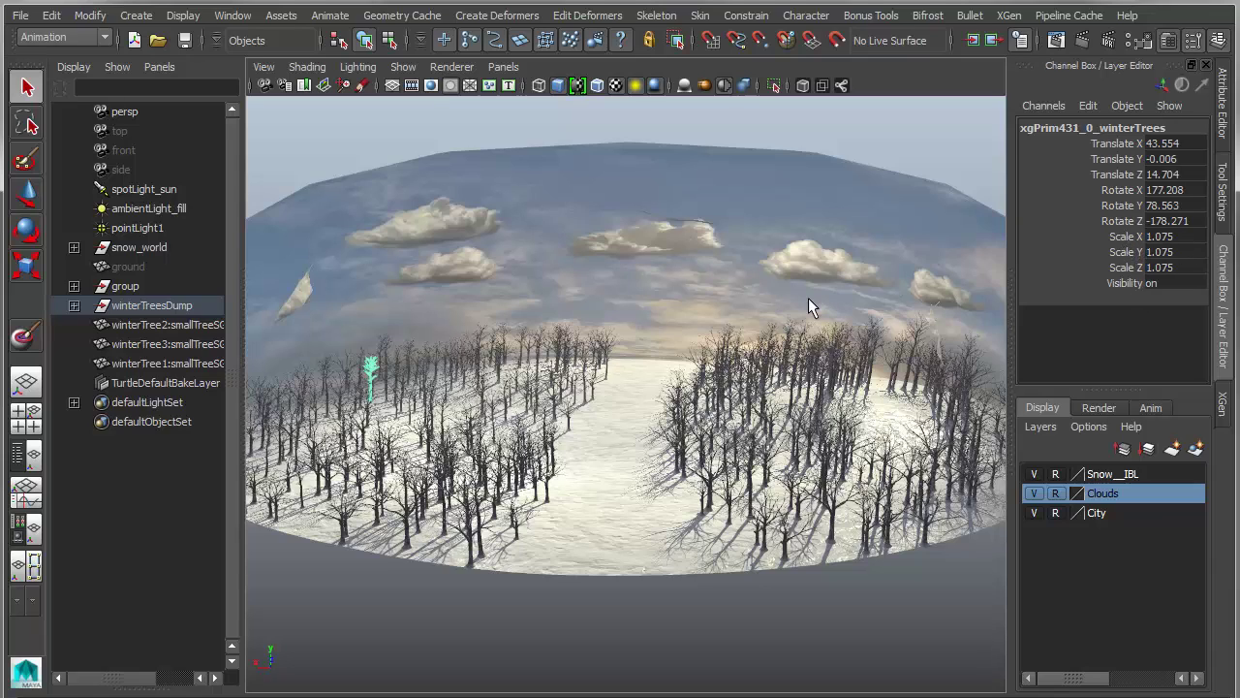
{"action": "key", "text": "Left"}
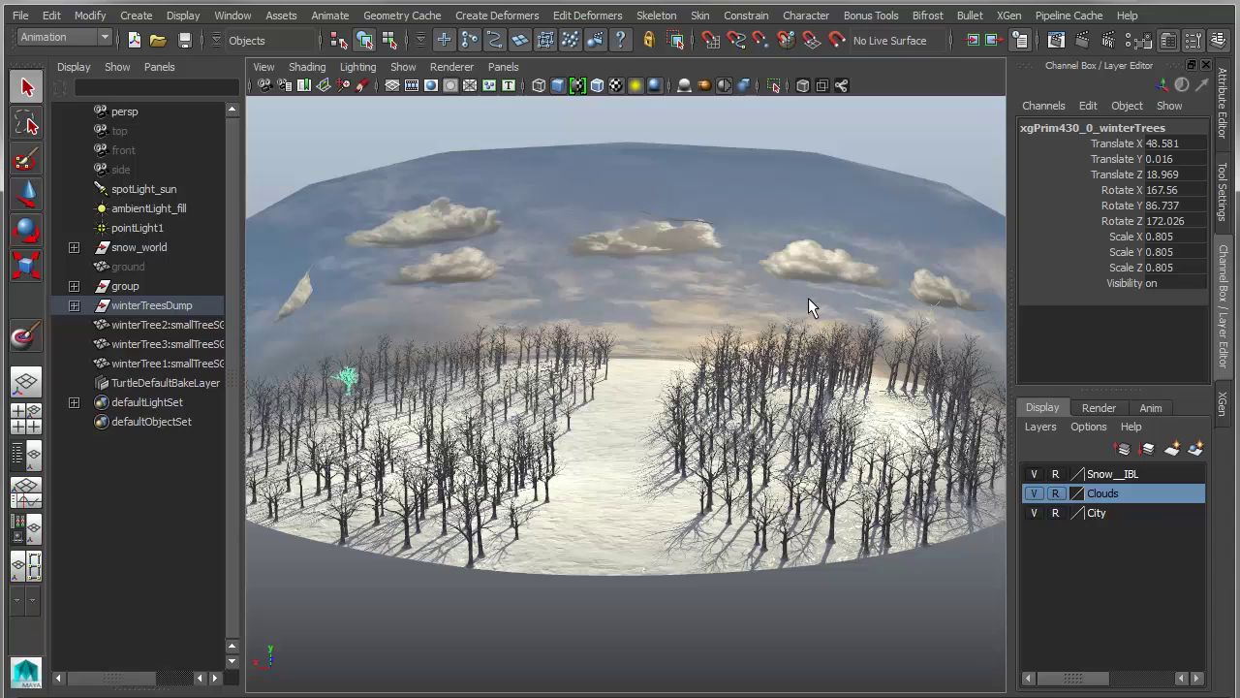
{"action": "key", "text": "Left"}
{"action": "key", "text": "Left"}
{"action": "key", "text": "Left"}
{"action": "key", "text": "Left"}
{"action": "key", "text": "Left"}
{"action": "key", "text": "Left"}
{"action": "key", "text": "Left"}
{"action": "key", "text": "Left"}
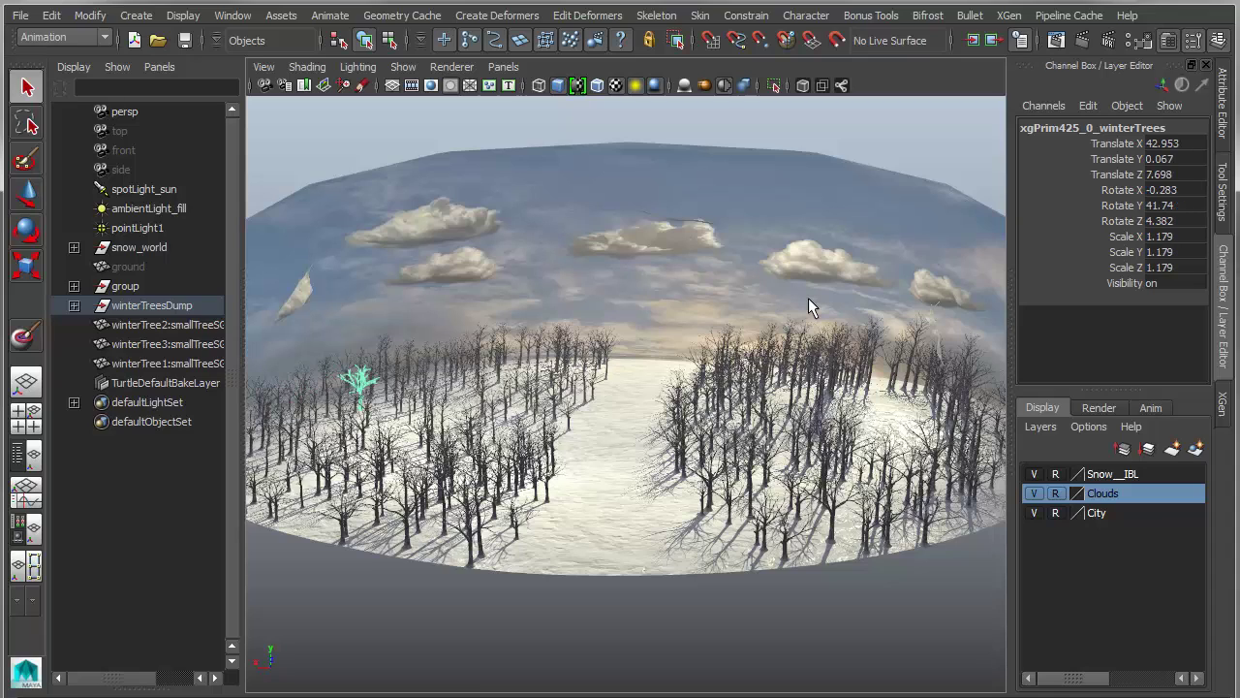
{"action": "key", "text": "Left"}
{"action": "key", "text": "Left"}
{"action": "key", "text": "Left"}
{"action": "key", "text": "Left"}
{"action": "key", "text": "Left"}
{"action": "key", "text": "Left"}
{"action": "key", "text": "Left"}
{"action": "key", "text": "Left"}
{"action": "key", "text": "Left"}
{"action": "key", "text": "Left"}
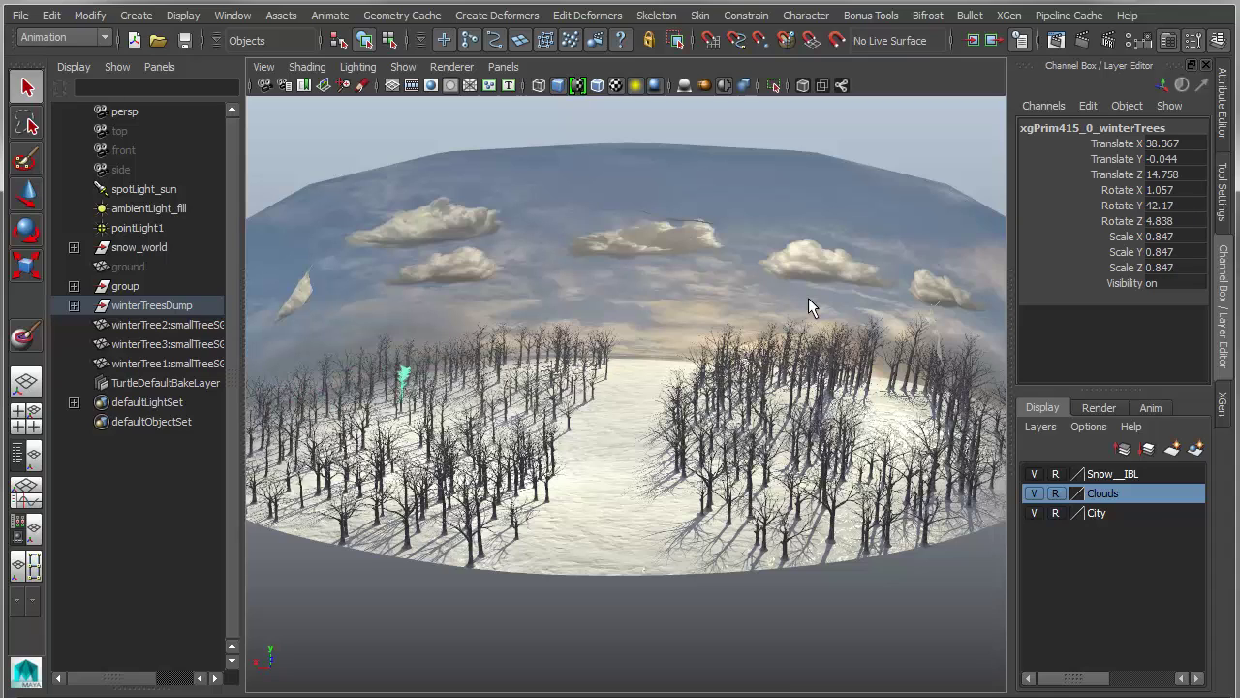
{"action": "key", "text": "Left"}
{"action": "key", "text": "Left"}
{"action": "key", "text": "Left"}
{"action": "key", "text": "Left"}
{"action": "key", "text": "Left"}
{"action": "key", "text": "Left"}
{"action": "key", "text": "Left"}
{"action": "key", "text": "Left"}
{"action": "key", "text": "Left"}
{"action": "key", "text": "Left"}
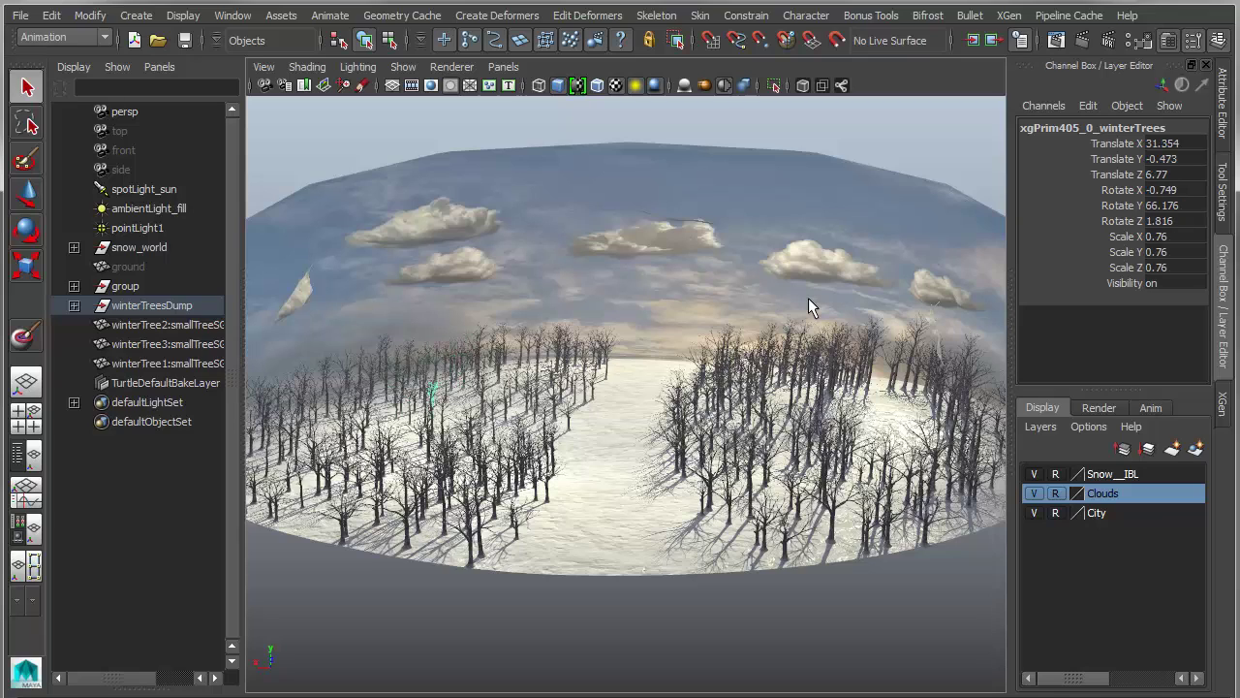
Walk the selection back through the tree instances, select xgPrim397_0_winterTrees, and frame it up close.
{"action": "key", "text": "Left"}
{"action": "key", "text": "Left"}
{"action": "key", "text": "Left"}
{"action": "key", "text": "Left"}
{"action": "key", "text": "Left"}
{"action": "key", "text": "Left"}
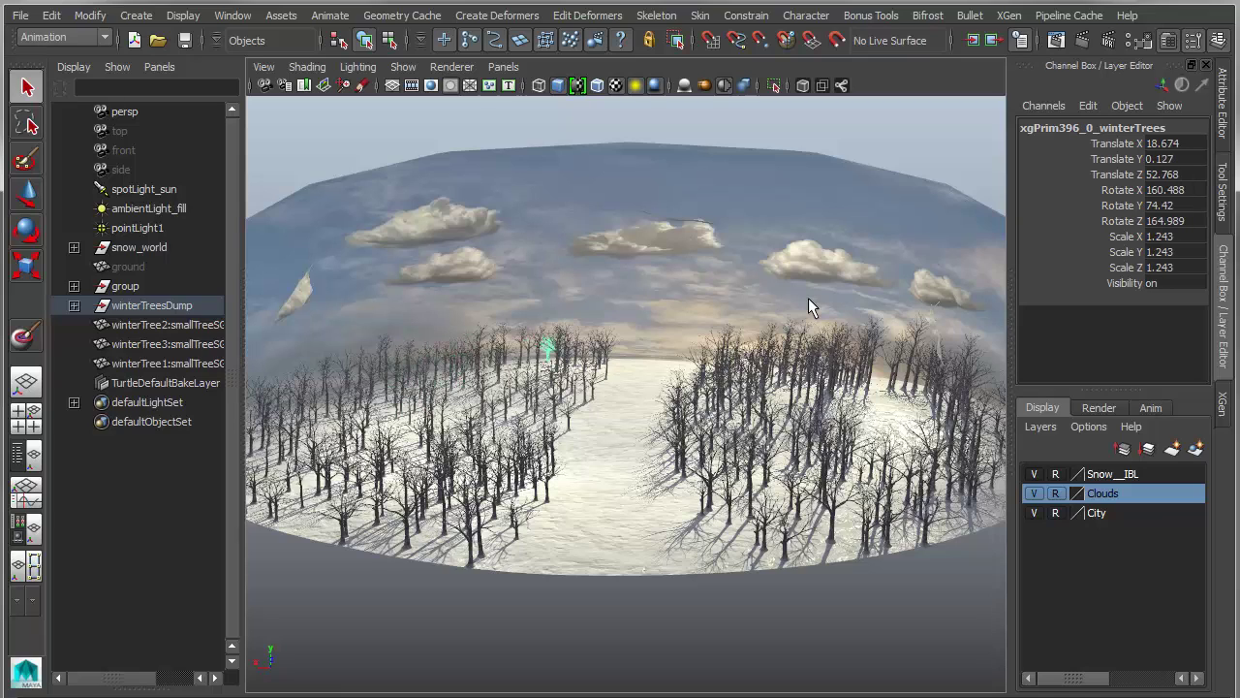
{"action": "key", "text": "Right"}
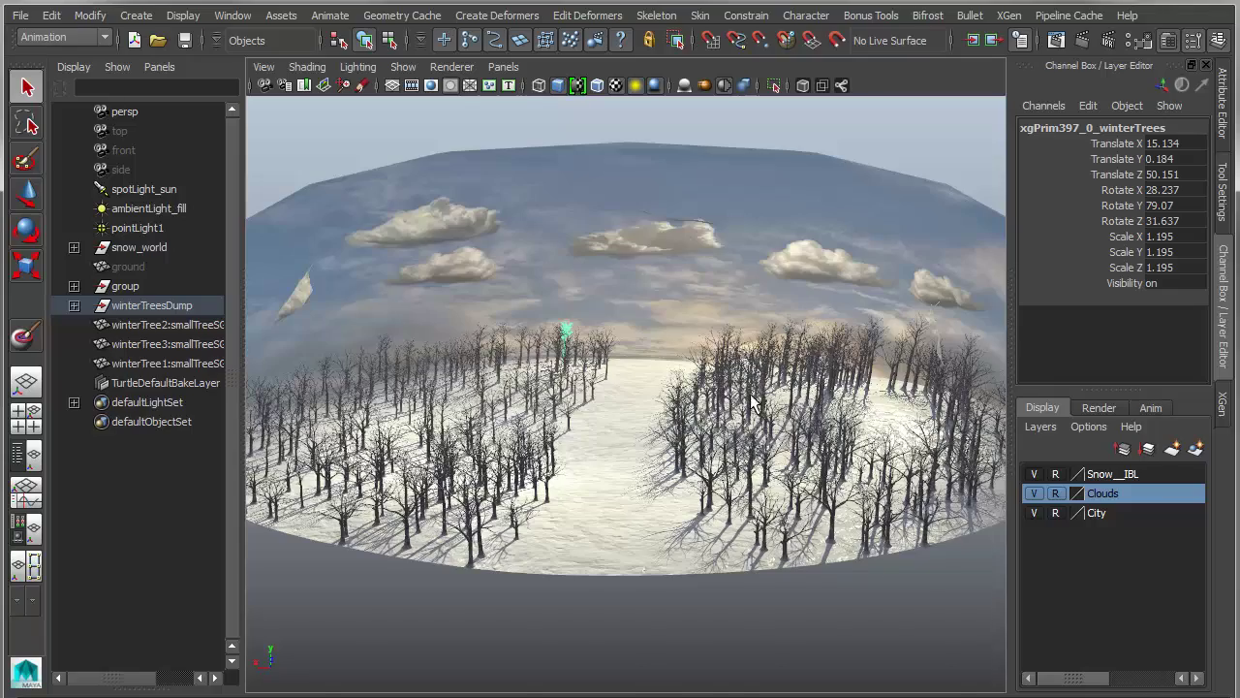
{"action": "key", "text": "f"}
{"action": "left_click_drag", "start_coordinate": [822, 384], "coordinate": [612, 385], "text": "alt"}
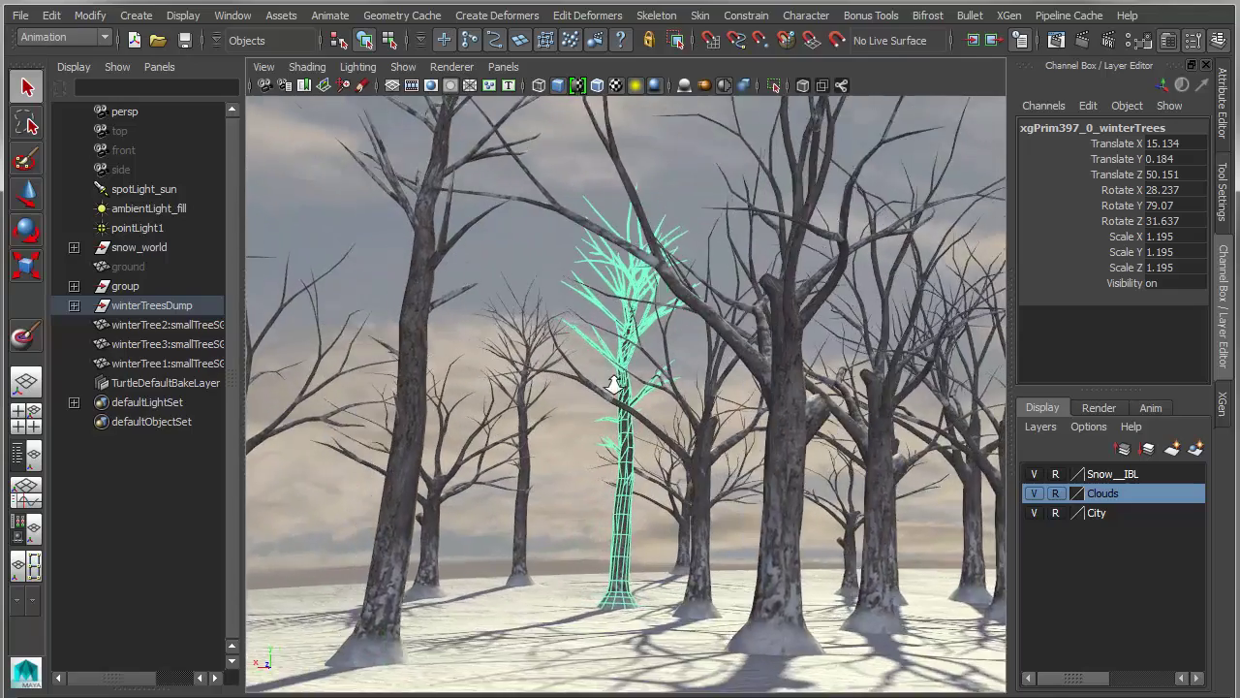
{"action": "right_click_drag", "start_coordinate": [611, 384], "coordinate": [686, 398], "text": "alt"}
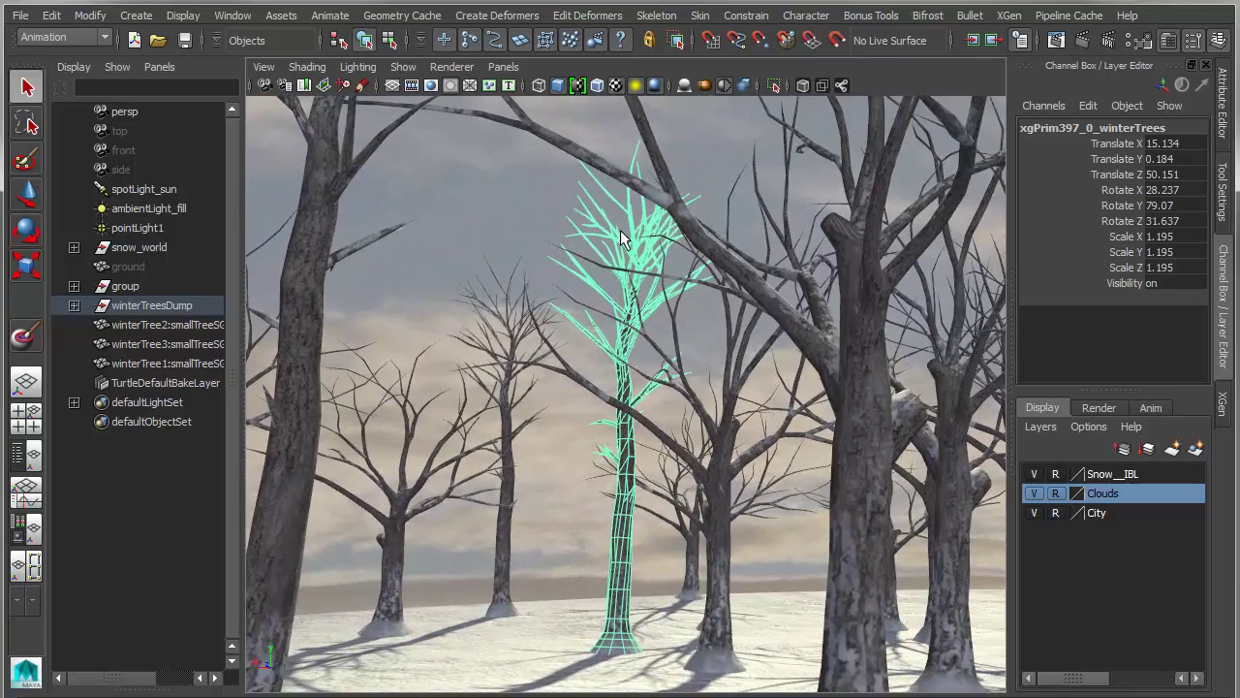
Try moving crown vertices of the instanced tree with and without soft selection, undo the moves, and reselect the tree.
{"action": "right_click_drag", "start_coordinate": [623, 242], "coordinate": [536, 233]}
{"action": "left_click_drag", "start_coordinate": [565, 183], "coordinate": [602, 238]}
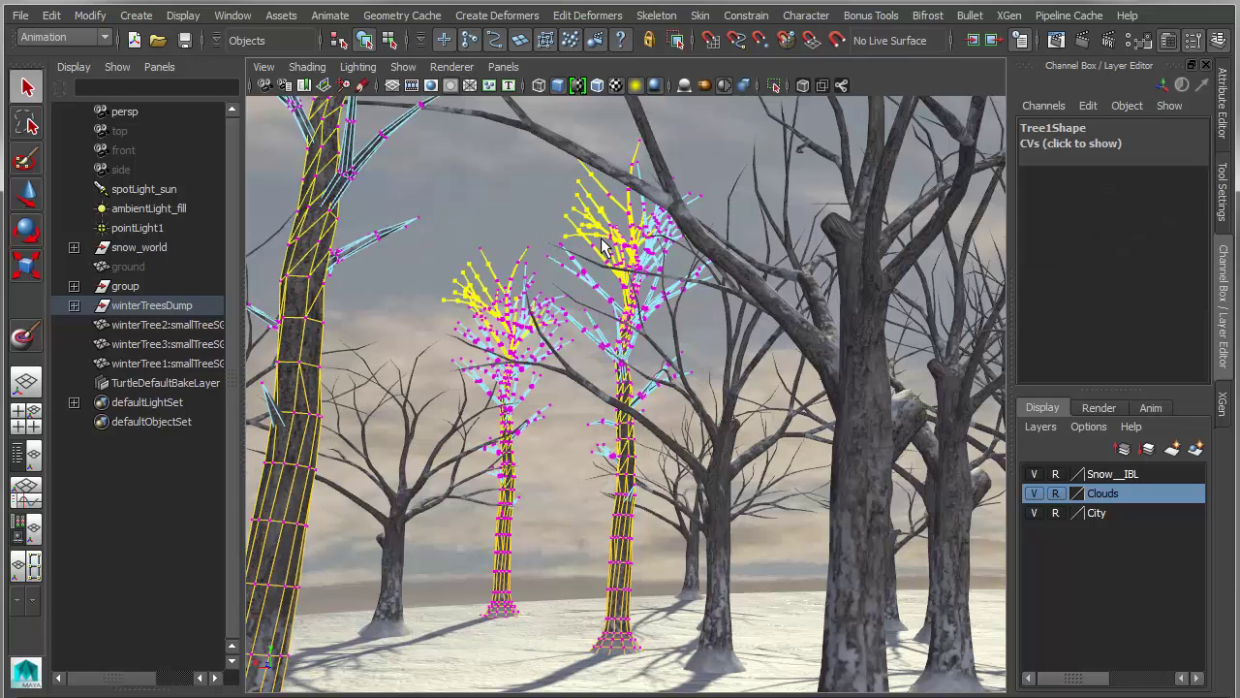
{"action": "key", "text": "w"}
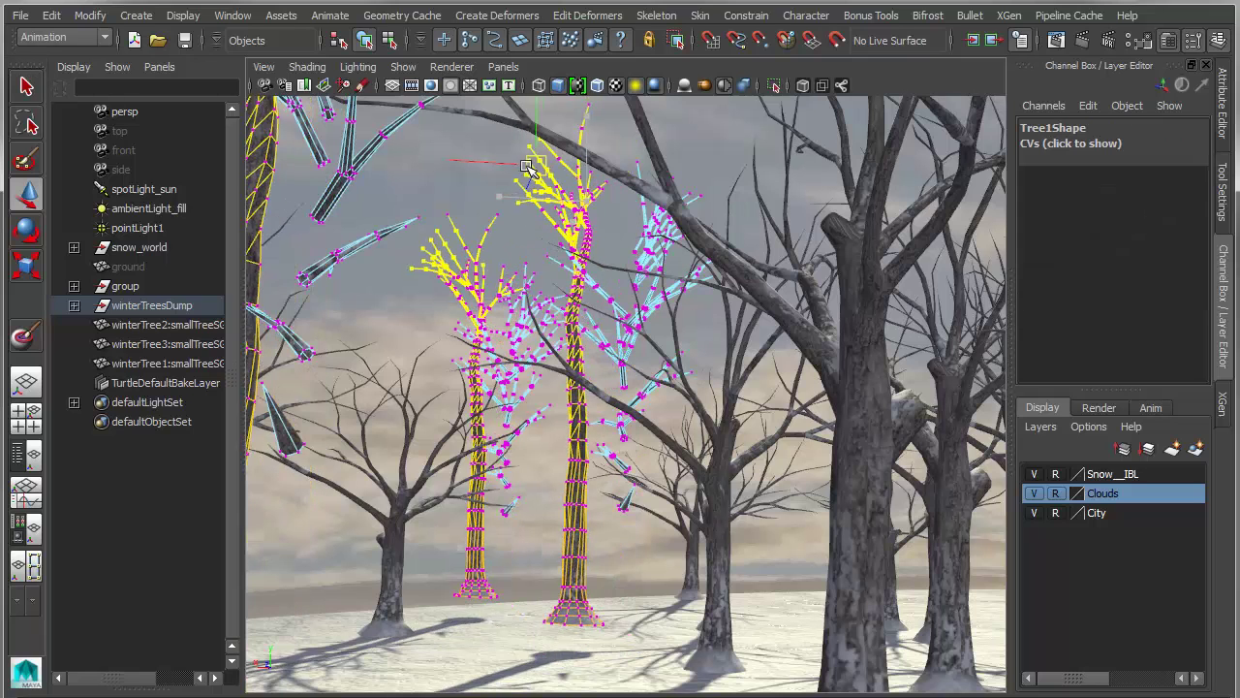
{"action": "key", "text": "b"}
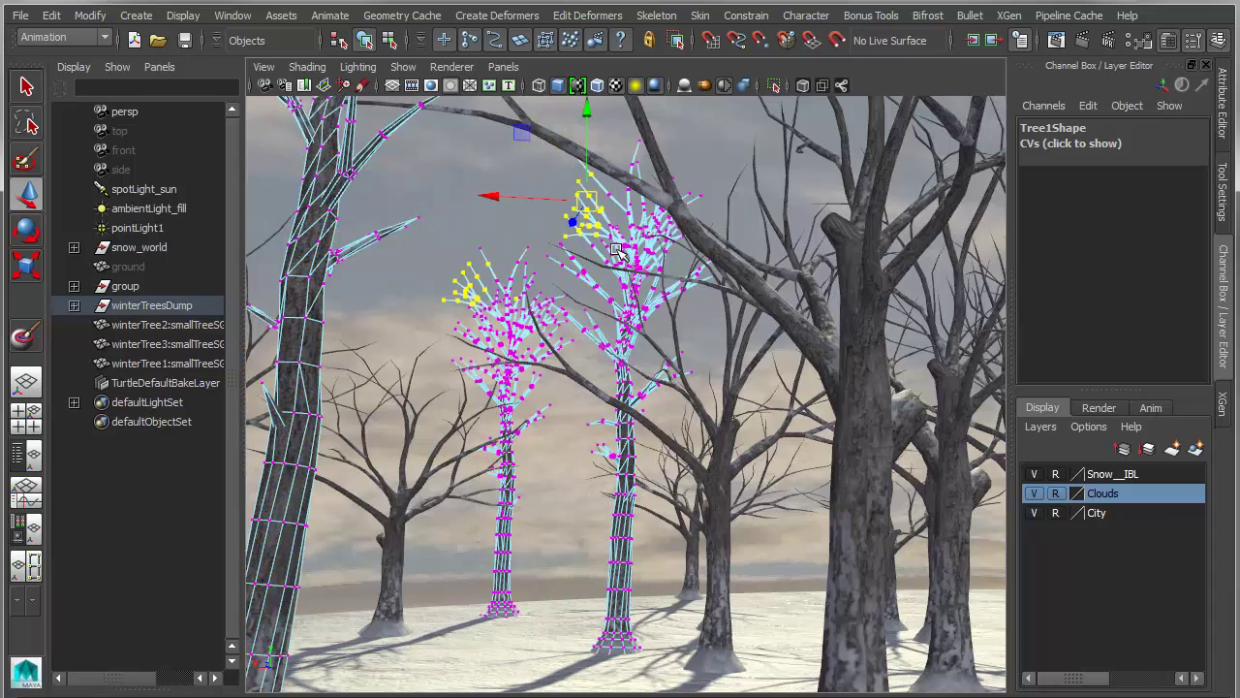
{"action": "left_click_drag", "start_coordinate": [586, 207], "coordinate": [550, 177]}
{"action": "key", "text": "z"}
{"action": "key", "text": "b"}
{"action": "left_click", "coordinate": [622, 290]}
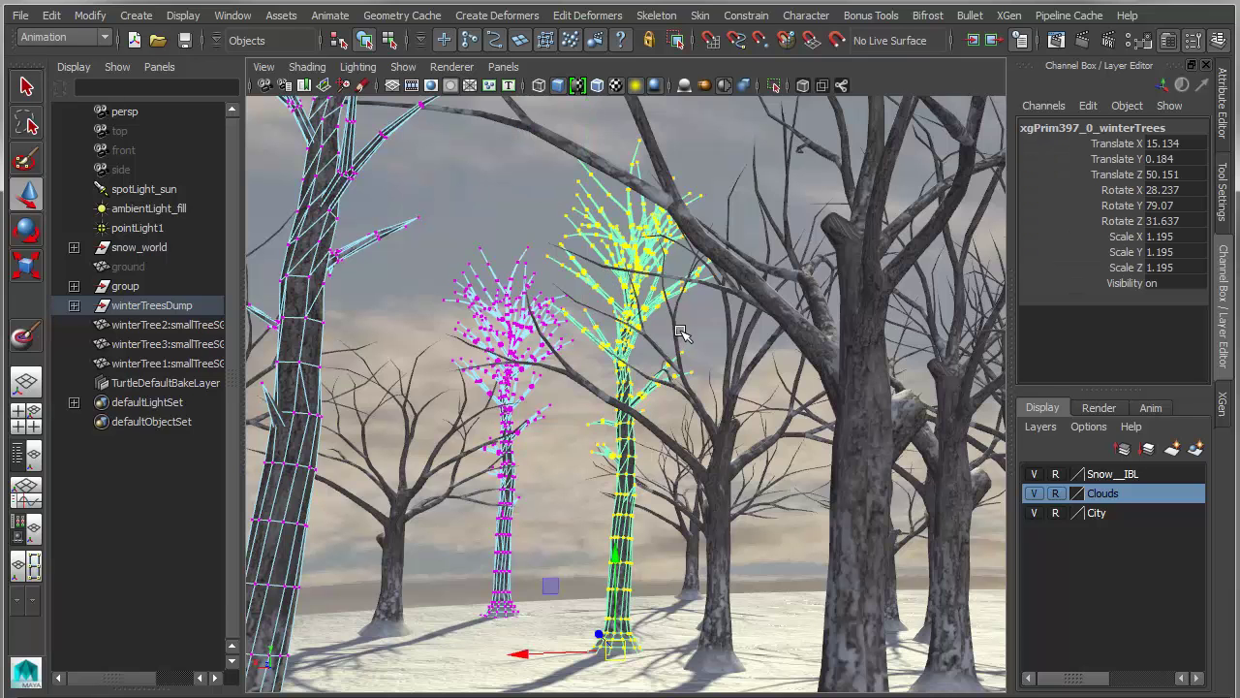
Return to object mode and convert only the xgPrim397_0_winterTrees tree from an instance to an object.
{"action": "scroll", "coordinate": [682, 332], "scroll_direction": "down", "scroll_amount": 3}
{"action": "scroll", "coordinate": [684, 410], "scroll_direction": "down", "scroll_amount": 5}
{"action": "left_click_drag", "start_coordinate": [640, 414], "coordinate": [530, 418], "text": "alt"}
{"action": "scroll", "coordinate": [543, 427], "scroll_direction": "up", "scroll_amount": 2}
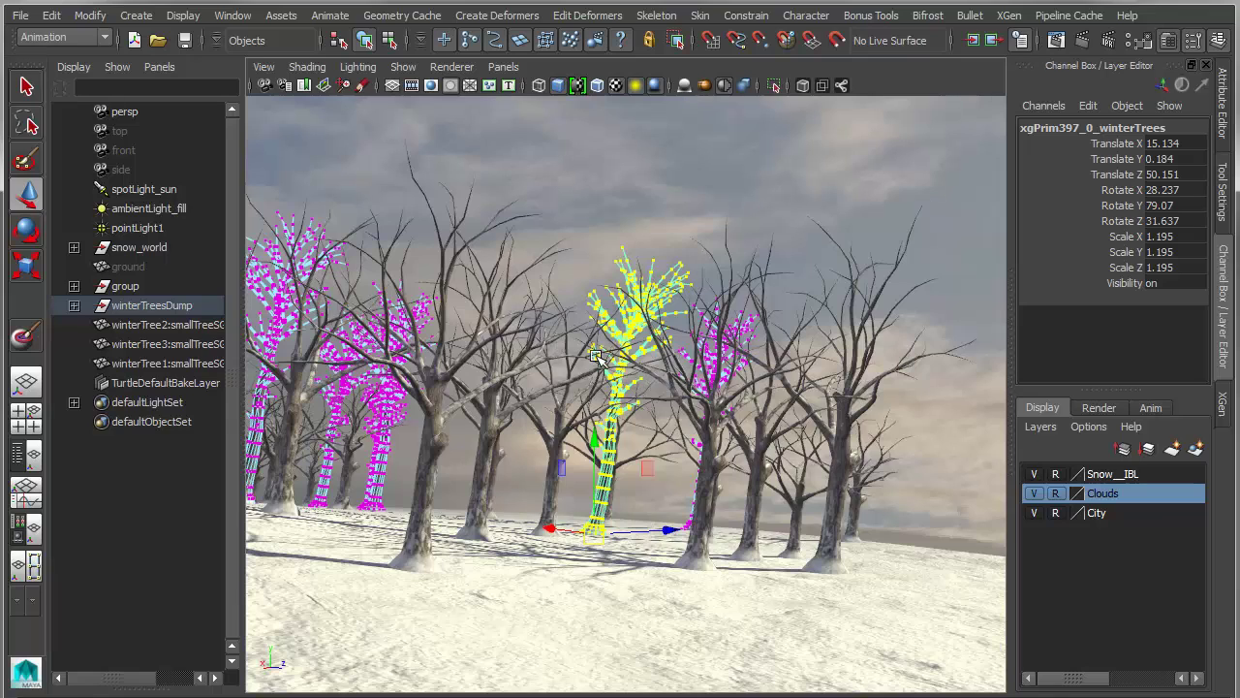
{"action": "key", "text": "F8"}
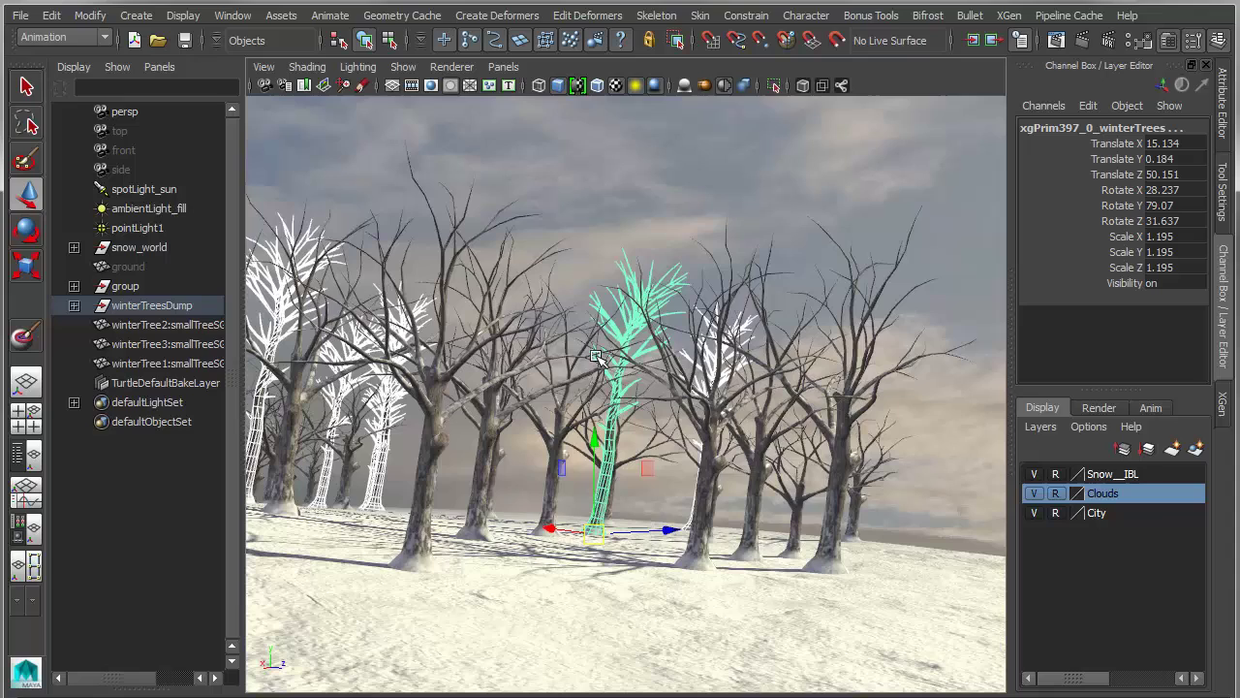
{"action": "left_click", "coordinate": [628, 272]}
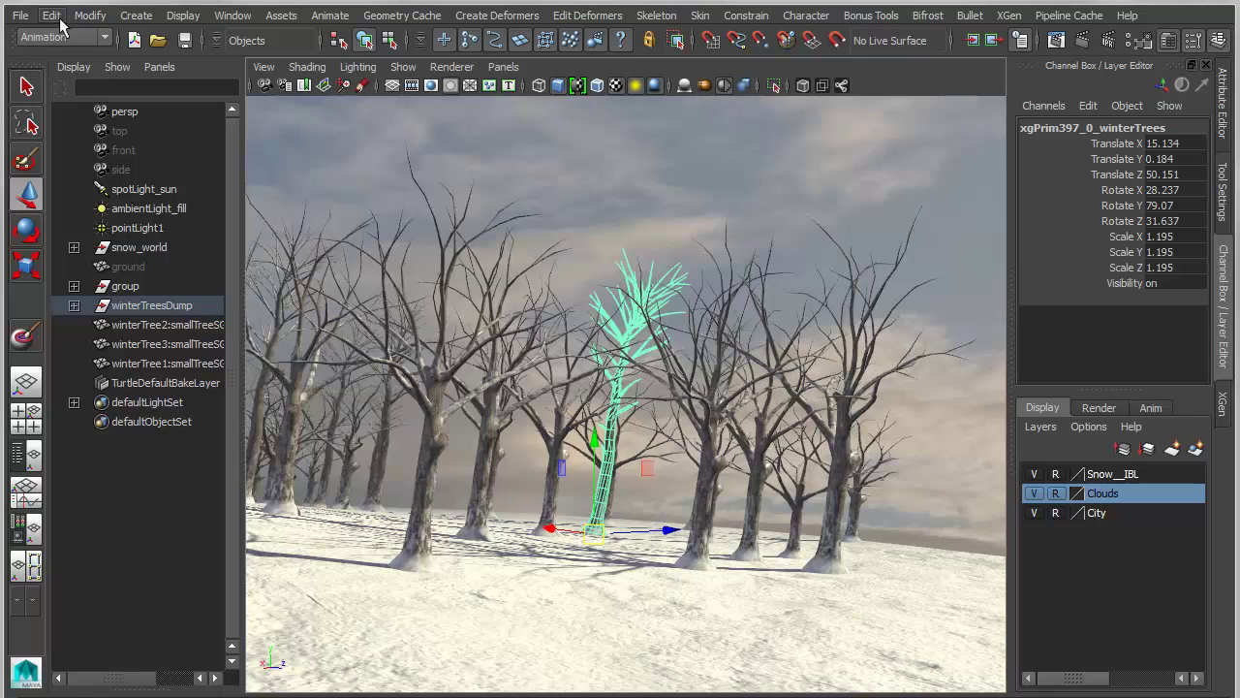
{"action": "left_click", "coordinate": [89, 16]}
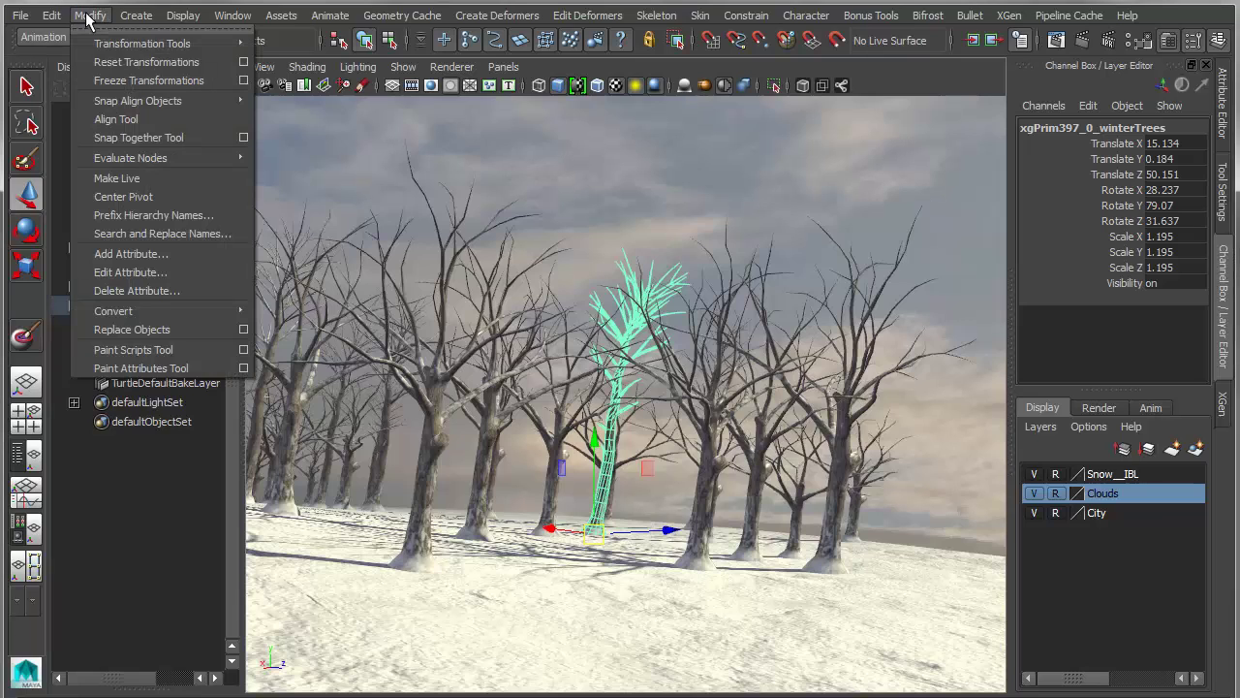
{"action": "mouse_move", "coordinate": [143, 313]}
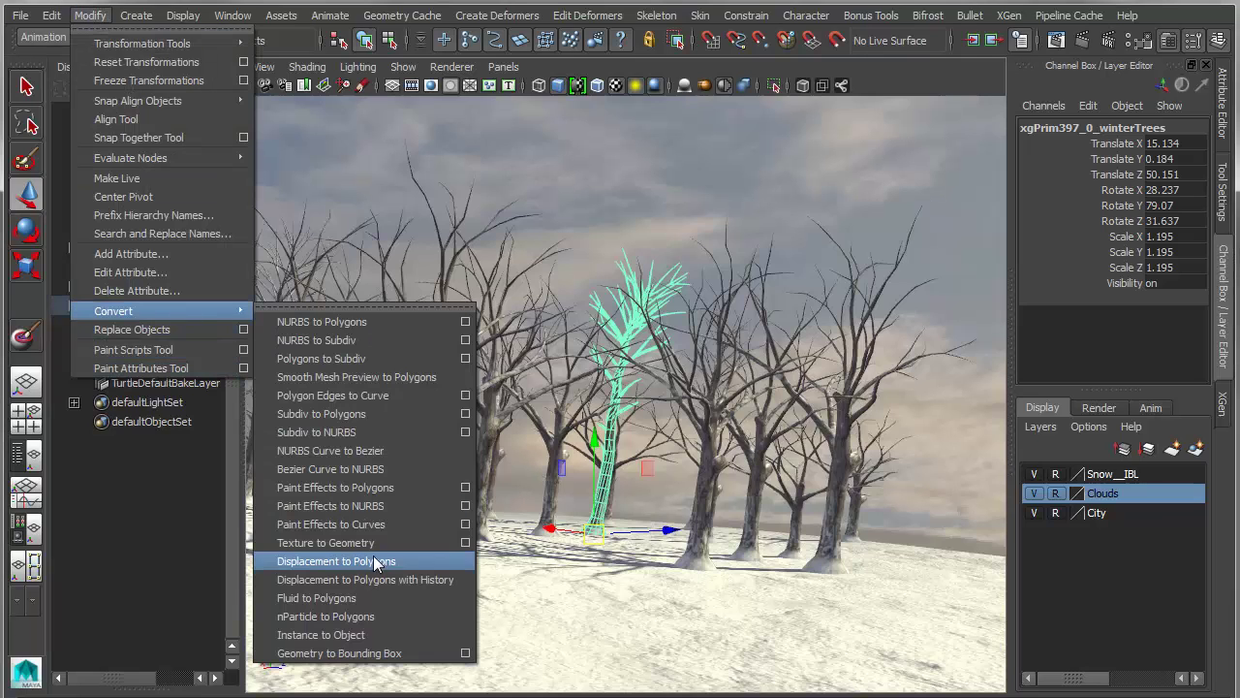
{"action": "left_click", "coordinate": [330, 636]}
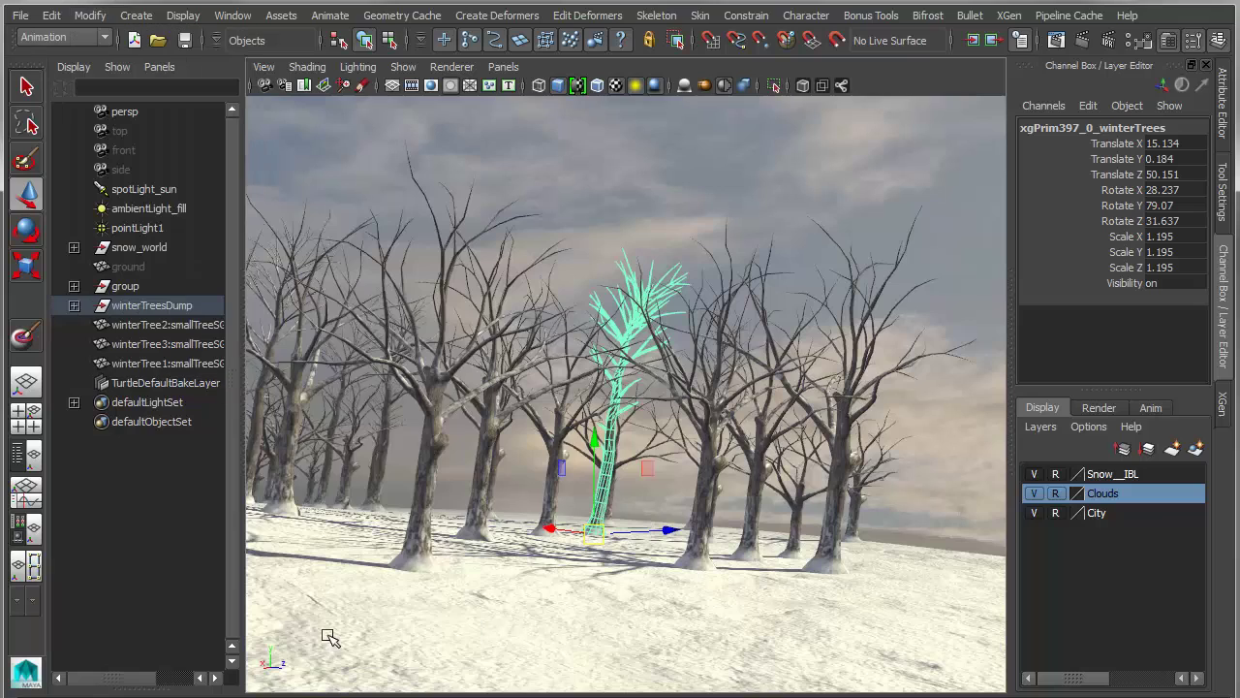
Try moving the crown vertices of the converted tree with soft selection, and undo the move.
{"action": "left_click", "coordinate": [601, 201]}
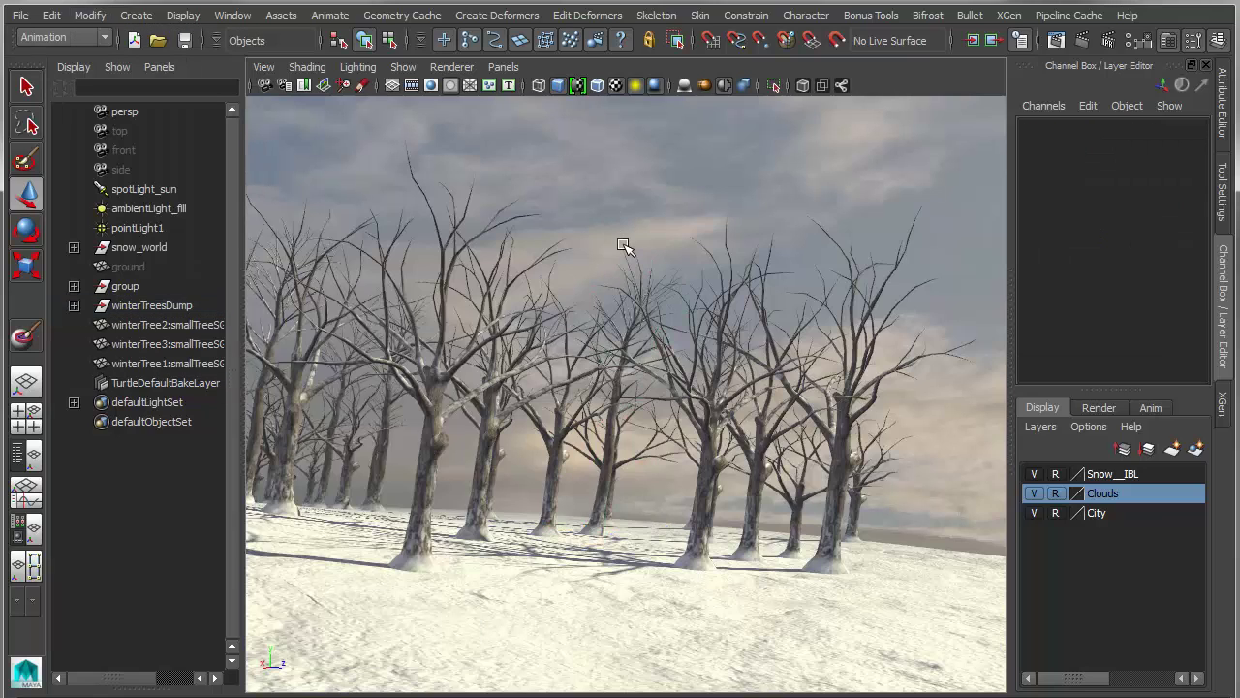
{"action": "left_click", "coordinate": [628, 253]}
{"action": "right_click_drag", "start_coordinate": [628, 282], "coordinate": [560, 269]}
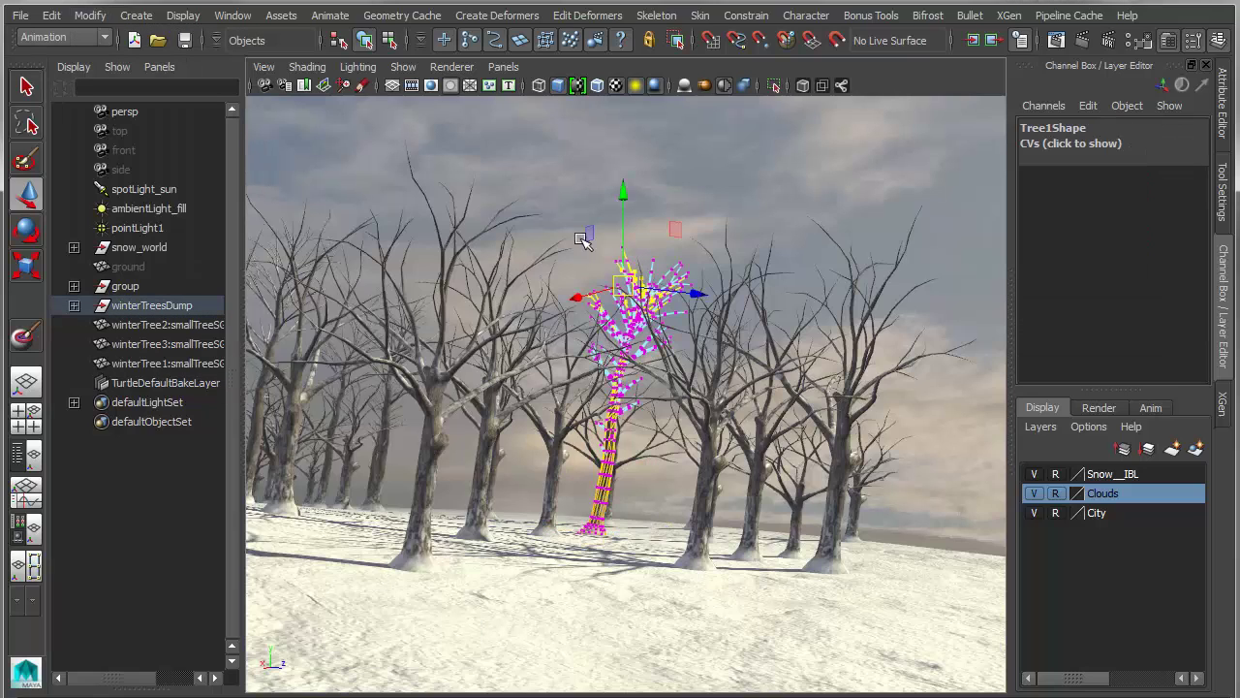
{"action": "mouse_move", "coordinate": [600, 246]}
{"action": "left_mouse_down"}
{"action": "mouse_move", "coordinate": [624, 261]}
{"action": "mouse_move", "coordinate": [611, 242]}
{"action": "left_mouse_up"}
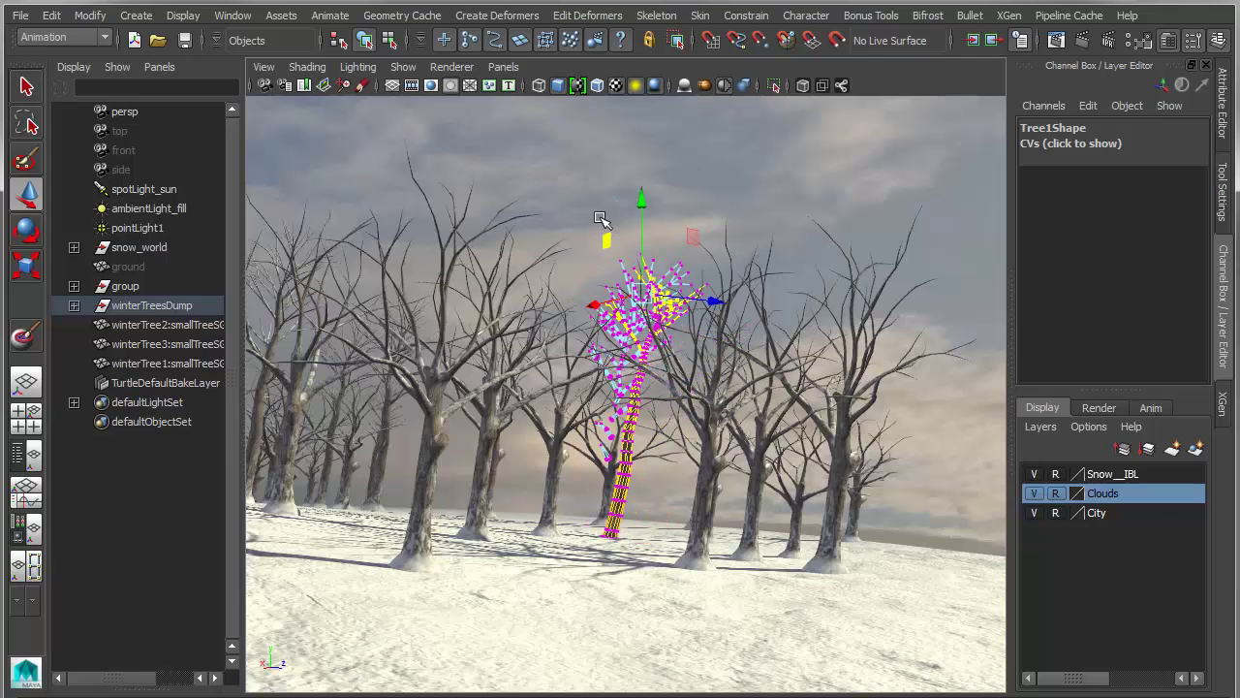
{"action": "key", "text": "ctrl+z"}
Pull the topmost branch-tip vertex of the converted tree upward on its own, undoing any extra move of the surrounding crown vertices.
{"action": "left_click", "coordinate": [568, 207]}
{"action": "left_click", "coordinate": [624, 262]}
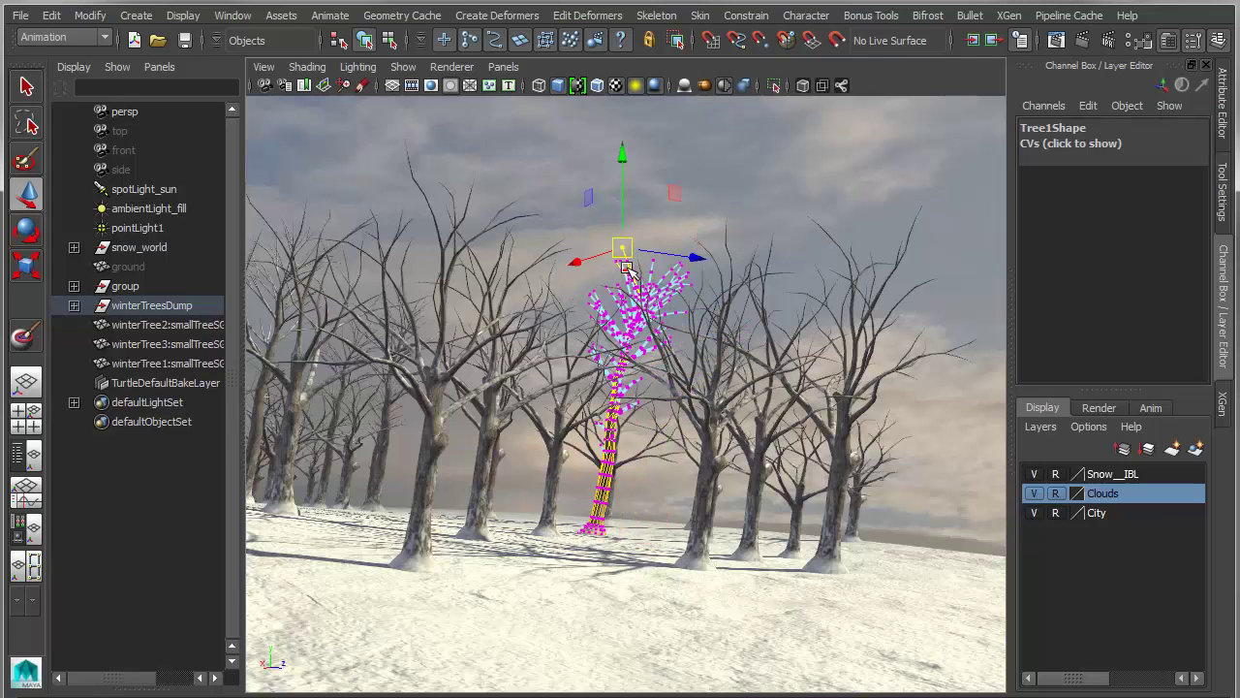
{"action": "mouse_move", "coordinate": [624, 250]}
{"action": "left_mouse_down"}
{"action": "mouse_move", "coordinate": [571, 127]}
{"action": "mouse_move", "coordinate": [610, 231]}
{"action": "left_mouse_up"}
{"action": "left_click_drag", "start_coordinate": [529, 169], "coordinate": [648, 310]}
{"action": "mouse_move", "coordinate": [626, 269]}
{"action": "left_mouse_down"}
{"action": "mouse_move", "coordinate": [617, 219]}
{"action": "mouse_move", "coordinate": [627, 284]}
{"action": "left_mouse_up"}
{"action": "key", "text": "z"}
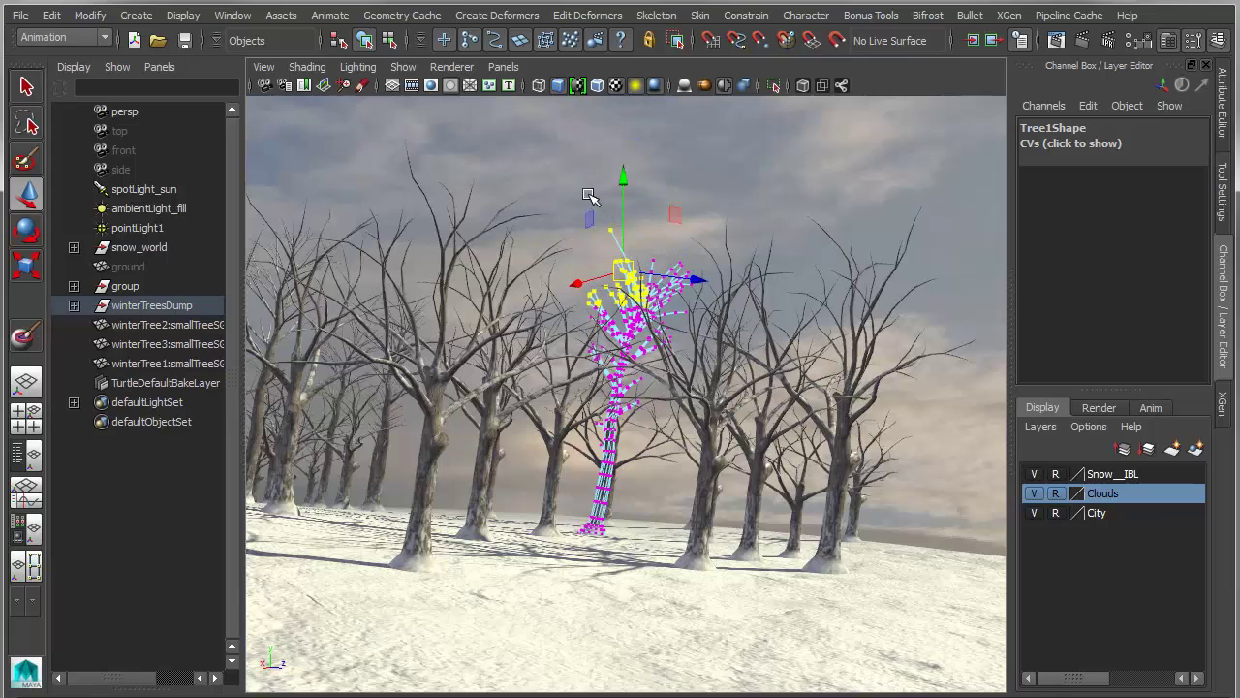
Reduce the soft selection radius around the tree's top vertex, and pull the top and side branches outward.
{"action": "left_click_drag", "start_coordinate": [592, 197], "coordinate": [622, 242]}
{"action": "key", "text": "b"}
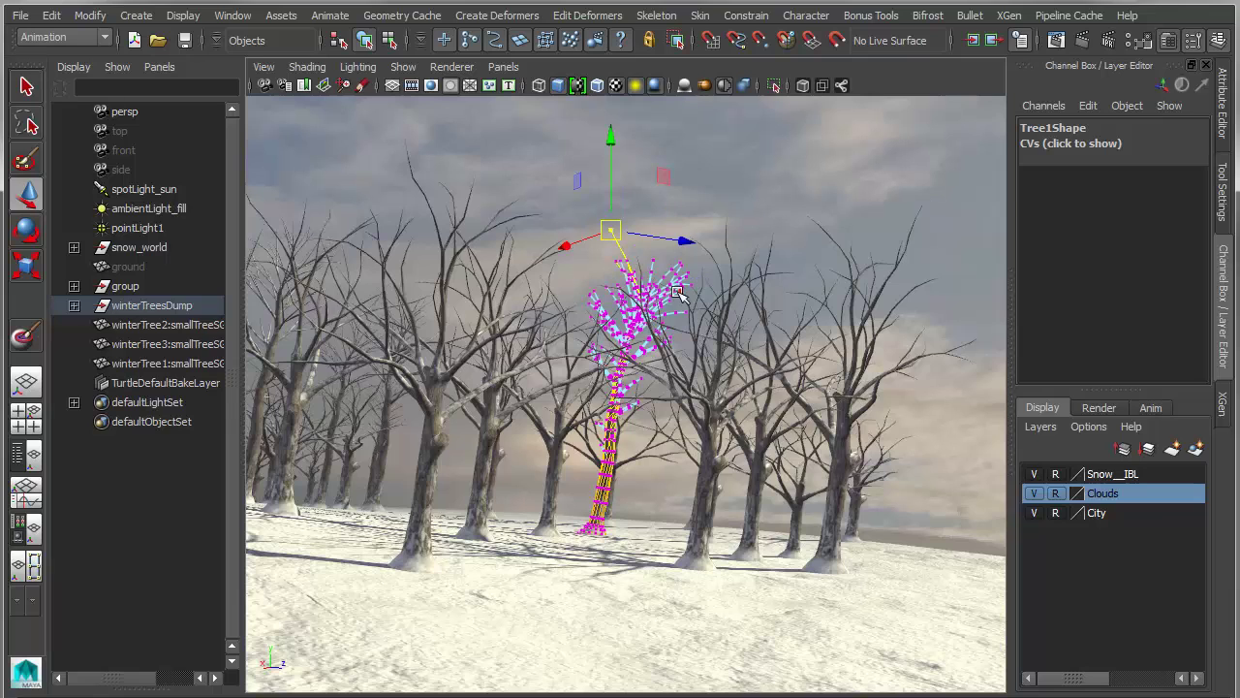
{"action": "left_click_drag", "start_coordinate": [594, 306], "coordinate": [202, 279]}
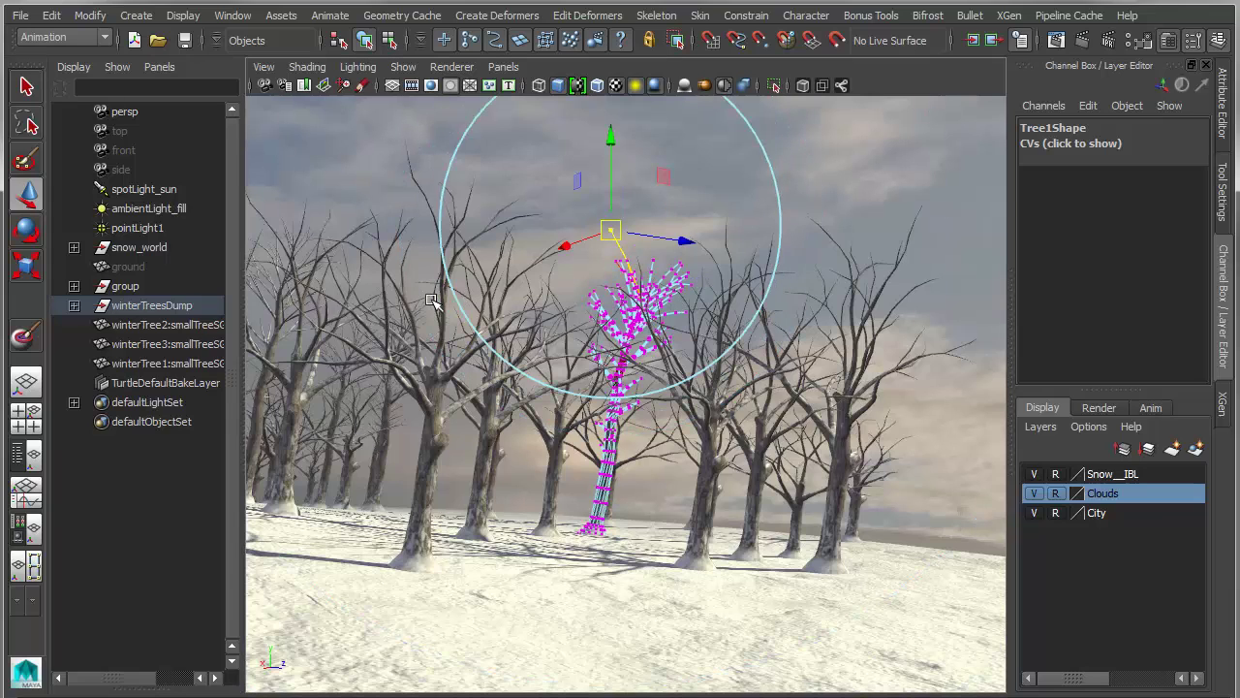
{"action": "left_click_drag", "start_coordinate": [610, 231], "coordinate": [601, 202]}
{"action": "left_click_drag", "start_coordinate": [675, 251], "coordinate": [707, 313]}
{"action": "mouse_move", "coordinate": [572, 285]}
{"action": "left_mouse_down"}
{"action": "mouse_move", "coordinate": [593, 303]}
{"action": "mouse_move", "coordinate": [566, 291]}
{"action": "mouse_move", "coordinate": [576, 294]}
{"action": "left_mouse_up"}
Try bending the converted tree's trunk sideways with soft selection, undo the bend, and clear the vertex selection.
{"action": "left_click_drag", "start_coordinate": [591, 451], "coordinate": [624, 473]}
{"action": "key", "text": "z"}
{"action": "key", "text": "b"}
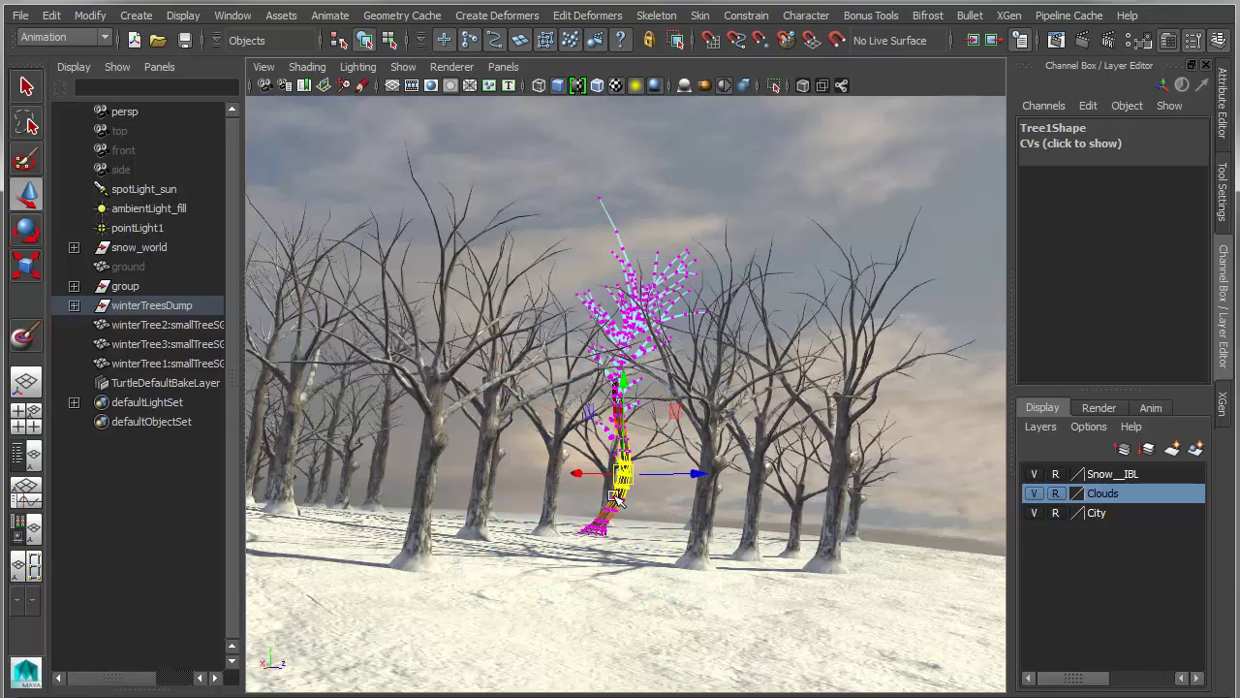
{"action": "left_click", "coordinate": [707, 114]}
{"action": "key", "text": "z"}
{"action": "key", "text": "z"}
{"action": "left_click", "coordinate": [628, 201]}
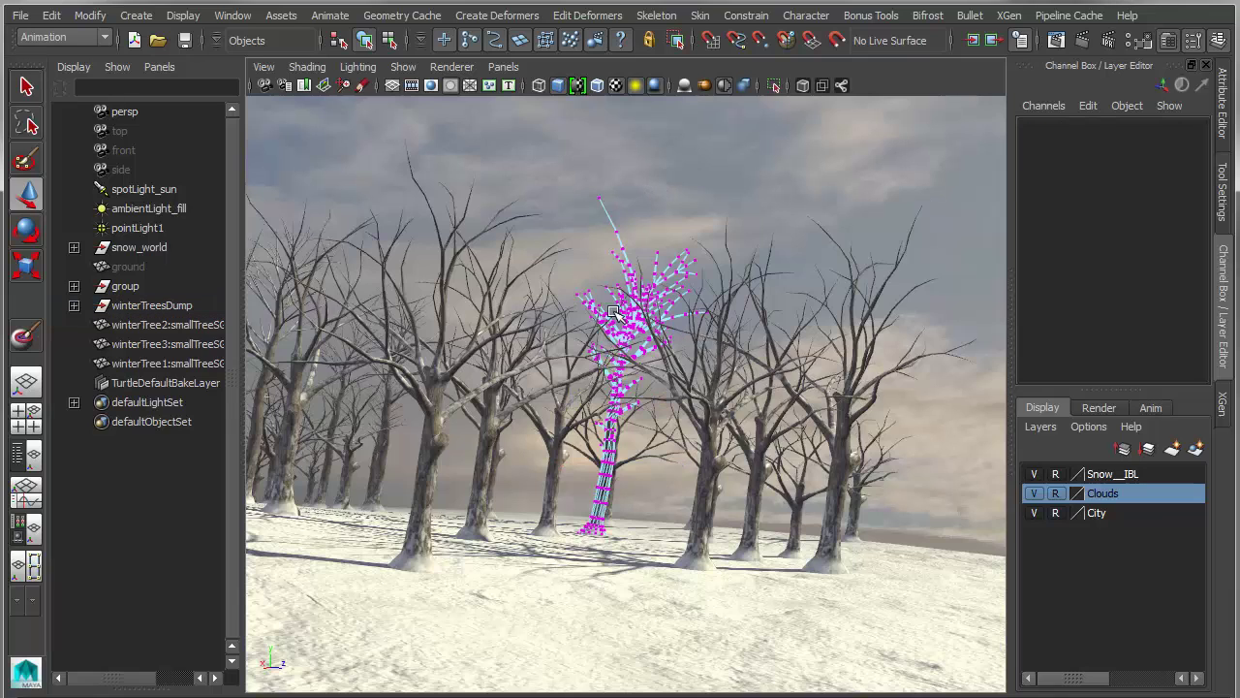
Select every tree in the winterTreesDump group, from xgPrim1_0 to the last entry, and convert them all from instances to objects.
{"action": "left_click", "coordinate": [74, 305]}
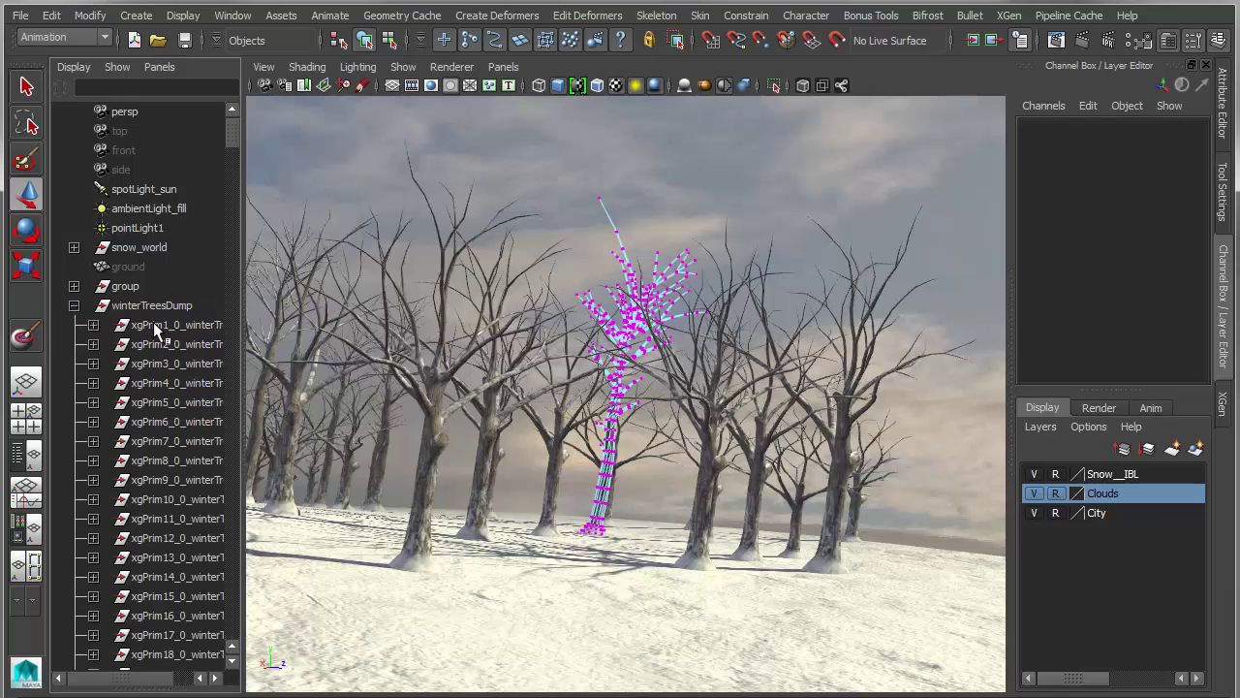
{"action": "left_click", "coordinate": [164, 325]}
{"action": "left_click_drag", "start_coordinate": [234, 122], "coordinate": [242, 635]}
{"action": "left_click", "coordinate": [151, 306]}
{"action": "left_click", "coordinate": [160, 324]}
{"action": "left_click", "coordinate": [151, 538], "text": "shift"}
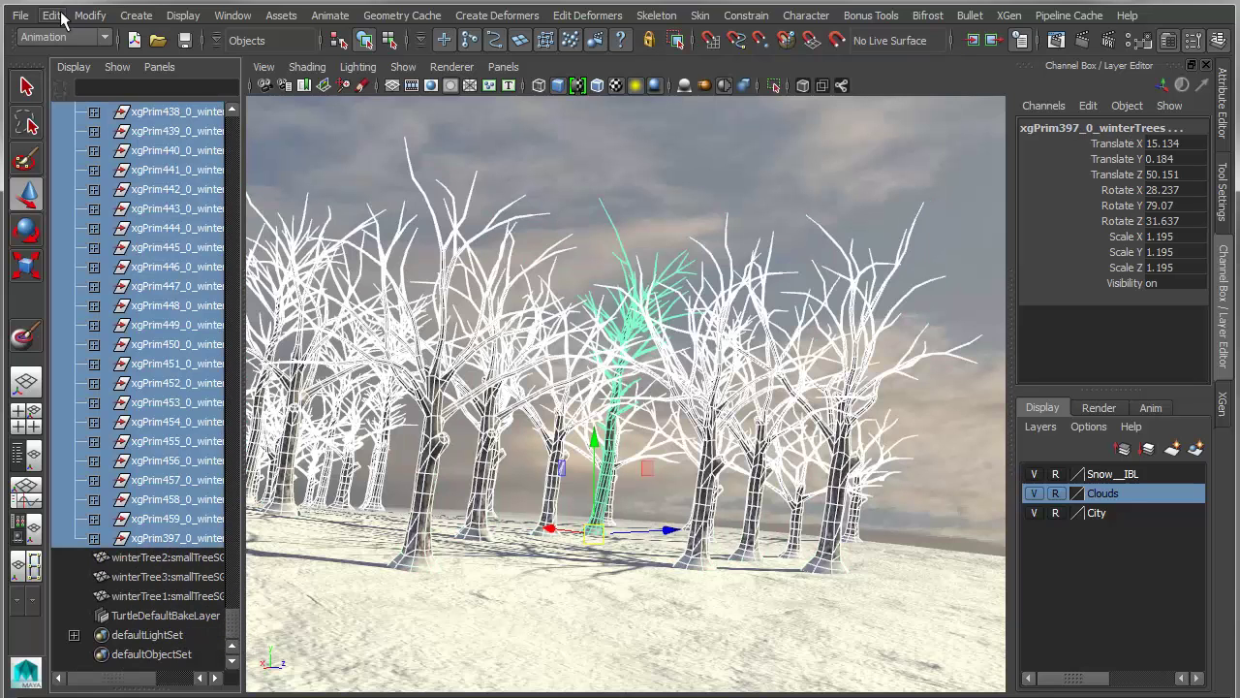
{"action": "left_click", "coordinate": [90, 16]}
{"action": "mouse_move", "coordinate": [146, 316]}
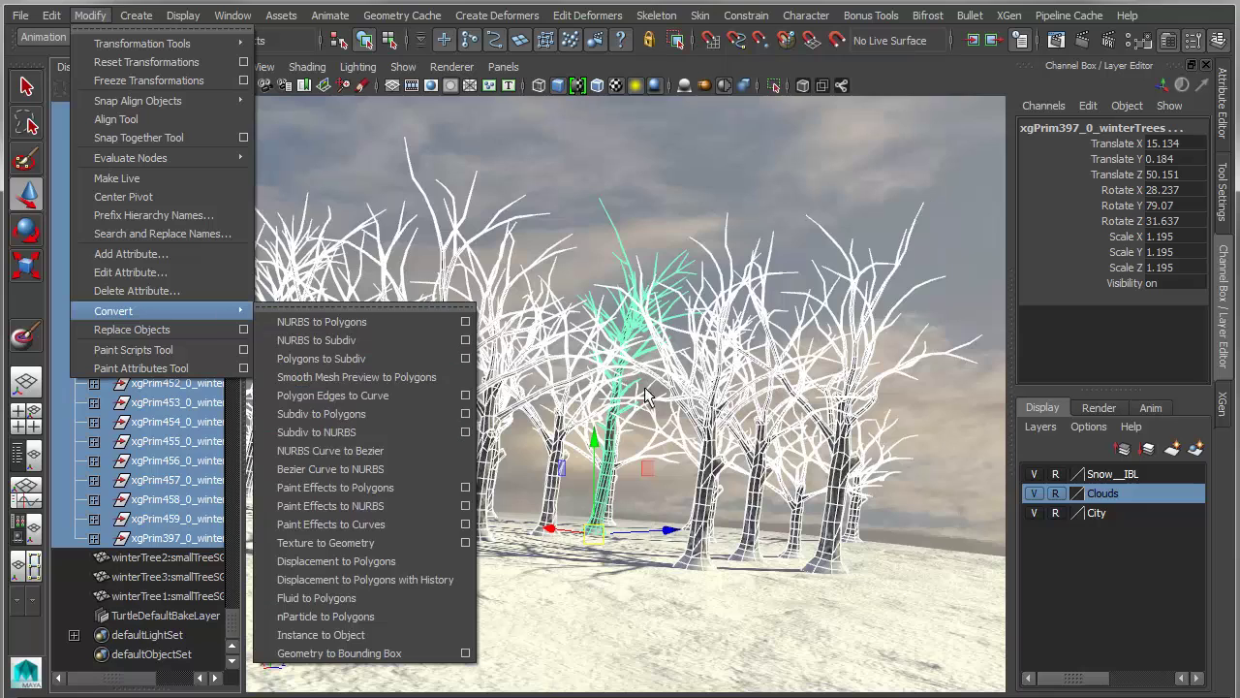
{"action": "left_click", "coordinate": [353, 636]}
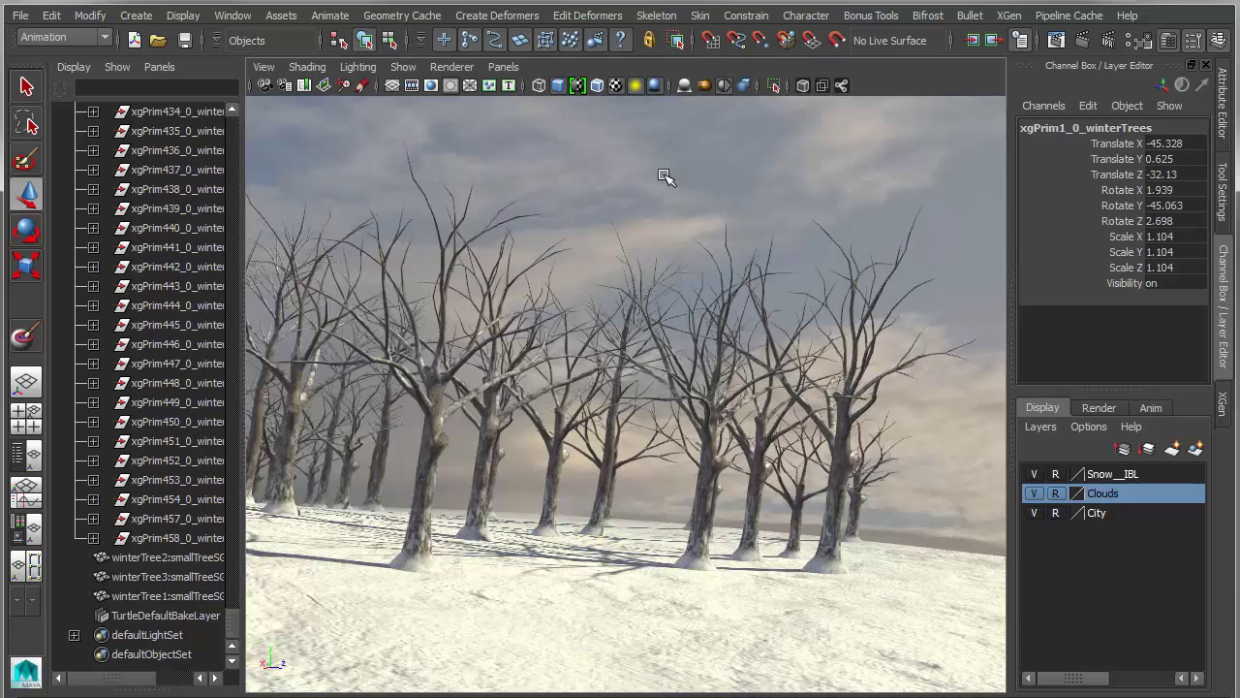
Reshape the upper branches of the large foreground tree by moving their tip vertices outward with soft selection.
{"action": "left_click", "coordinate": [664, 176]}
{"action": "left_click", "coordinate": [435, 446]}
{"action": "right_click_drag", "start_coordinate": [431, 428], "coordinate": [312, 423]}
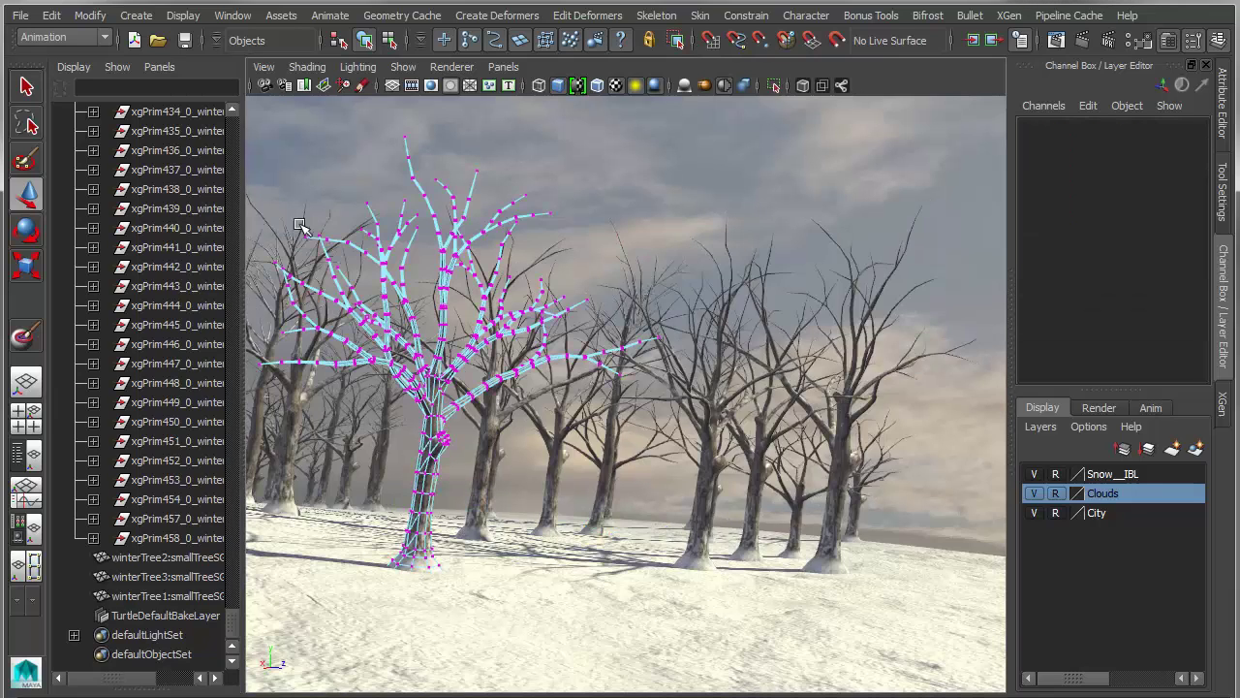
{"action": "left_click_drag", "start_coordinate": [388, 126], "coordinate": [399, 184]}
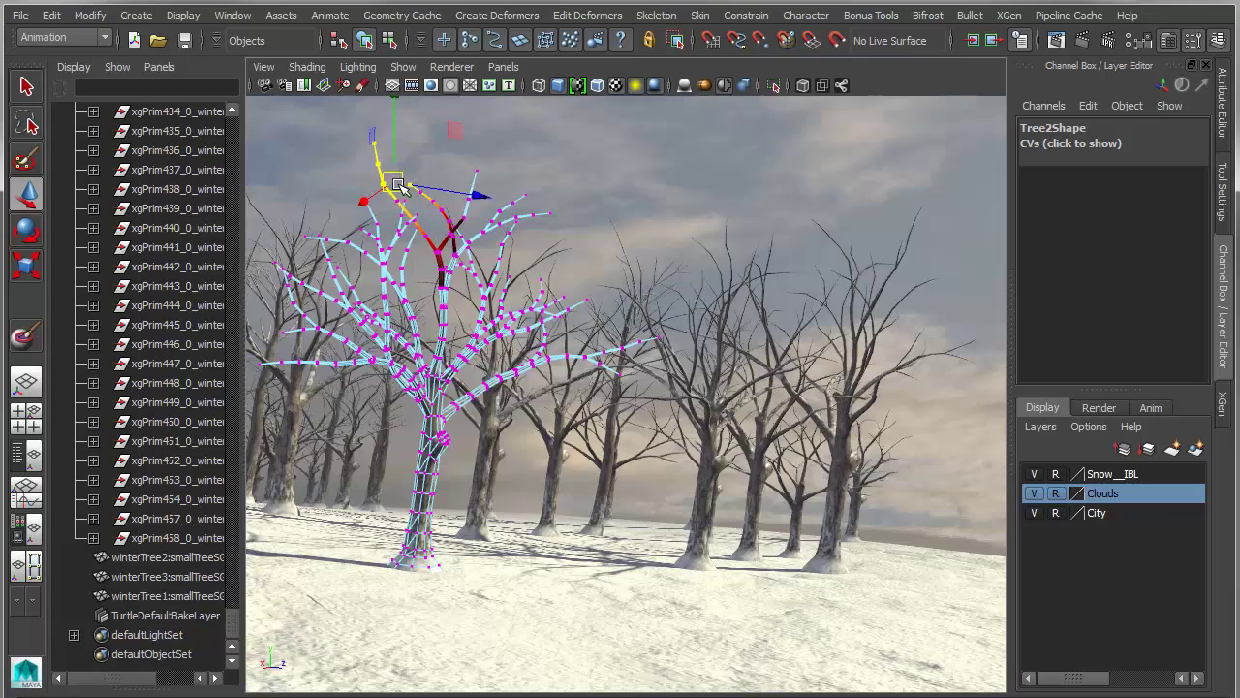
{"action": "left_click_drag", "start_coordinate": [484, 167], "coordinate": [556, 201]}
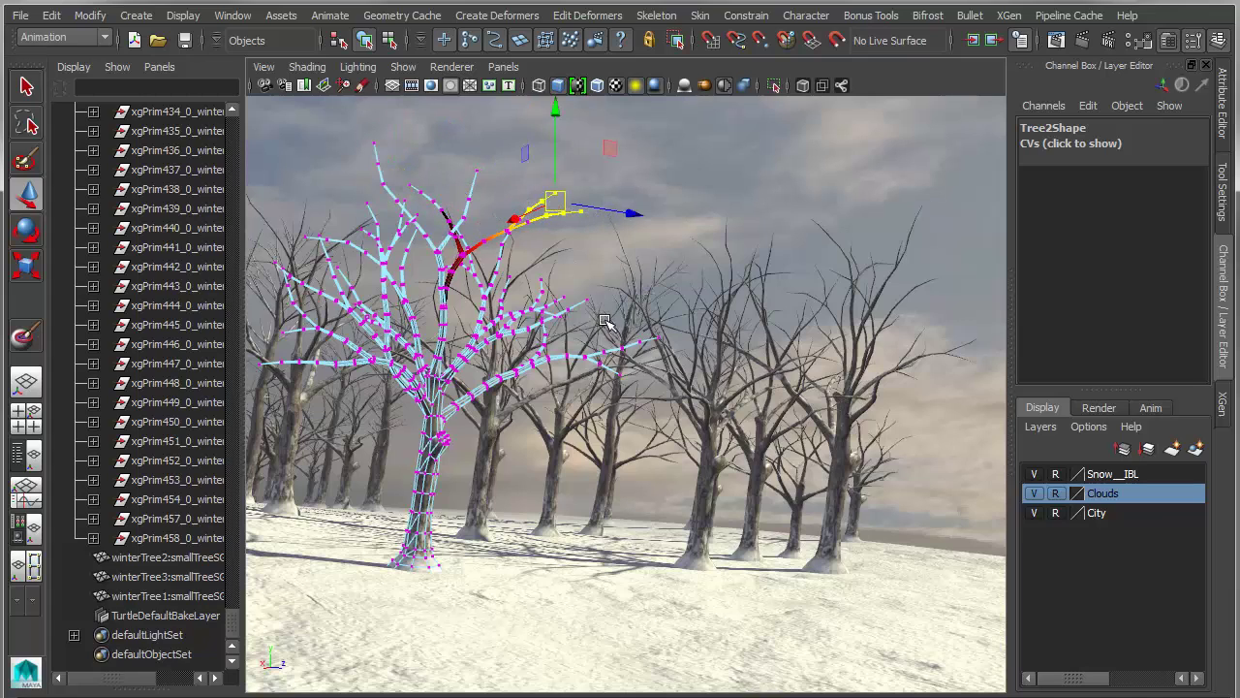
Bend the foreground tree's trunk and reposition its lower side branches by moving vertices with soft selection.
{"action": "left_click_drag", "start_coordinate": [602, 317], "coordinate": [645, 364]}
{"action": "left_click_drag", "start_coordinate": [443, 377], "coordinate": [491, 410]}
{"action": "mouse_move", "coordinate": [412, 451]}
{"action": "left_mouse_down"}
{"action": "mouse_move", "coordinate": [435, 493]}
{"action": "mouse_move", "coordinate": [410, 472]}
{"action": "left_mouse_up"}
{"action": "left_click", "coordinate": [320, 363]}
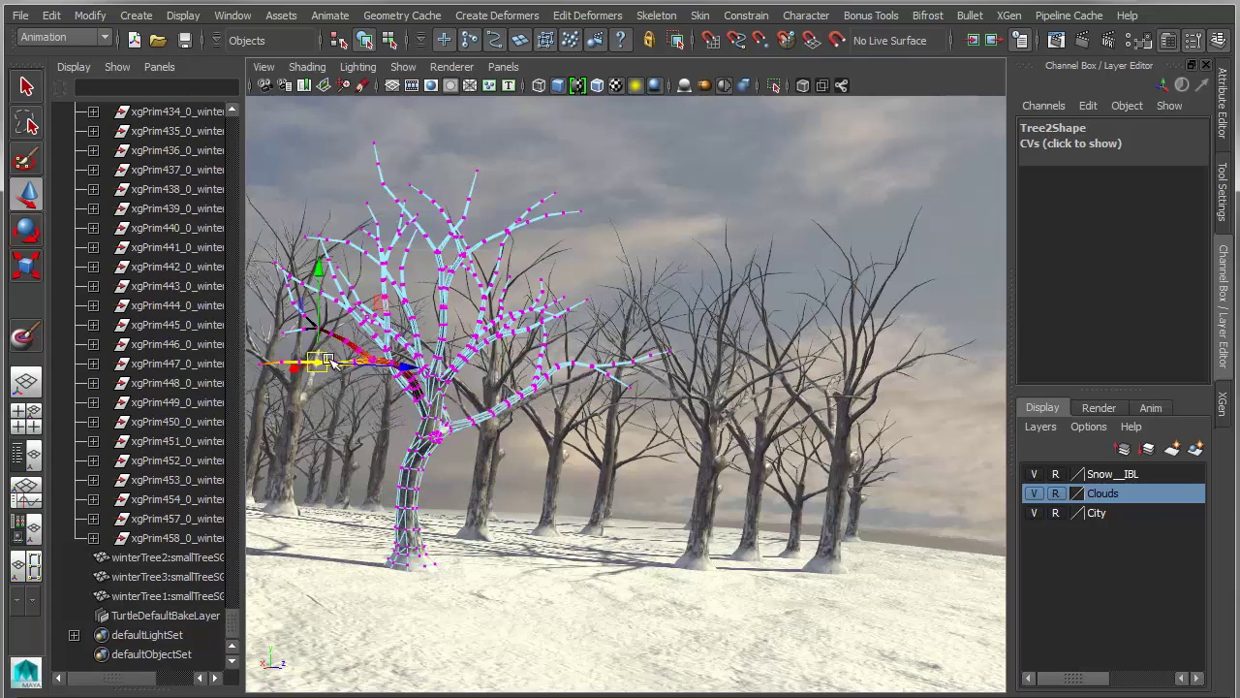
{"action": "left_click_drag", "start_coordinate": [329, 362], "coordinate": [326, 383]}
{"action": "left_click_drag", "start_coordinate": [487, 369], "coordinate": [491, 349]}
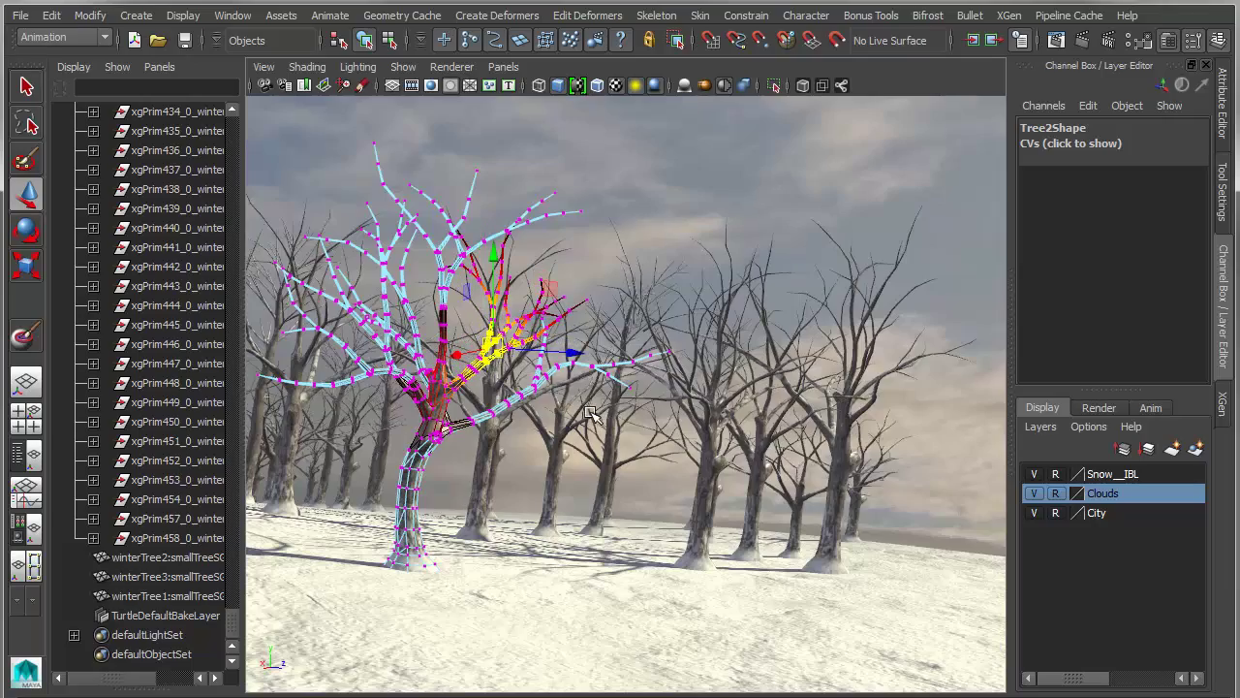
Leave vertex editing and examine the whole tree-covered snowy terrain in a wider viewport with the Outliner hidden.
{"action": "left_click_drag", "start_coordinate": [591, 411], "coordinate": [630, 422], "text": "alt"}
{"action": "left_click", "coordinate": [649, 213]}
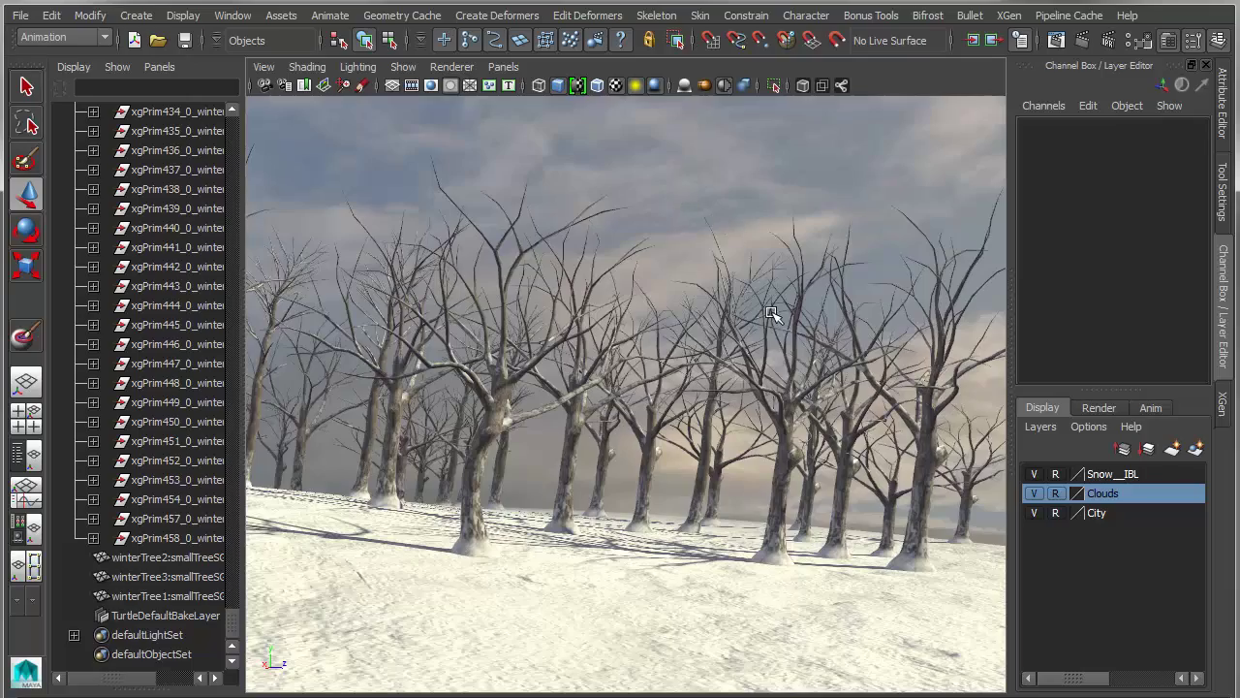
{"action": "left_click_drag", "start_coordinate": [775, 315], "coordinate": [844, 459], "text": "alt"}
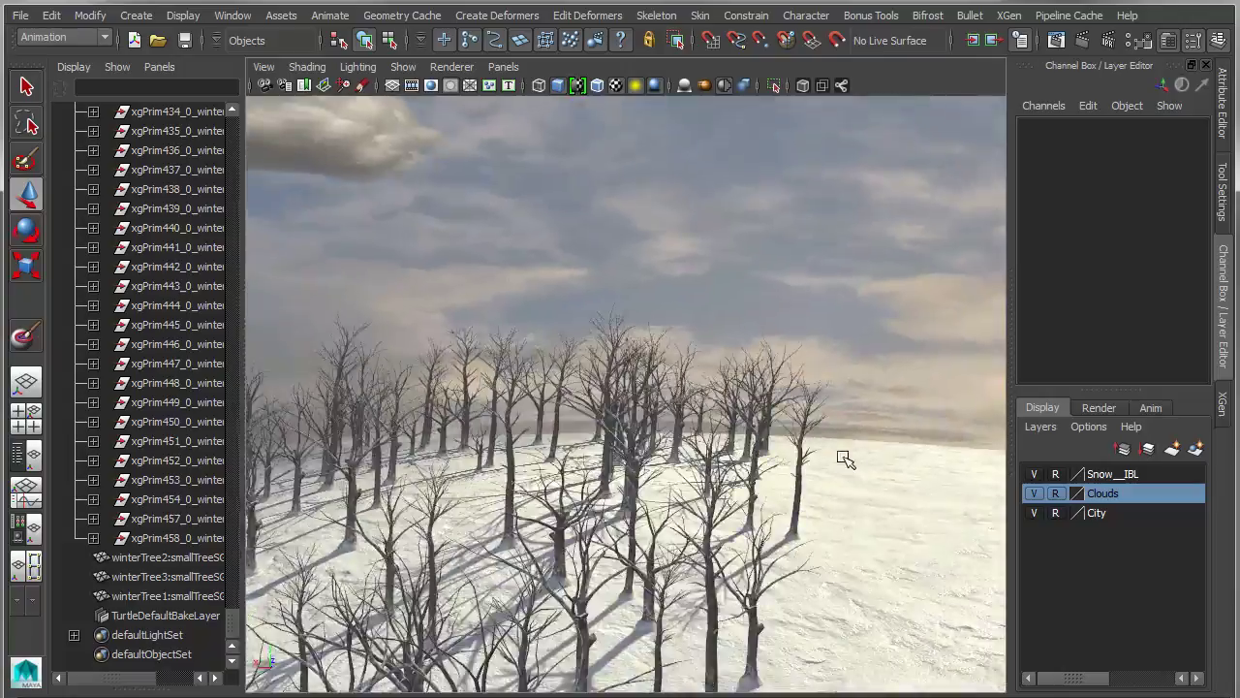
{"action": "right_click_drag", "start_coordinate": [844, 459], "coordinate": [823, 460], "text": "alt"}
{"action": "middle_click_drag", "start_coordinate": [823, 460], "coordinate": [675, 382], "text": "alt"}
{"action": "left_click_drag", "start_coordinate": [675, 382], "coordinate": [700, 368], "text": "alt"}
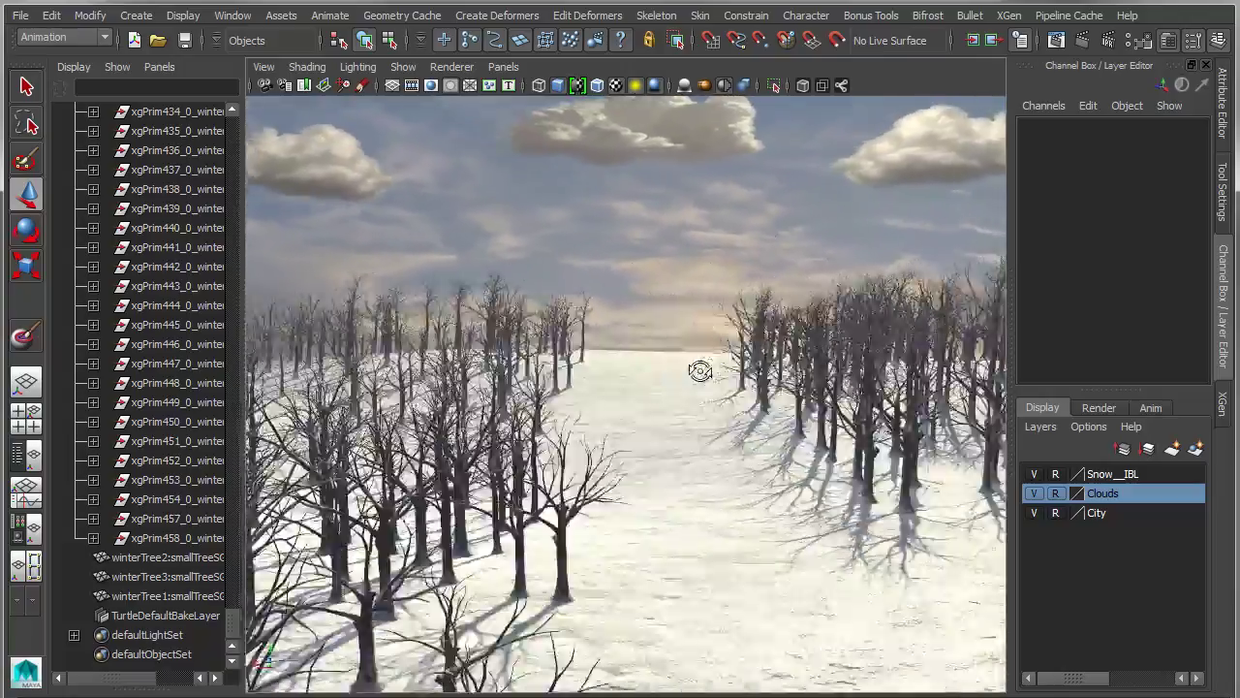
{"action": "right_click_drag", "start_coordinate": [700, 368], "coordinate": [687, 404], "text": "alt"}
{"action": "left_click_drag", "start_coordinate": [686, 404], "coordinate": [721, 446], "text": "alt"}
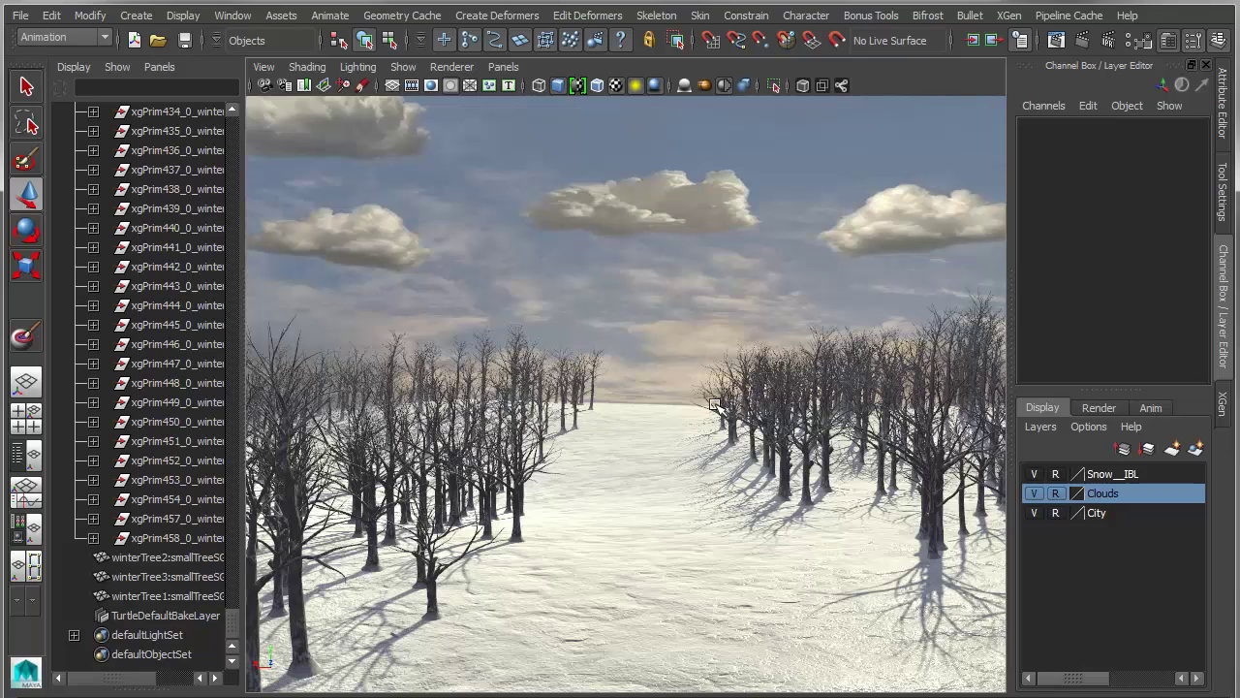
{"action": "key", "text": "space"}
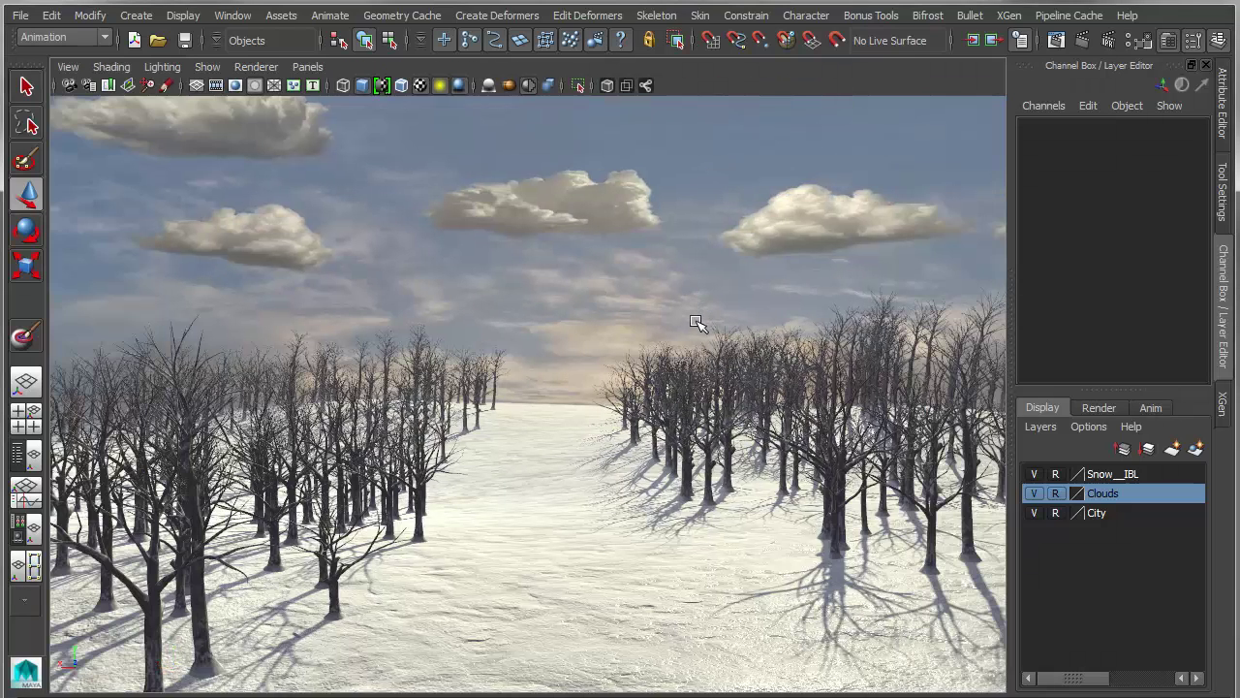